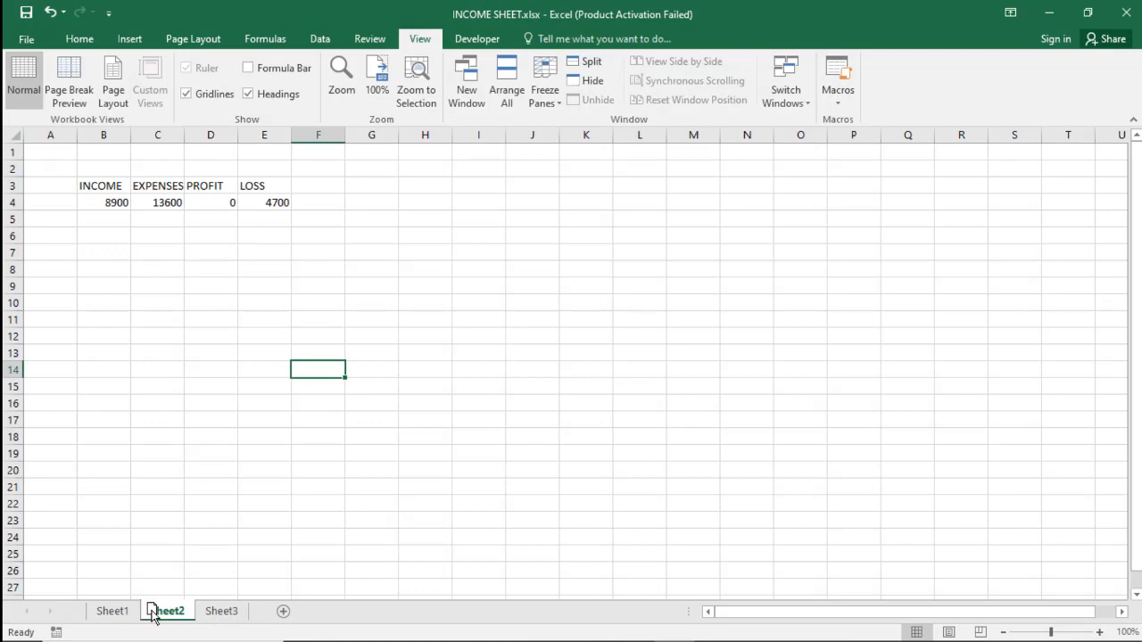
Step: Look over the workbook's sheets, using Sheet1's income and expenses dashboard as reference, and open the blank Sheet3
left_click(432, 518)
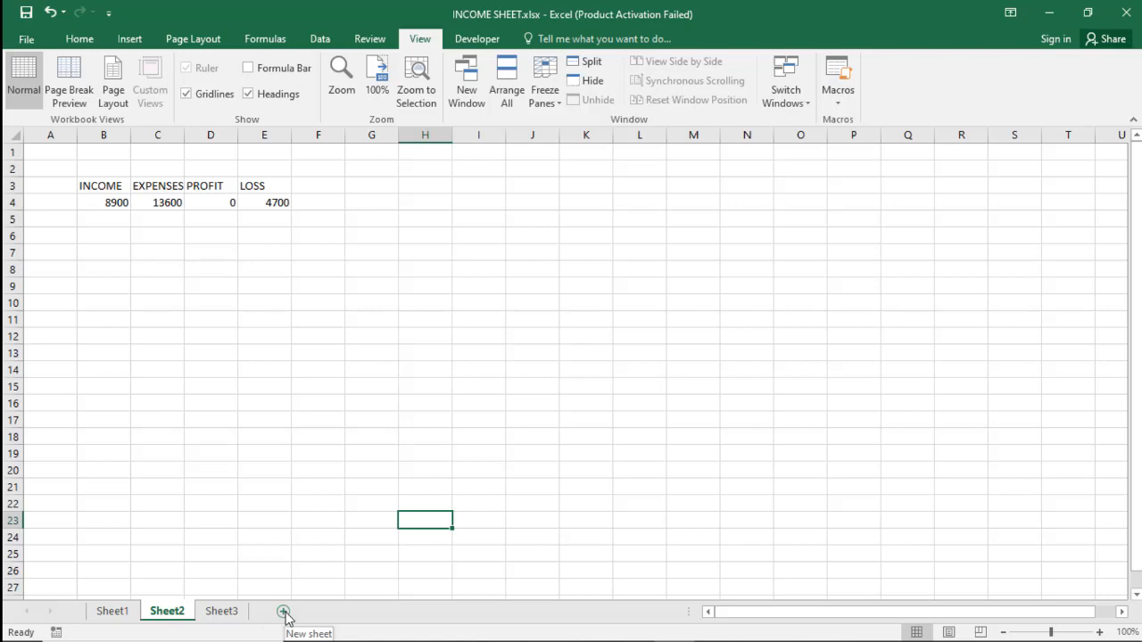
left_click(228, 614)
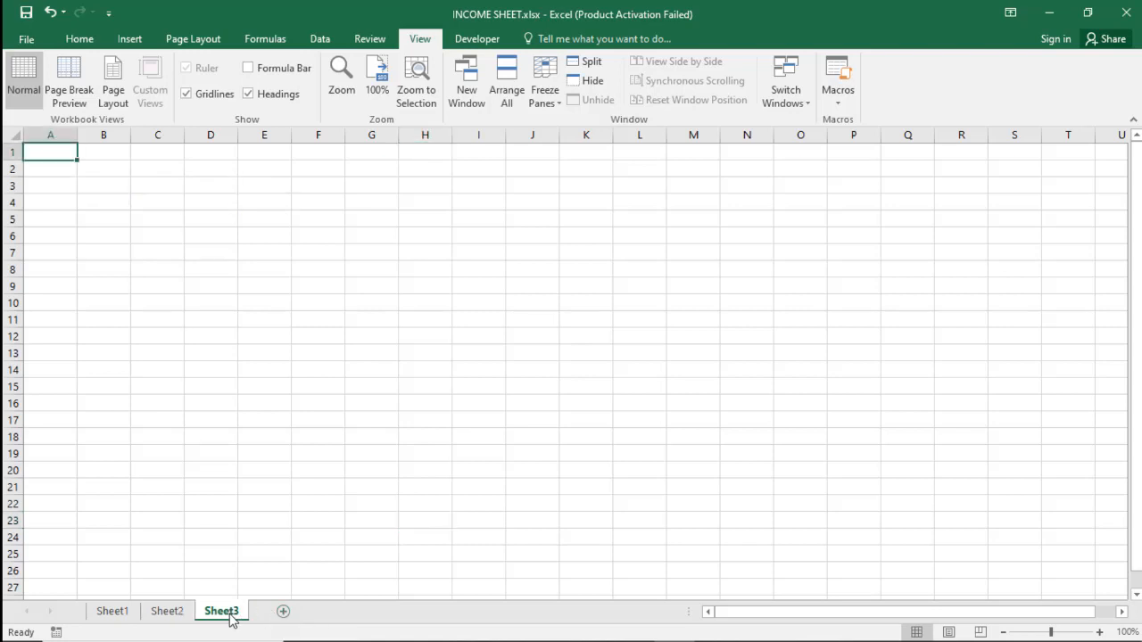
left_click(113, 615)
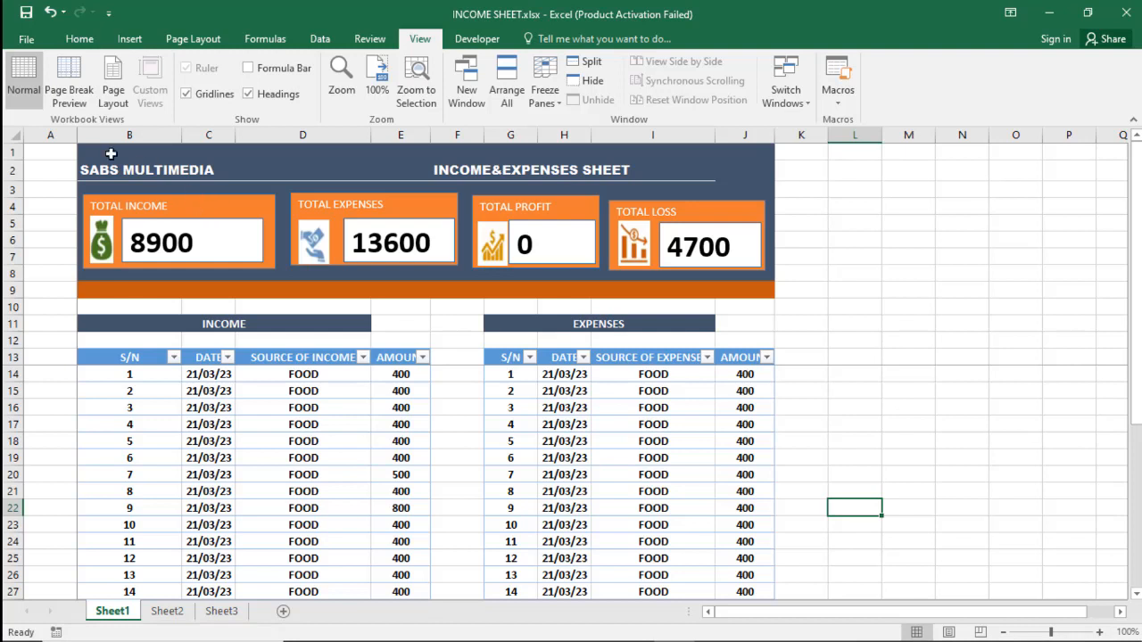
left_click(228, 616)
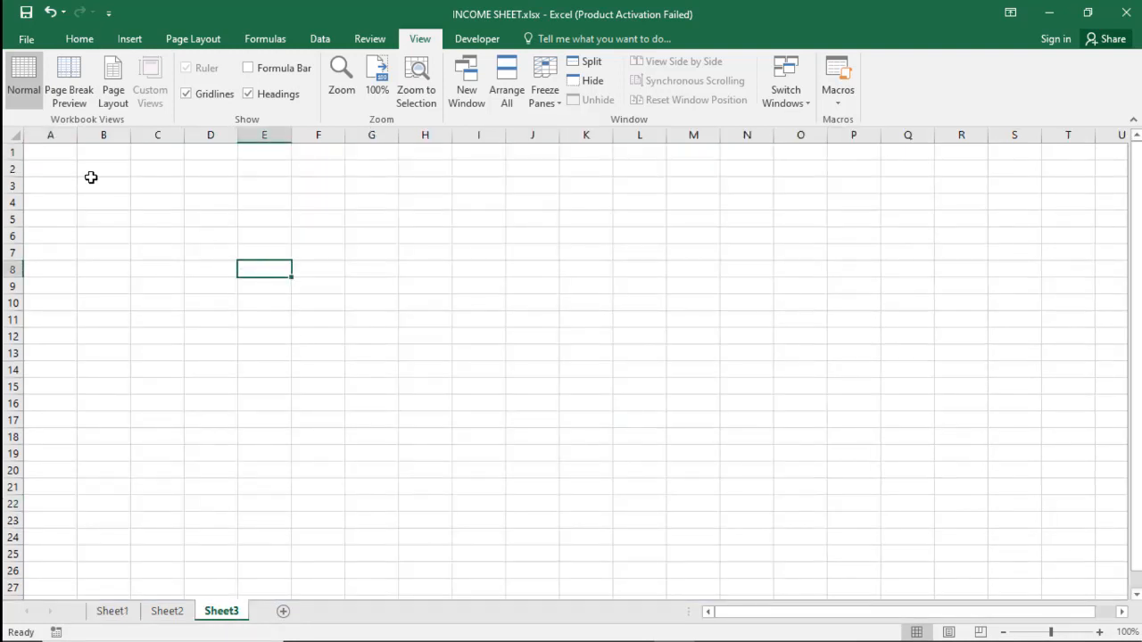
Step: Fill the range B2:J6 on Sheet3 with the dark blue-gray theme color as the header background
left_click_drag(107, 168, 636, 287)
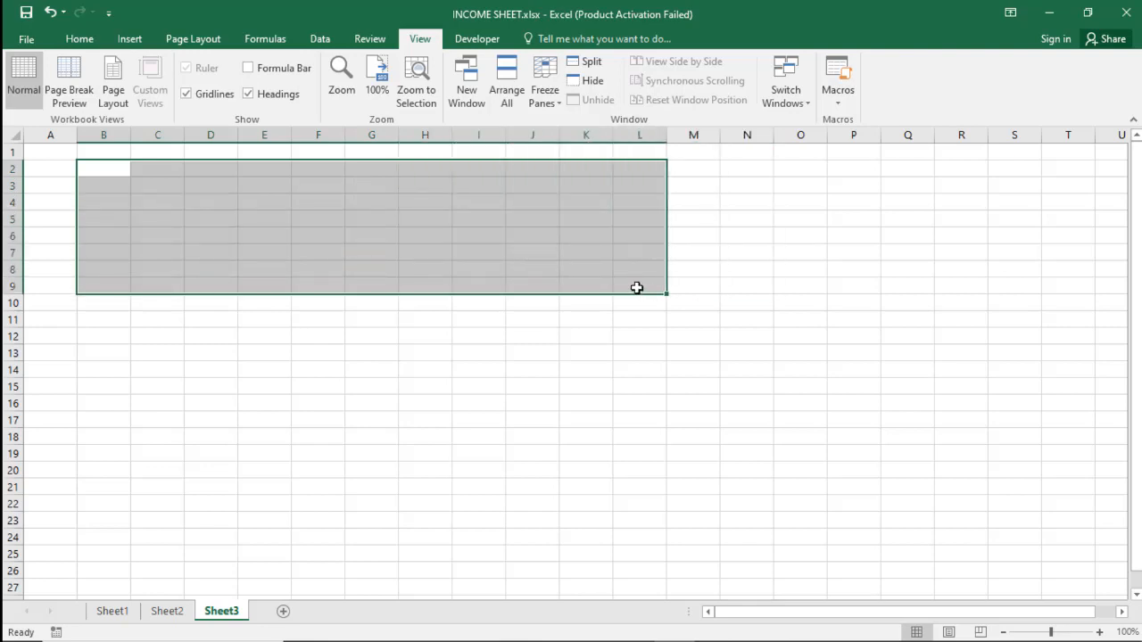
left_click(347, 338)
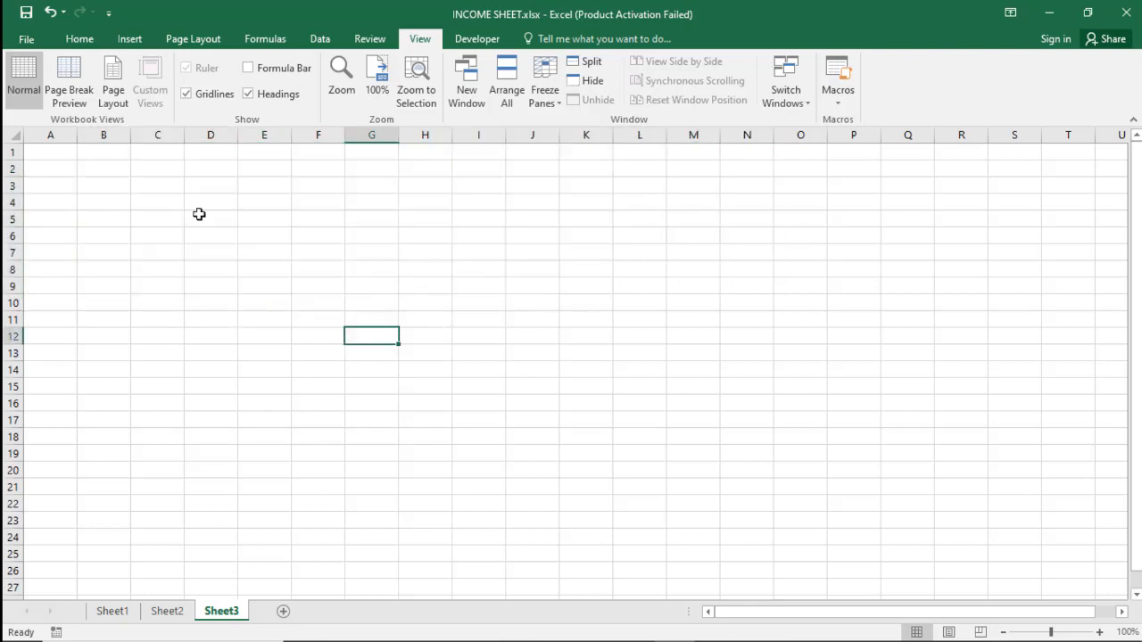
left_click_drag(91, 171, 522, 240)
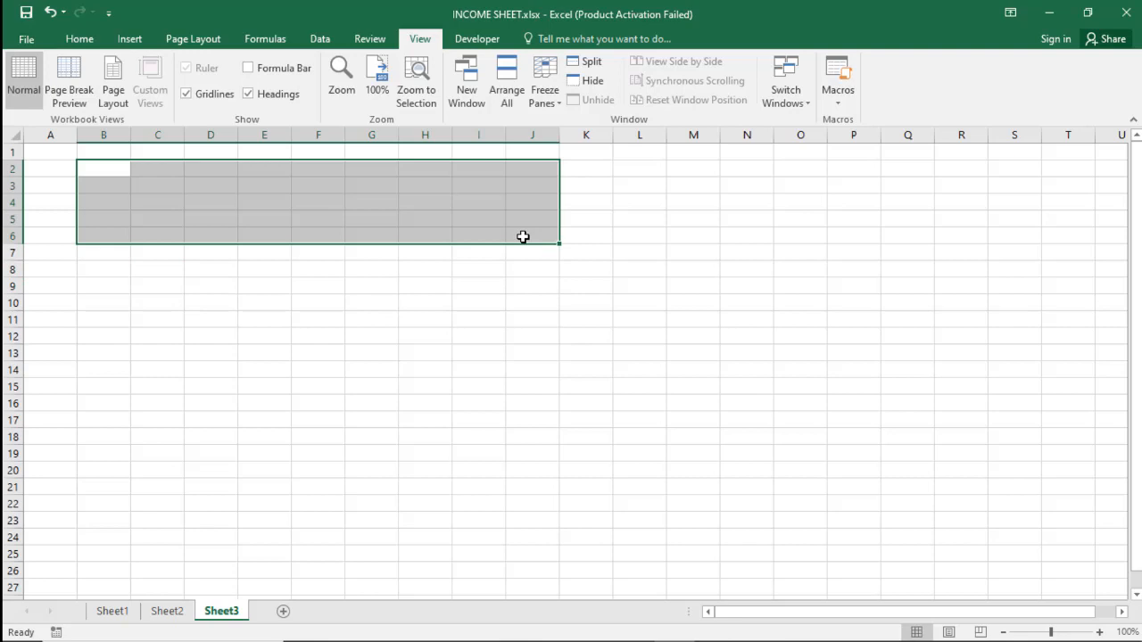
left_click(77, 40)
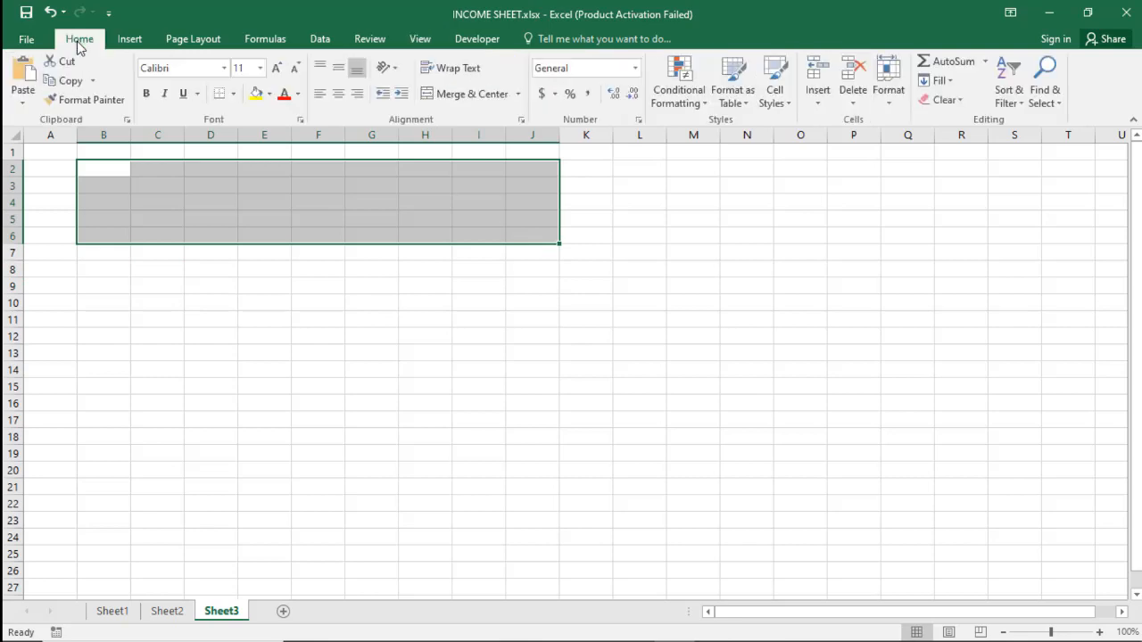
left_click(269, 93)
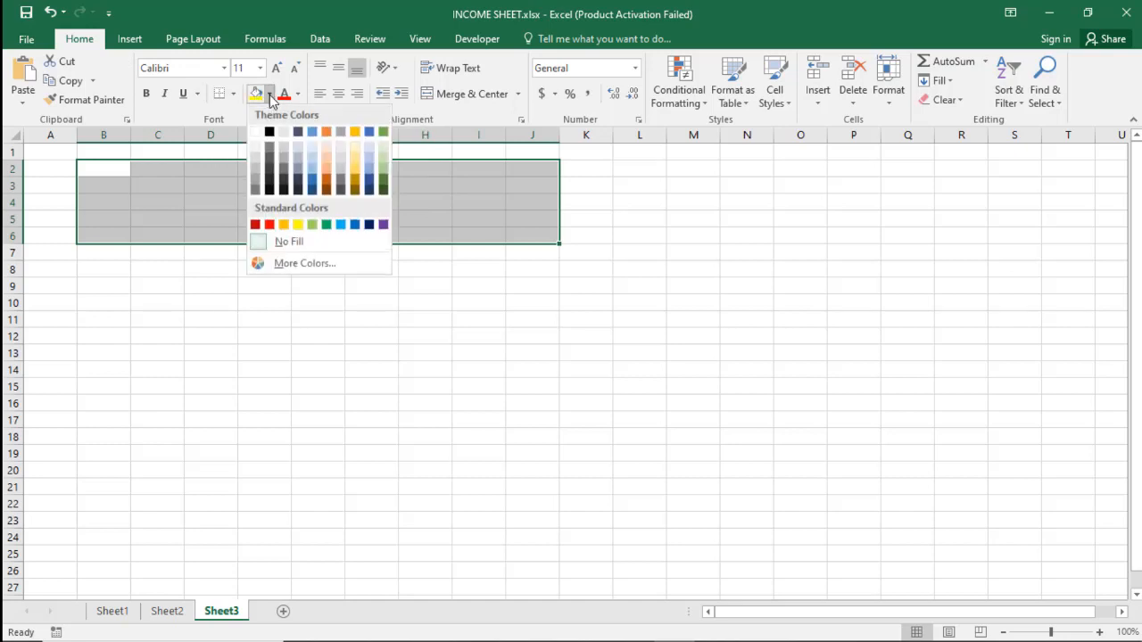
left_click(298, 133)
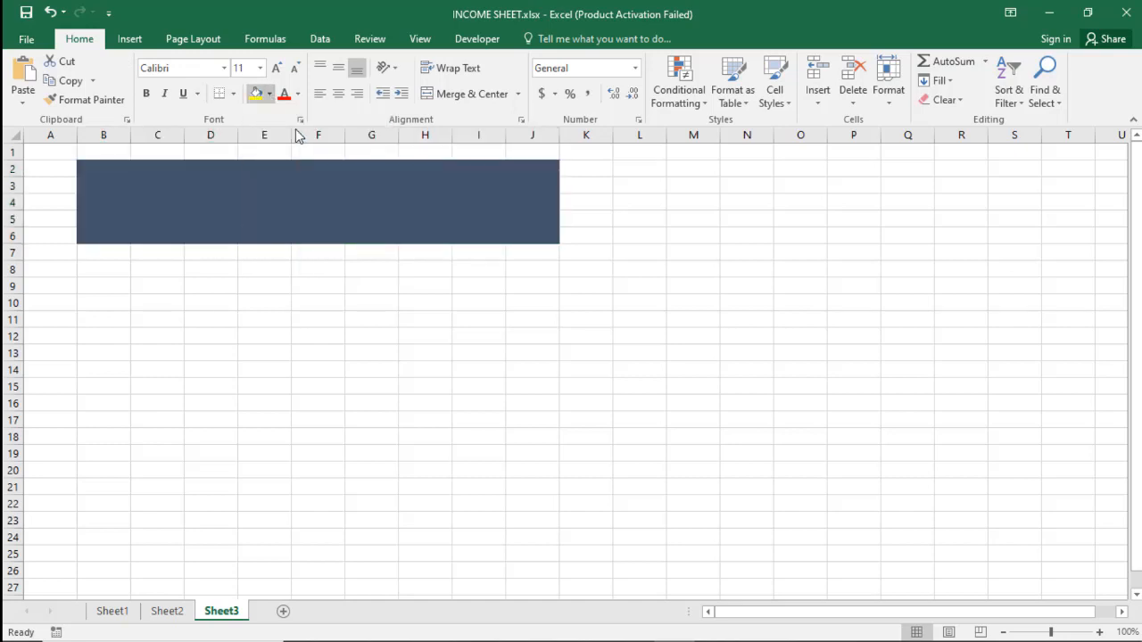
left_click(350, 324)
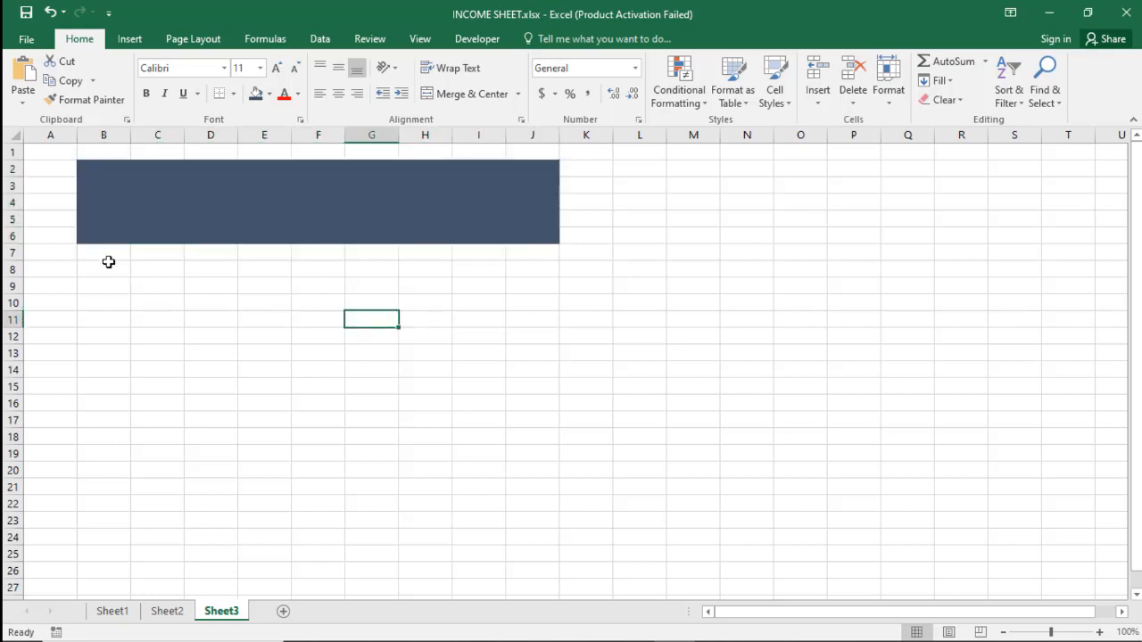
Step: Fill the range B7:J7 directly below the header block with the orange theme color
left_click_drag(99, 256, 535, 250)
left_click(268, 93)
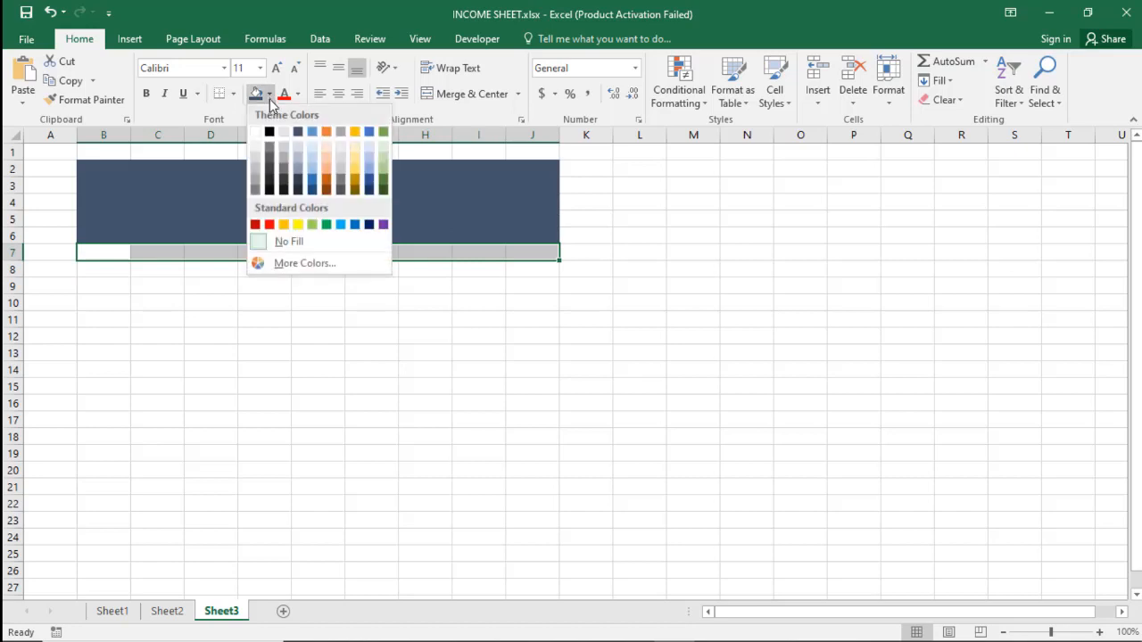
left_click(323, 136)
left_click(434, 370)
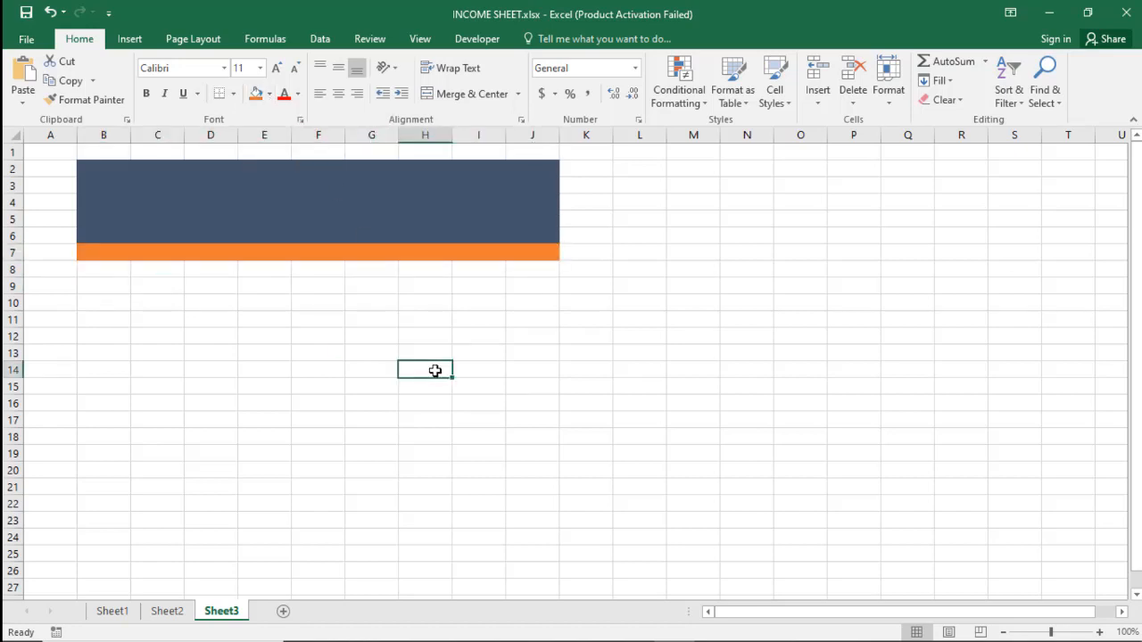
Step: Copy the SABS MULTIMEDIA title from cell B2 of Sheet1 into cell B2 of Sheet3, keeping its formatting
left_click(95, 167)
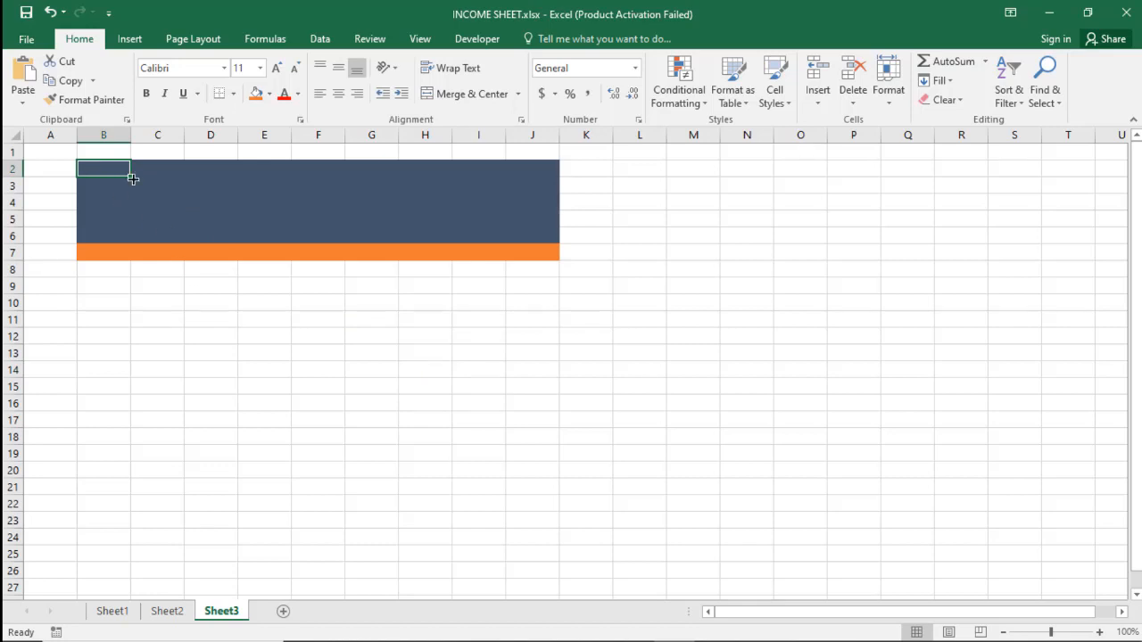
left_click(98, 613)
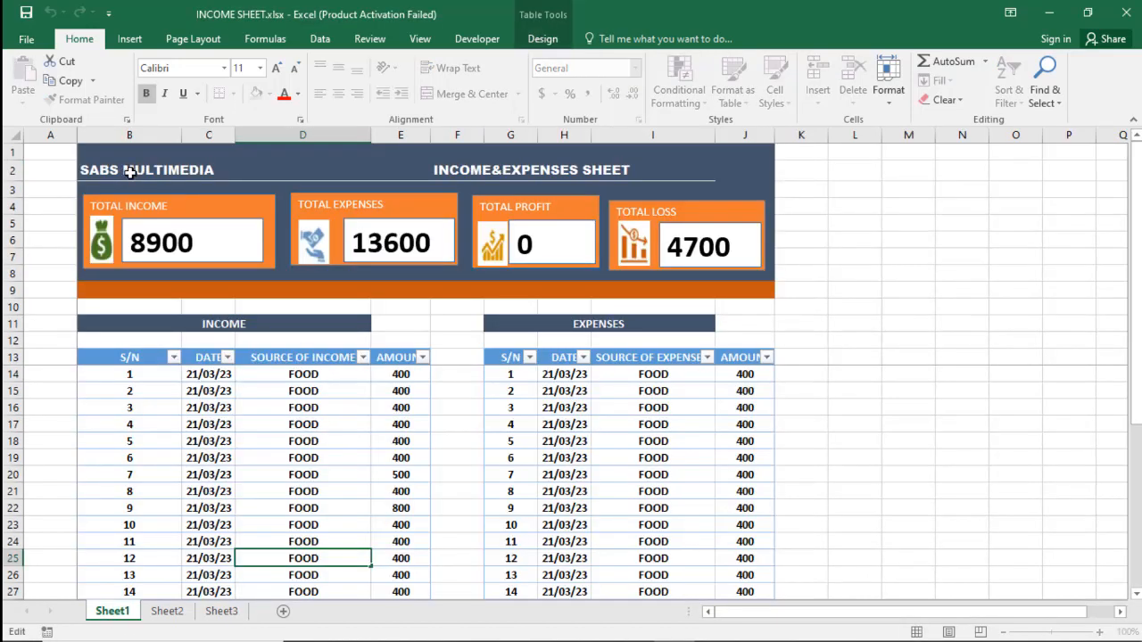
left_click(130, 170)
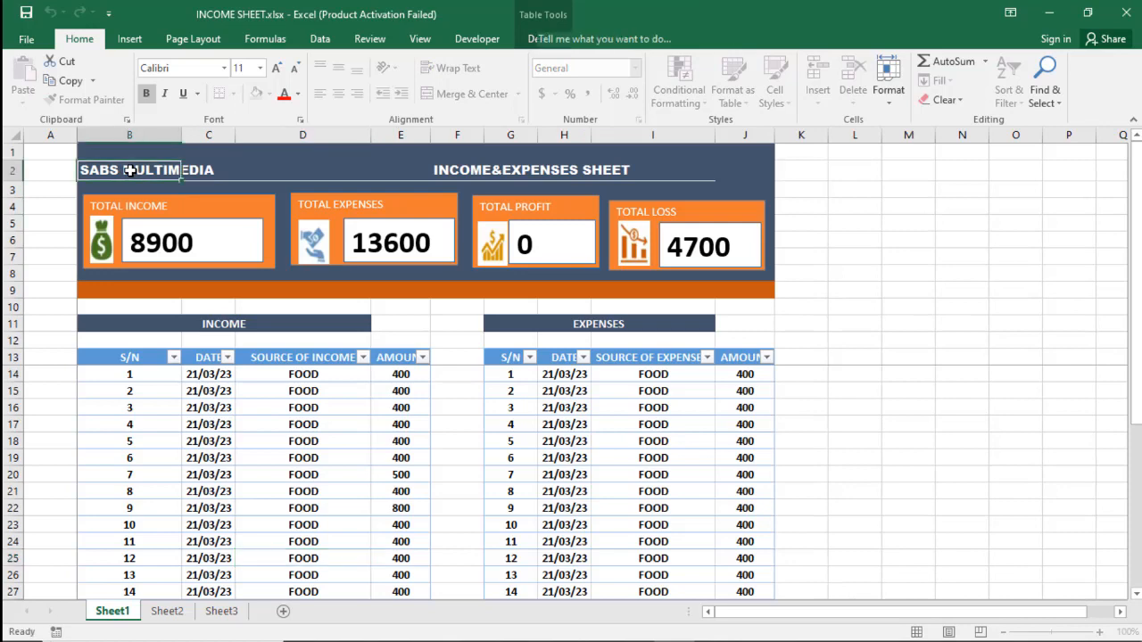
left_click(72, 80)
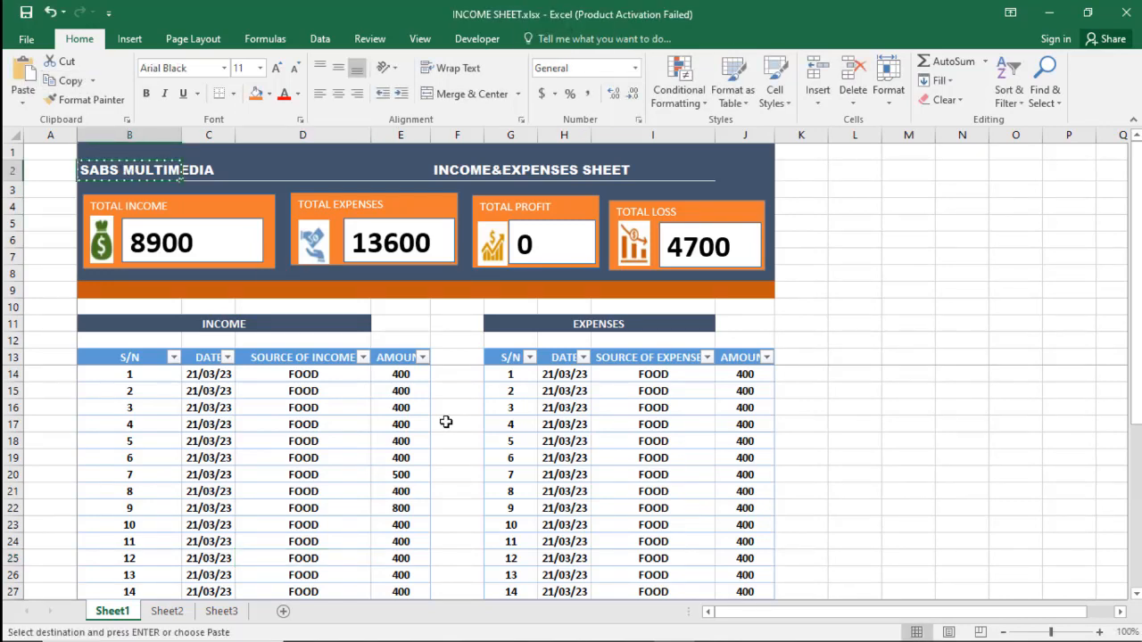
left_click(221, 611)
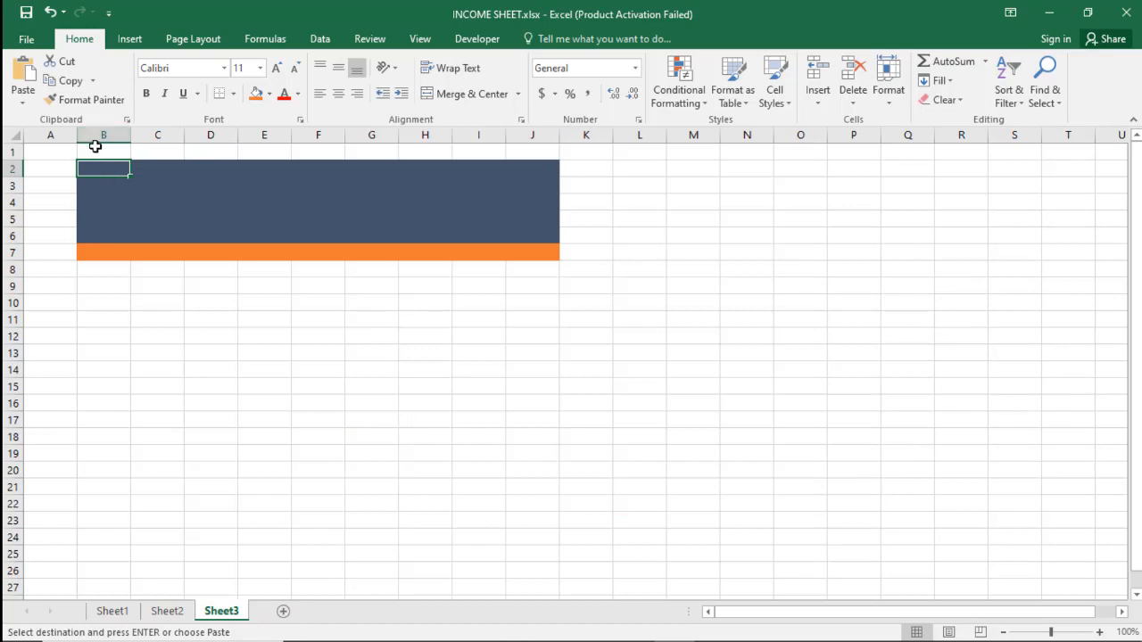
left_click(24, 93)
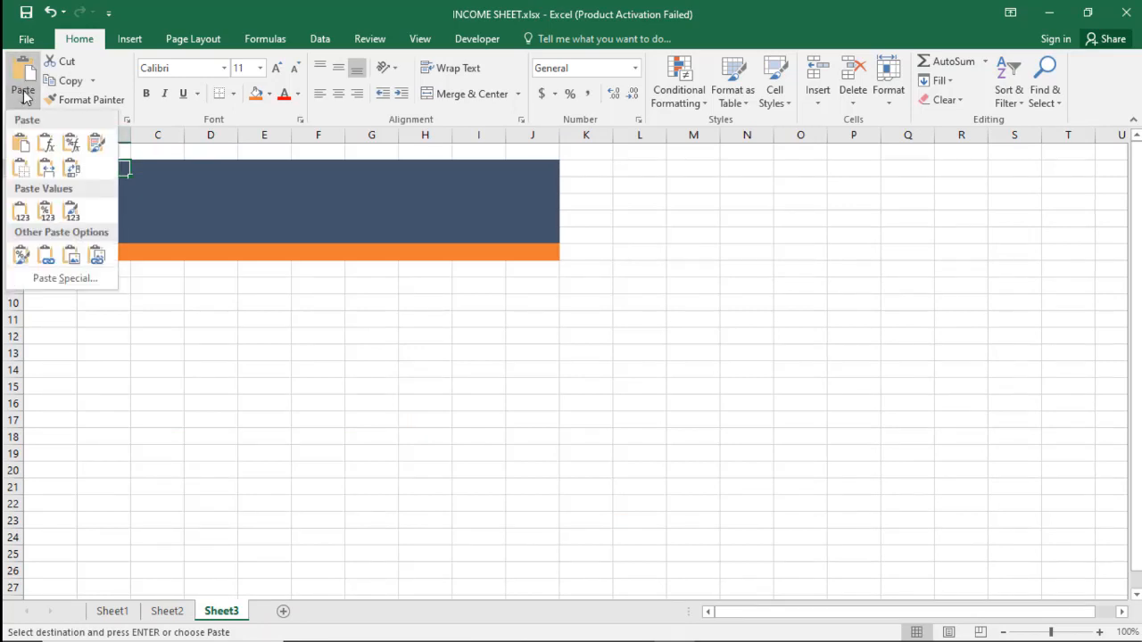
left_click(21, 143)
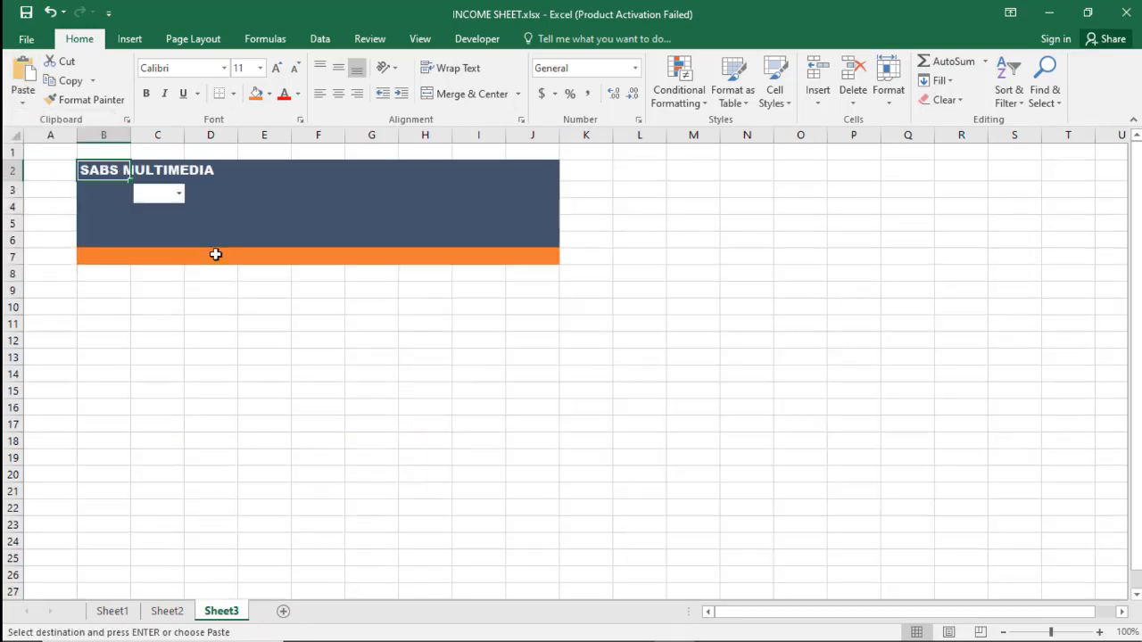
left_click(296, 321)
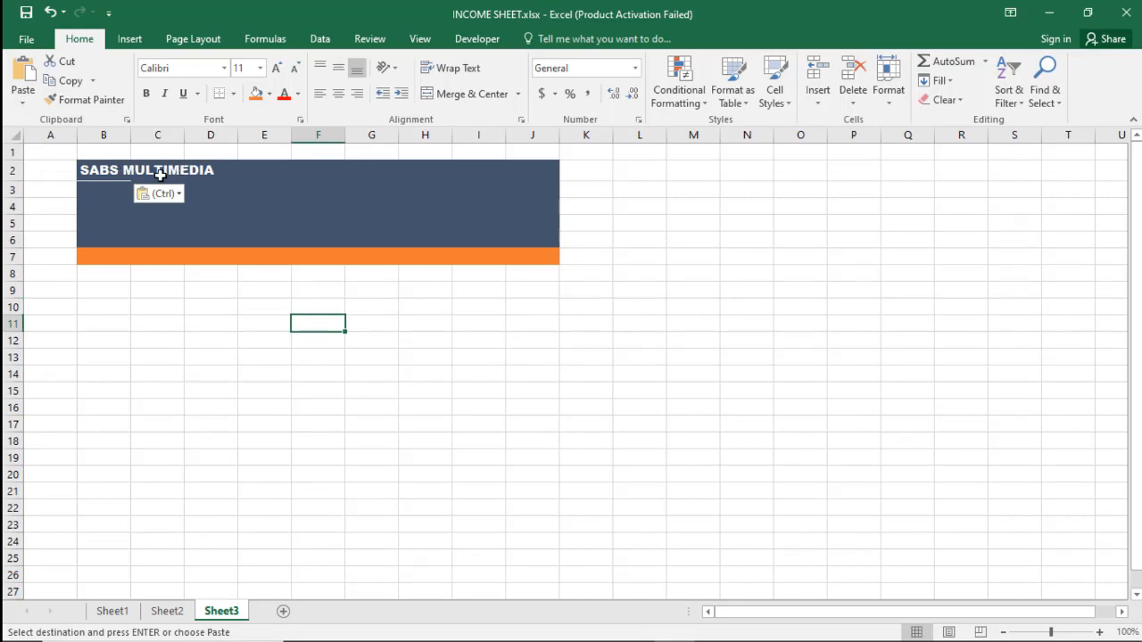
Step: Copy the INCOME&EXPENSES SHEET title from cell F2 of Sheet1 into cell G2 of Sheet3
left_click(226, 171)
left_click(387, 173)
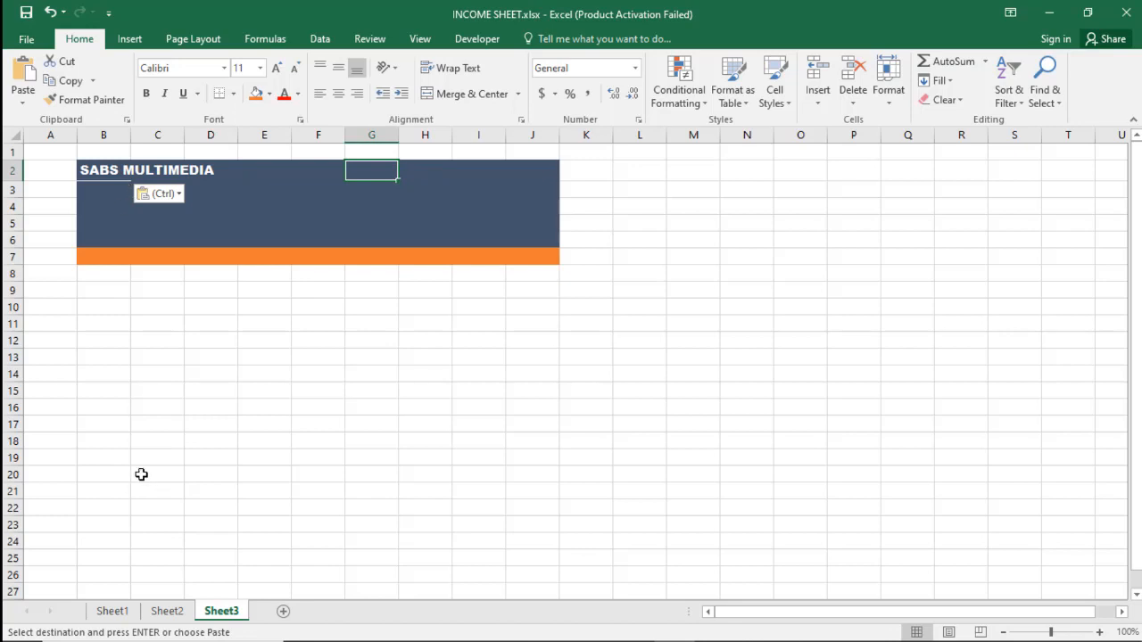
left_click(132, 615)
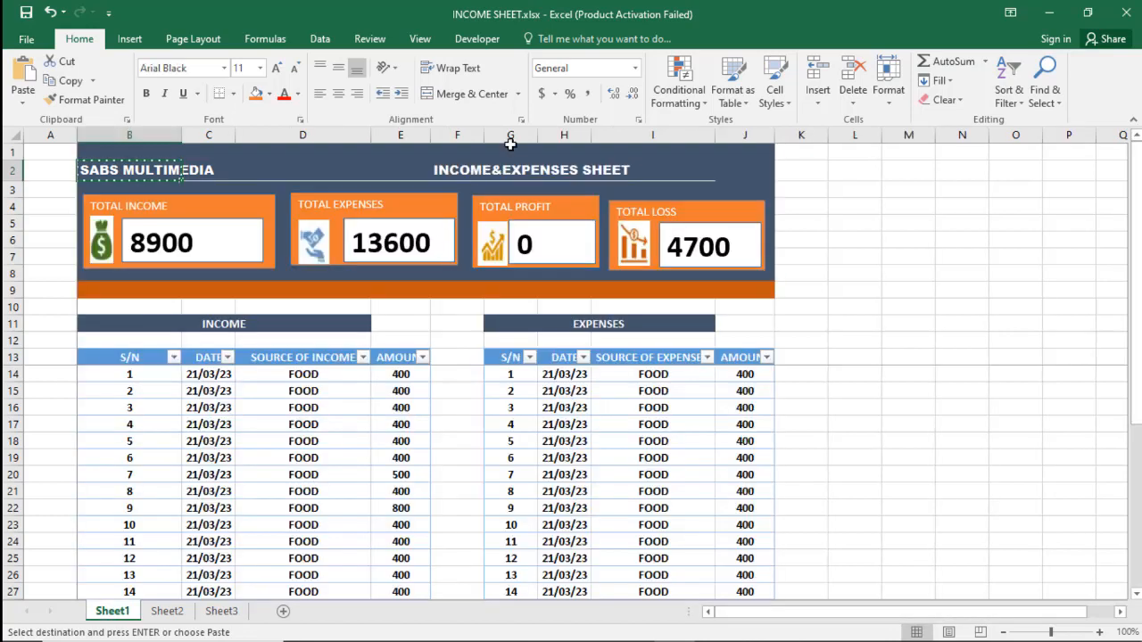
left_click(489, 172)
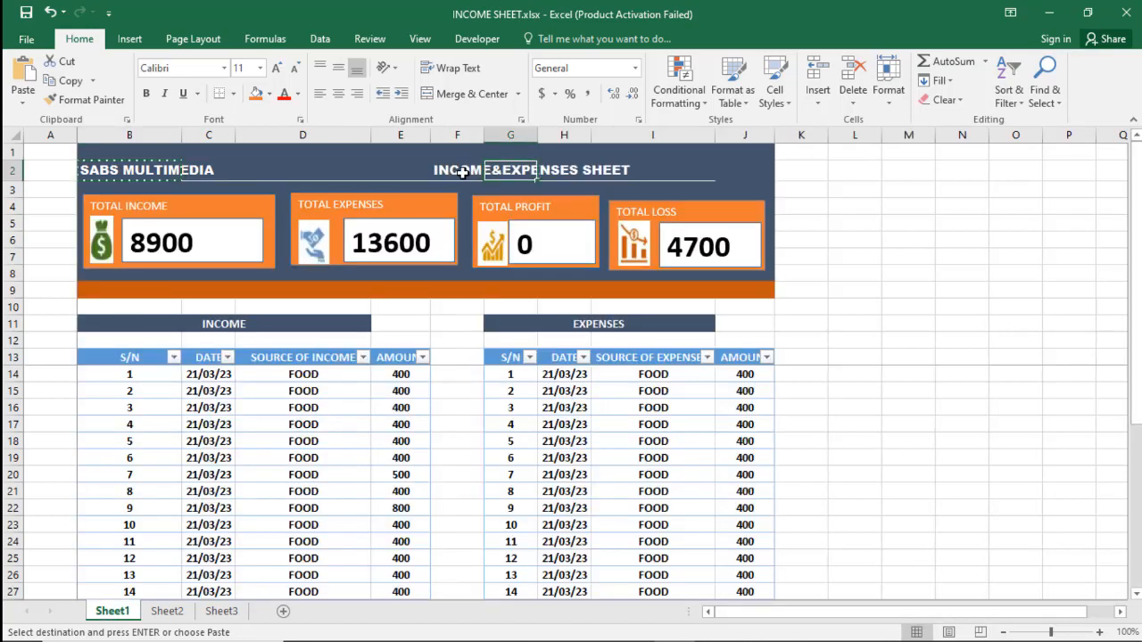
left_click(461, 172)
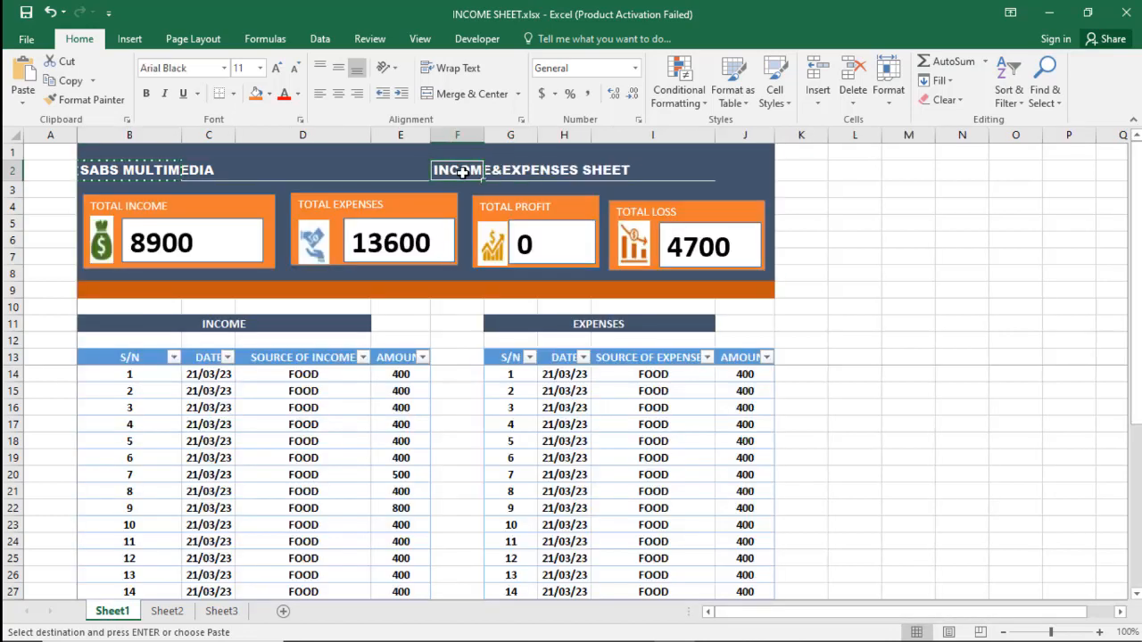
left_click(64, 79)
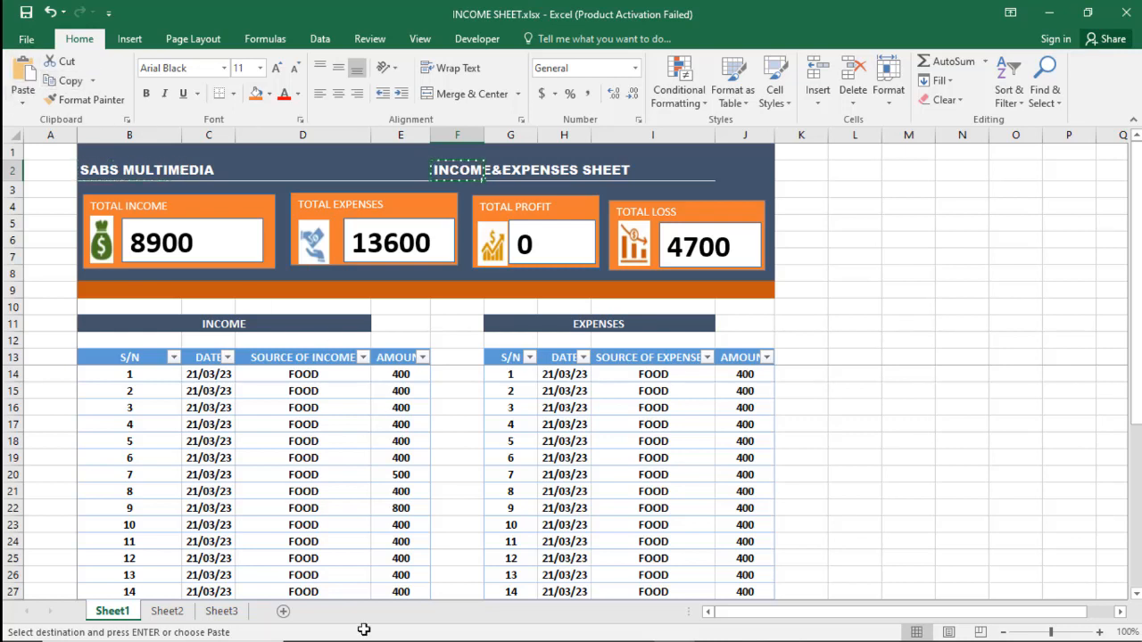
left_click(221, 611)
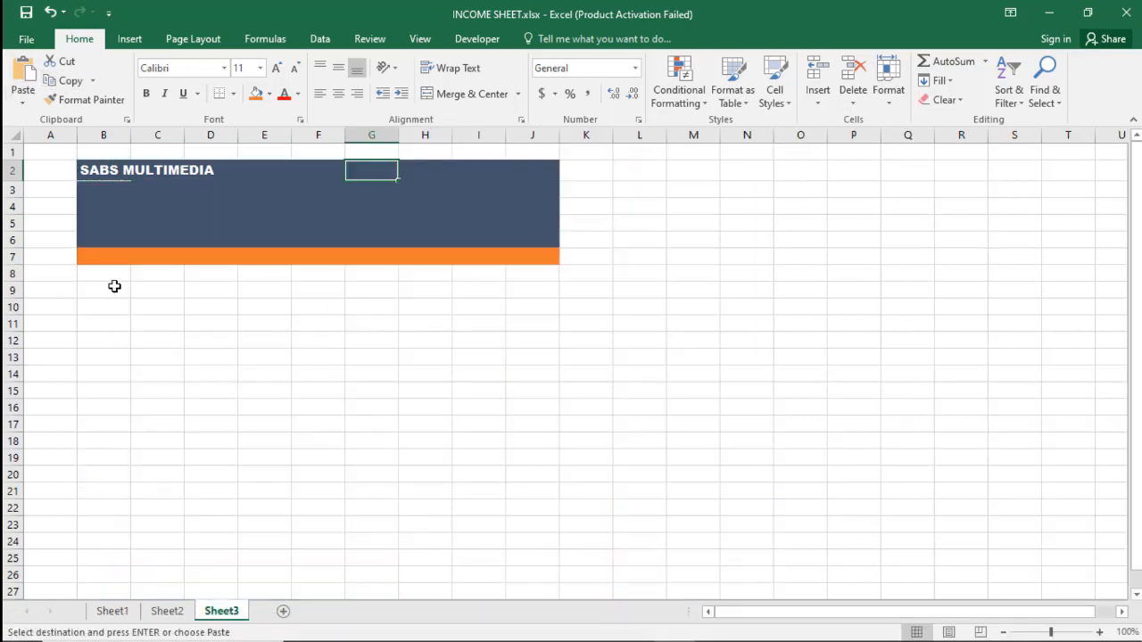
left_click(19, 82)
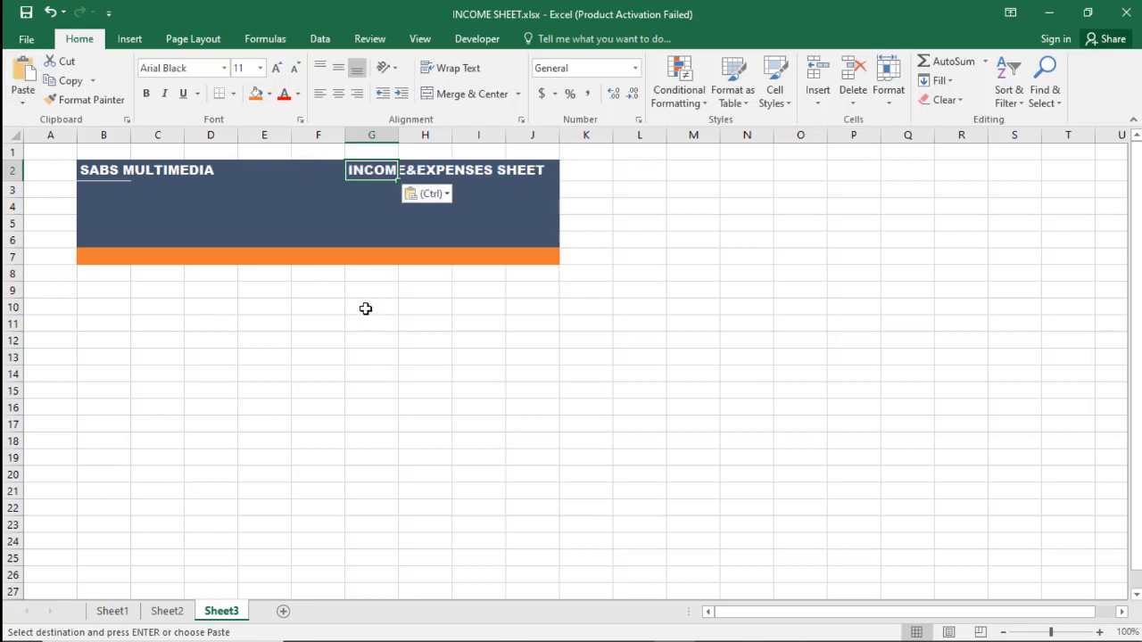
Step: Add a white bottom border across B2:J2 on Sheet3 to underline both header titles
key("ctrl+Page_Up")
key("ctrl+Page_Up")
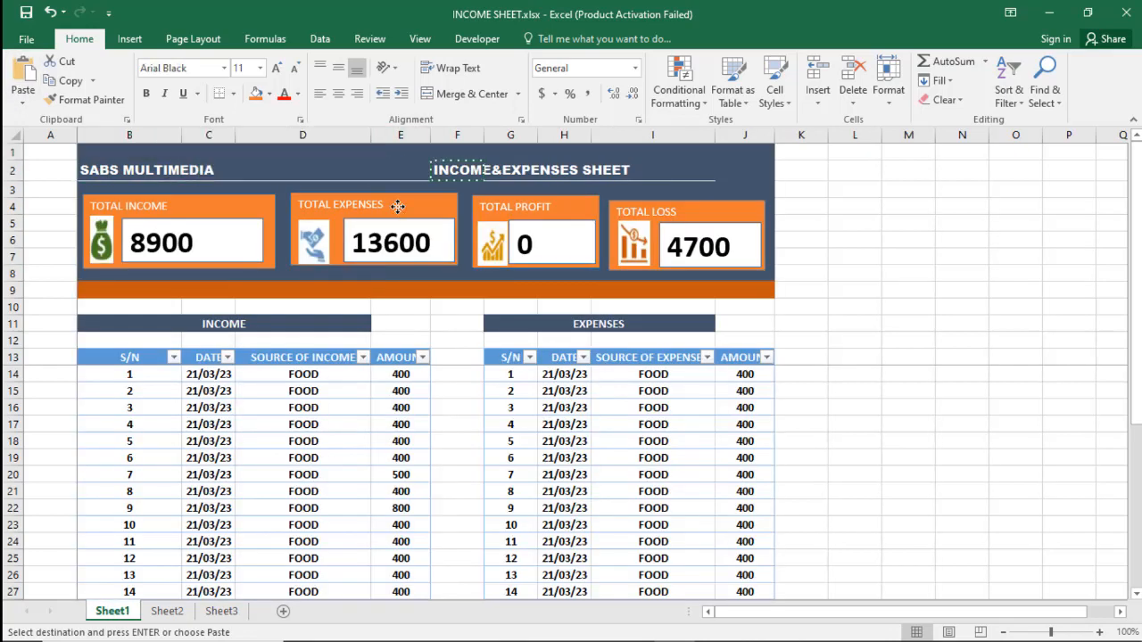
left_click(375, 198)
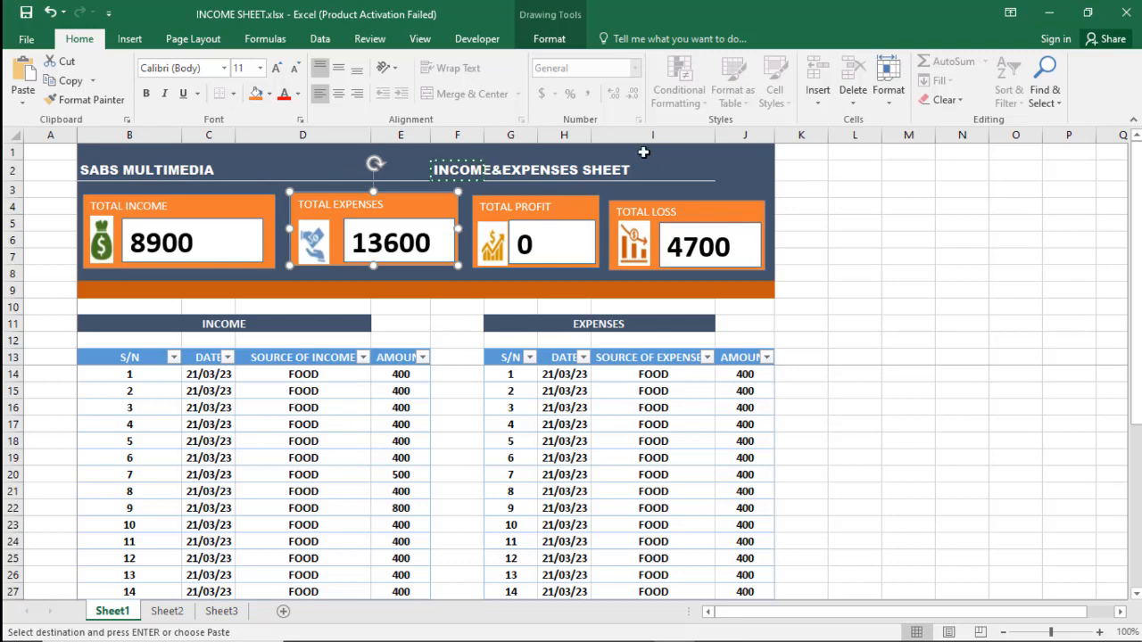
left_click(230, 611)
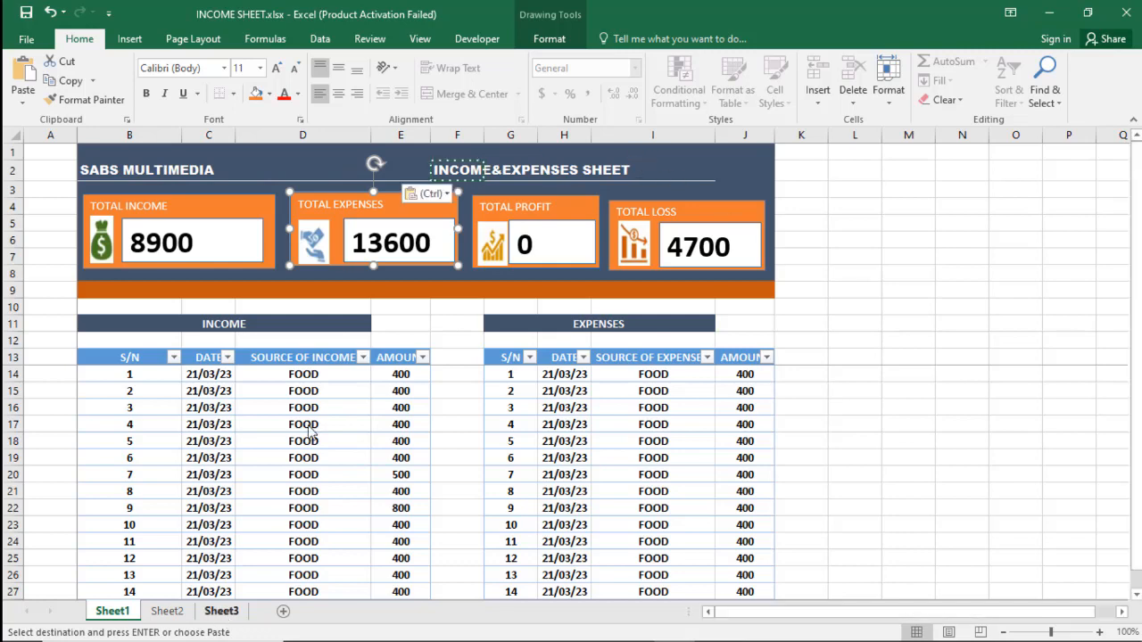
left_click(265, 320)
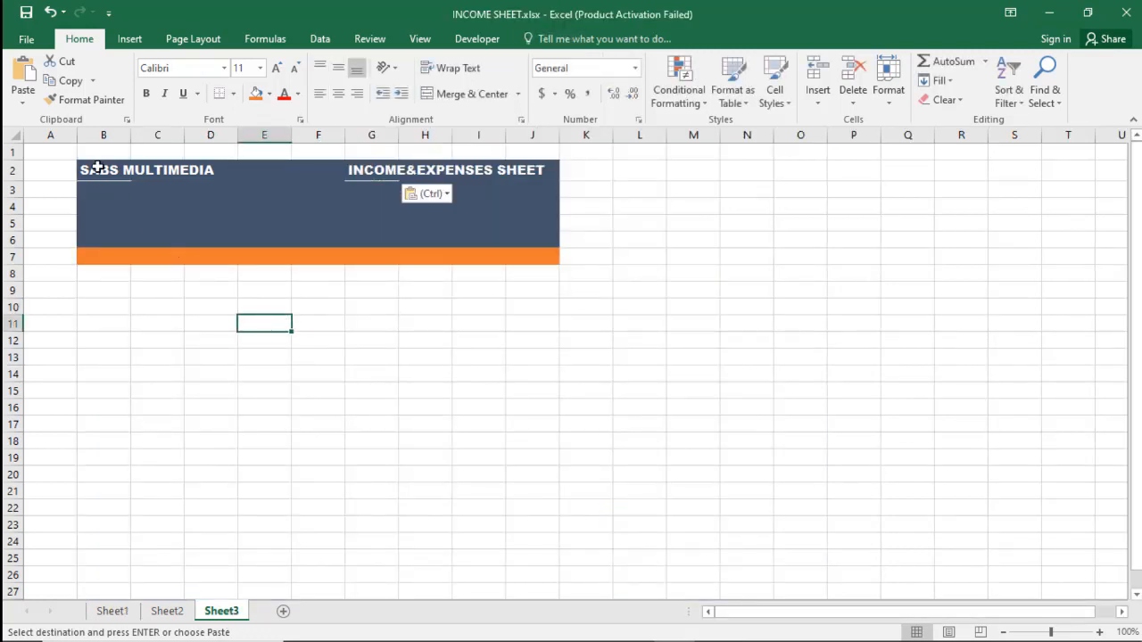
left_click_drag(96, 173, 516, 176)
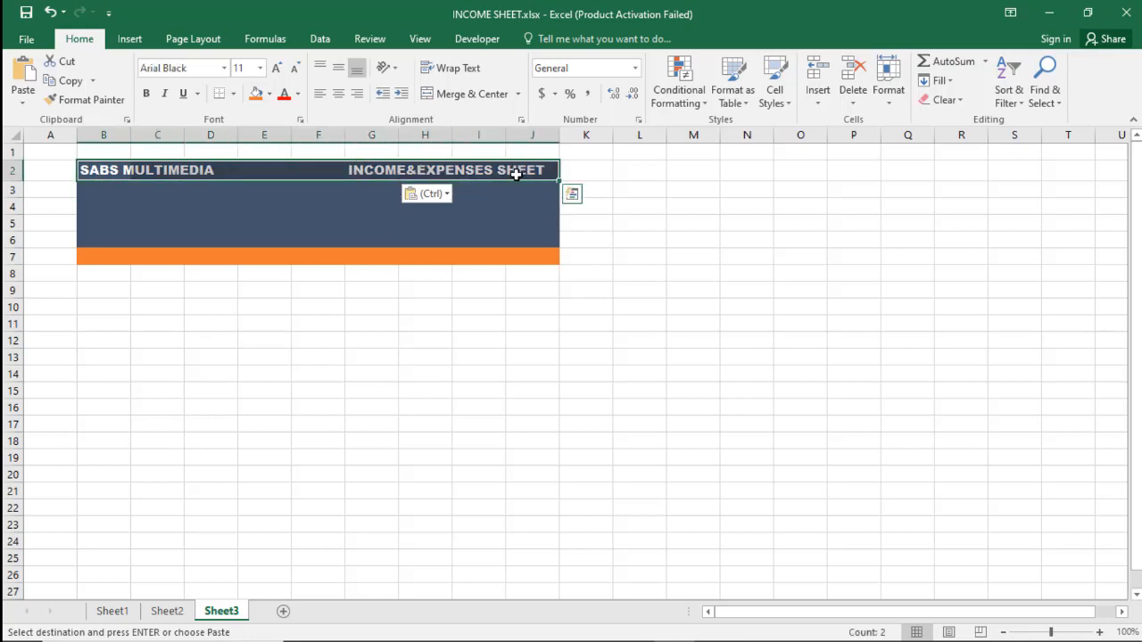
left_click(234, 94)
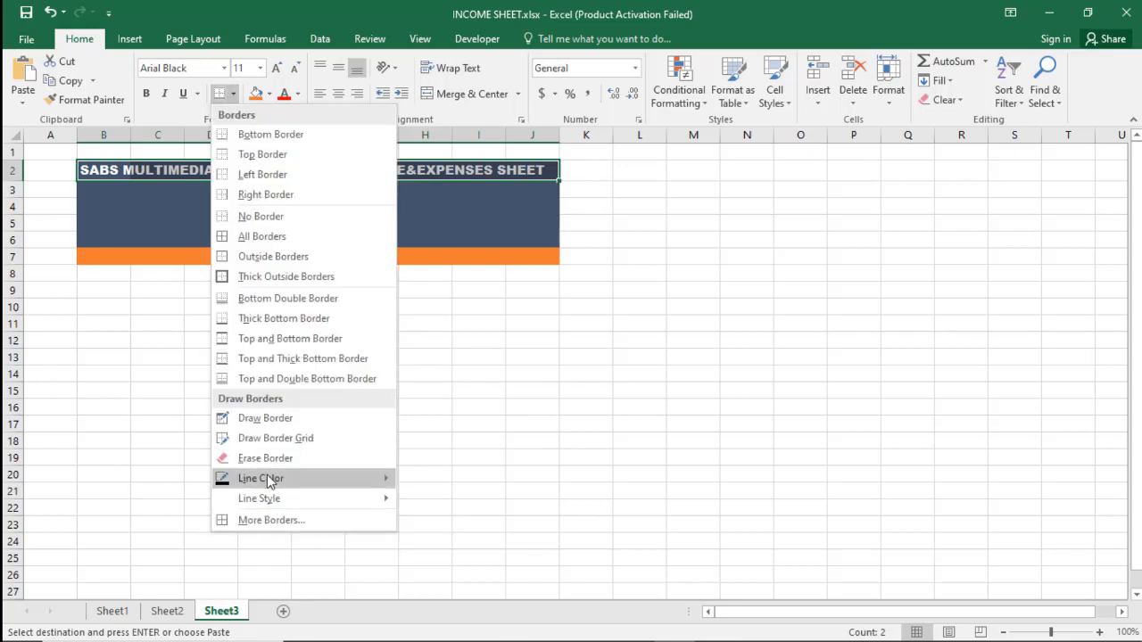
mouse_move(268, 482)
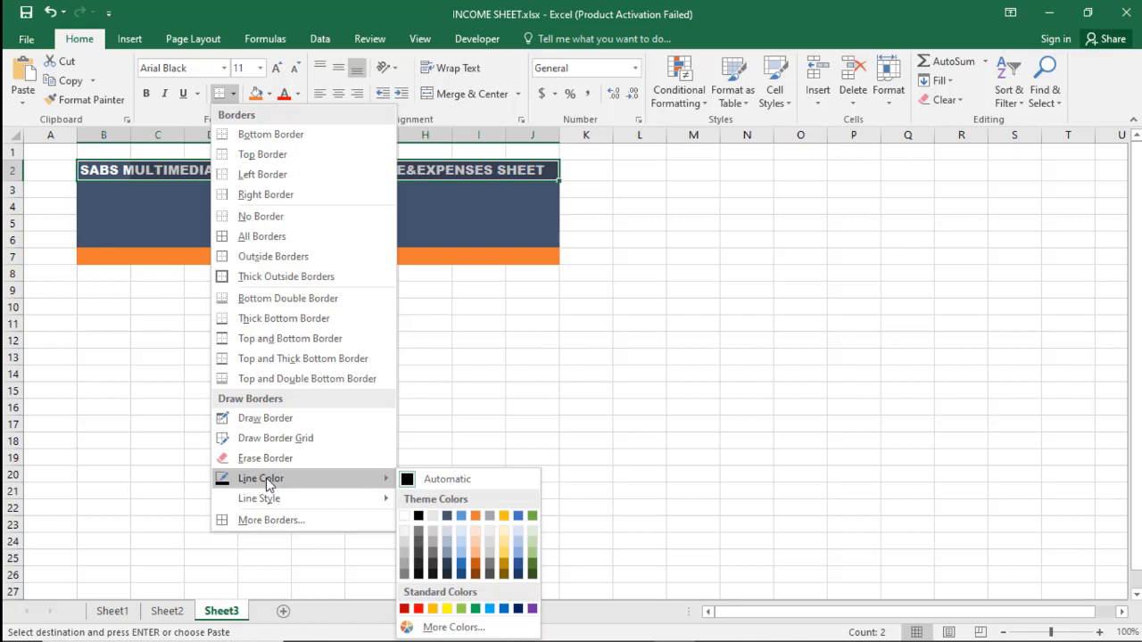
left_click(405, 524)
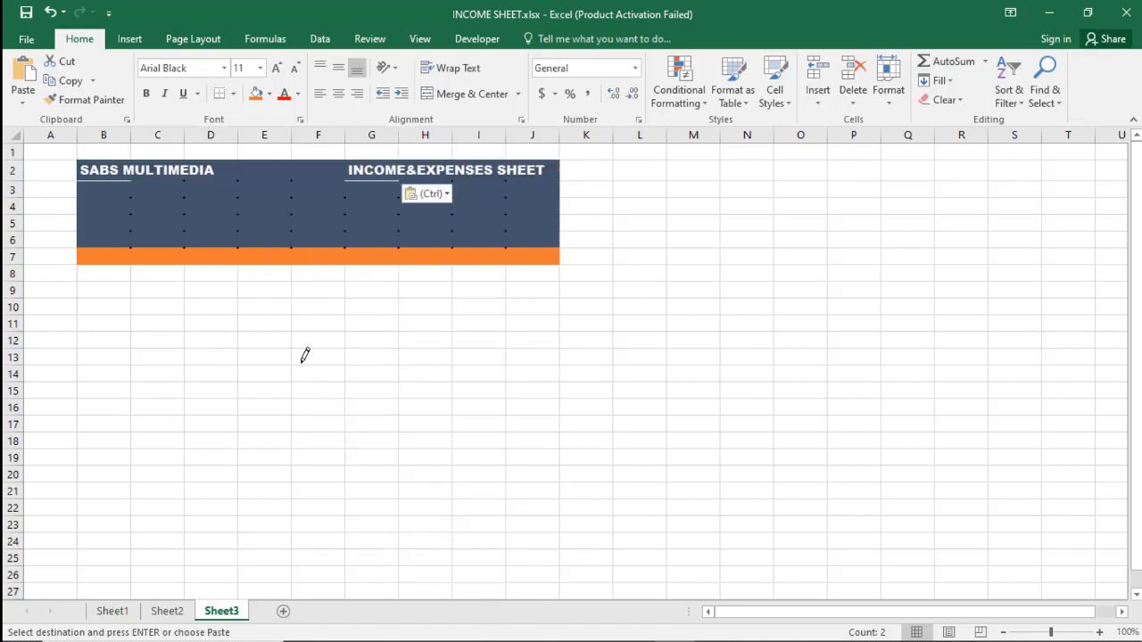
left_click(233, 94)
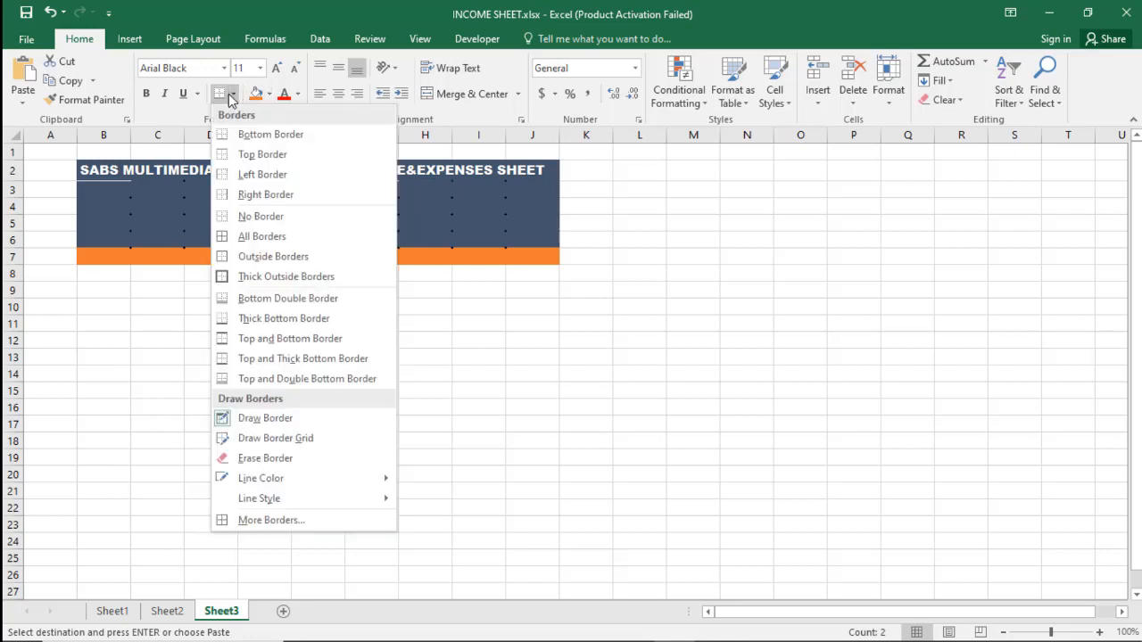
left_click(252, 134)
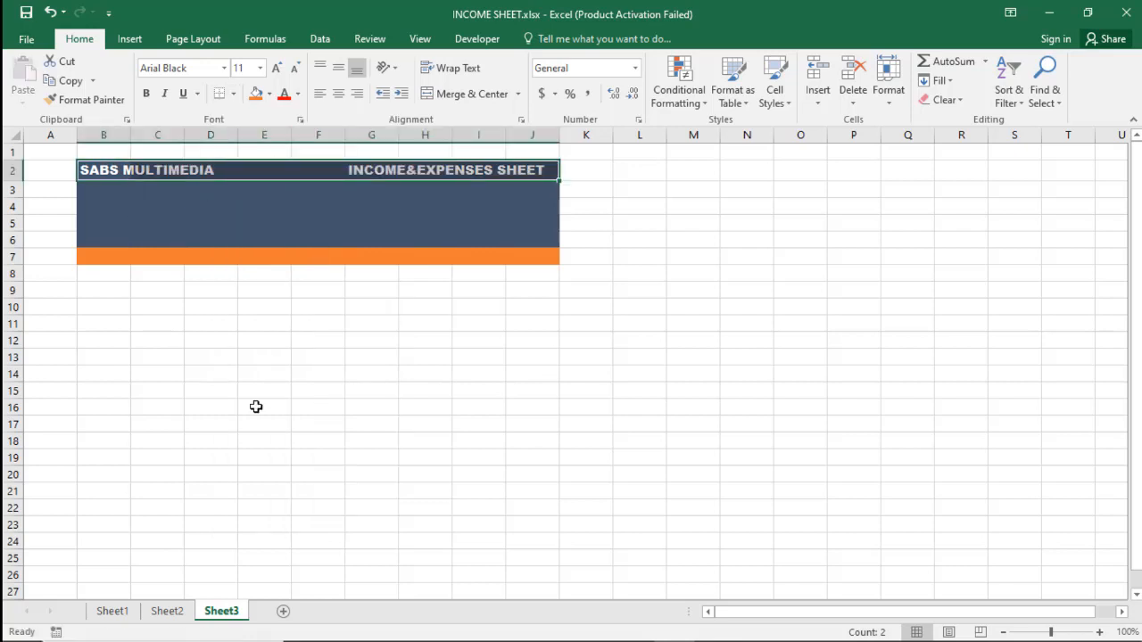
left_click(294, 418)
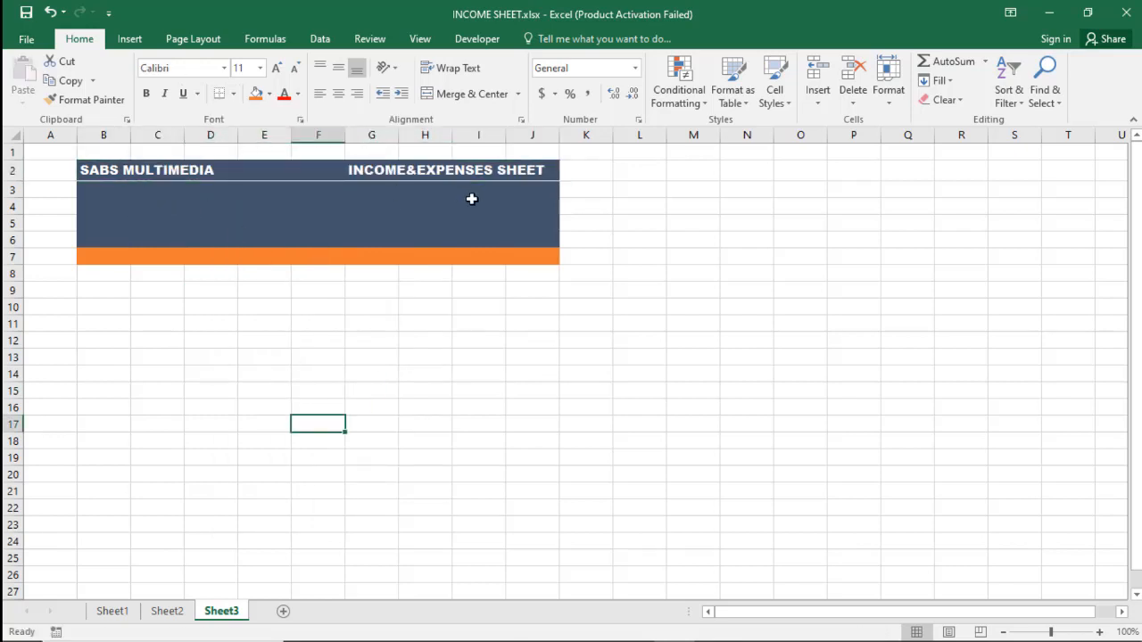
Step: Draw a rectangle about 0.6" high and 1.17" wide in Sheet3's header, beneath the SABS MULTIMEDIA title, modelled on the Sheet1 cards
left_click(116, 614)
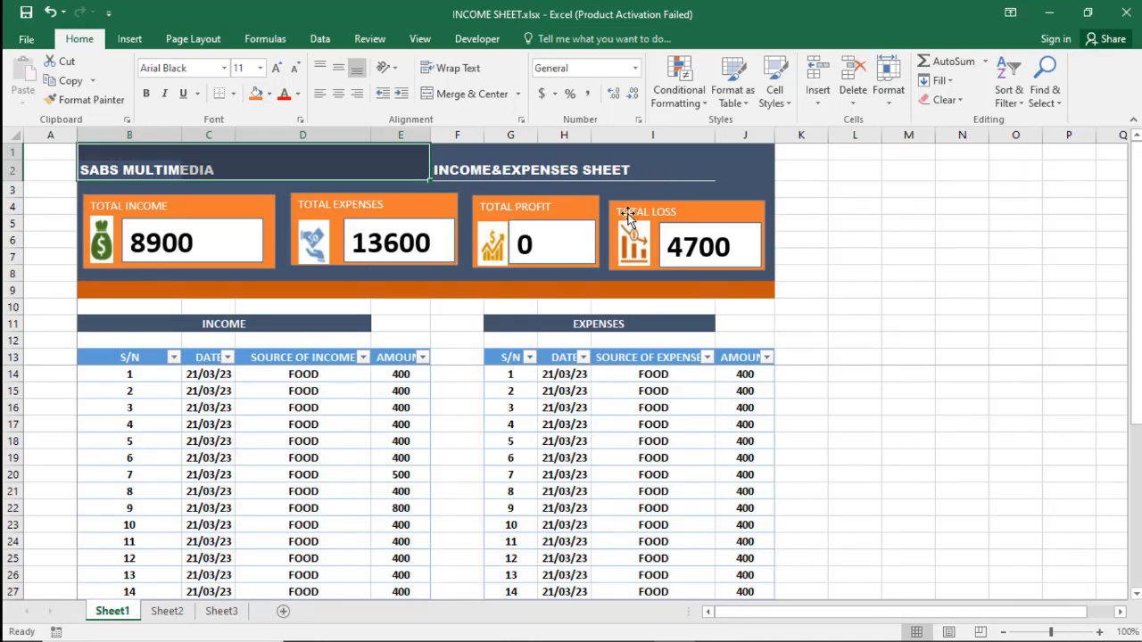
left_click(726, 224)
left_click(439, 230)
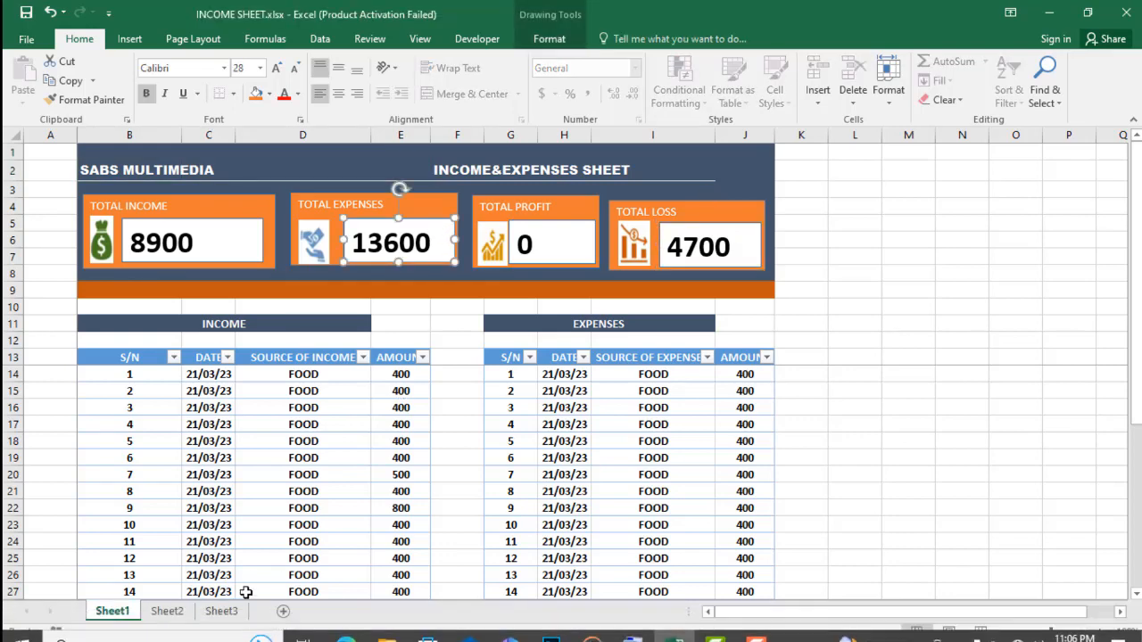
left_click(221, 612)
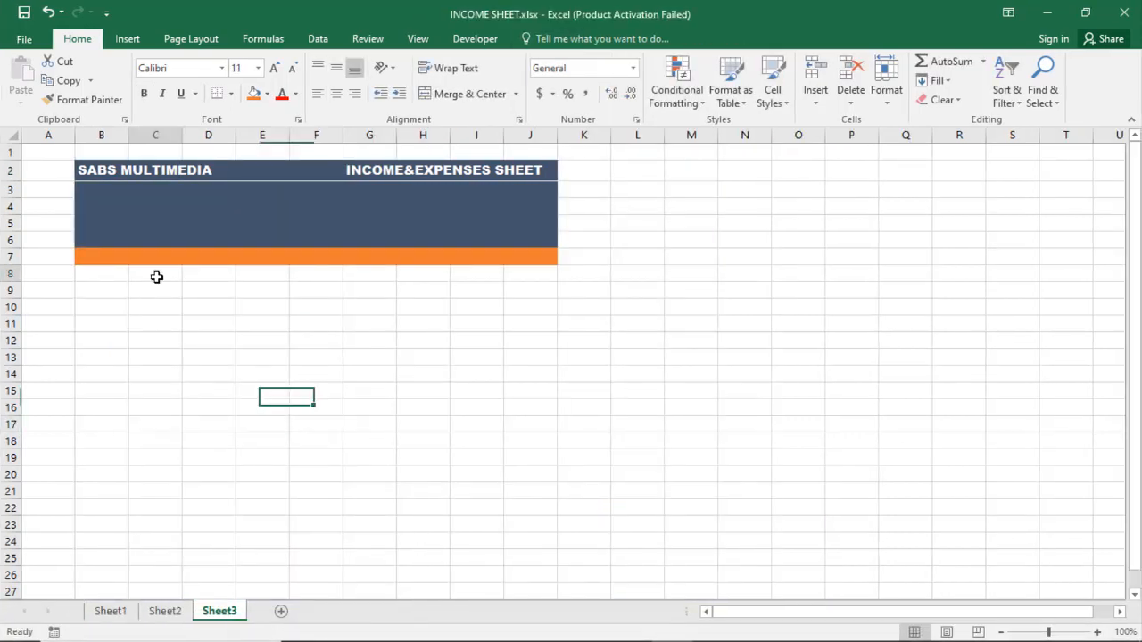
left_click(155, 275)
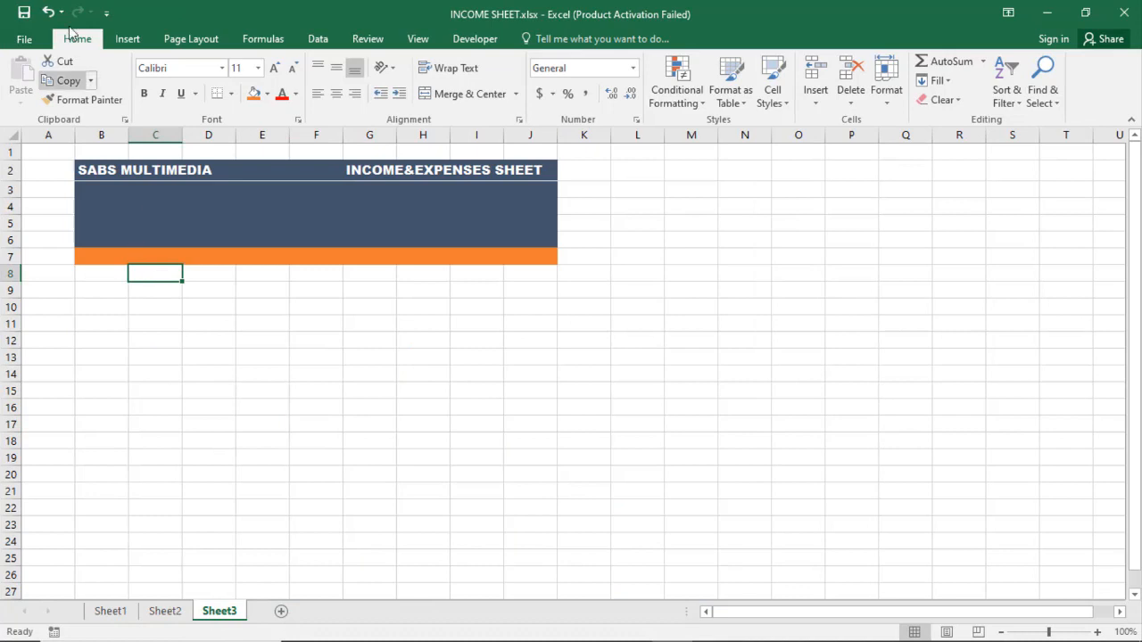
left_click(128, 41)
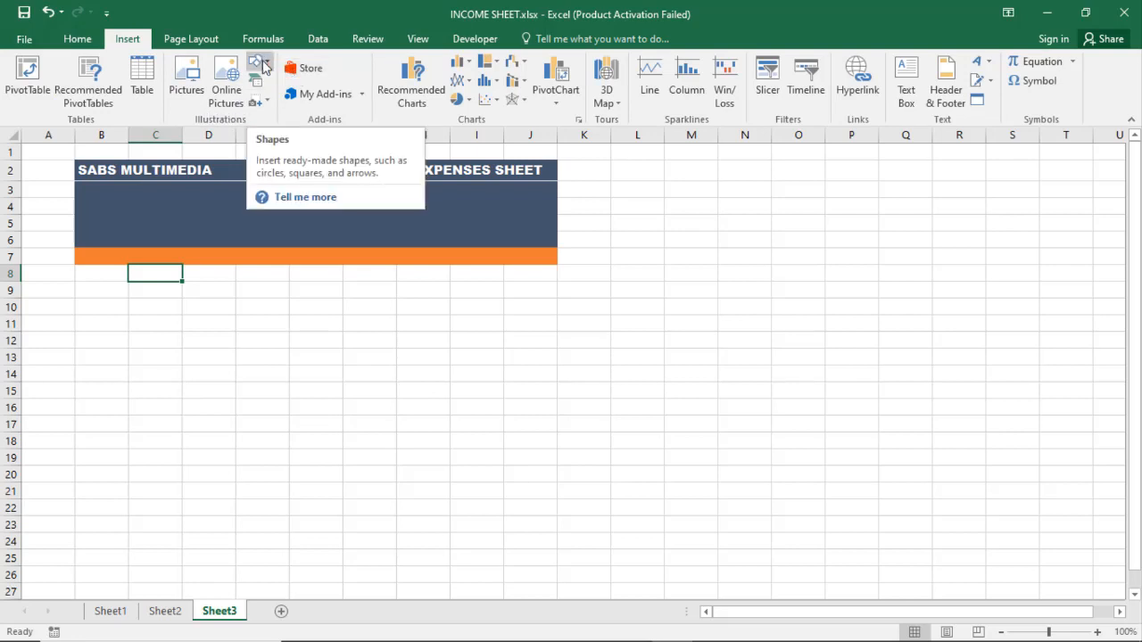
left_click(262, 67)
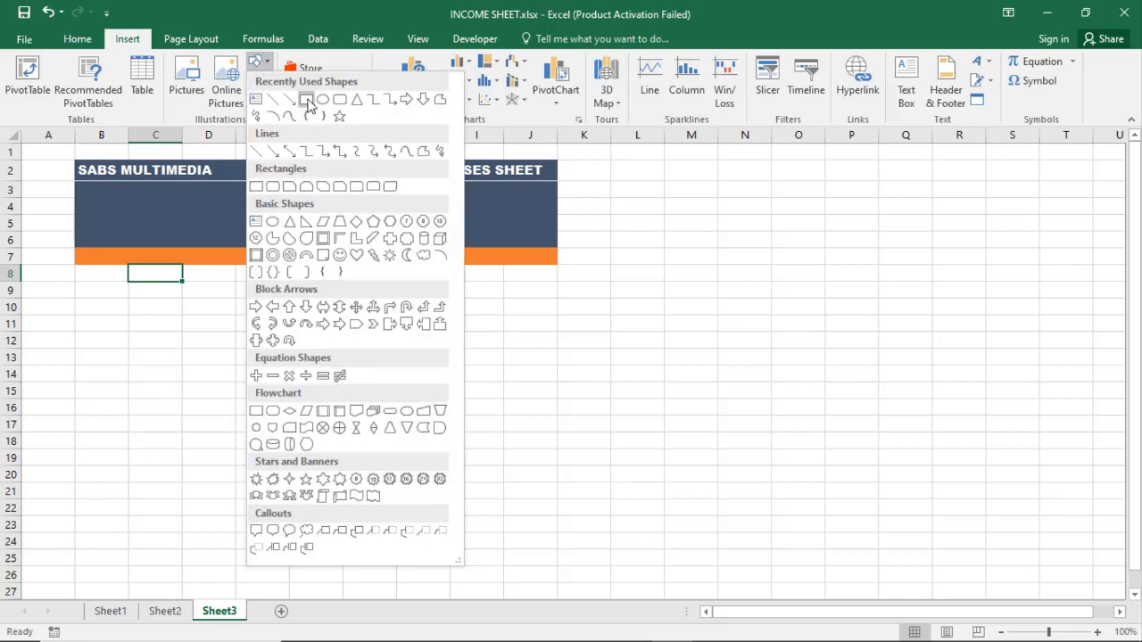
left_click(306, 99)
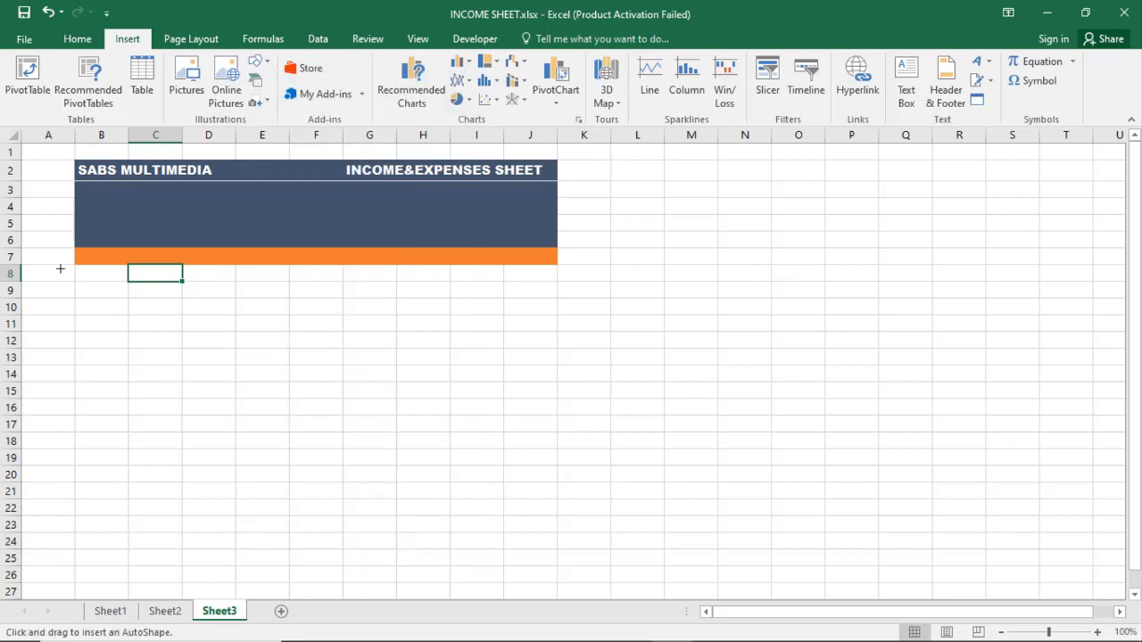
left_click_drag(91, 193, 187, 241)
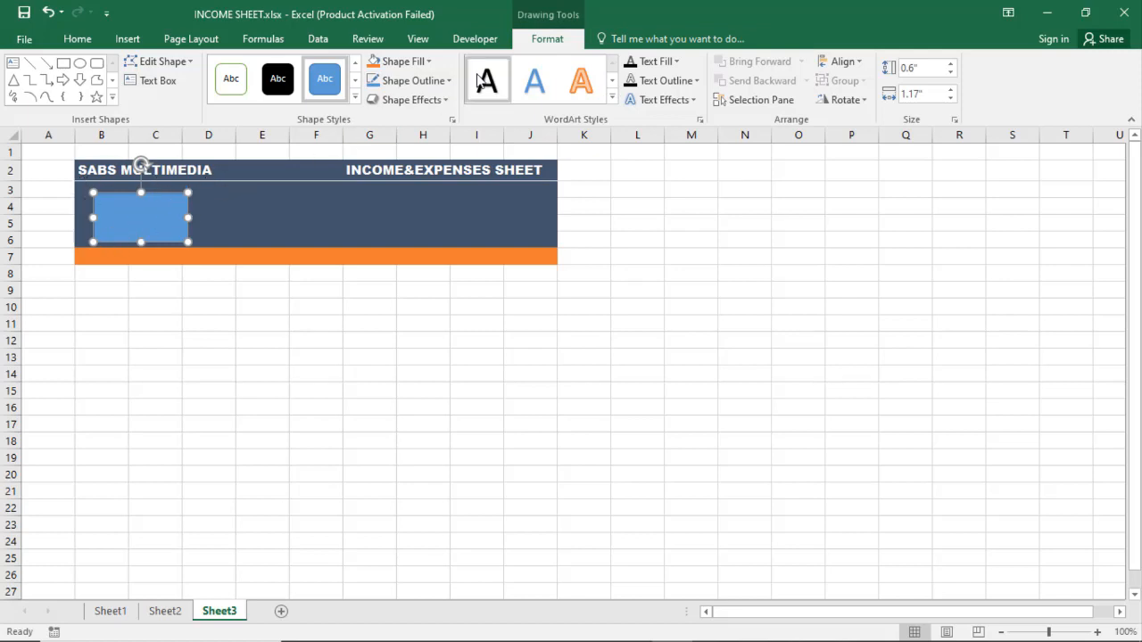
Step: Set the outline of the header rectangle to white
left_click(447, 82)
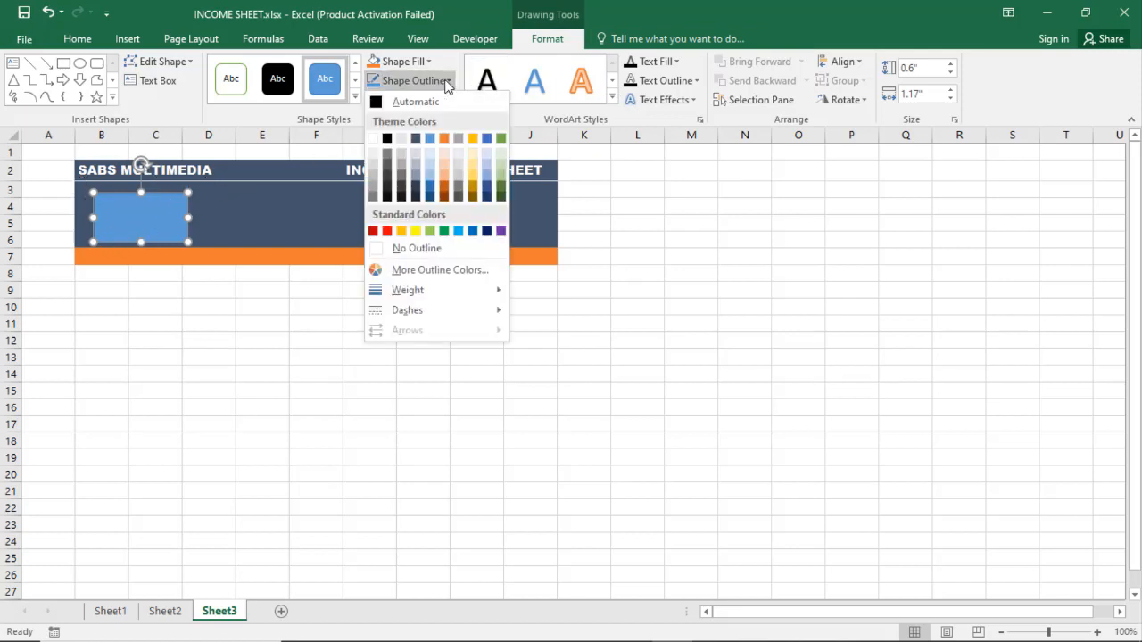
left_click(372, 139)
left_click(248, 209)
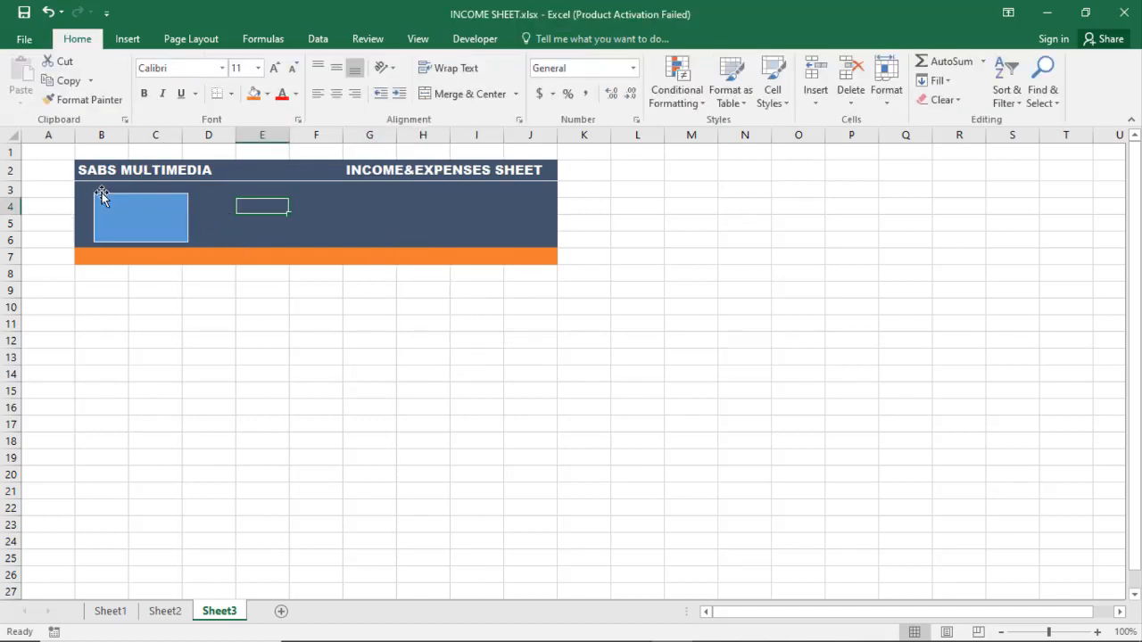
Step: Fill the header rectangle with white
left_click(150, 230)
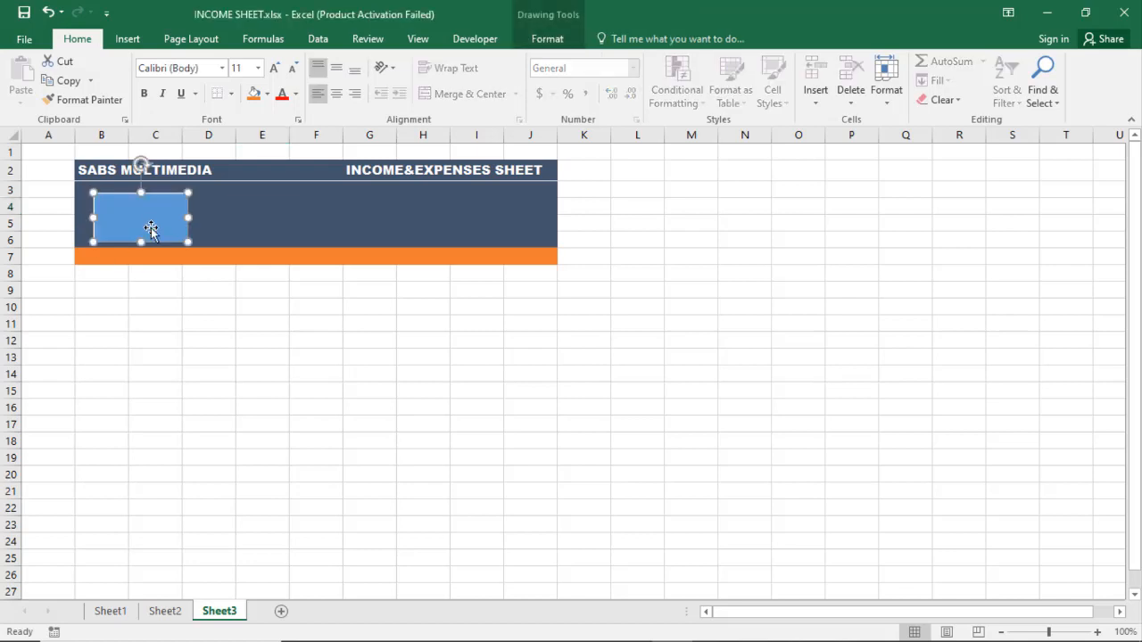
left_click(546, 40)
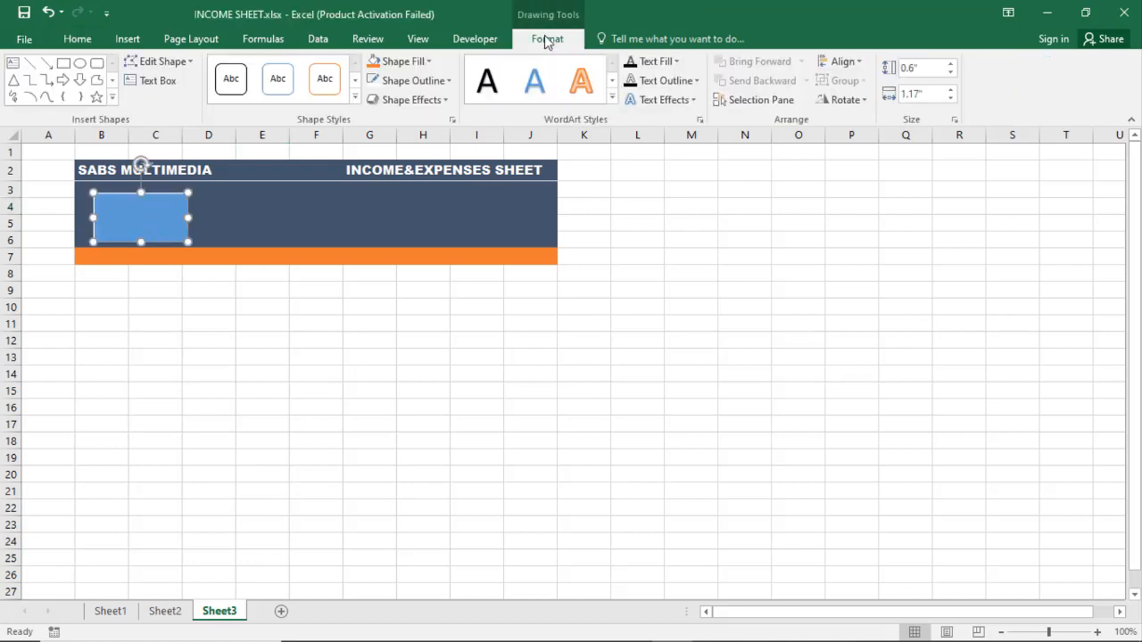
left_click(419, 63)
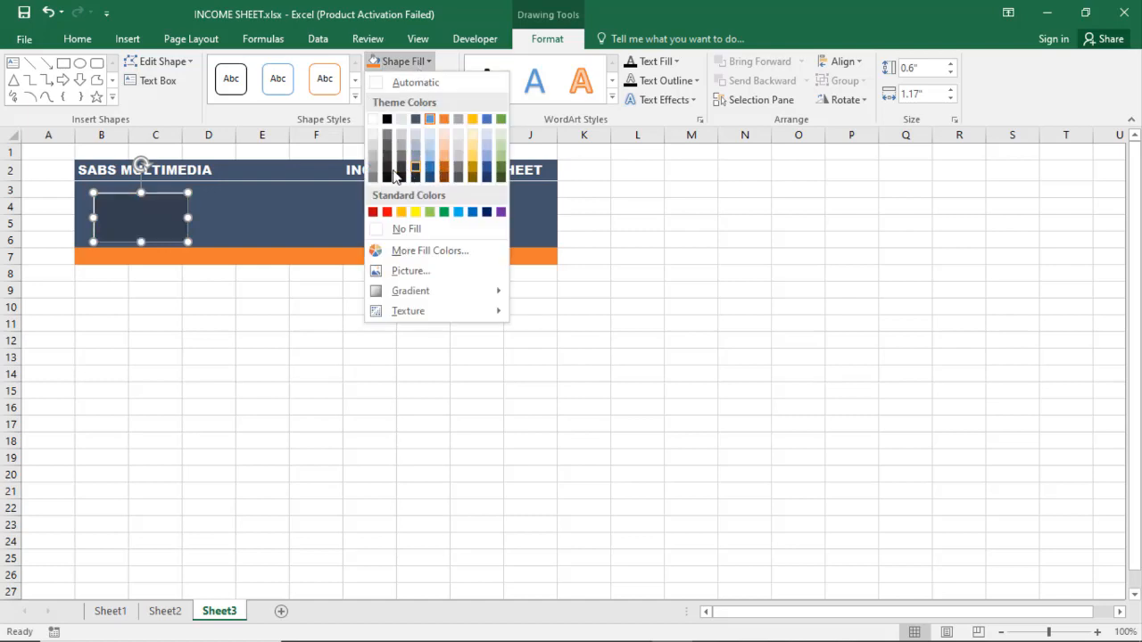
left_click(373, 121)
left_click(247, 341)
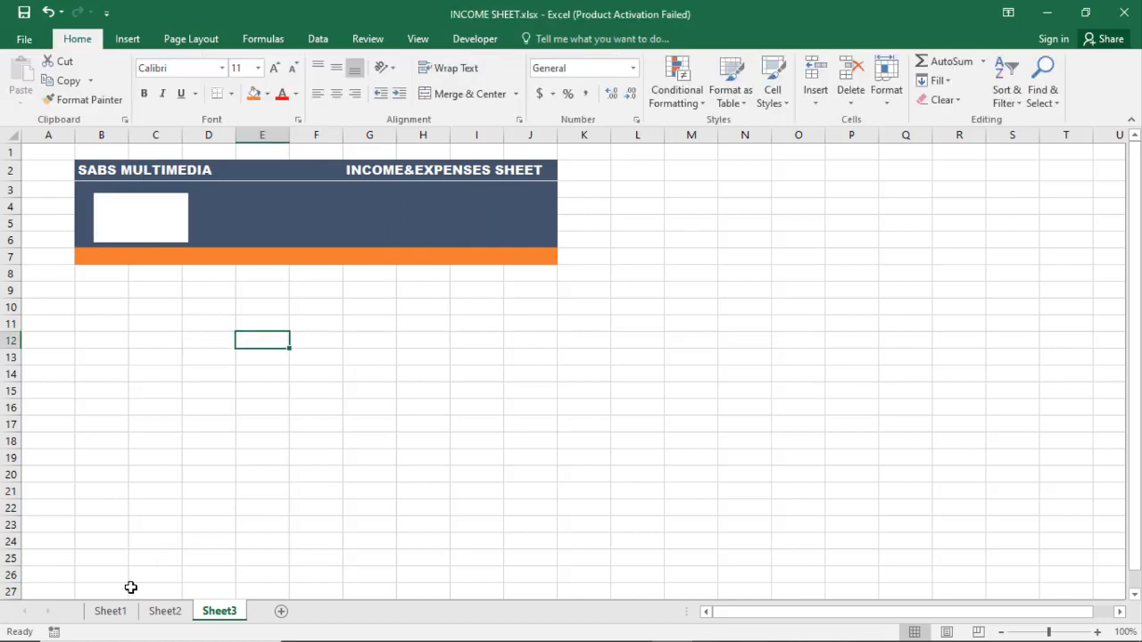
Step: Fill the header rectangle with the orange theme color, like the Sheet1 TOTAL INCOME card, and nudge it slightly left and up
left_click(105, 612)
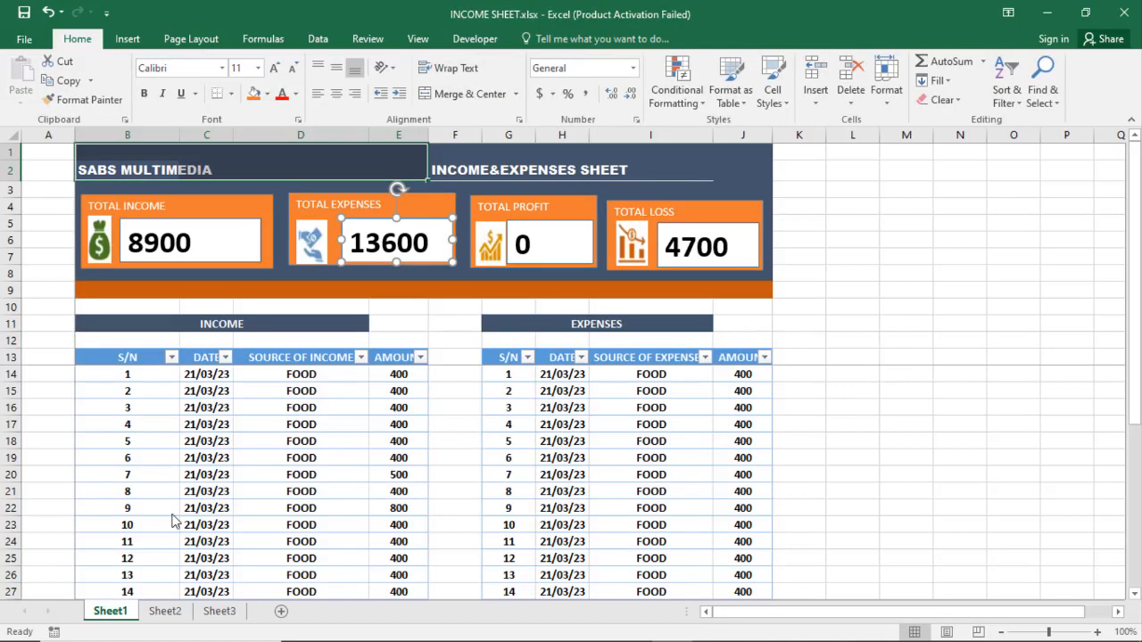
left_click(222, 197)
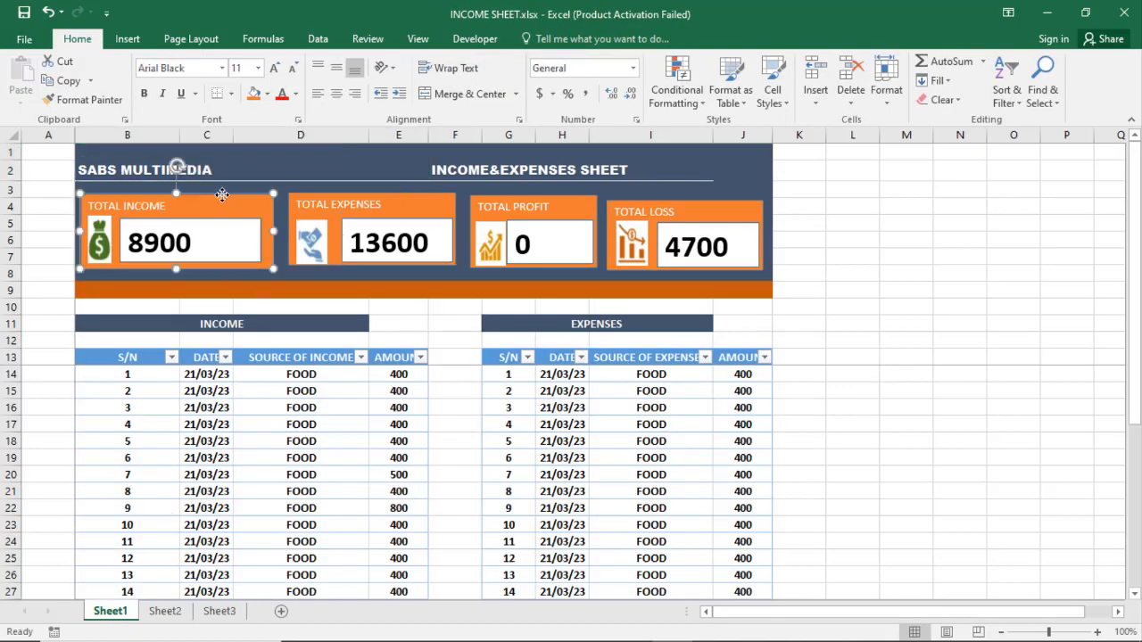
left_click(220, 611)
left_click(142, 233)
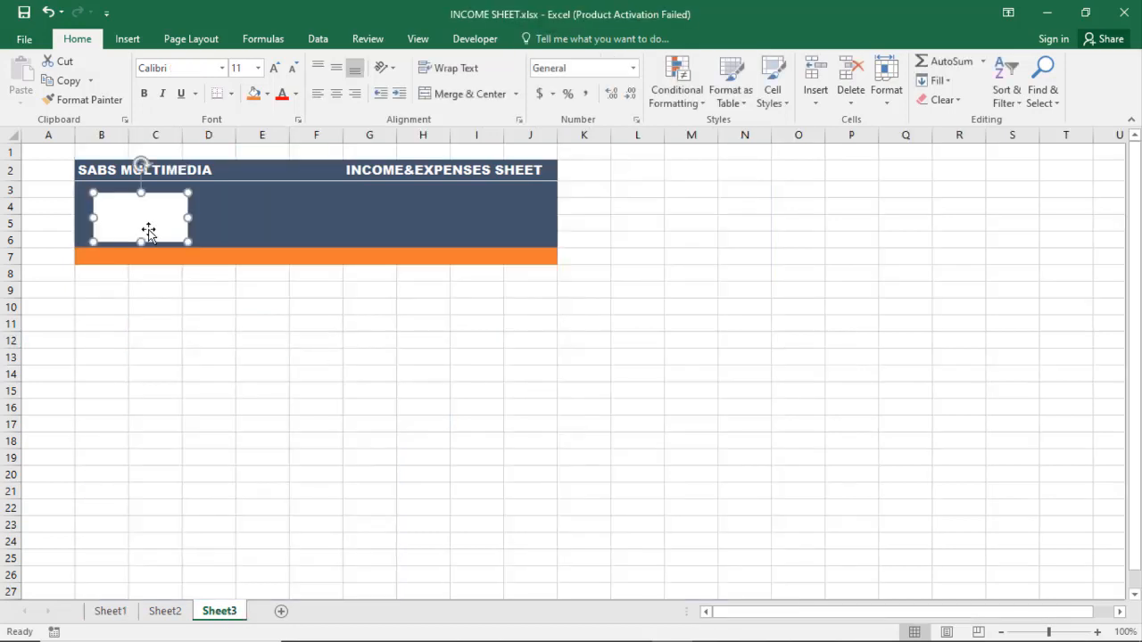
left_click(268, 94)
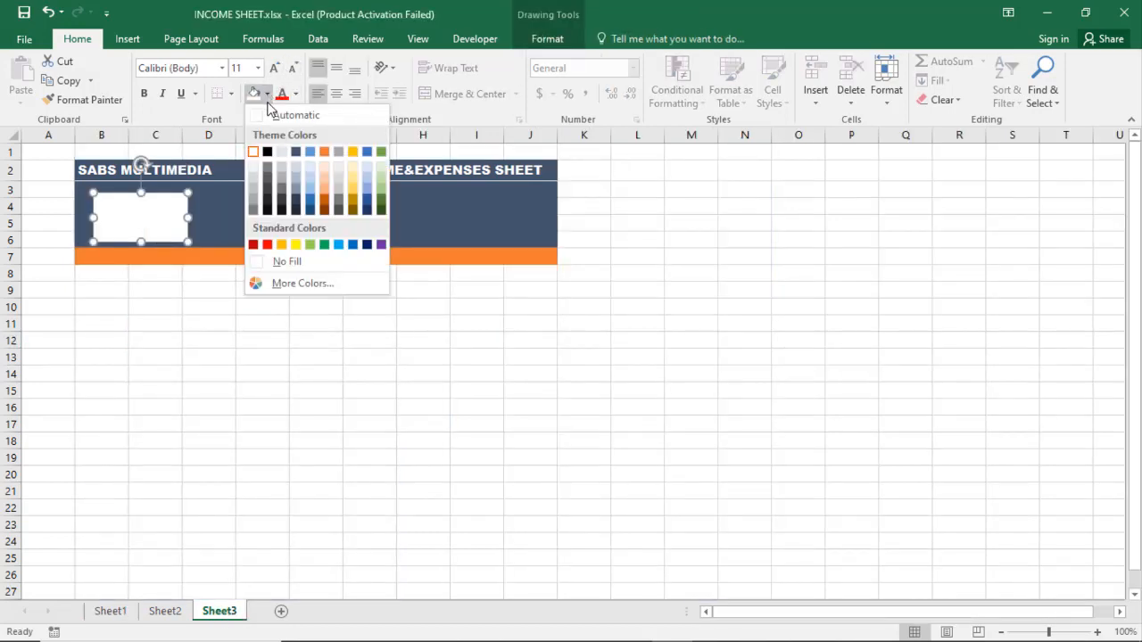
left_click(324, 153)
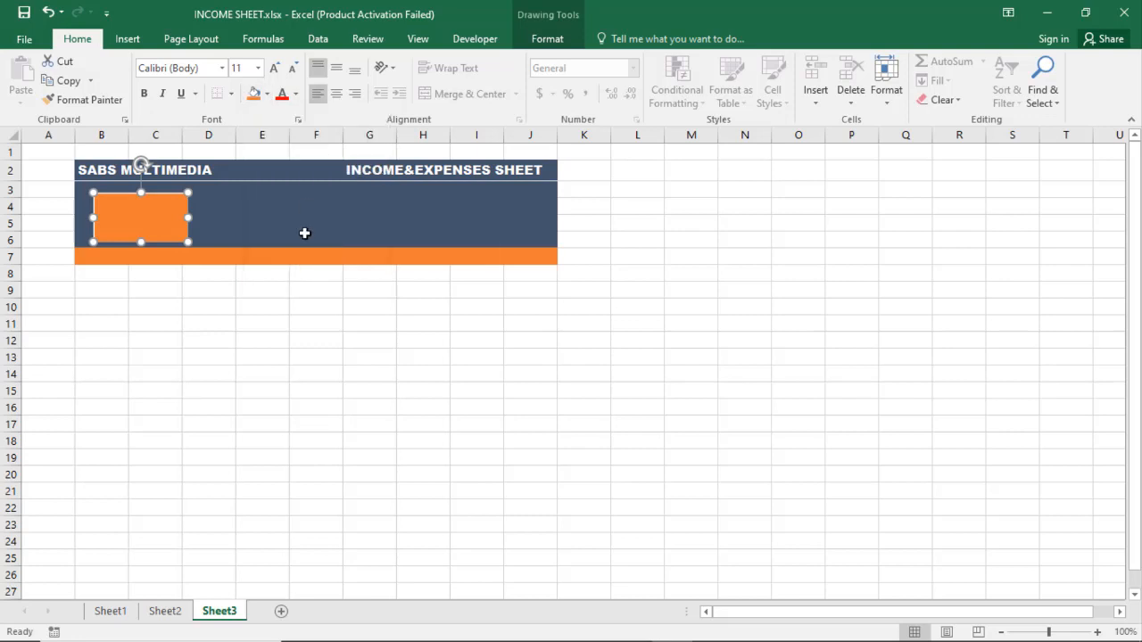
left_click(298, 387)
left_click_drag(171, 215, 166, 215)
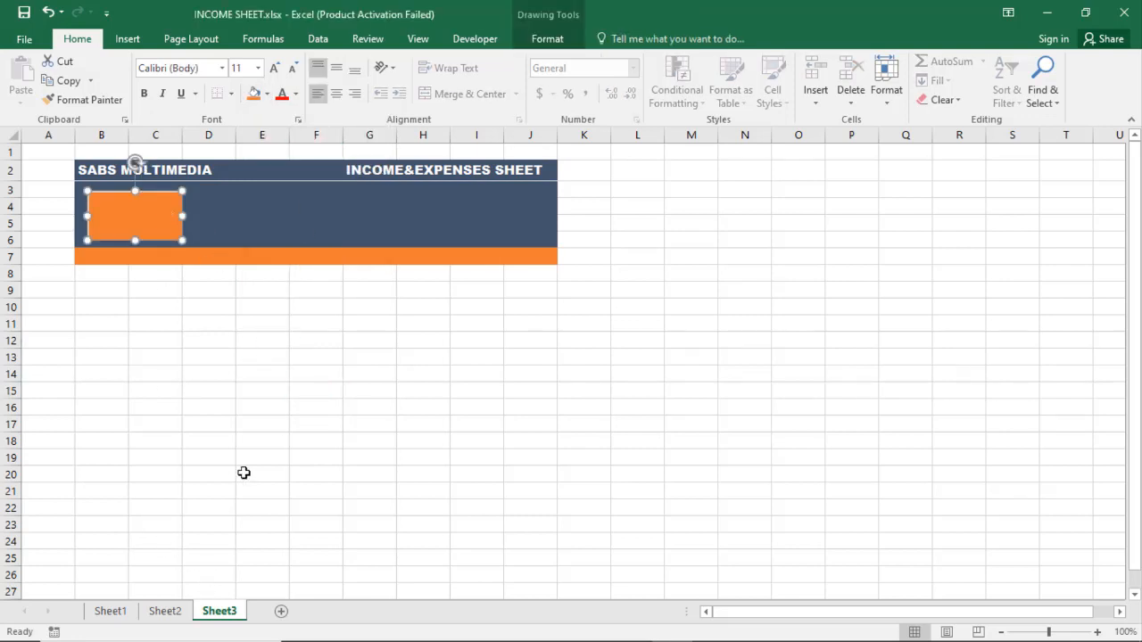
Step: Duplicate the orange header rectangle three times on Sheet3 and arrange the copies in a row beside the original, like the four Sheet1 cards
left_click(111, 612)
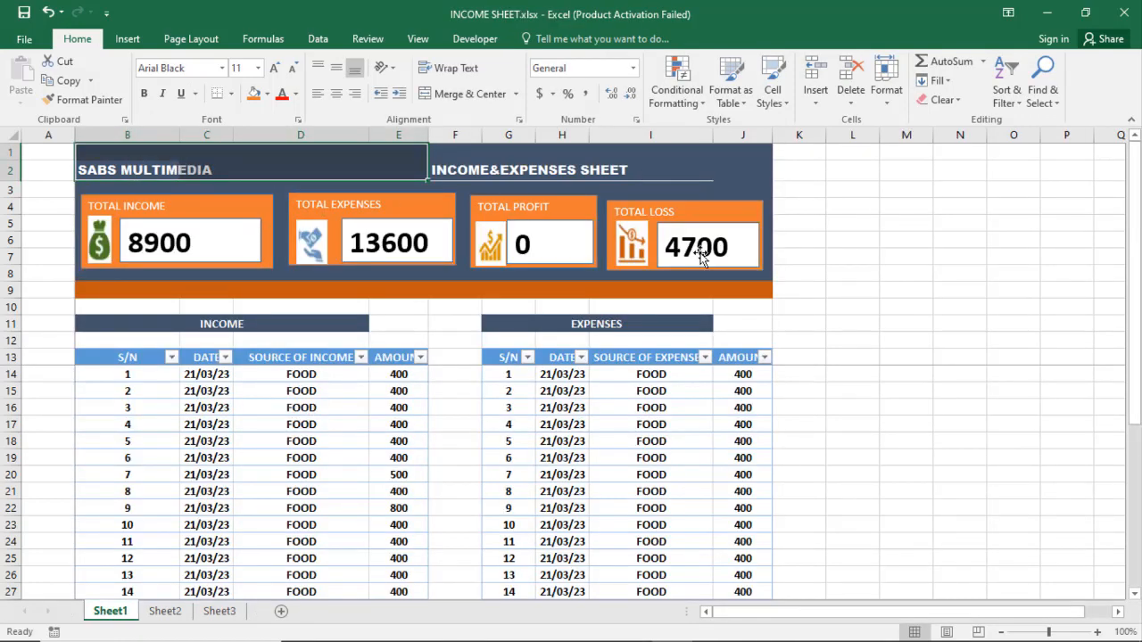
left_click(165, 612)
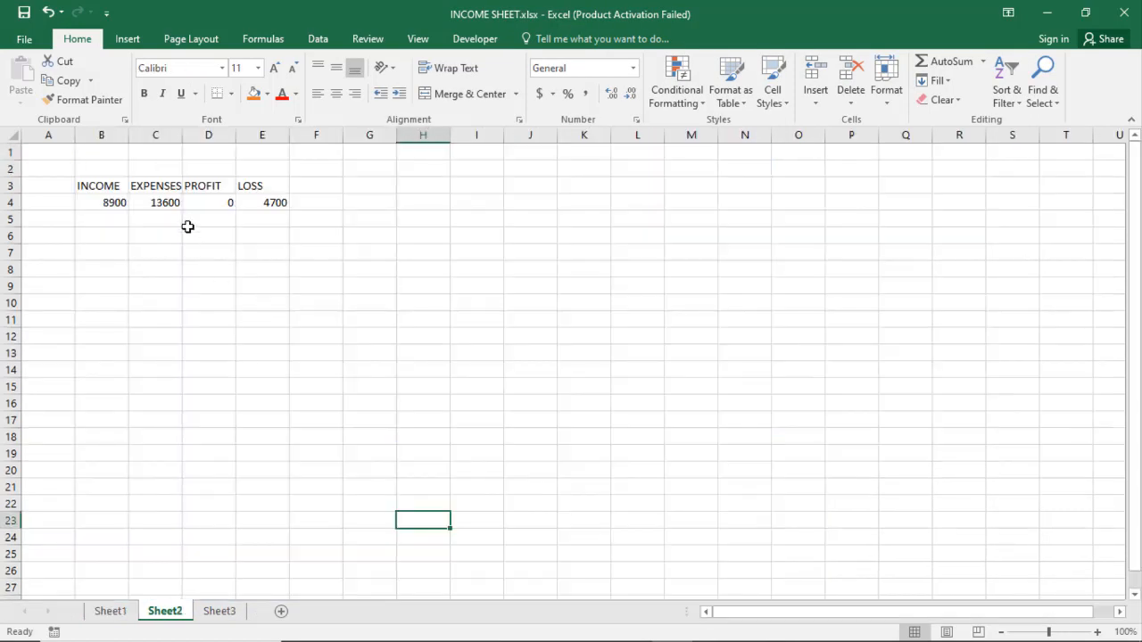
left_click(218, 611)
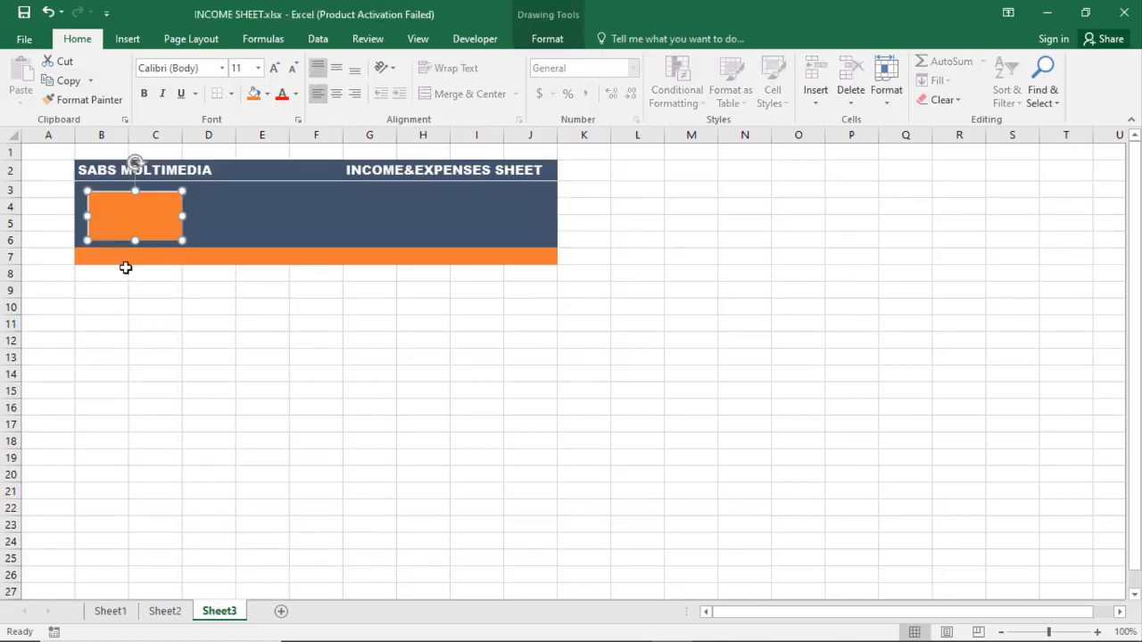
left_click(67, 80)
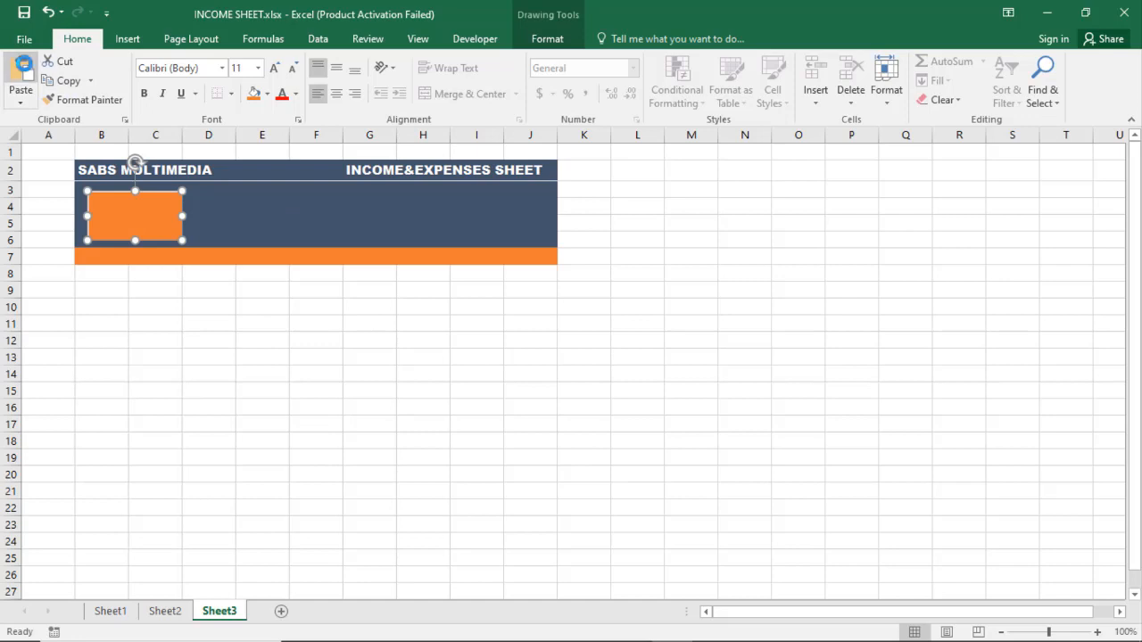
left_click(23, 68)
left_click_drag(174, 223, 260, 213)
left_click(18, 74)
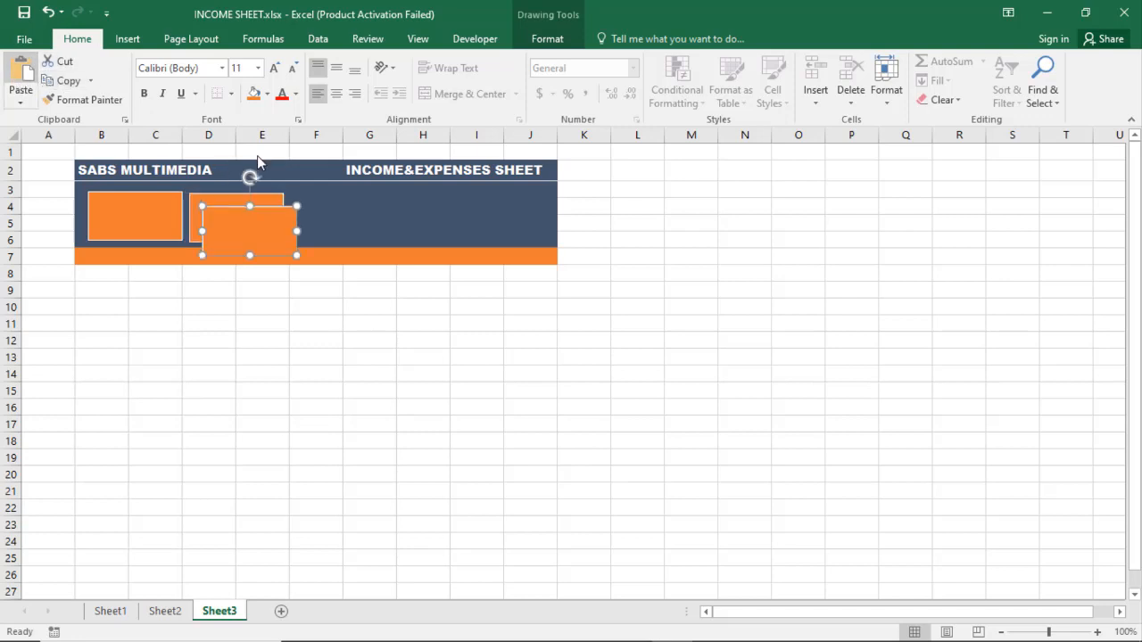
left_click_drag(276, 244, 344, 237)
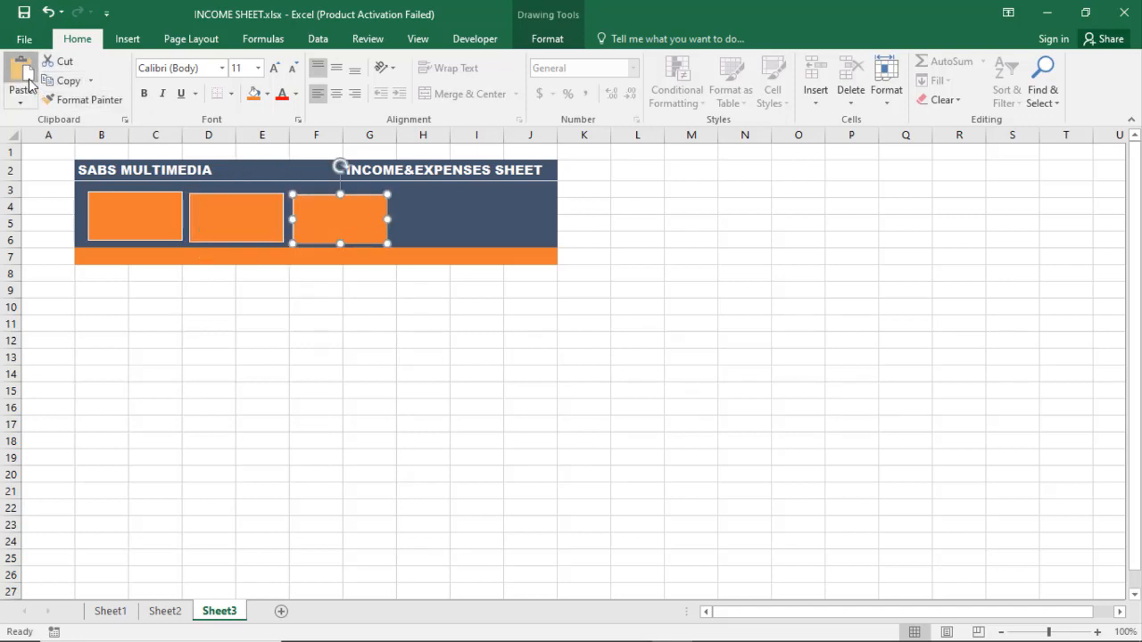
left_click(21, 74)
left_click_drag(368, 220, 403, 217)
Step: Widen and space the four orange cards so they span the Sheet3 header, making the first one about 1.32" wide
double_click(348, 216)
left_click_drag(229, 209, 268, 221)
left_click_drag(170, 220, 188, 219)
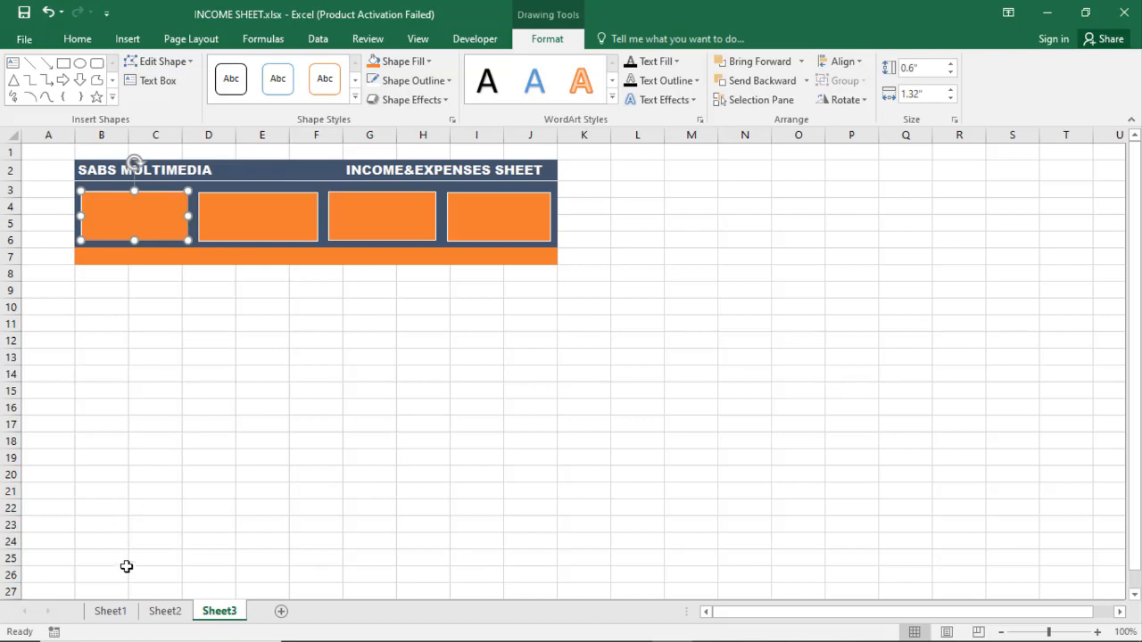
Step: Check the icon and value box on Sheet1's TOTAL INCOME card, and insert the picture IC.PNG from the Desktop into Sheet3
left_click(123, 612)
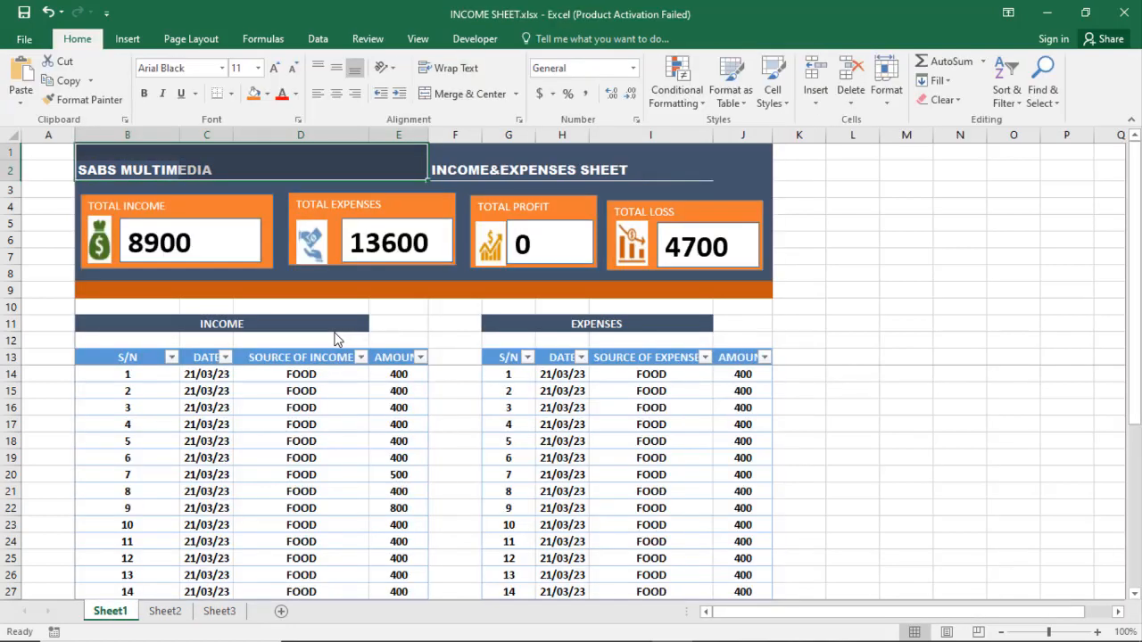
left_click(96, 241)
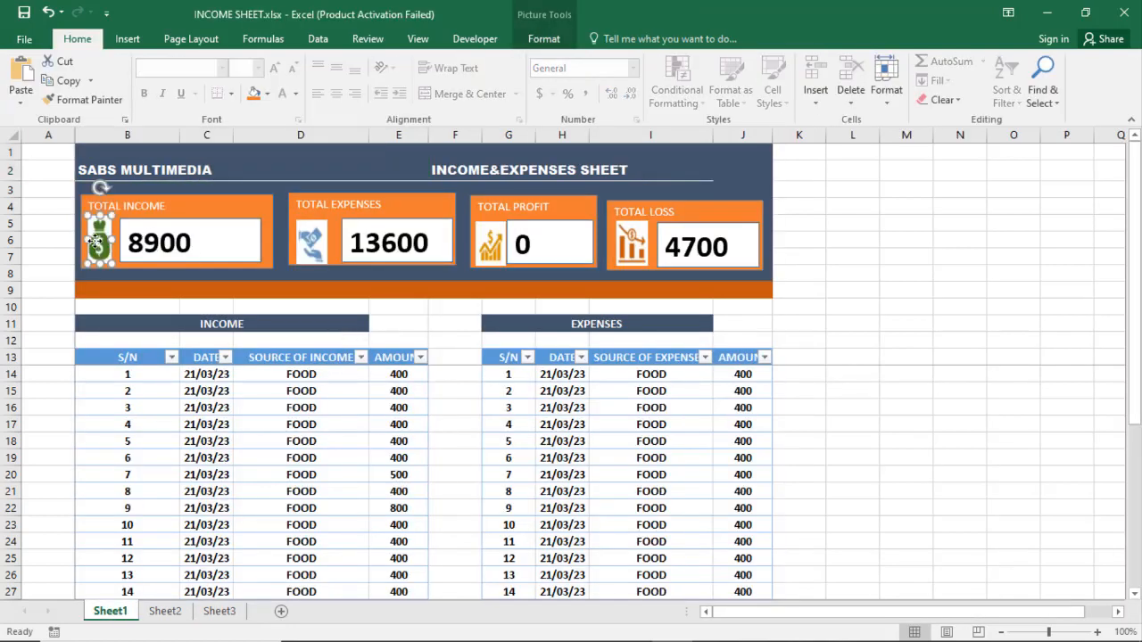
left_click(188, 244)
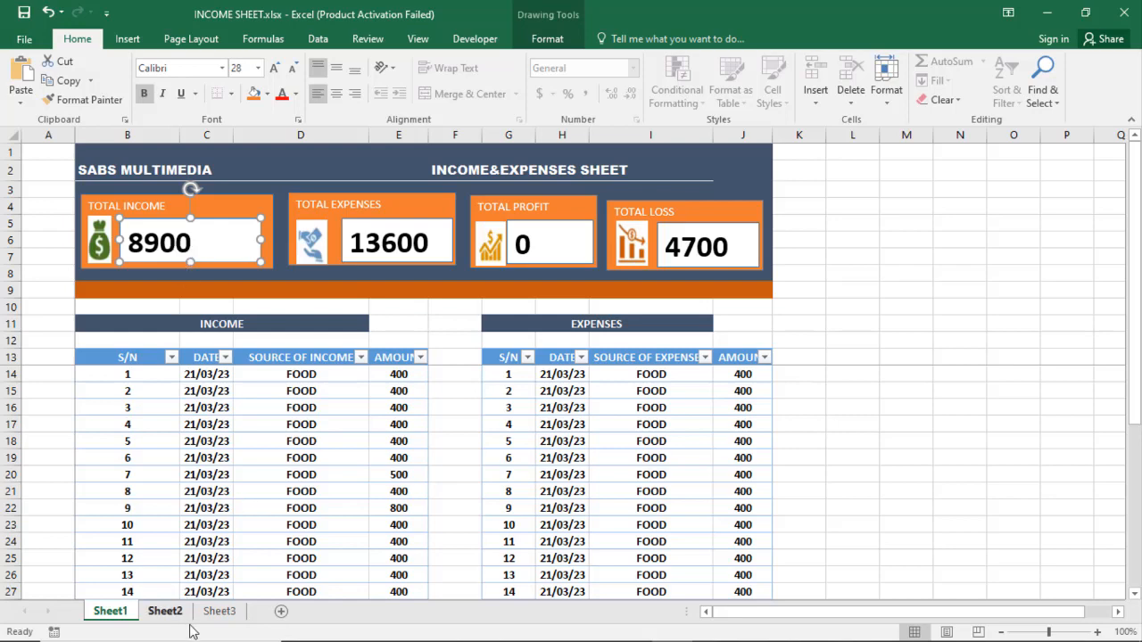
left_click(228, 612)
left_click(242, 322)
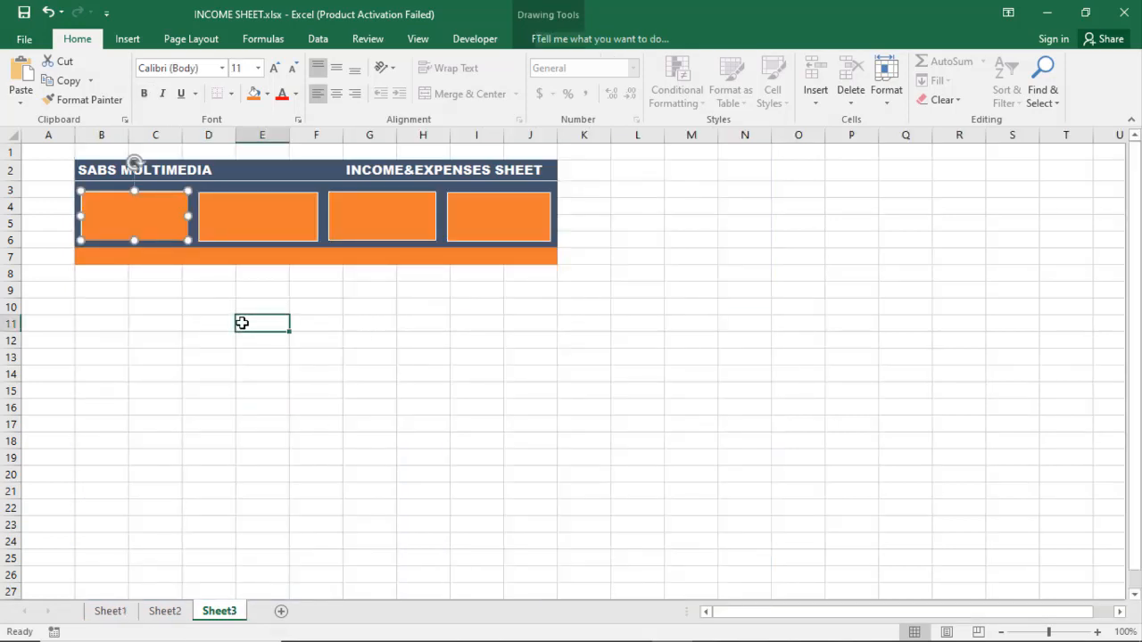
left_click(125, 40)
left_click(187, 82)
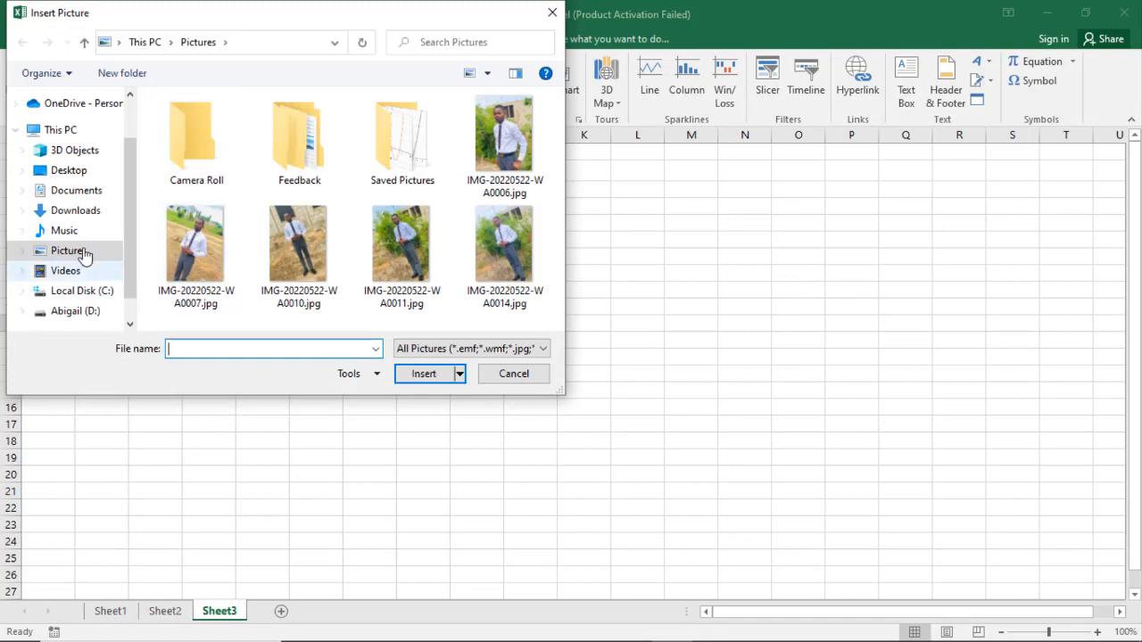
left_click(85, 174)
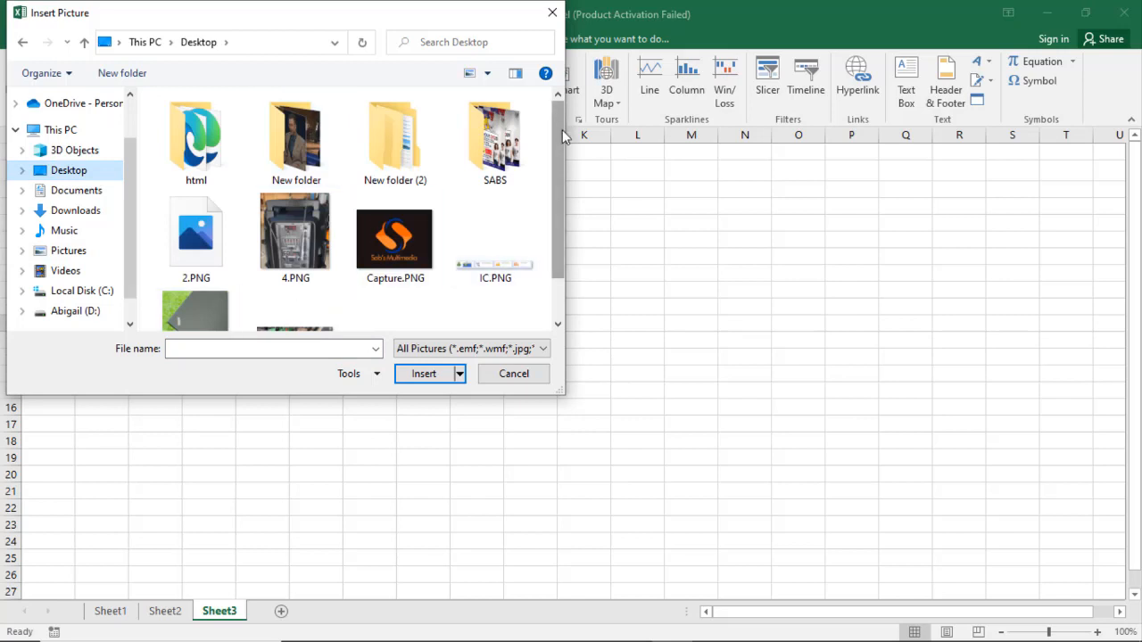
scroll(562, 134, "down", 1)
left_click(497, 222)
double_click(496, 223)
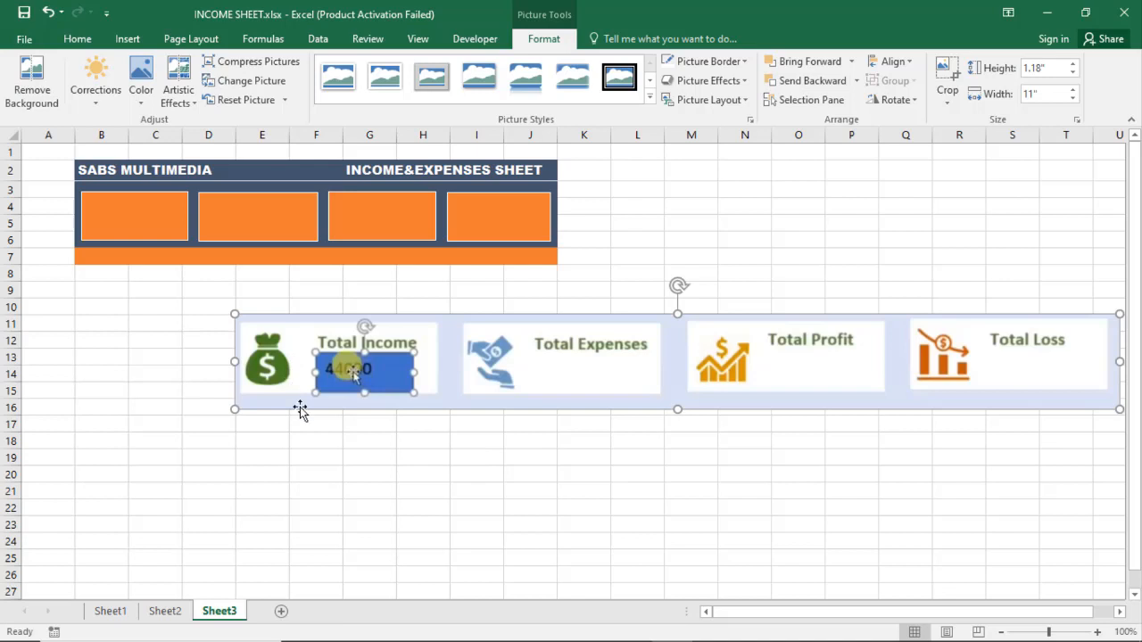
Step: Cut the inserted icon strip picture out of Sheet3
left_click(369, 456)
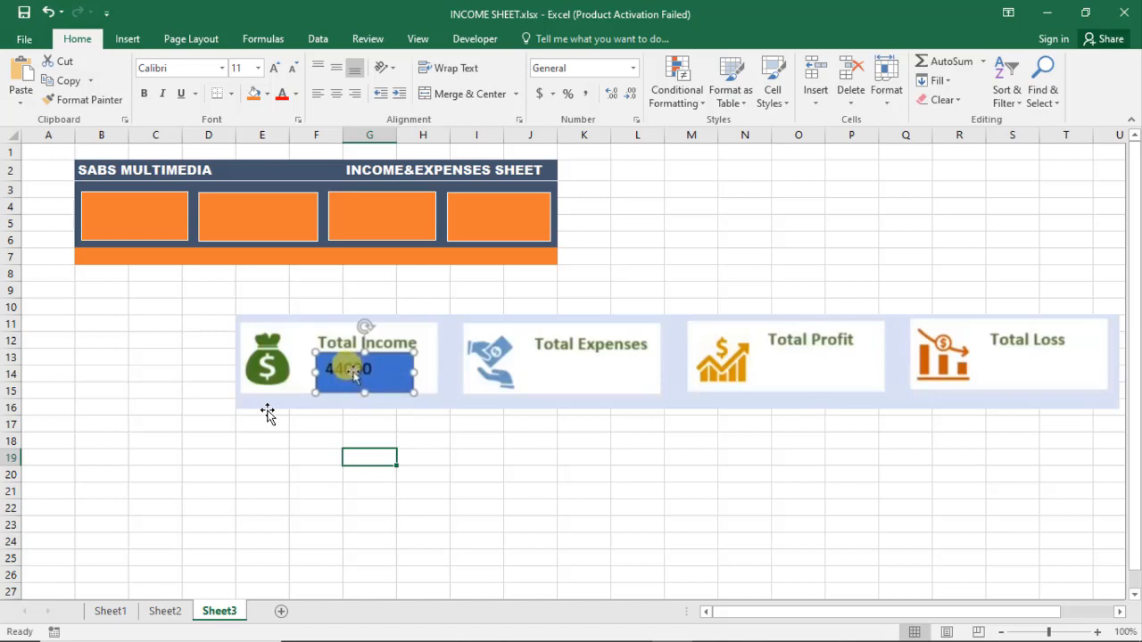
left_click(348, 395)
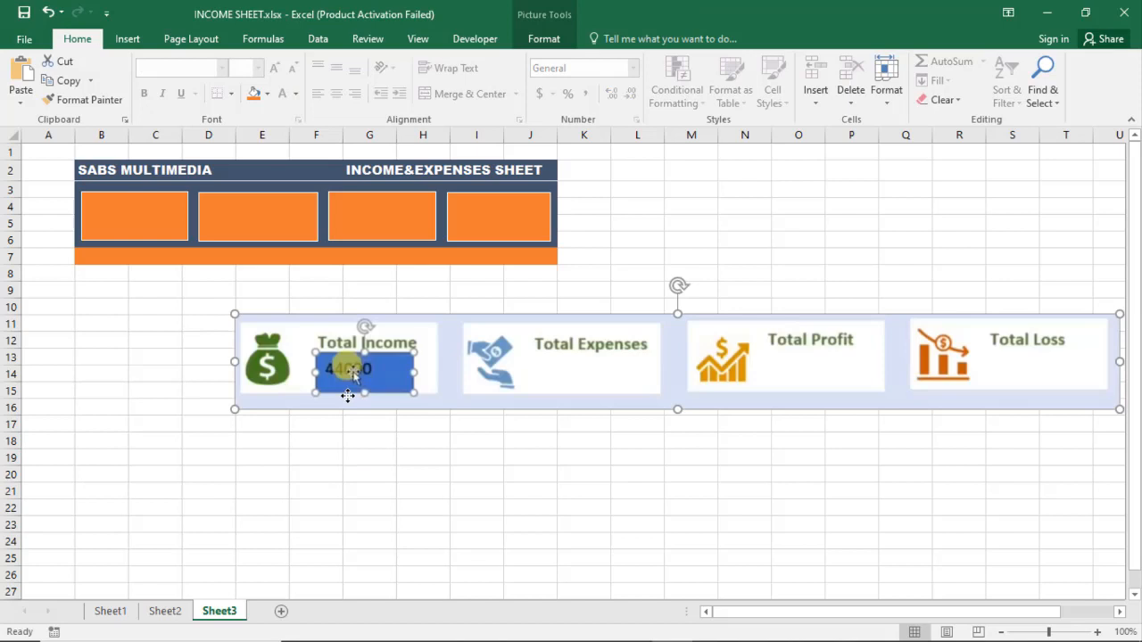
right_click(514, 386)
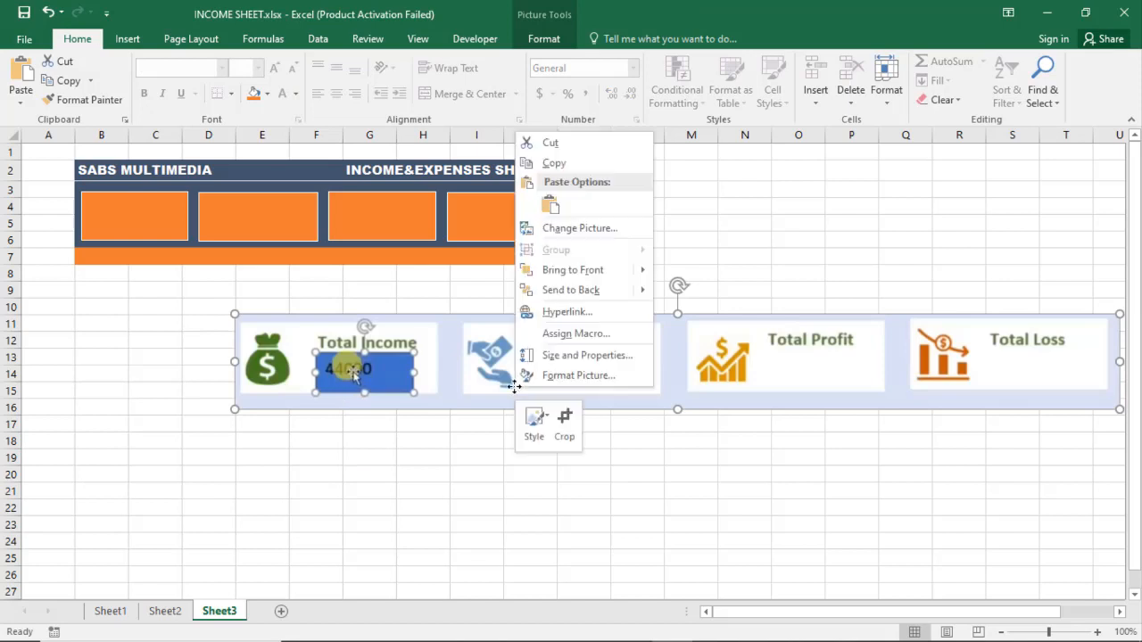
left_click(555, 146)
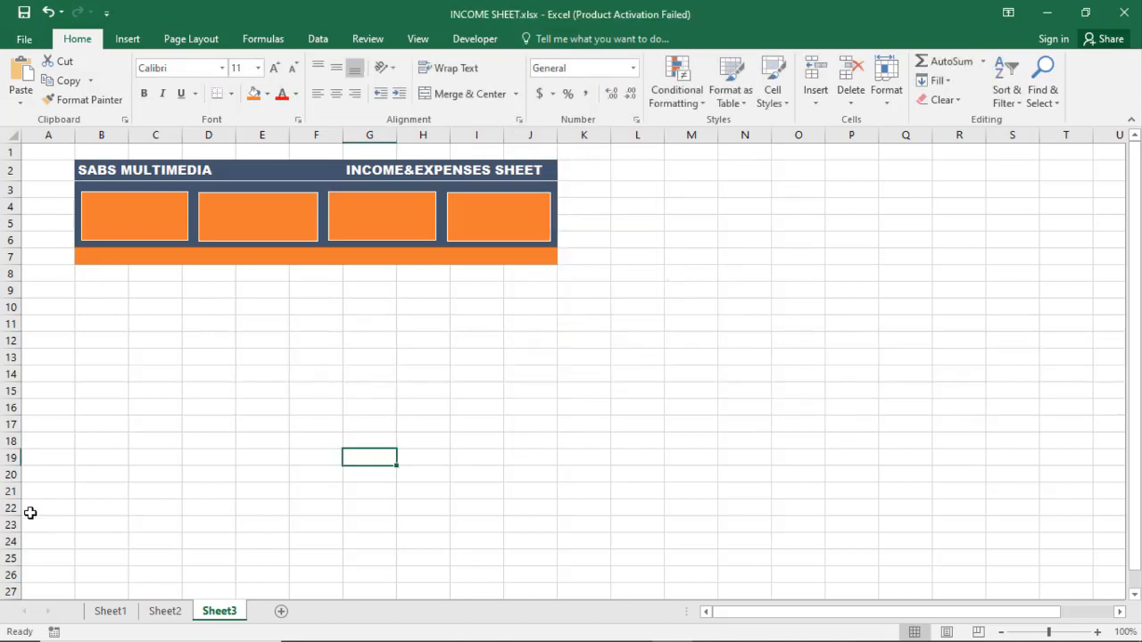
Step: Copy the money bag icon from Sheet1's TOTAL INCOME card and place it at the left end of Sheet3's first orange card
left_click(114, 615)
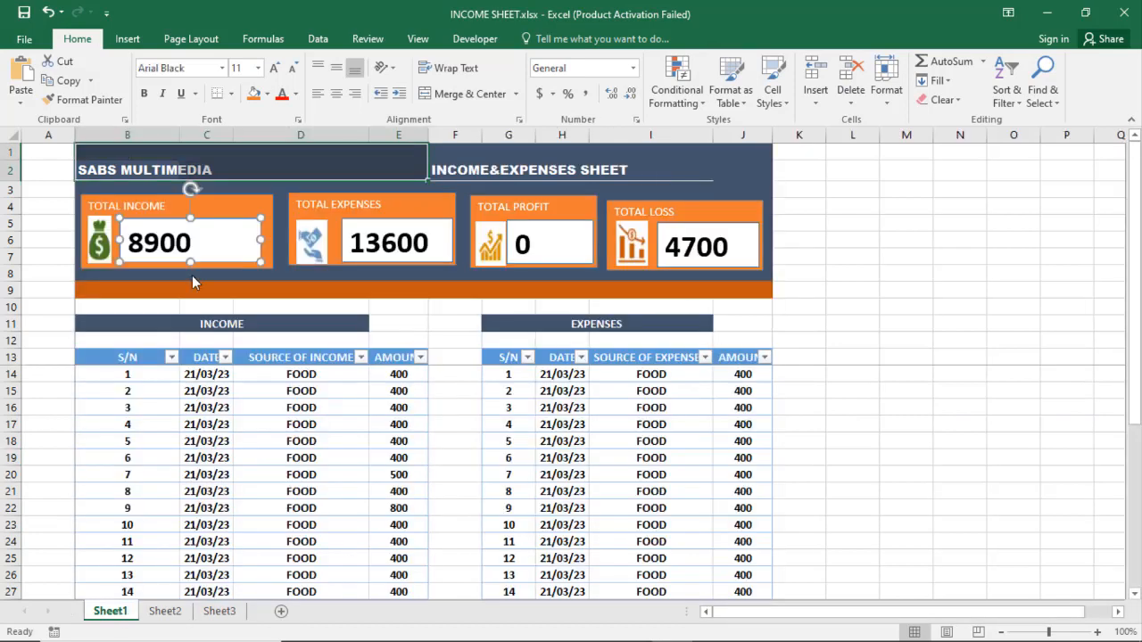
left_click(100, 243)
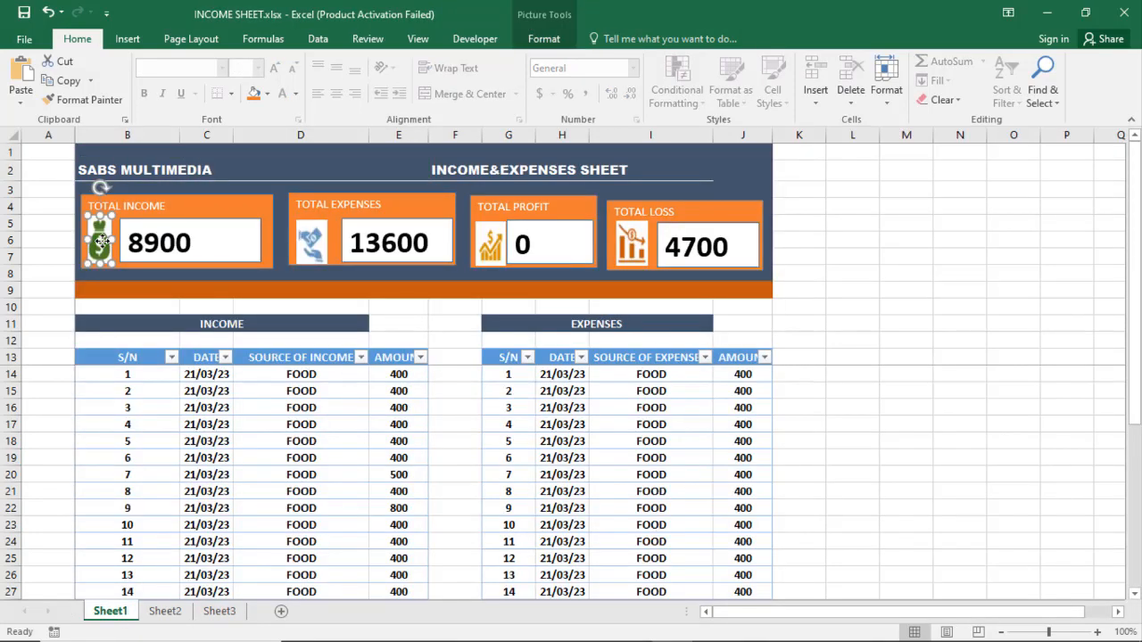
right_click(101, 242)
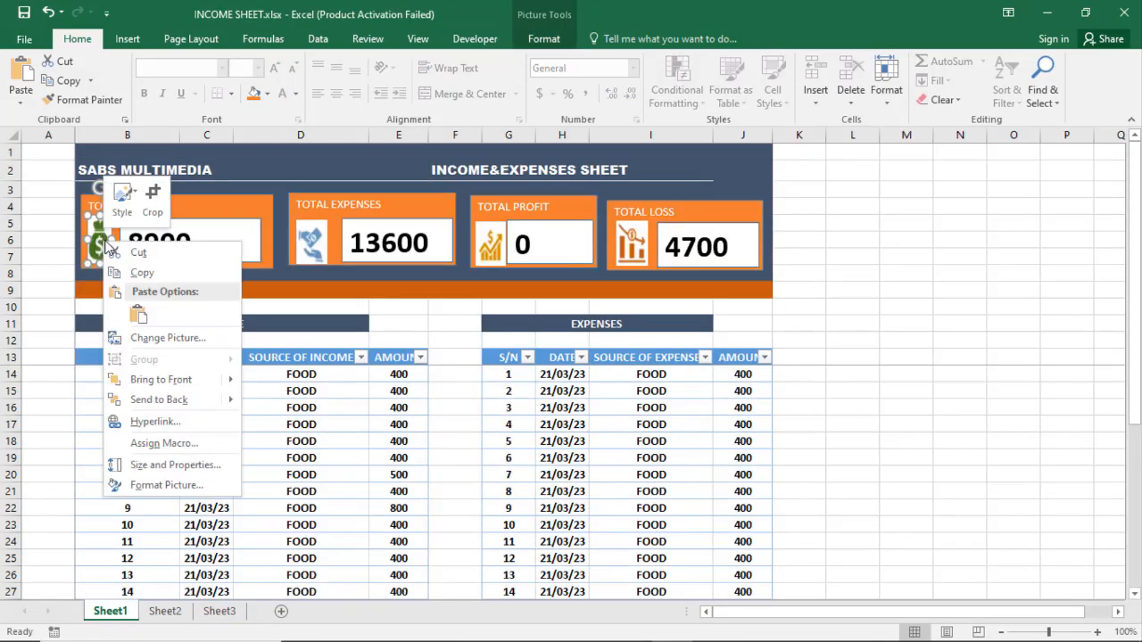
left_click(145, 273)
left_click(219, 611)
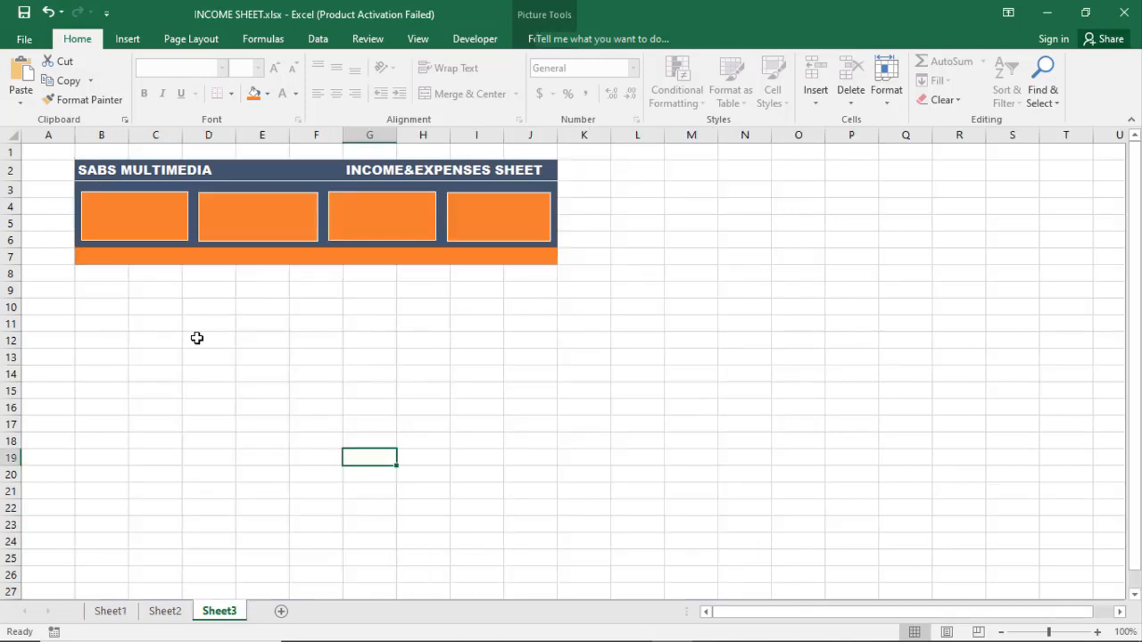
left_click(140, 301)
right_click(141, 301)
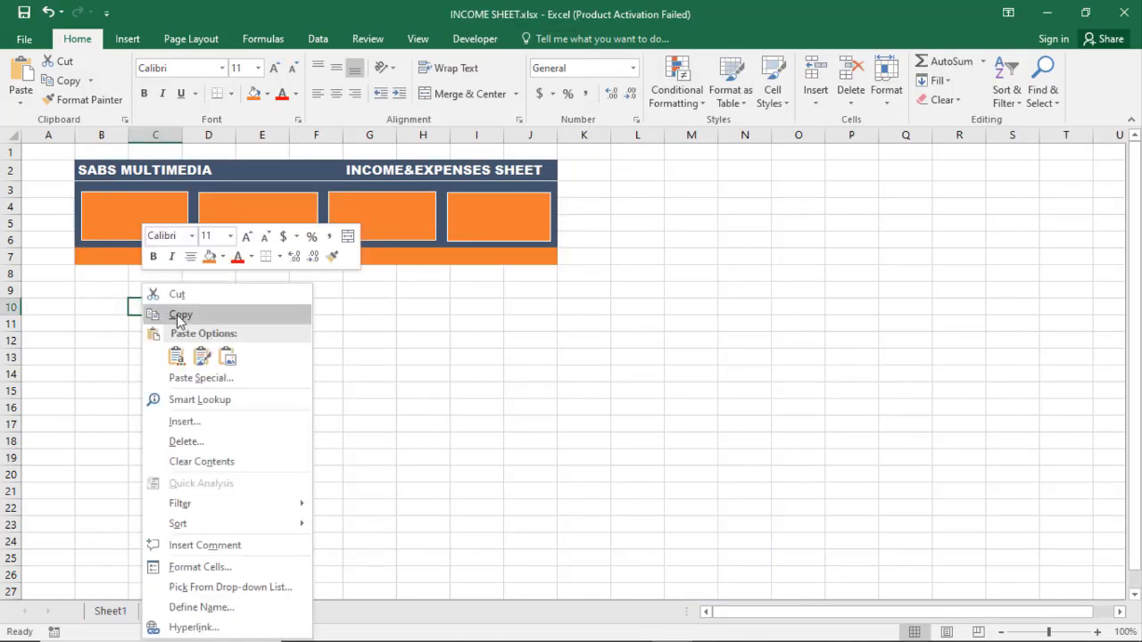
left_click(26, 79)
left_click_drag(138, 308, 93, 205)
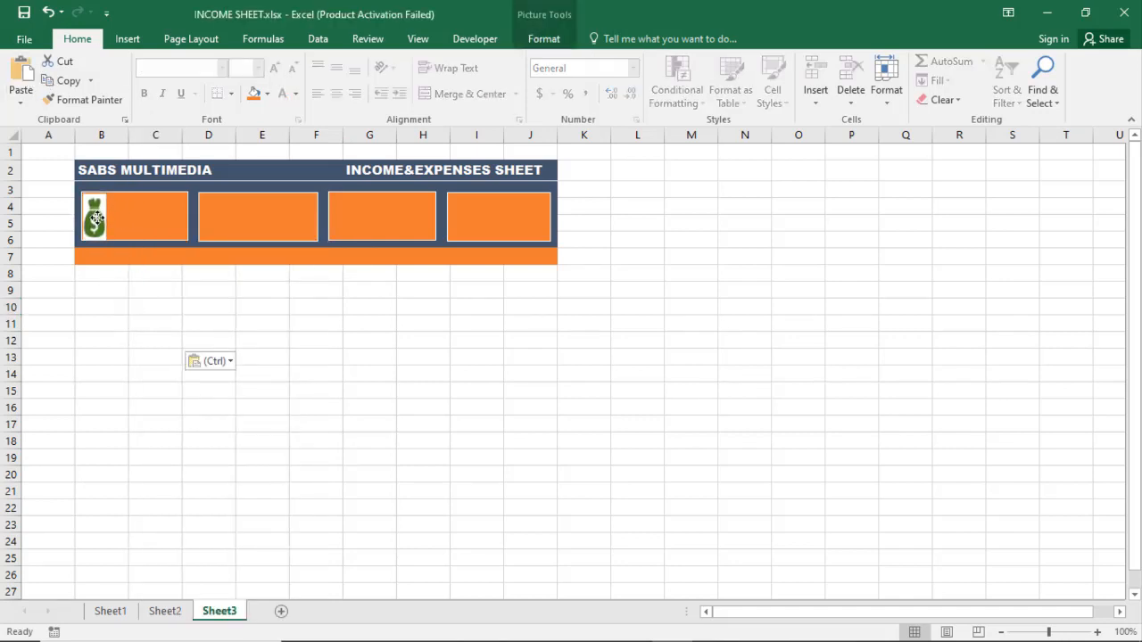
left_click(96, 216)
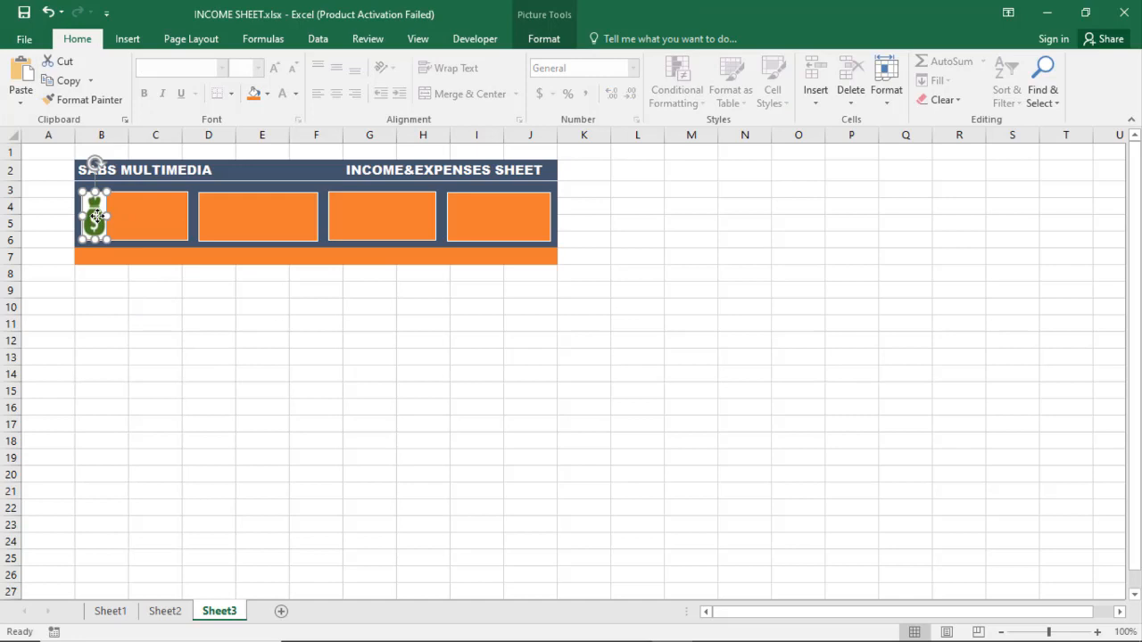
Step: Copy the hand-and-money icon from Sheet1's TOTAL EXPENSES card and place it at the left end of Sheet3's second orange card
left_click(112, 612)
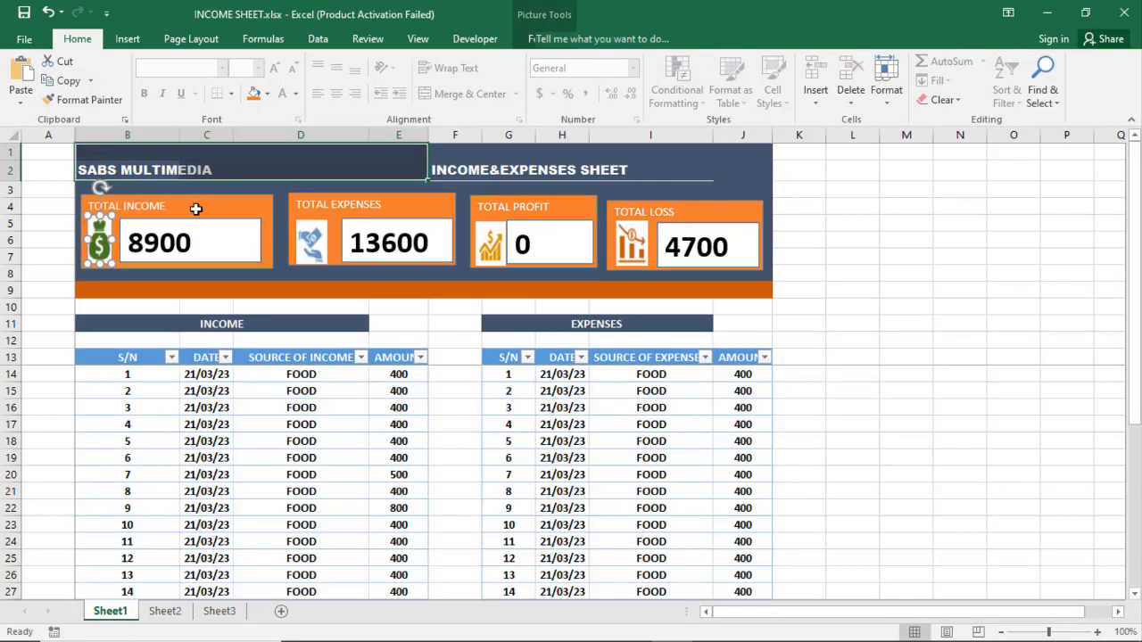
left_click(310, 265)
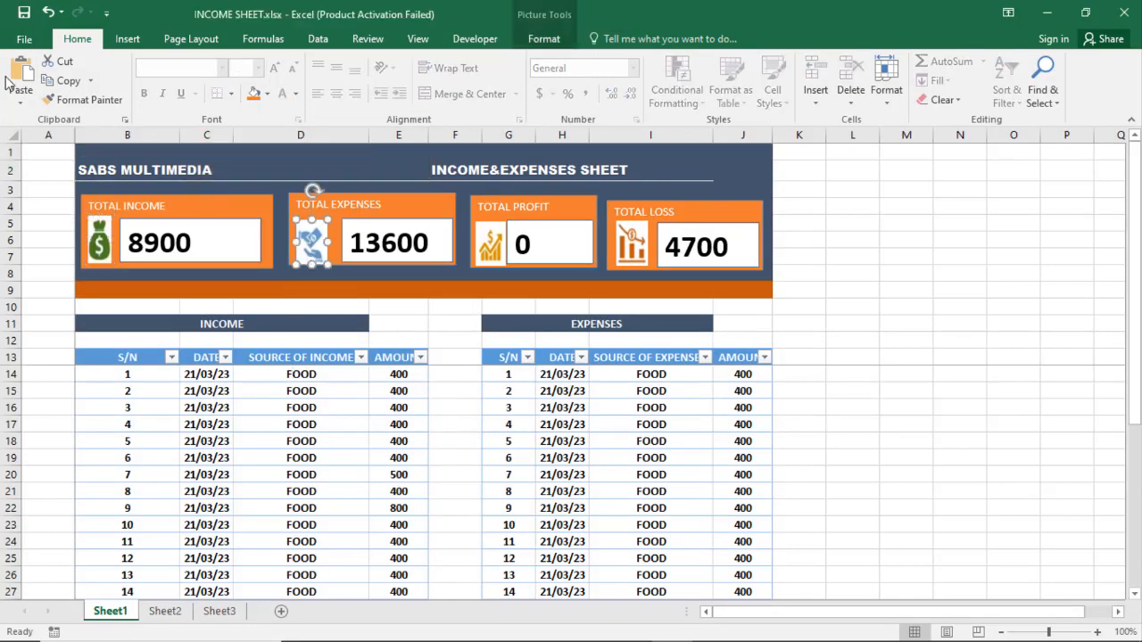
left_click(60, 83)
left_click(219, 611)
left_click(253, 364)
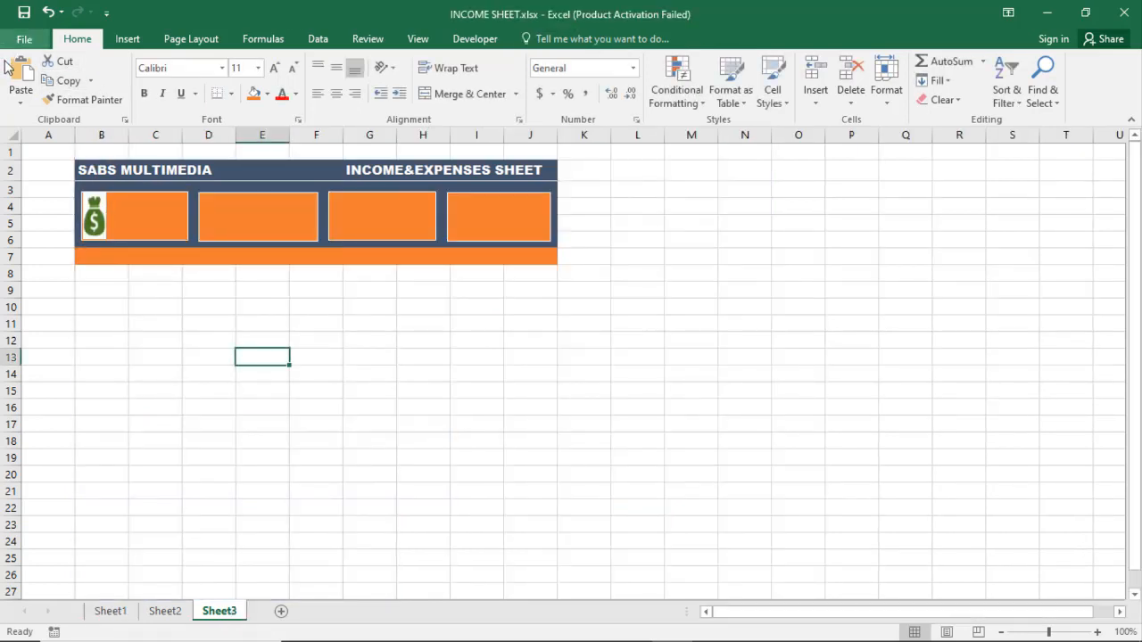
left_click(20, 82)
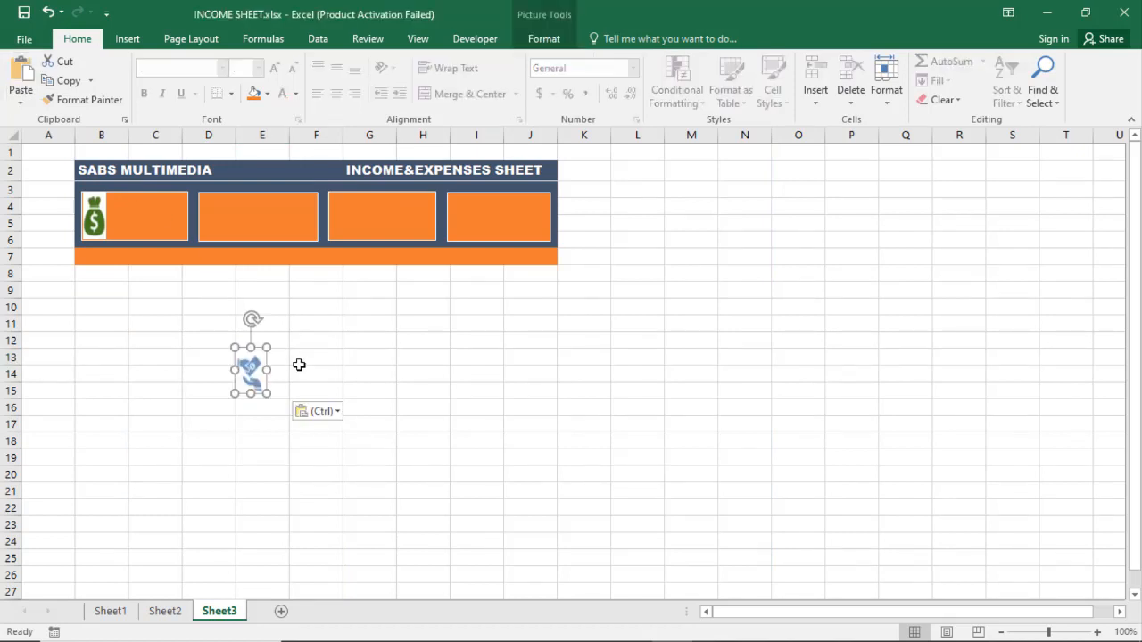
left_click_drag(247, 369, 215, 218)
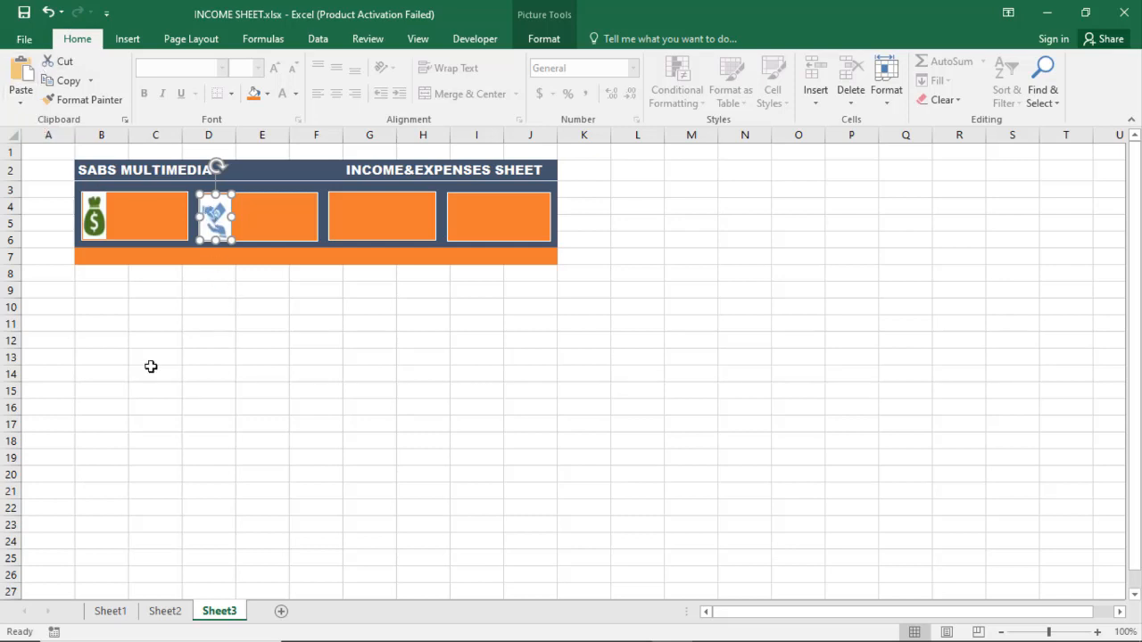
Step: Copy the gold rising-chart icon from Sheet1's TOTAL PROFIT card and place it at the left end of Sheet3's third orange card
left_click(111, 611)
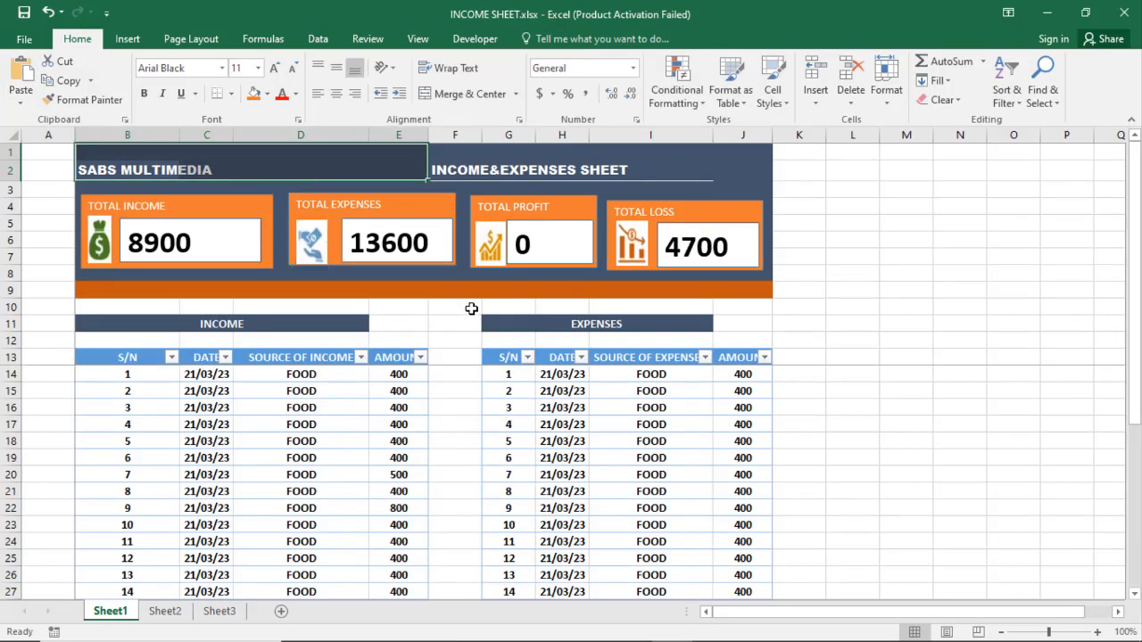
left_click(492, 252)
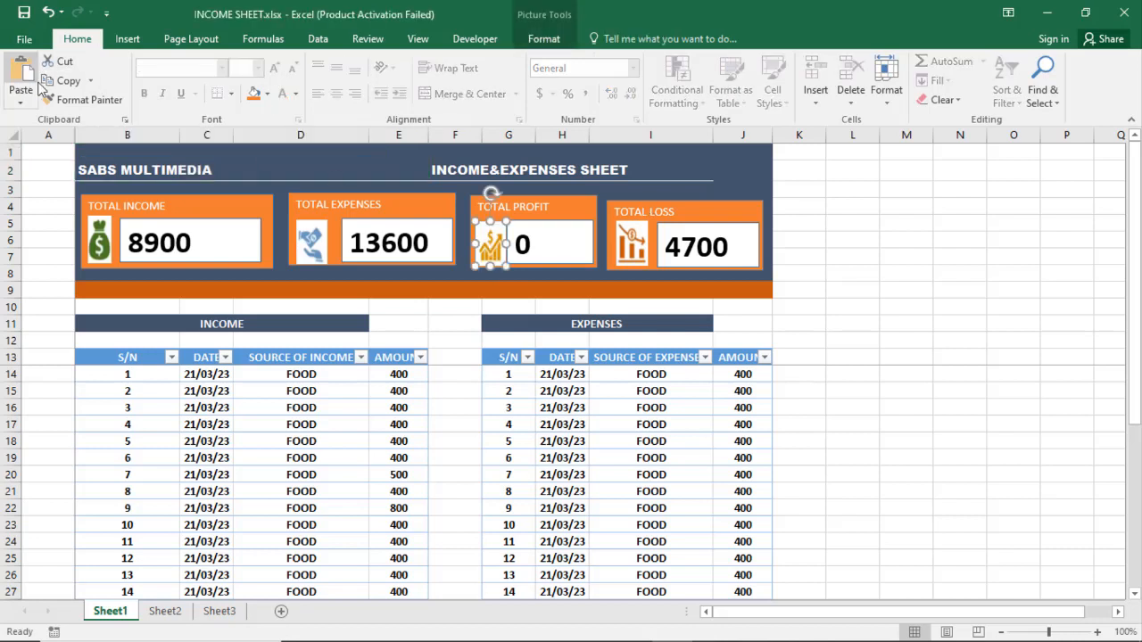
left_click(80, 81)
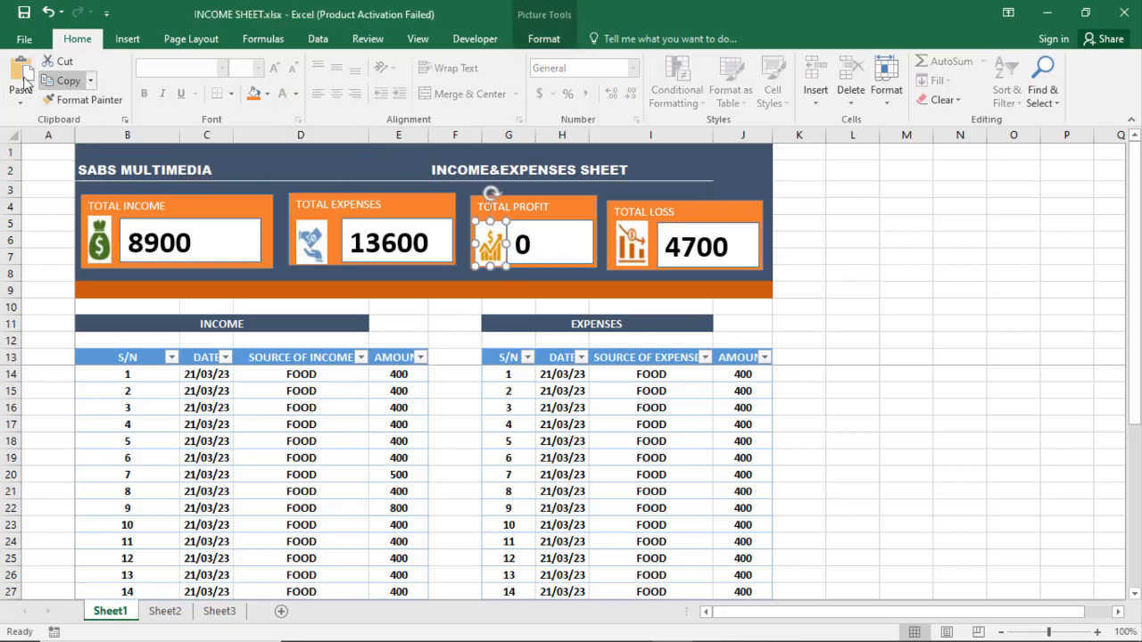
left_click(219, 612)
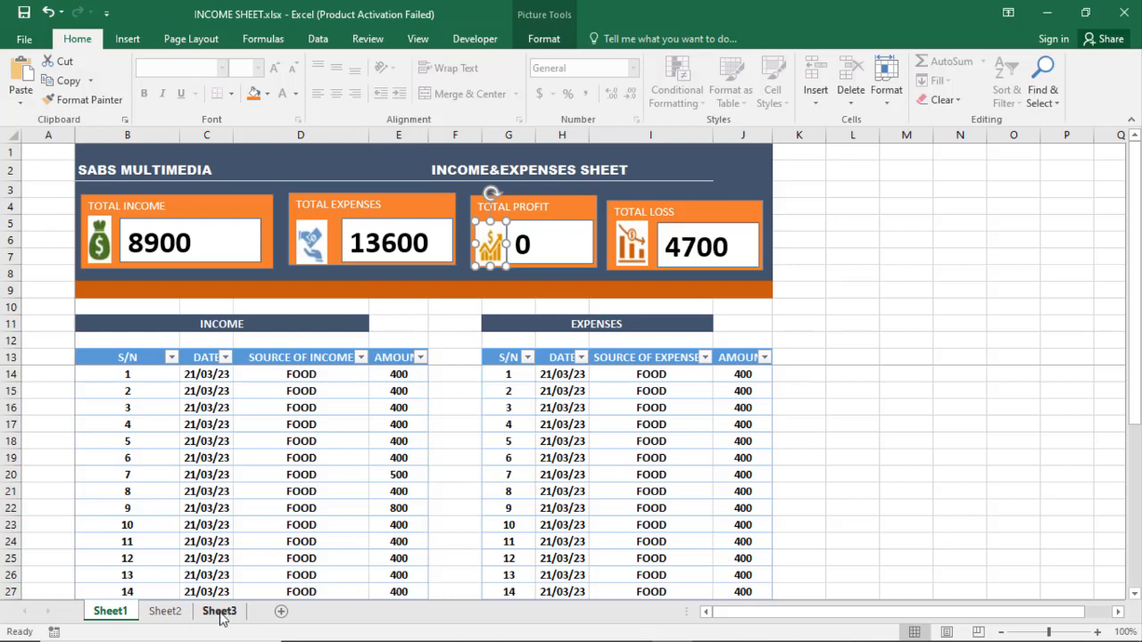
left_click(314, 356)
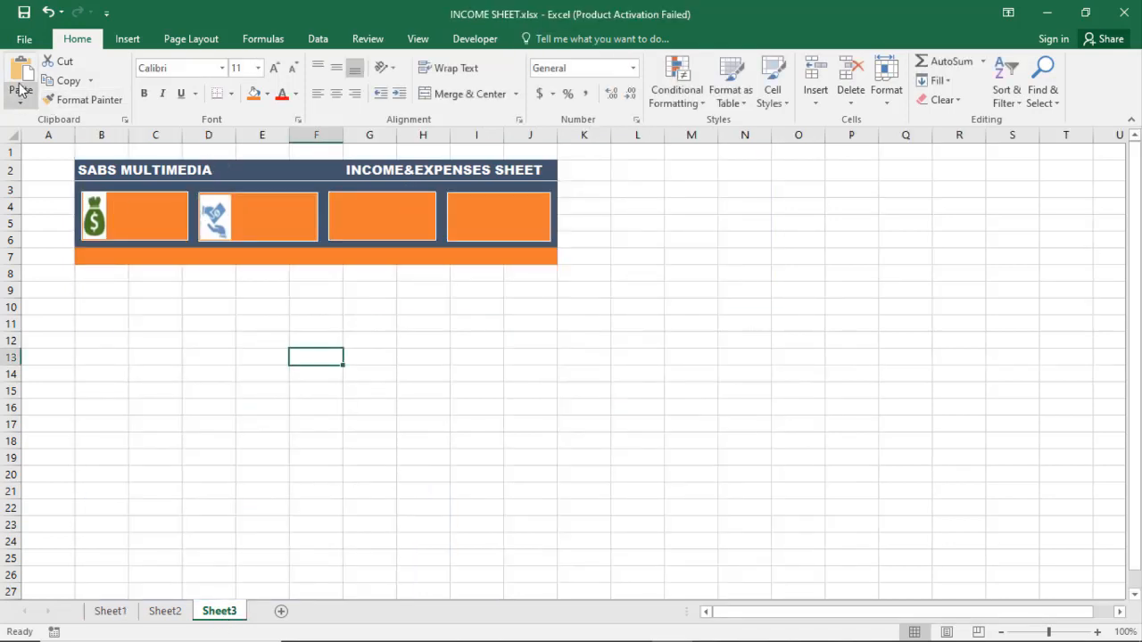
left_click(19, 76)
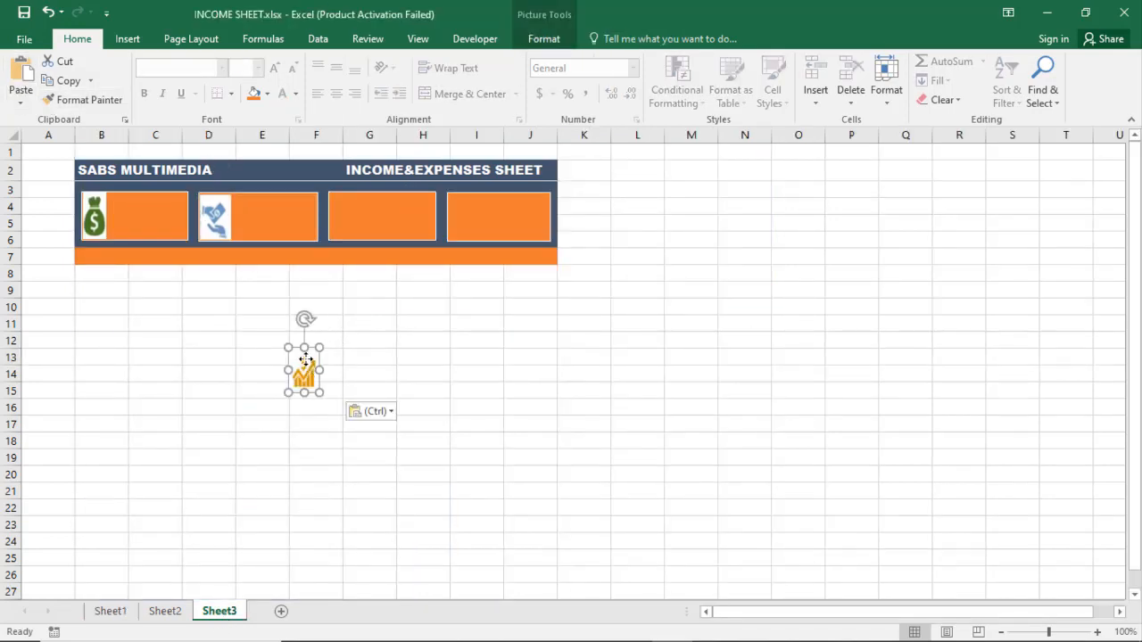
left_click_drag(305, 359, 347, 209)
left_click(345, 437)
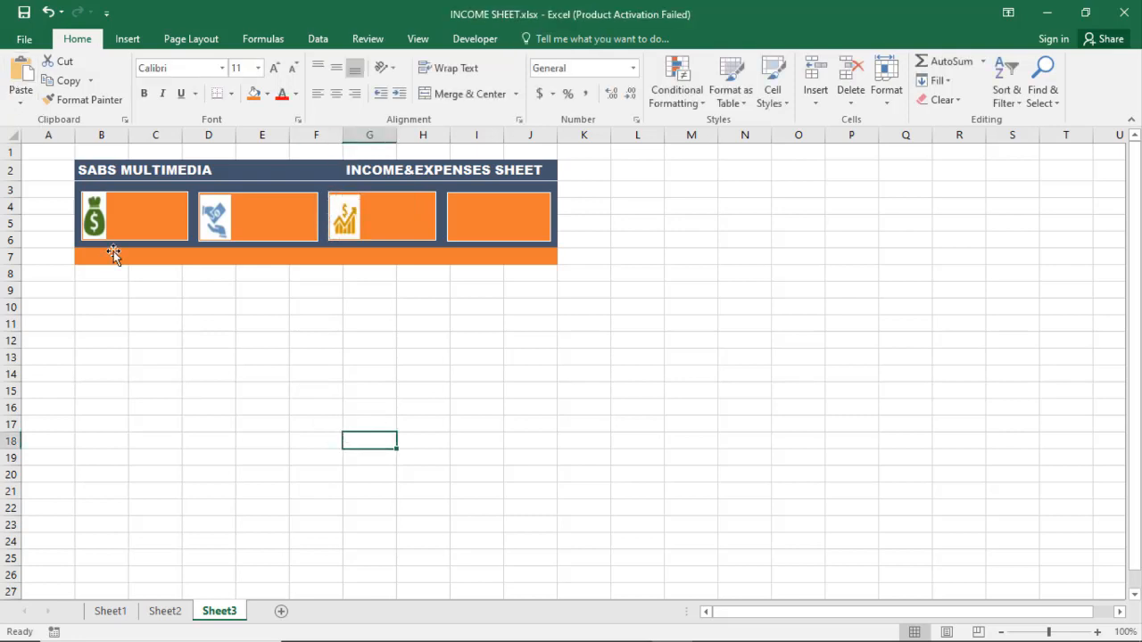
Step: Copy the falling-chart icon from Sheet1's TOTAL LOSS card and place it at the left end of Sheet3's fourth orange card
left_click(116, 615)
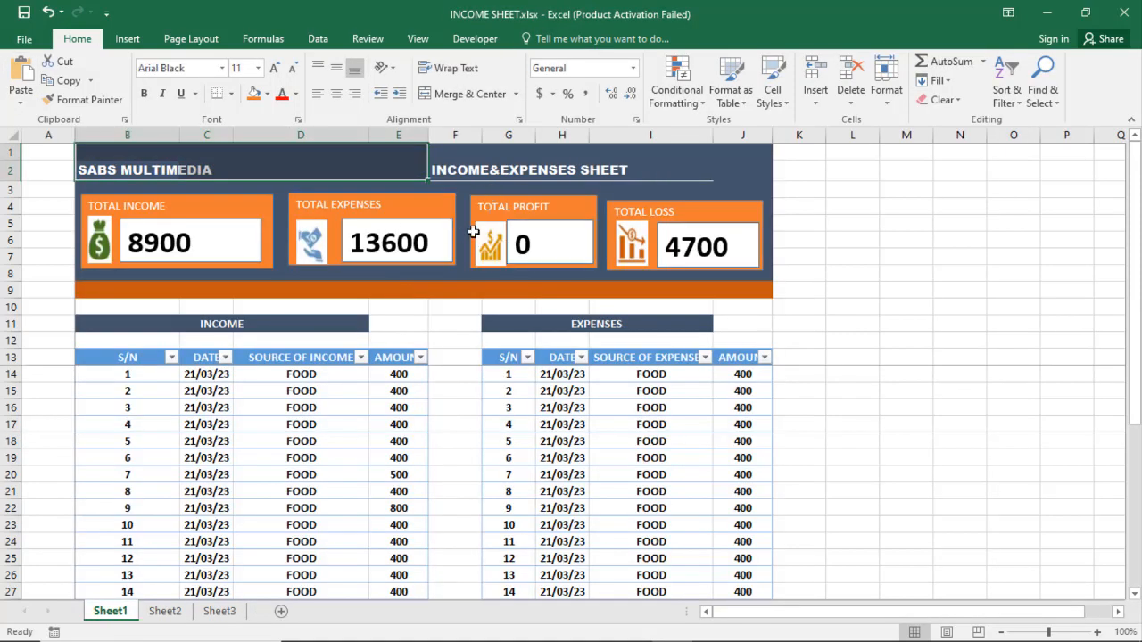
left_click(632, 245)
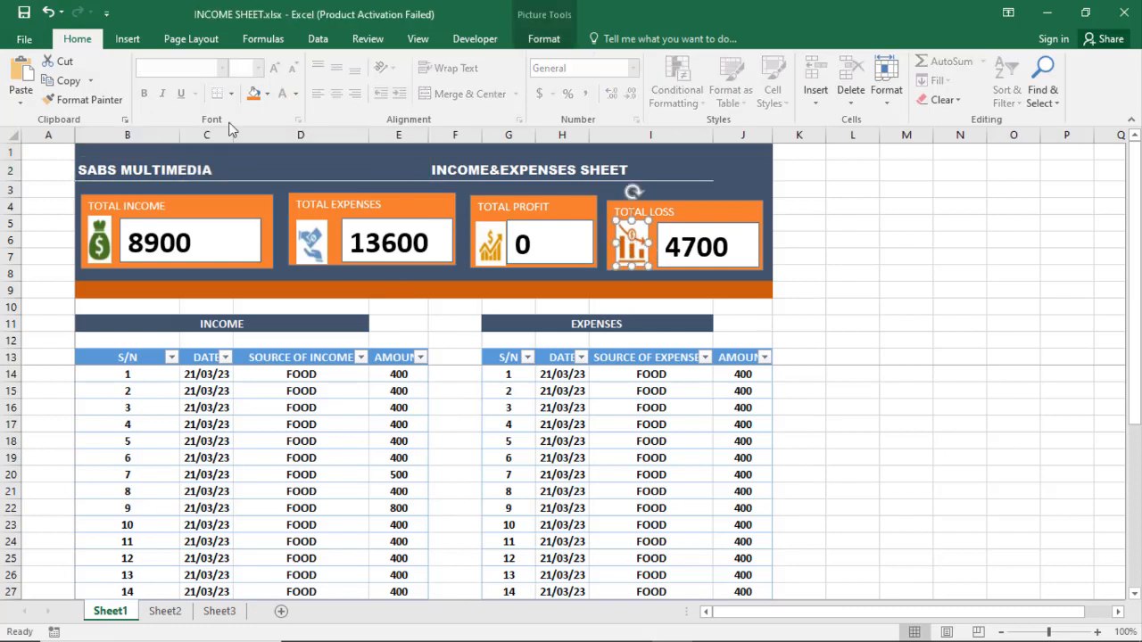
left_click(73, 83)
left_click(223, 611)
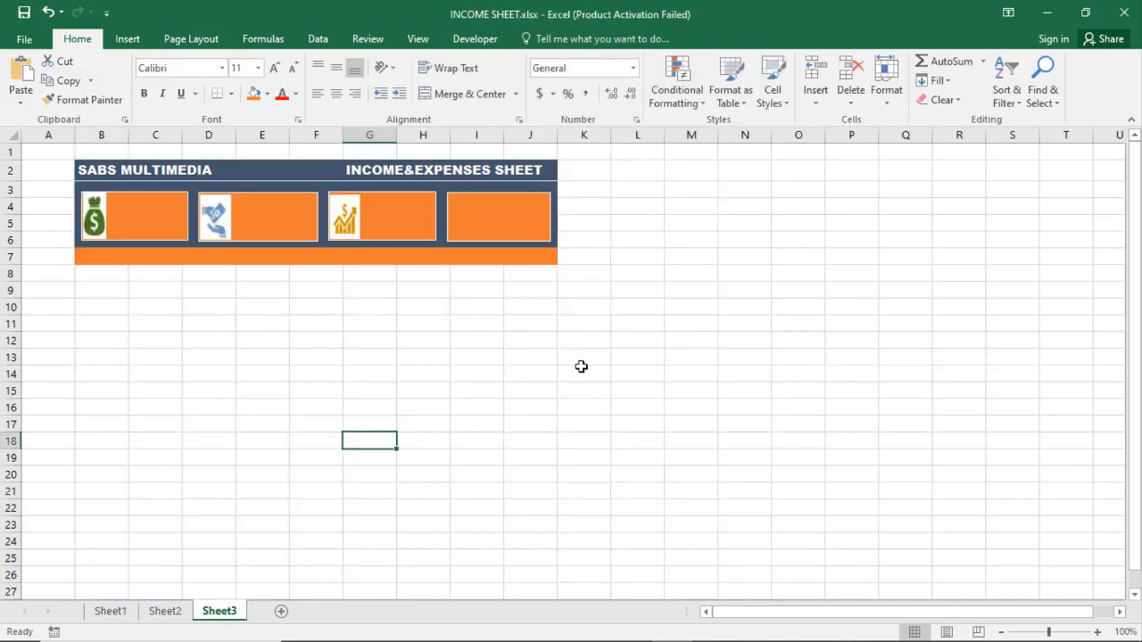
left_click(581, 366)
left_click(19, 73)
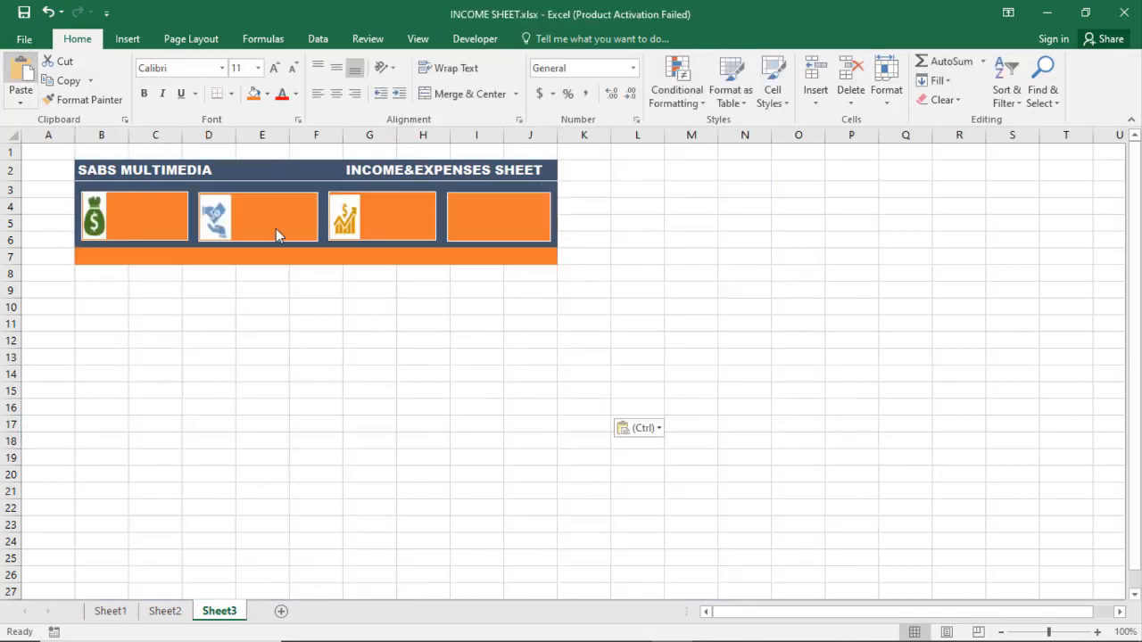
left_click_drag(565, 380, 463, 218)
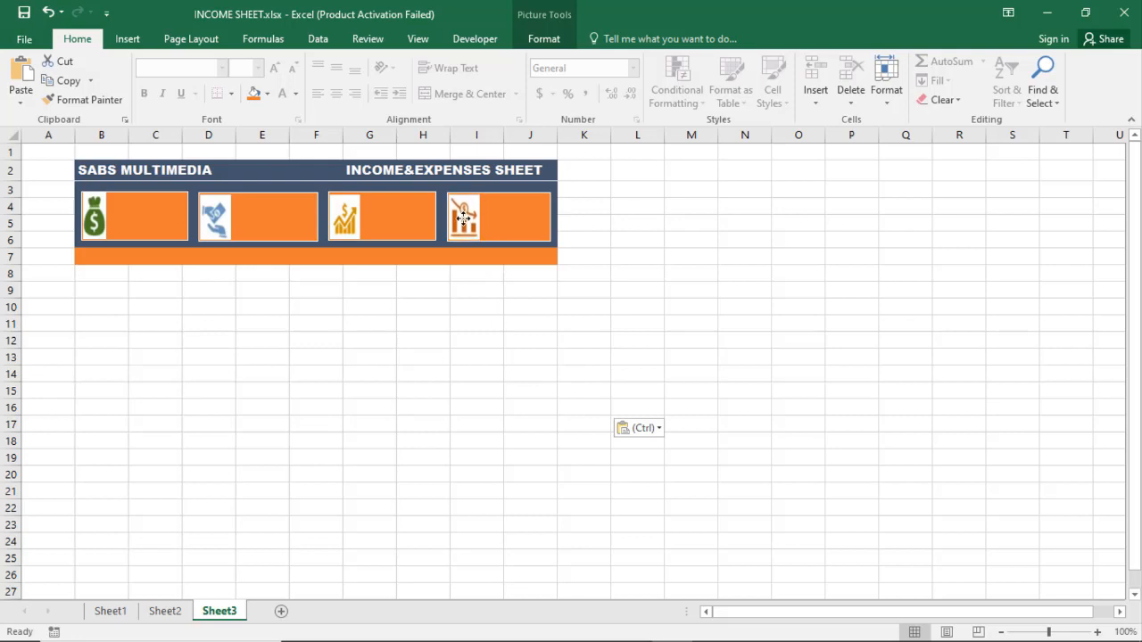
left_click(441, 366)
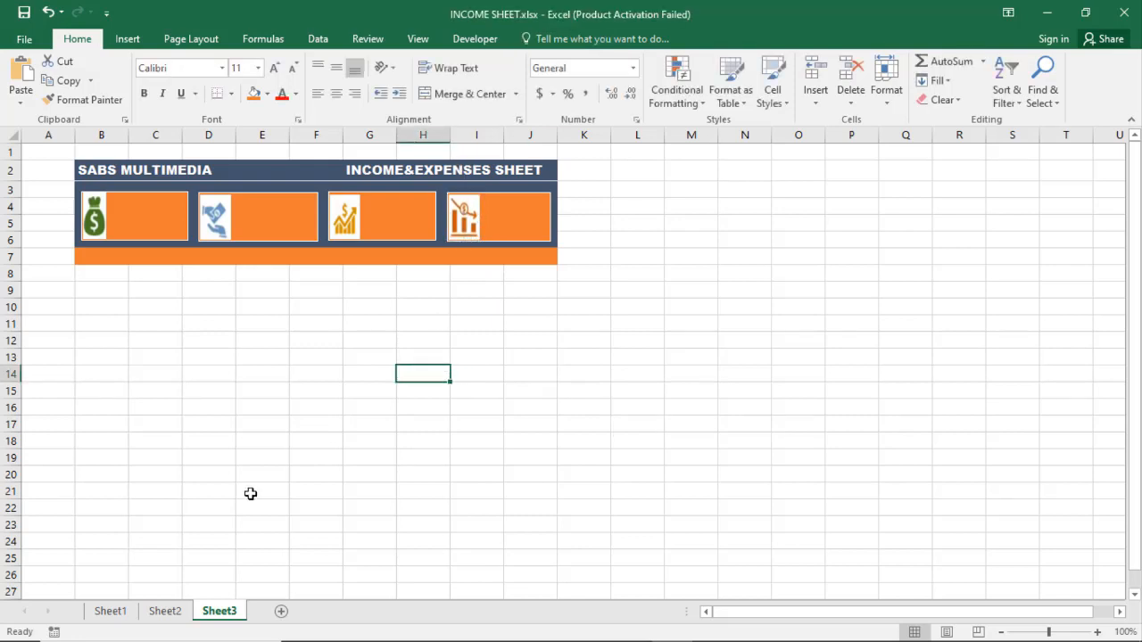
Step: Check the label text on Sheet1's TOTAL INCOME and TOTAL EXPENSES cards, and return to Sheet3
left_click(100, 614)
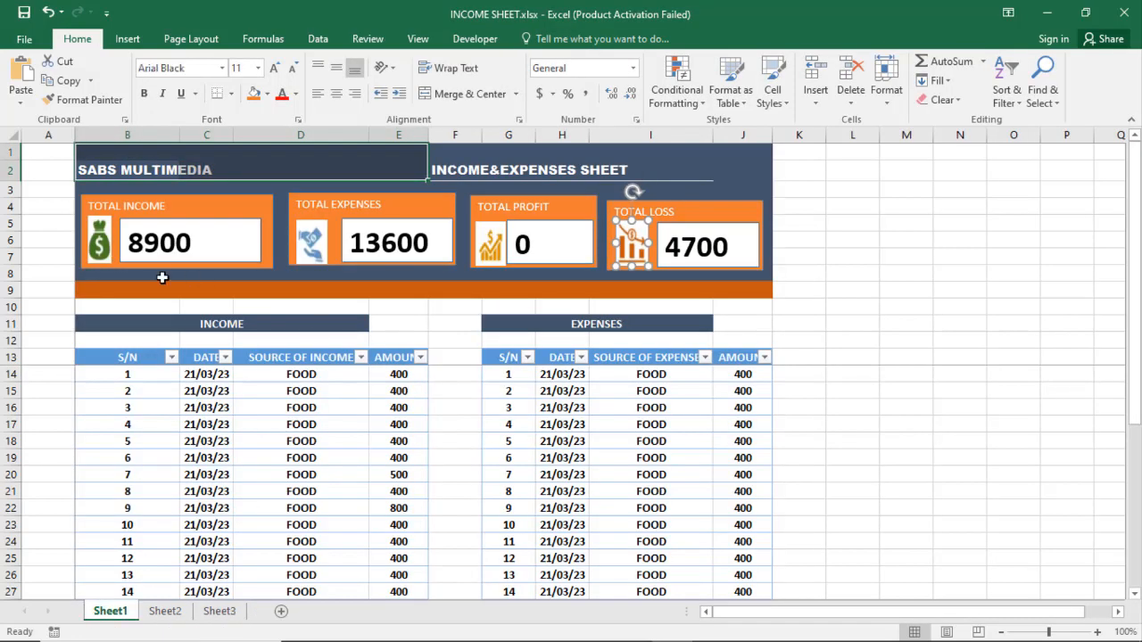
left_click(115, 210)
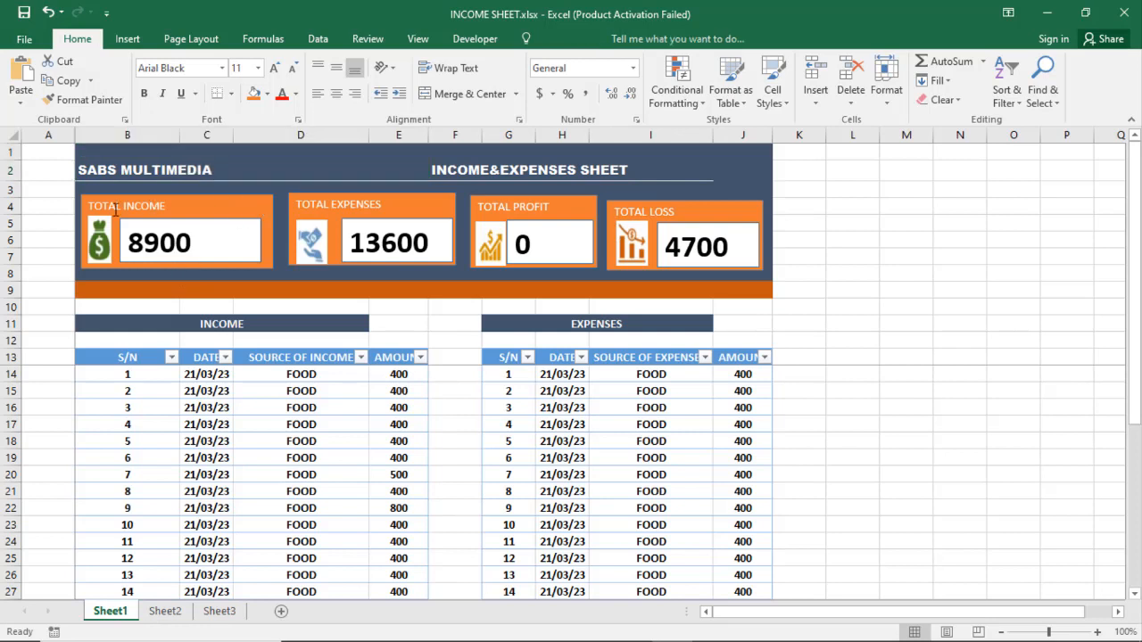
left_click(381, 213)
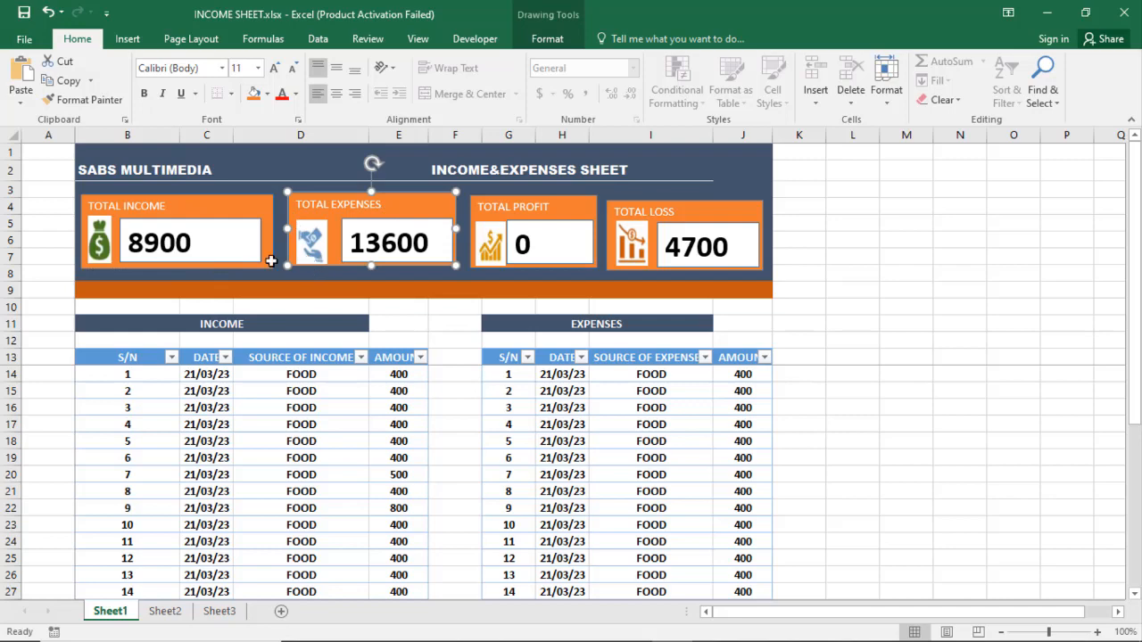
left_click(221, 611)
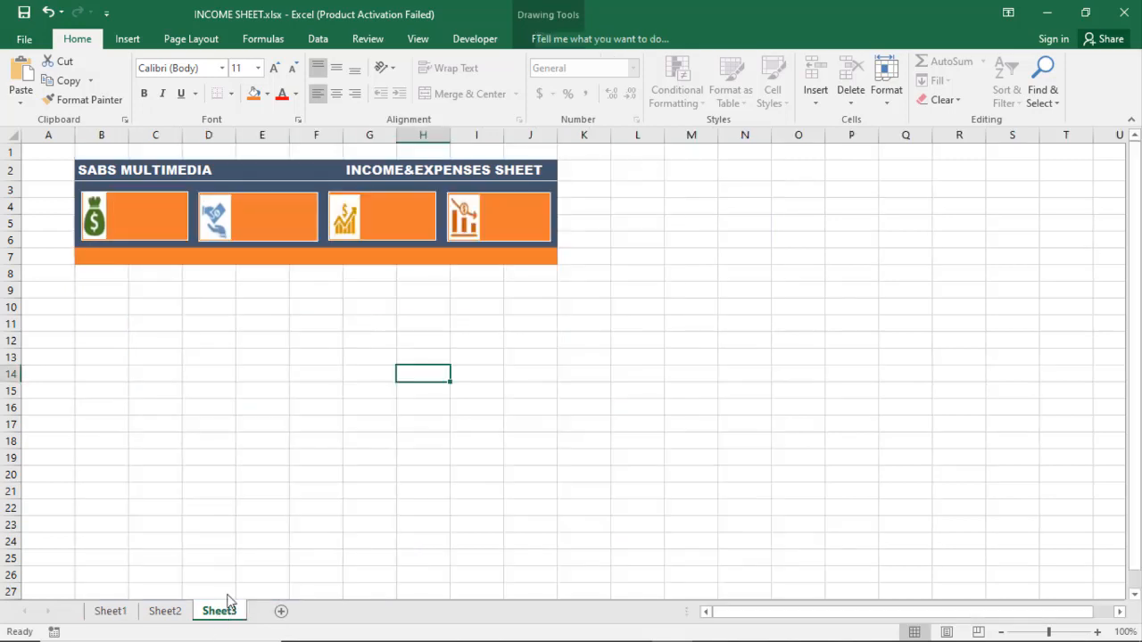
Step: Using the On-Screen Keyboard, add the text TOTAL INCOME to Sheet3's first orange card, indented with spaces past the money bag icon
left_click(133, 205)
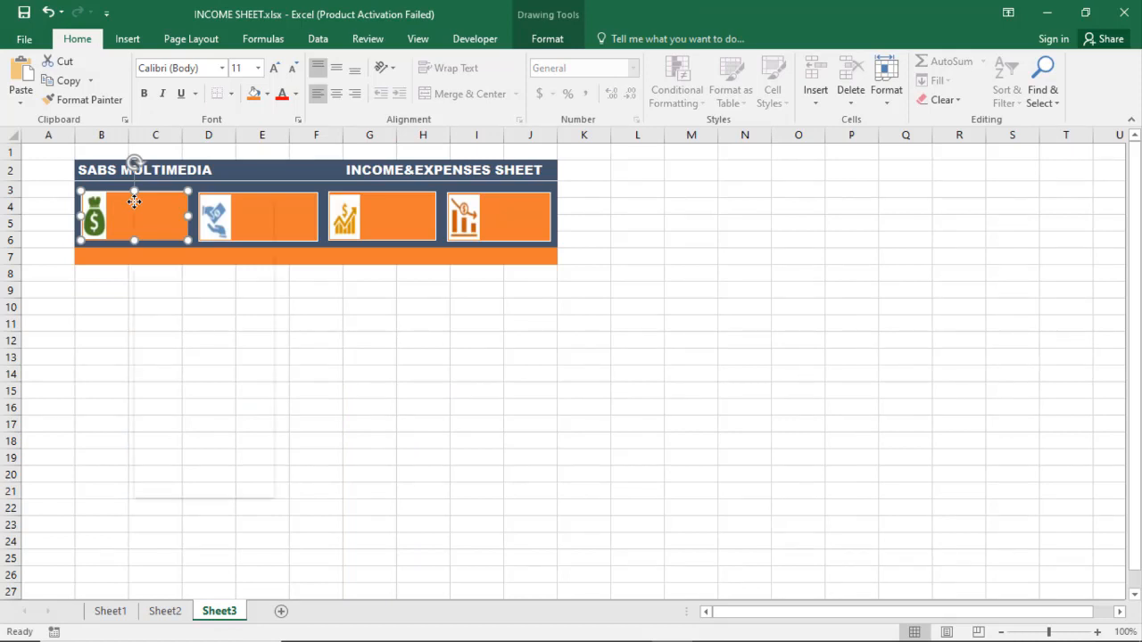
right_click(134, 202)
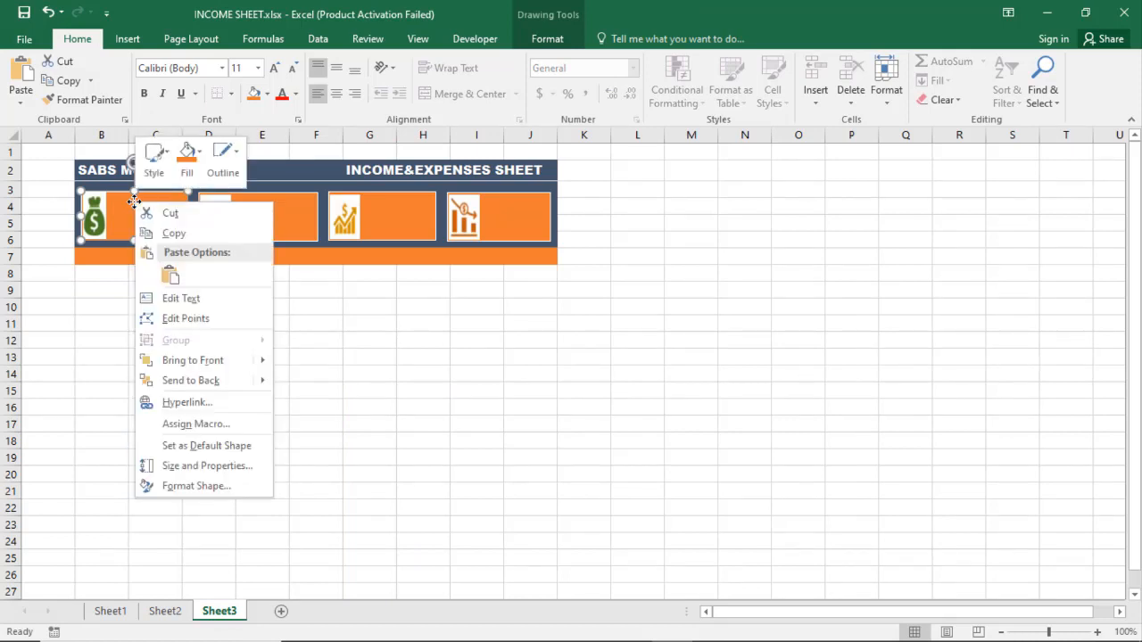
left_click(191, 302)
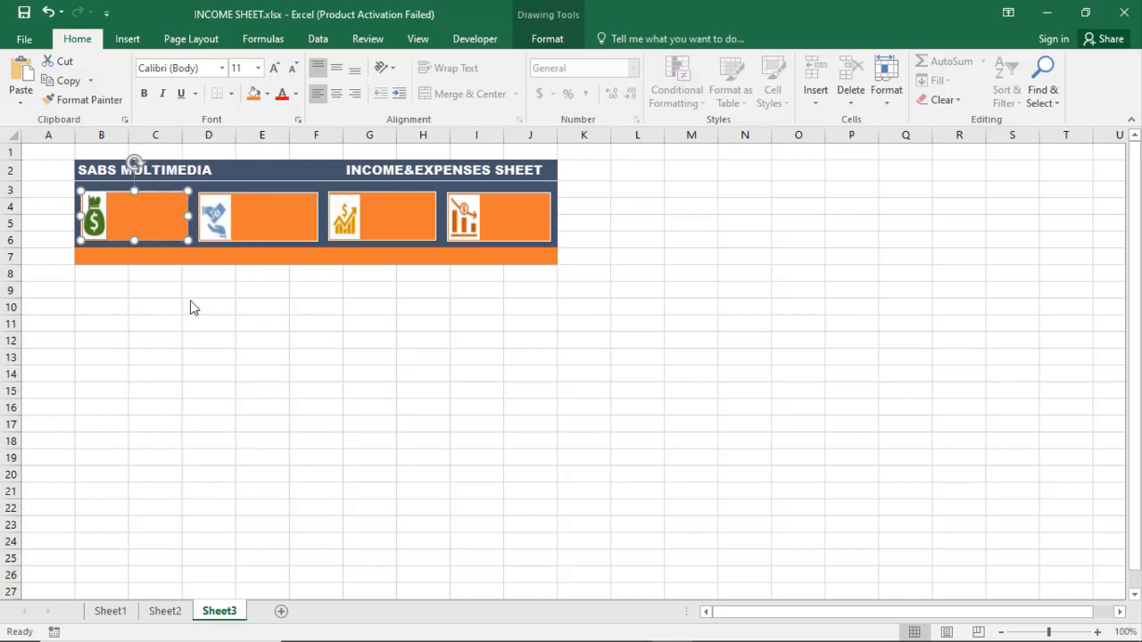
mouse_move(549, 639)
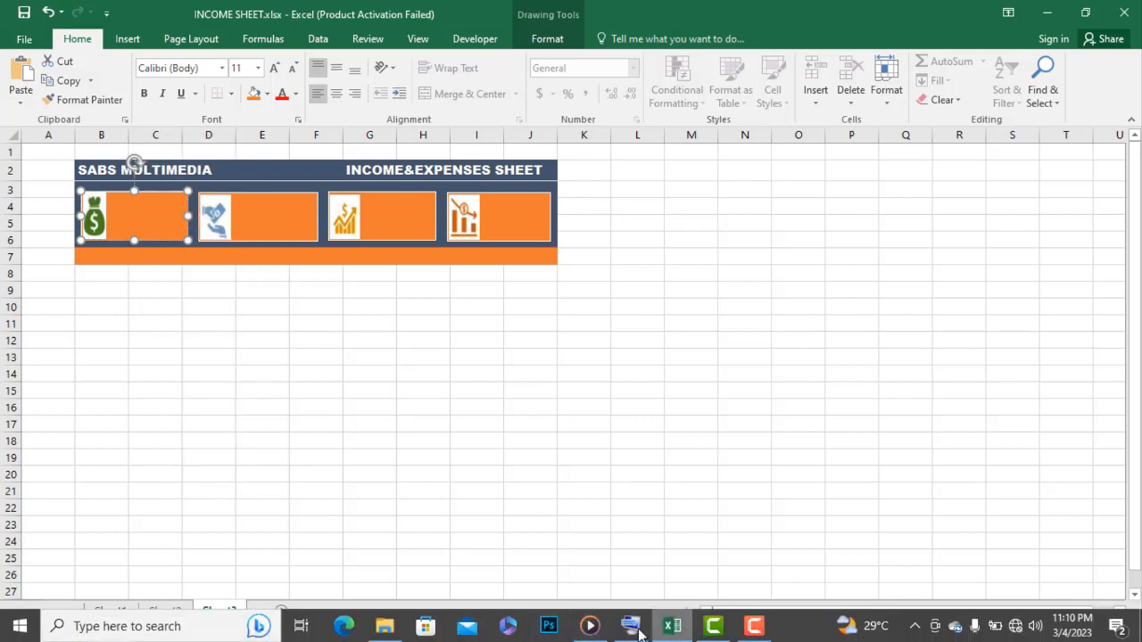
left_click(629, 627)
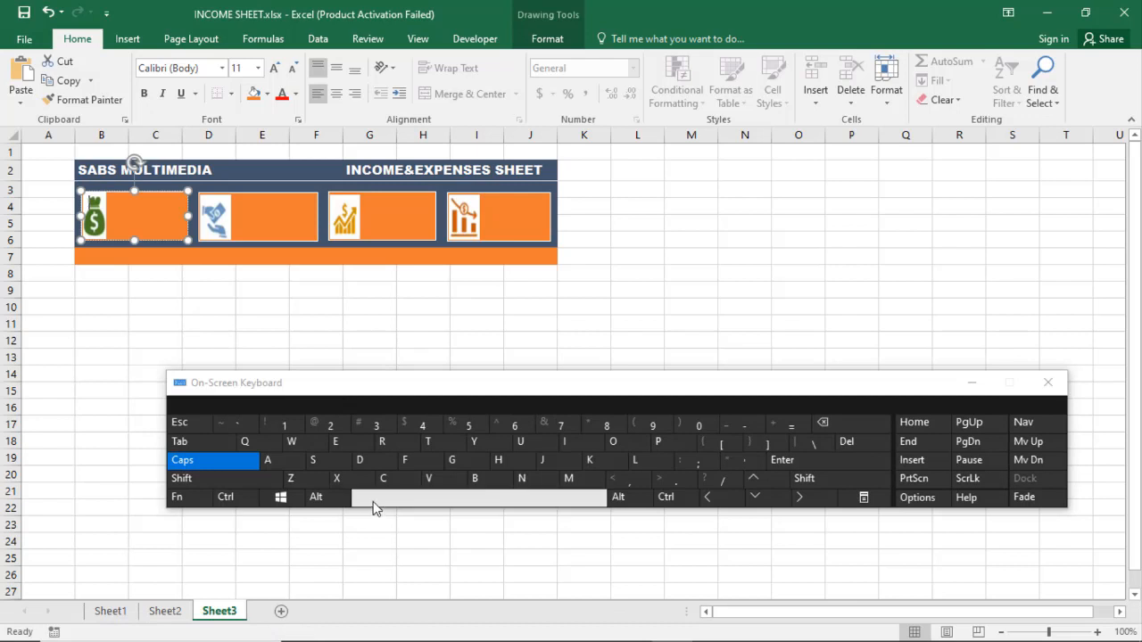
left_click(375, 504)
left_click(236, 406)
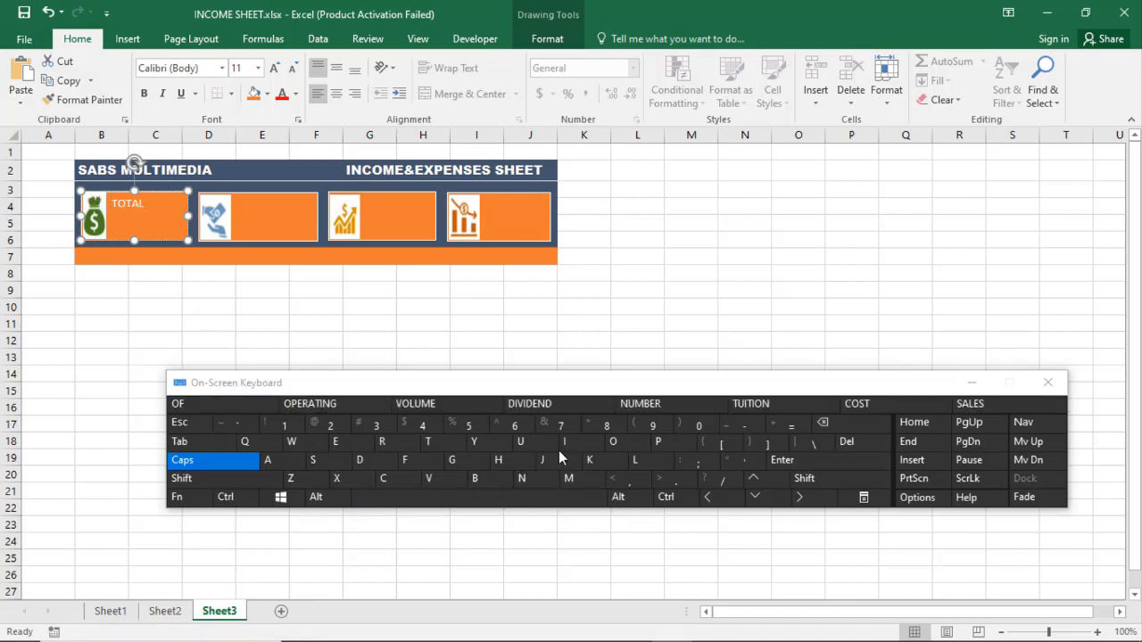
left_click(563, 441)
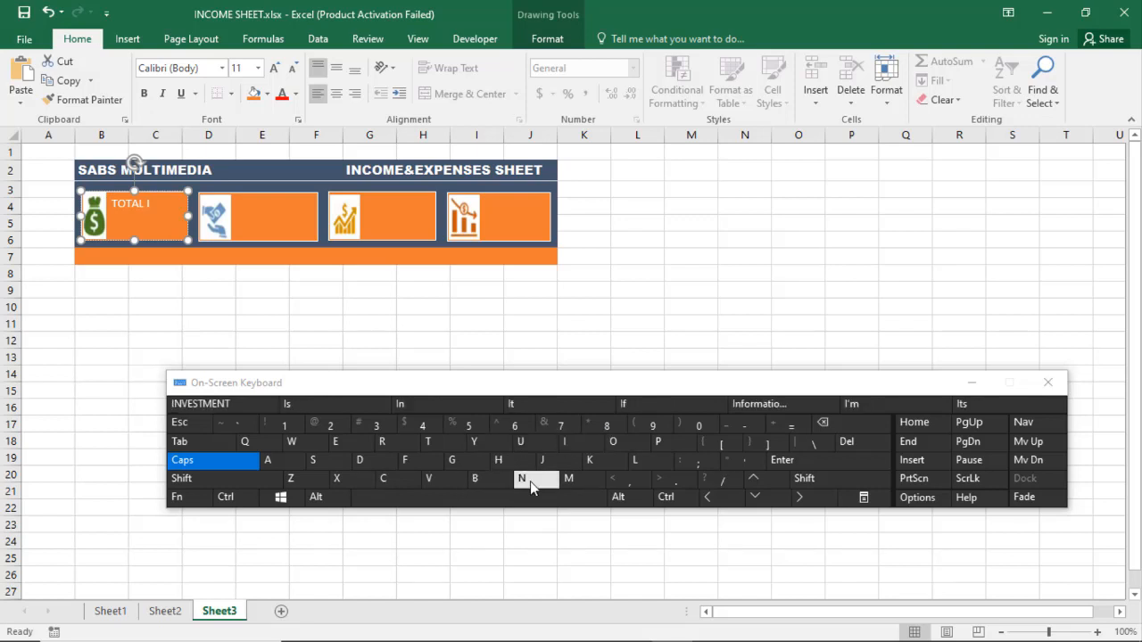
left_click(529, 481)
left_click(382, 479)
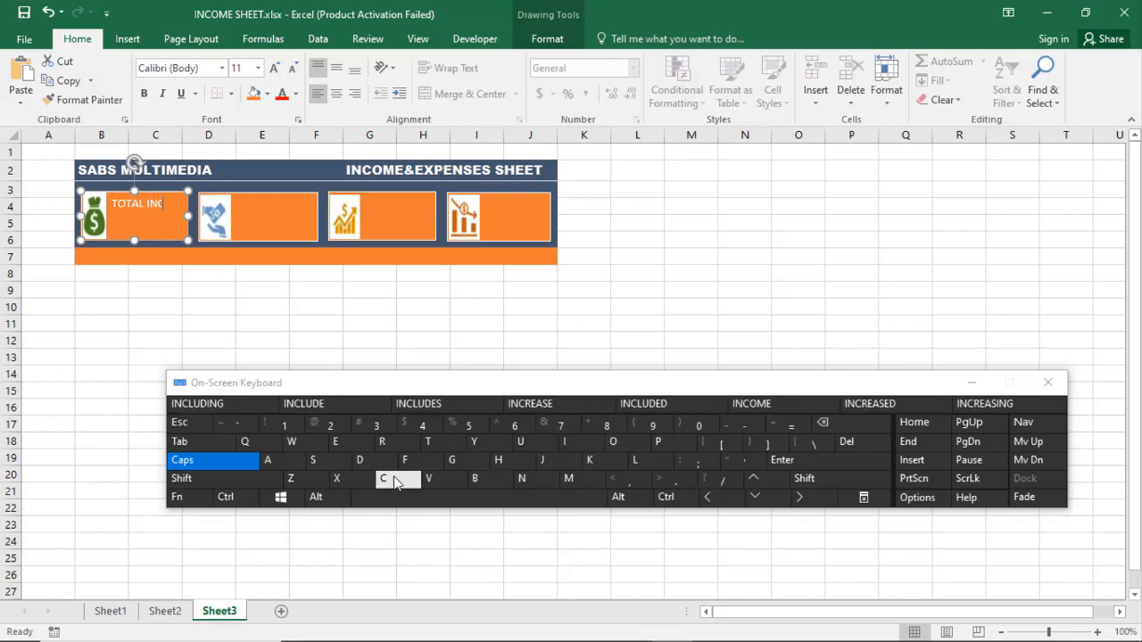
left_click(625, 444)
left_click(571, 480)
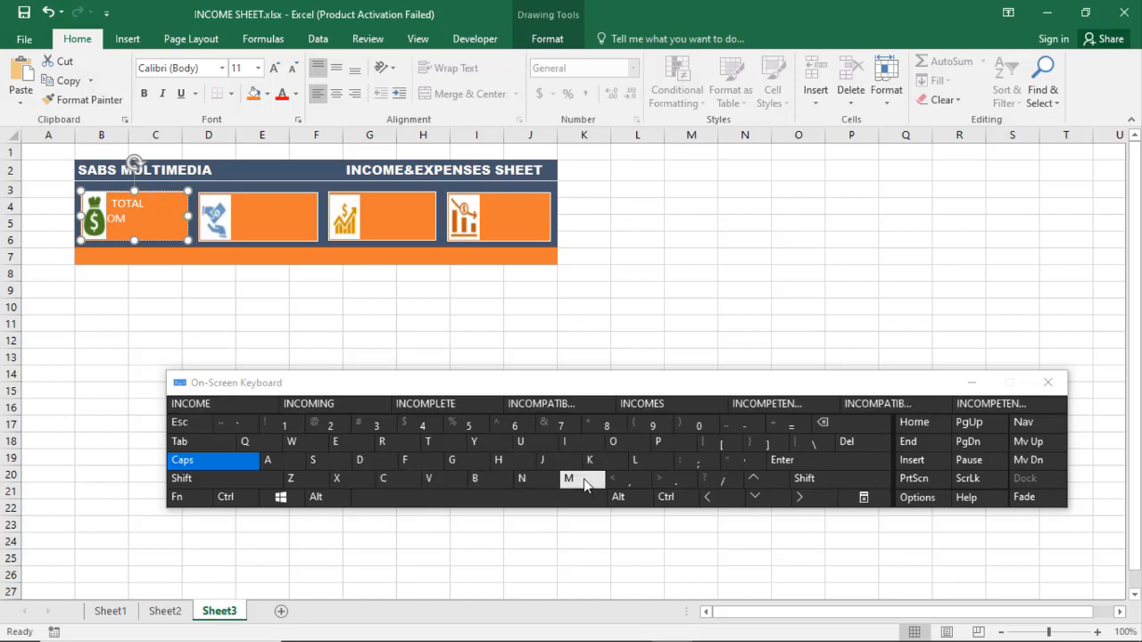
left_click(247, 404)
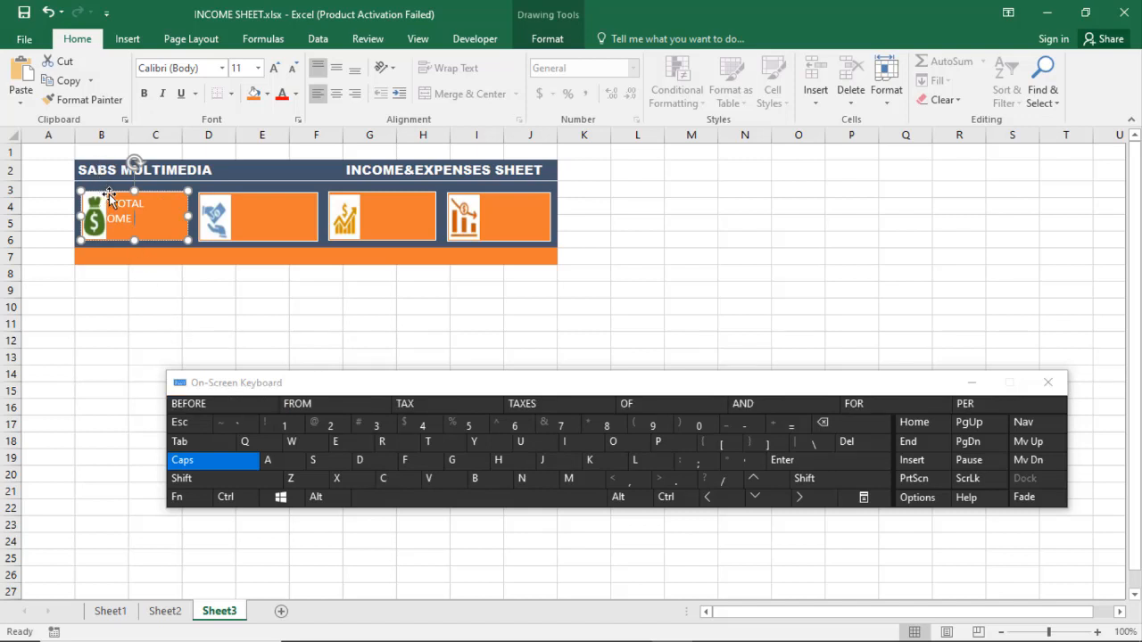
Step: Format the TOTAL INCOME label on the first orange card as bold at font size 9
left_click_drag(114, 198, 134, 219)
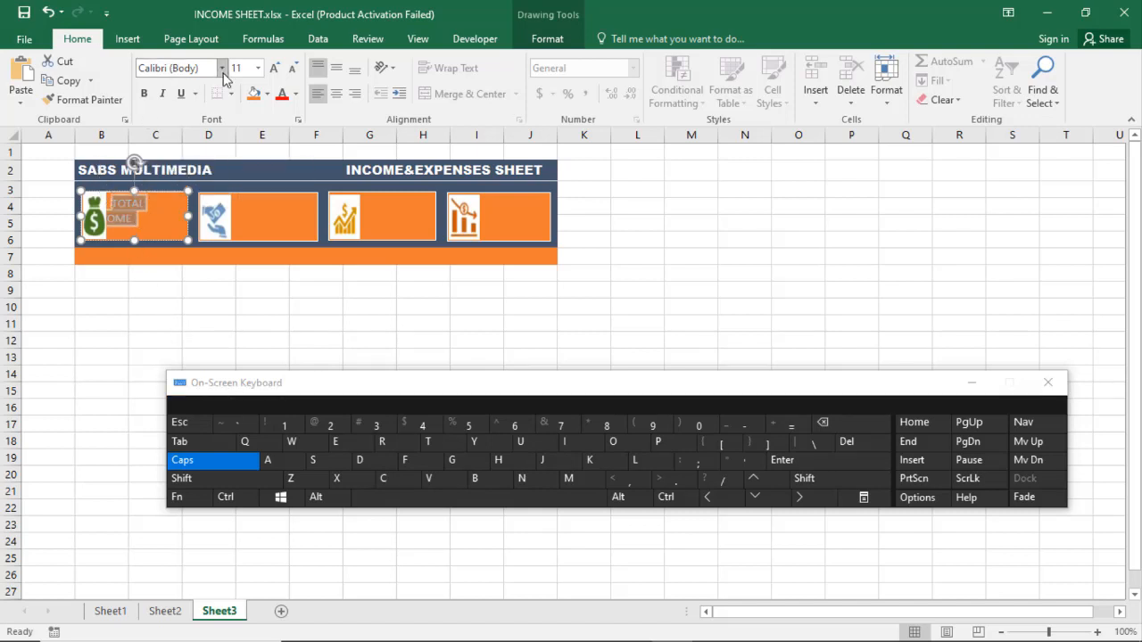
left_click(293, 71)
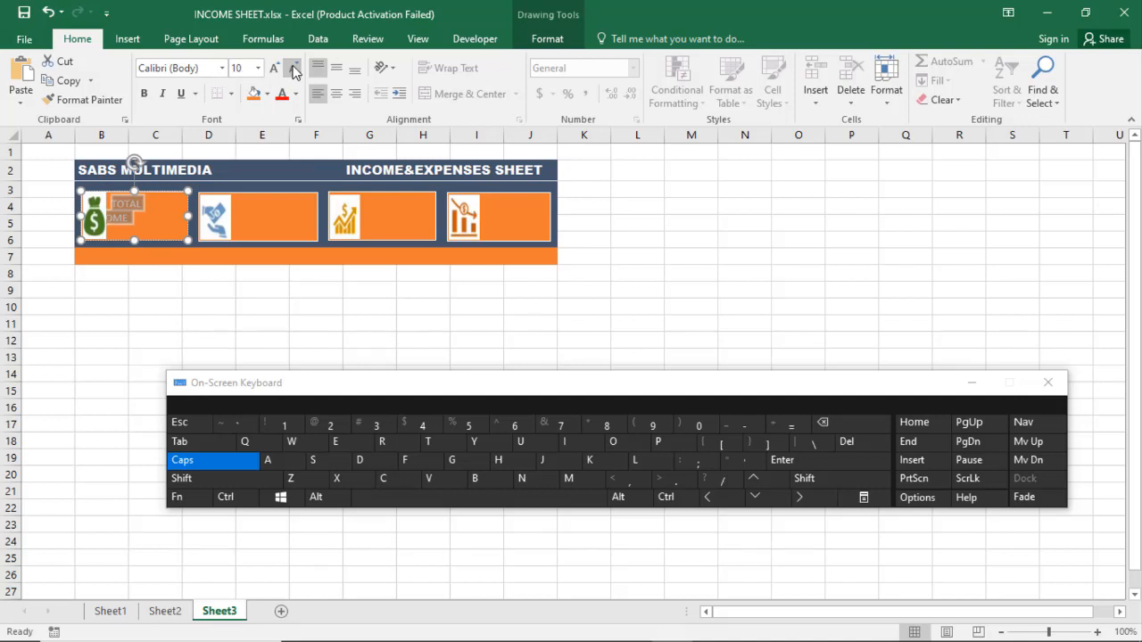
left_click(293, 71)
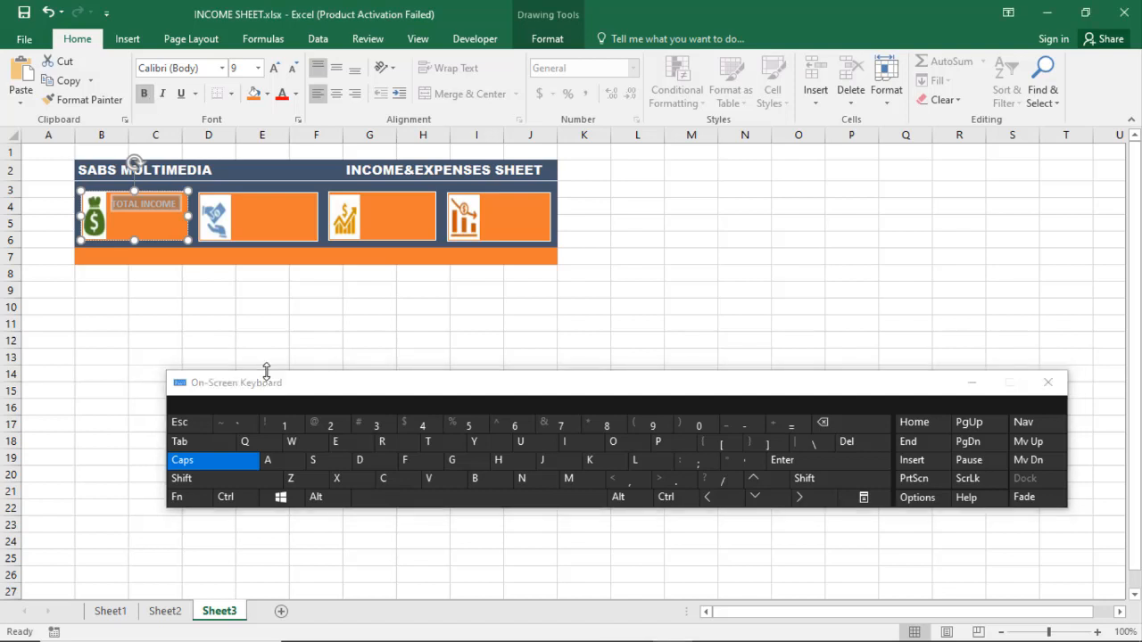
left_click(243, 313)
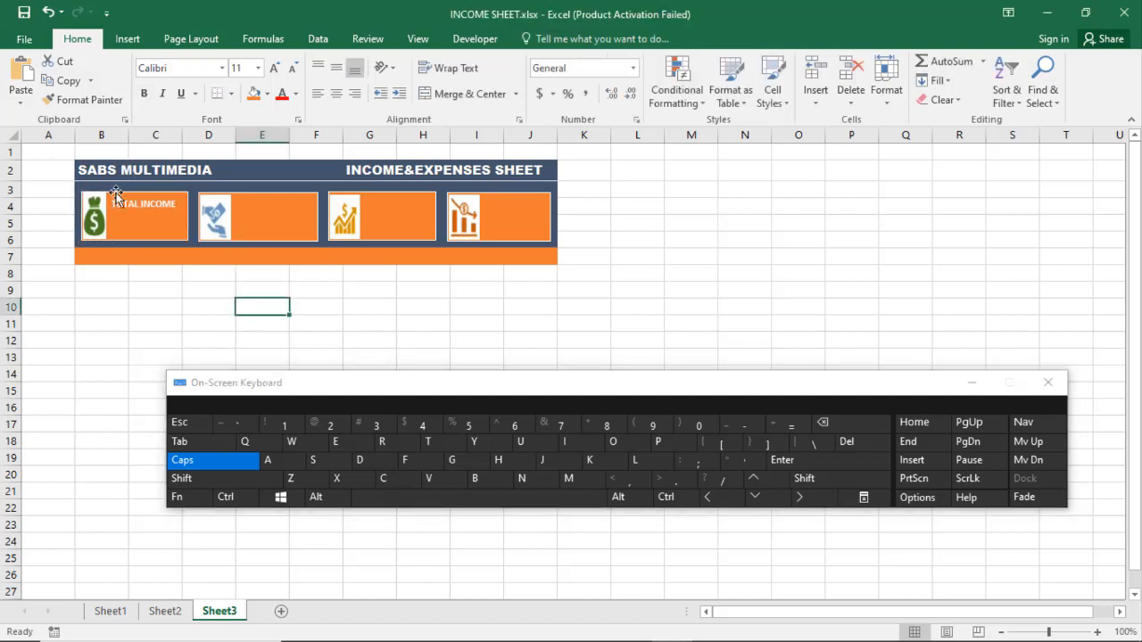
Step: Using the On-Screen Keyboard, add the text TOTAL EXPENSES to the second orange card, indented with spaces past the hand-and-money icon
right_click(271, 212)
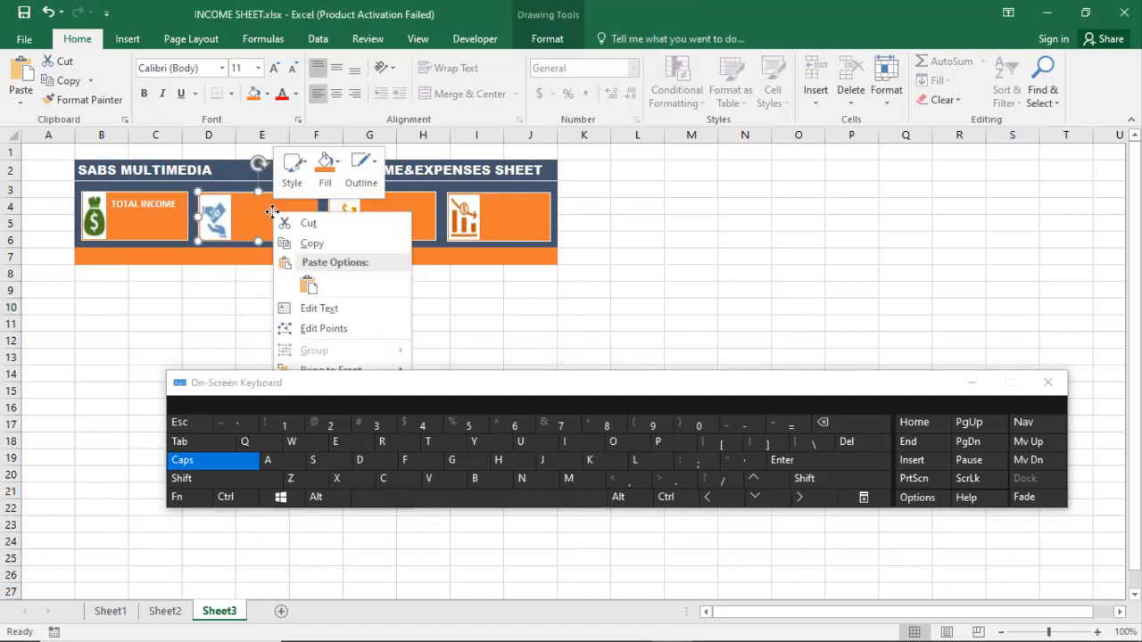
left_click(325, 308)
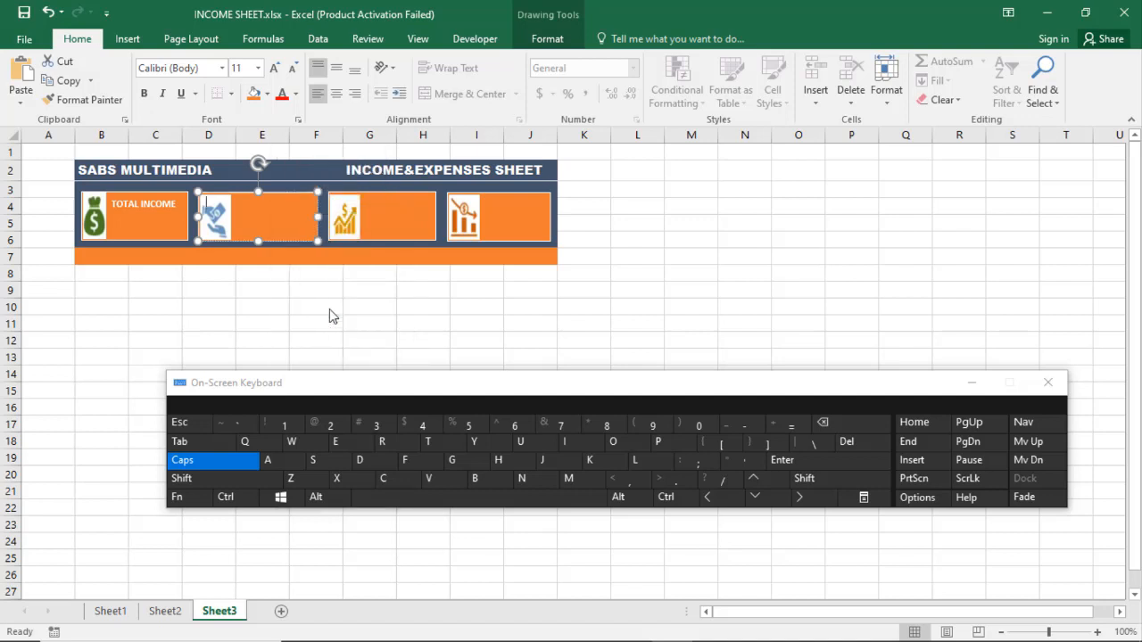
left_click(397, 496)
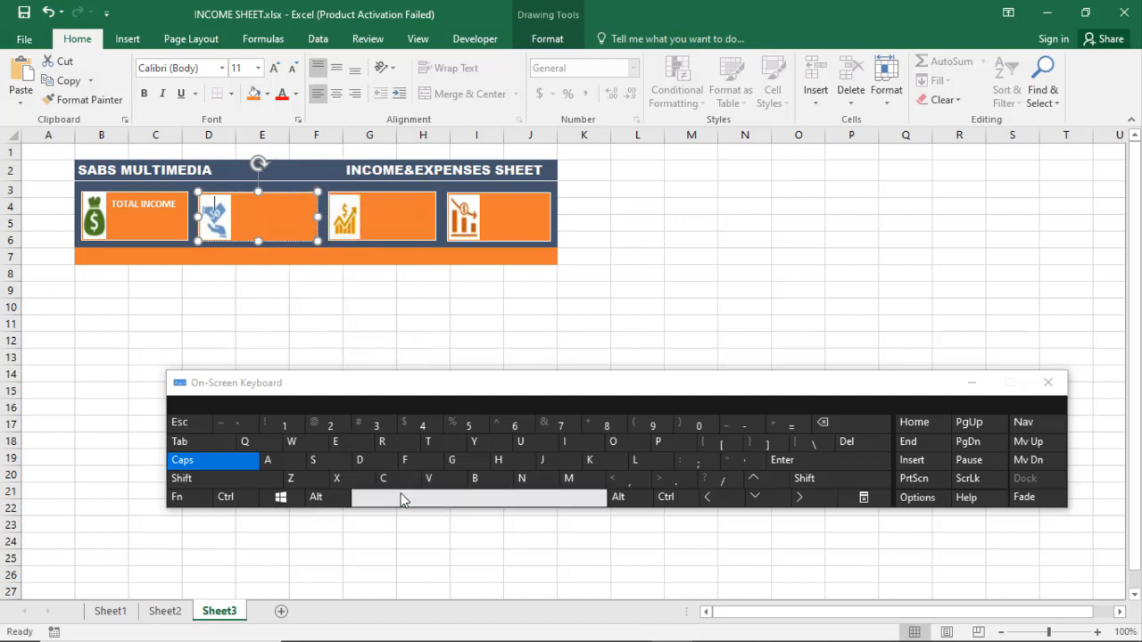
left_click(402, 499)
left_click(400, 498)
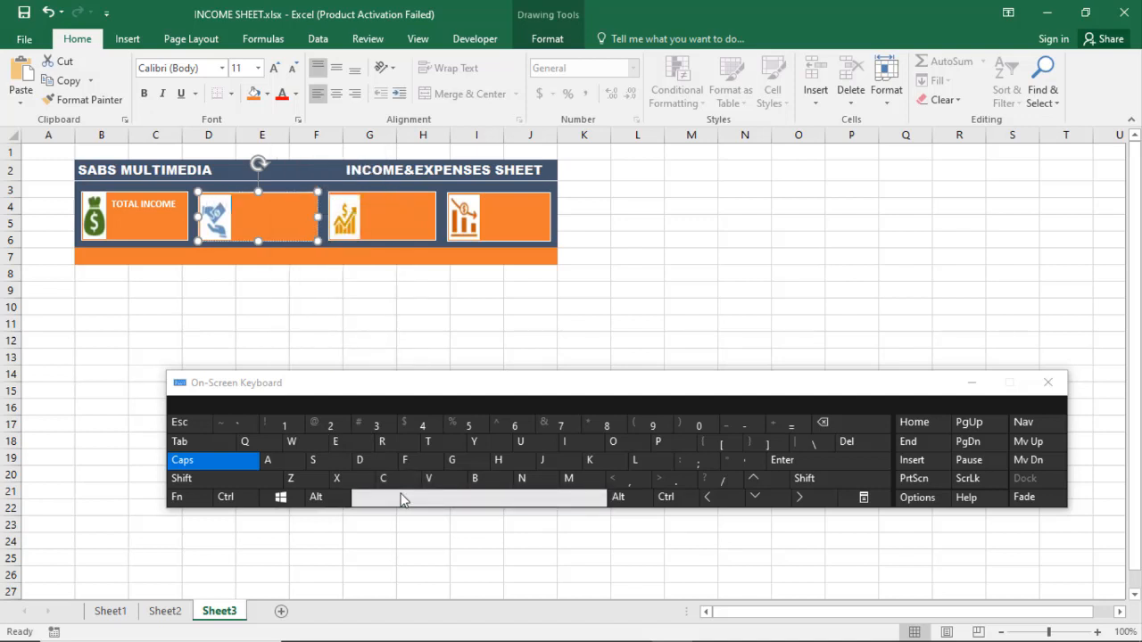
left_click(428, 441)
left_click(613, 441)
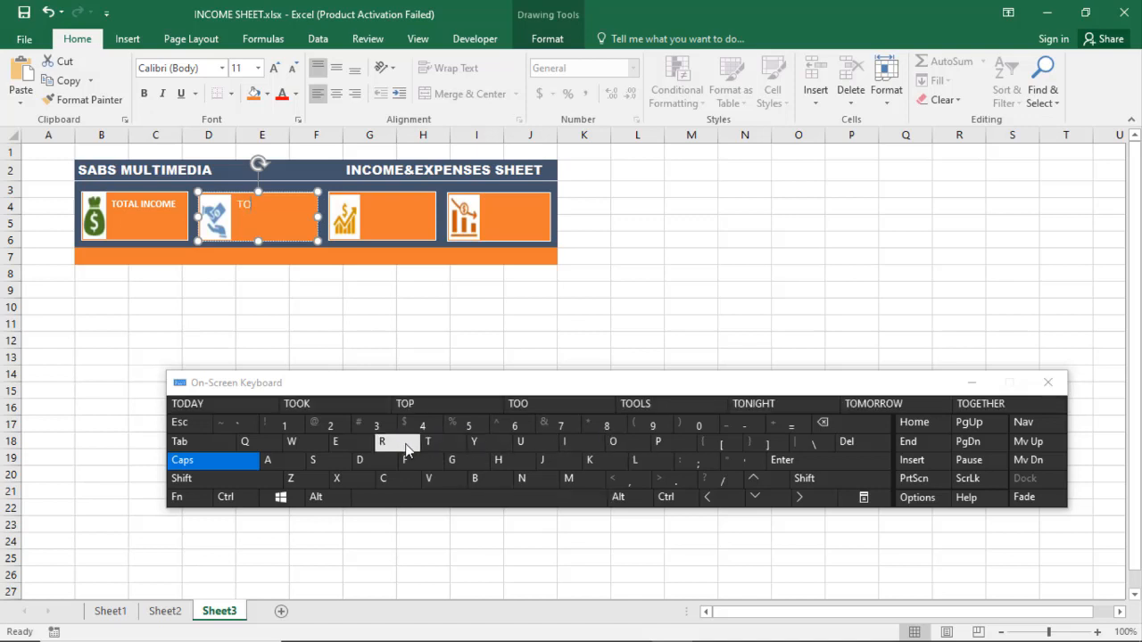
left_click(428, 442)
left_click(249, 410)
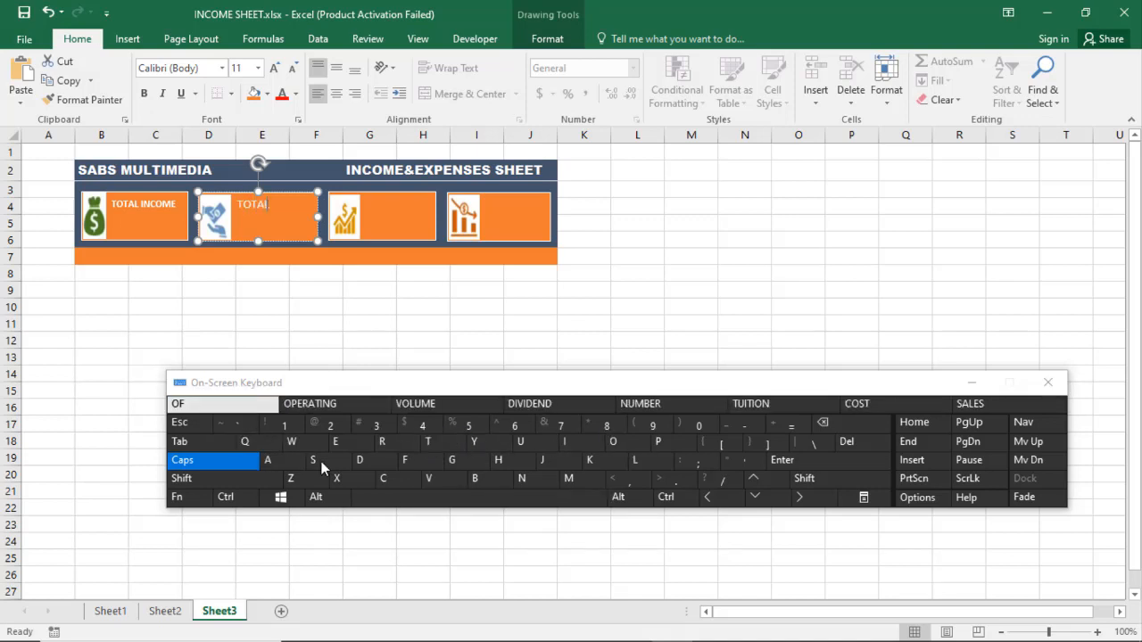
left_click(394, 500)
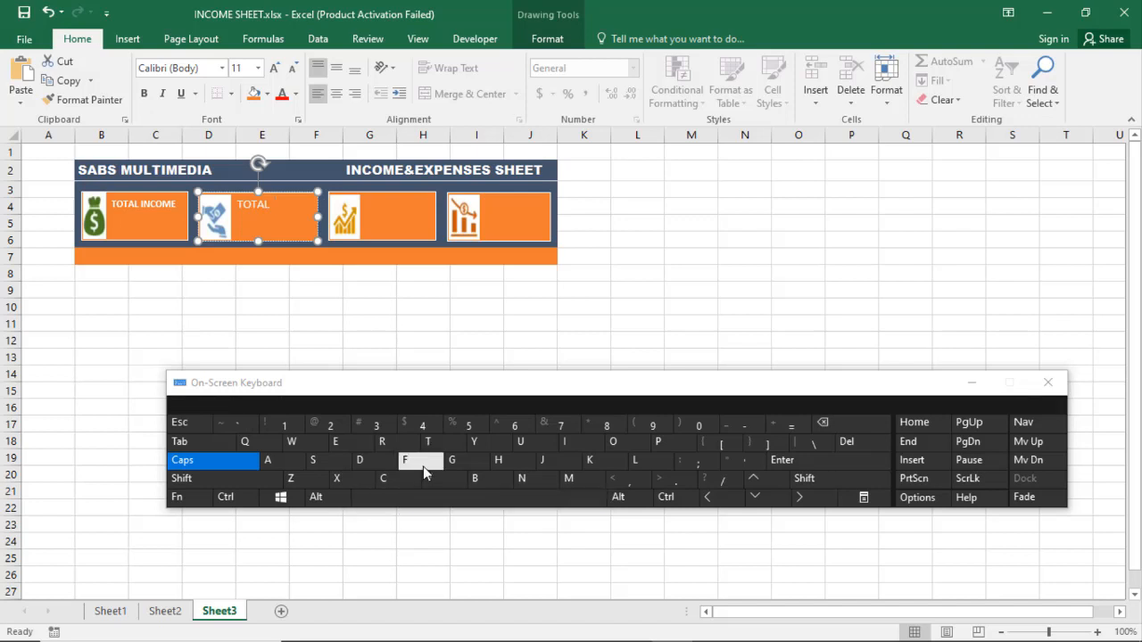
left_click(337, 442)
left_click(336, 479)
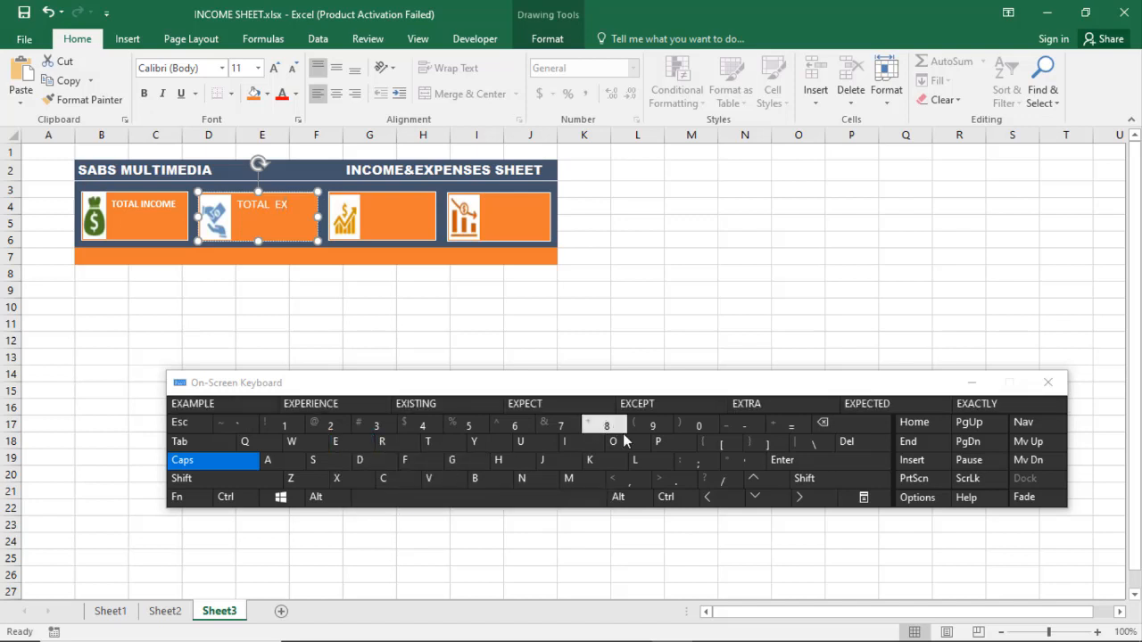
left_click(658, 442)
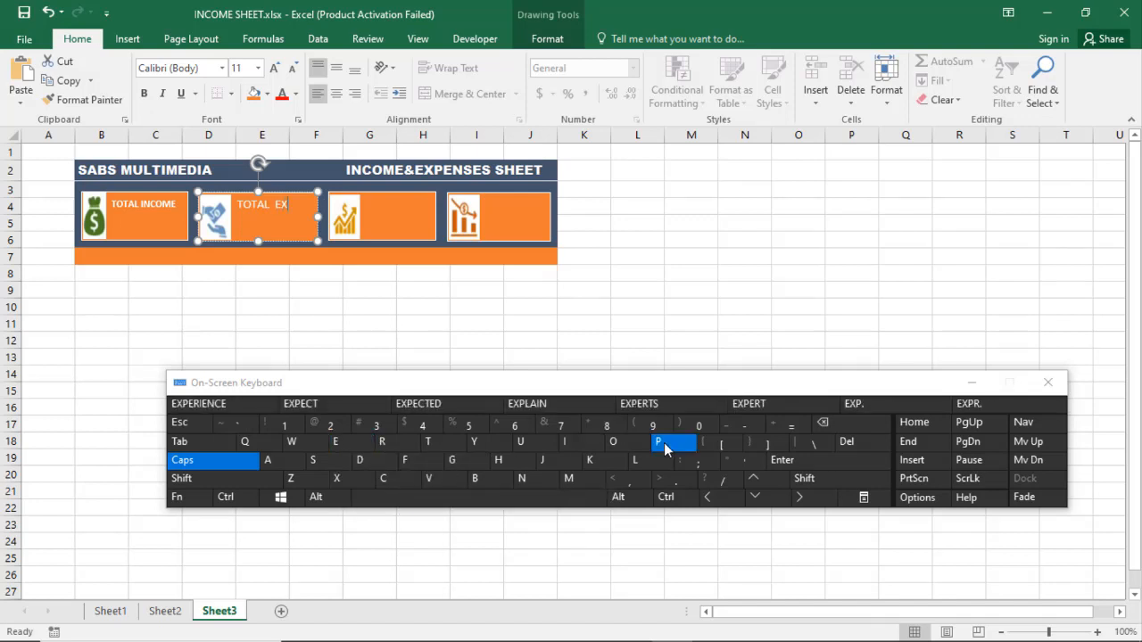
left_click(337, 443)
left_click(522, 479)
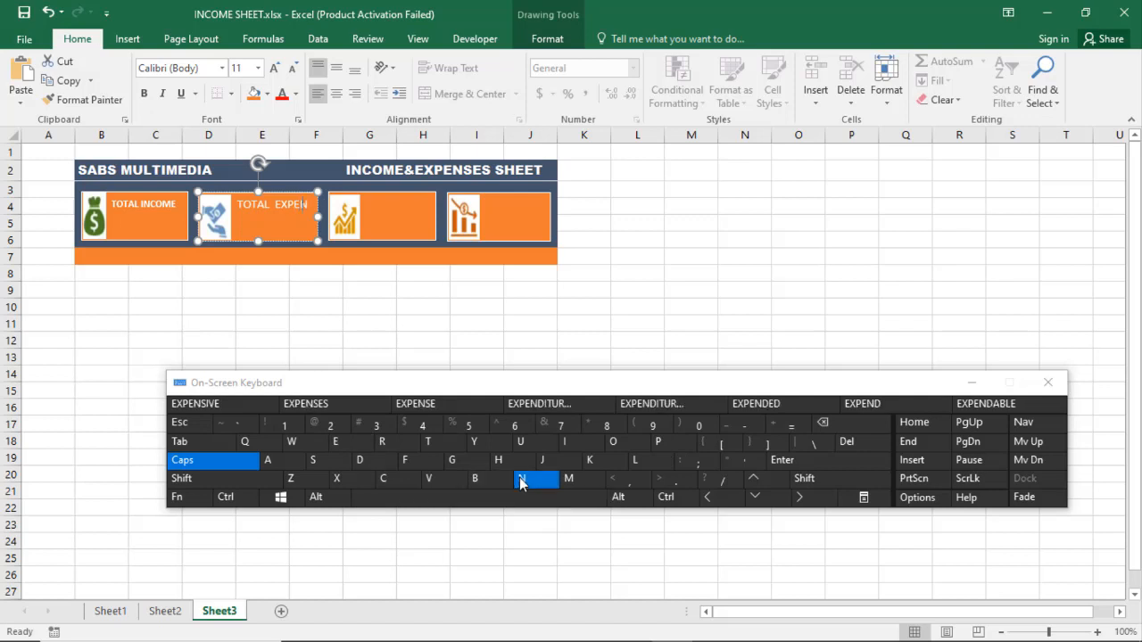
left_click(319, 406)
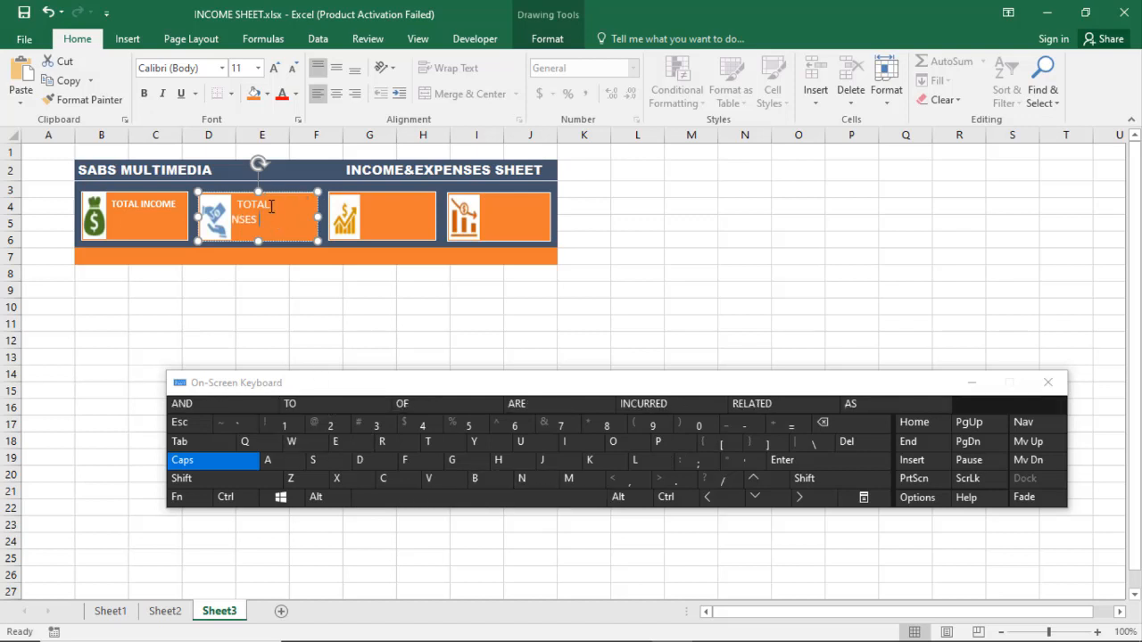
Step: Copy the word TOTAL from the label on the second orange card
double_click(242, 204)
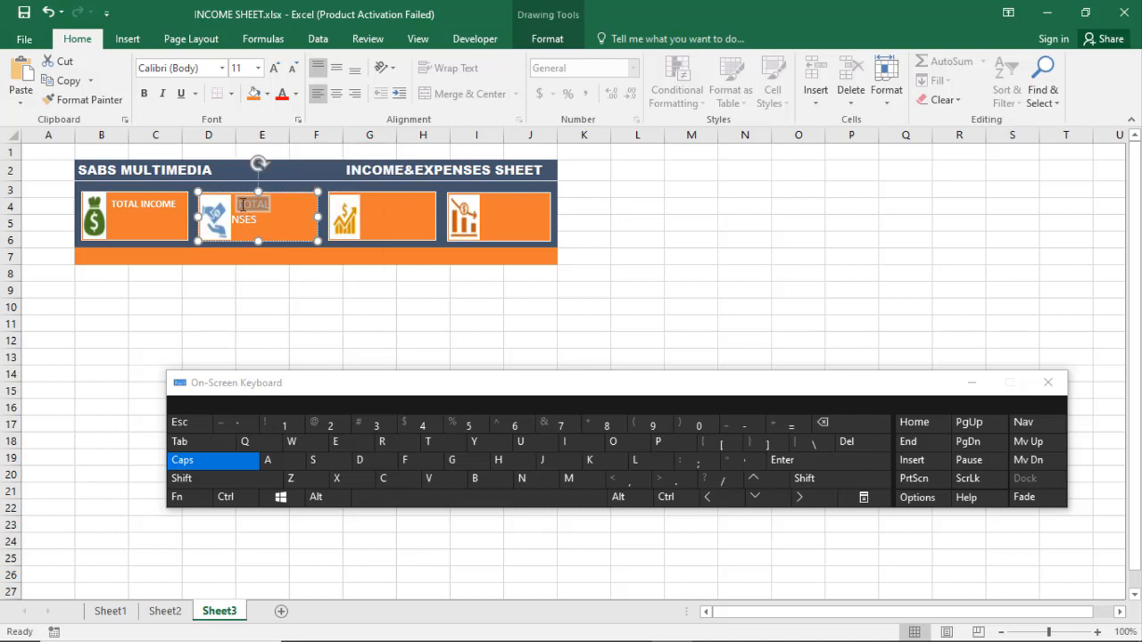
right_click(243, 205)
left_click(273, 235)
Step: Format the TOTAL EXPENSES label on the second orange card as bold at font size 8
left_click(242, 207)
left_click_drag(238, 205, 274, 234)
left_click(292, 69)
left_click(293, 70)
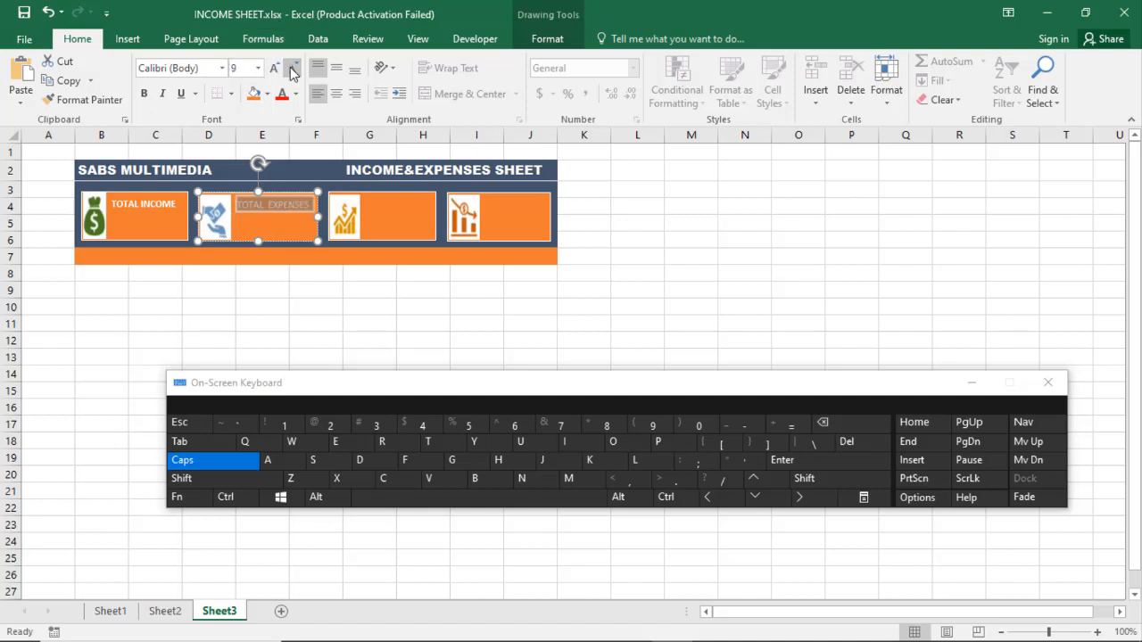
left_click(143, 92)
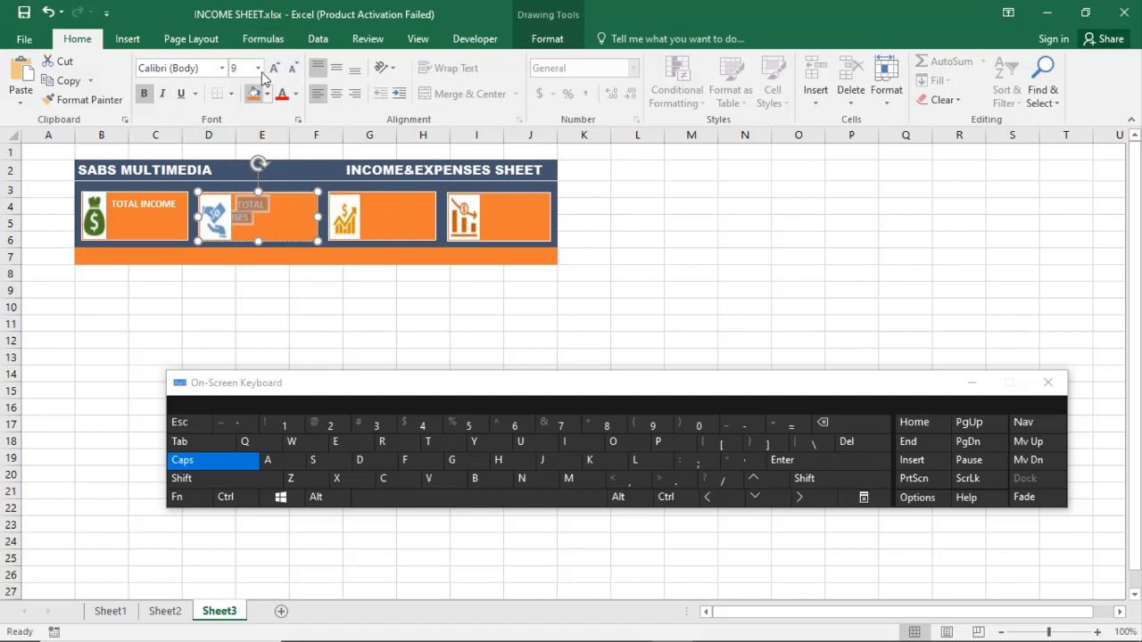
left_click(292, 69)
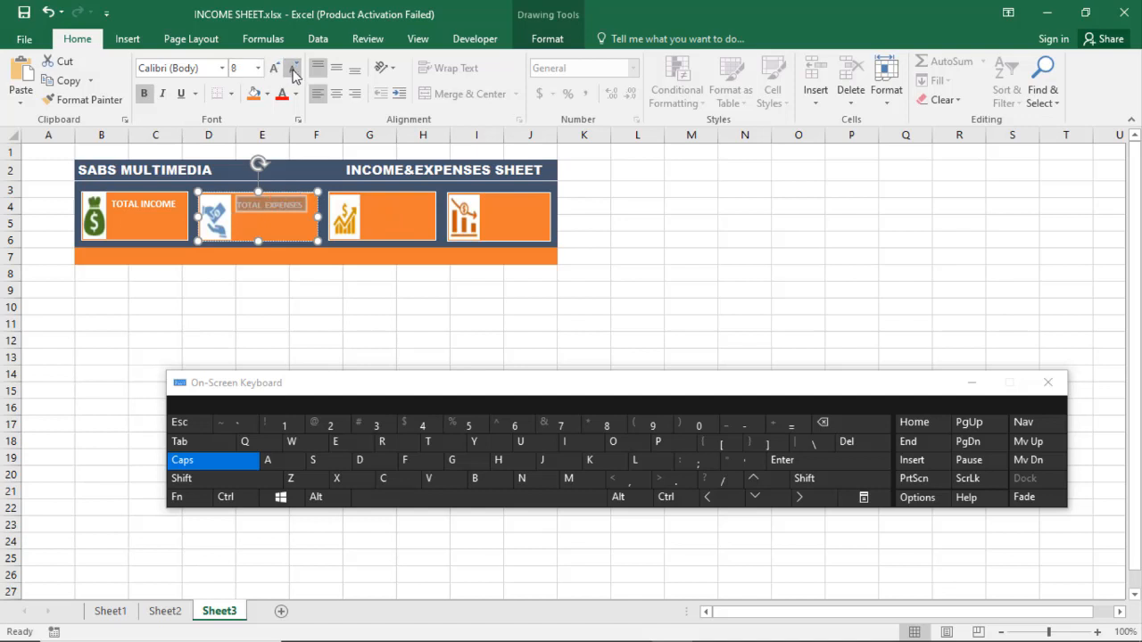
Step: Add the label TOTAL PROFIT to the third orange card, indented past the icon, pasting the copied TOTAL and entering PROFIT
left_click(403, 209)
right_click(391, 212)
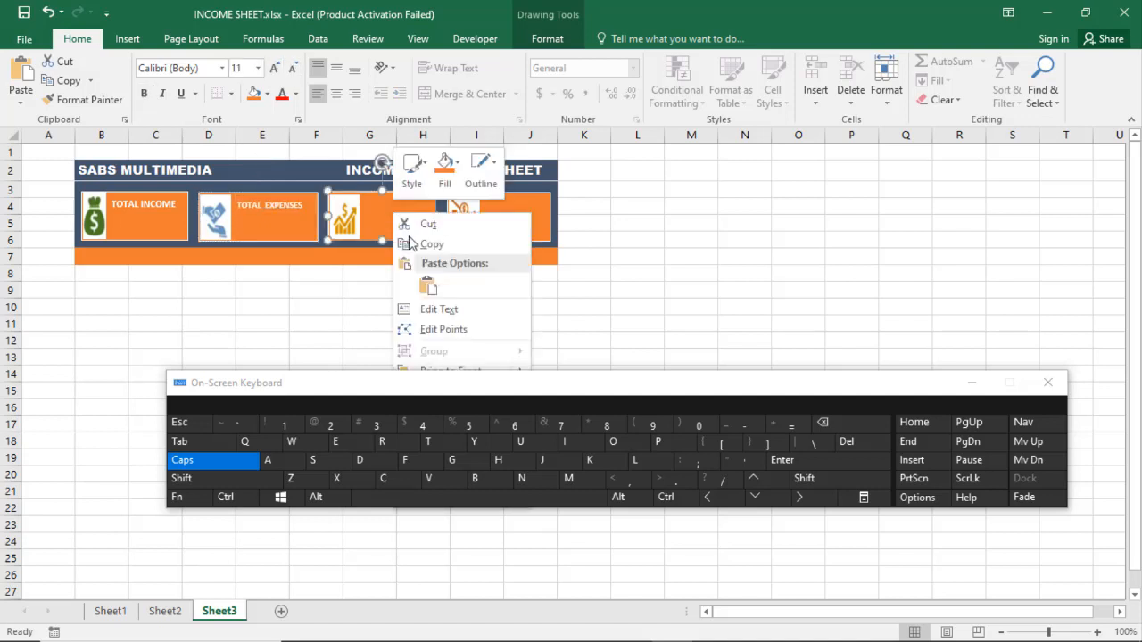
left_click(439, 310)
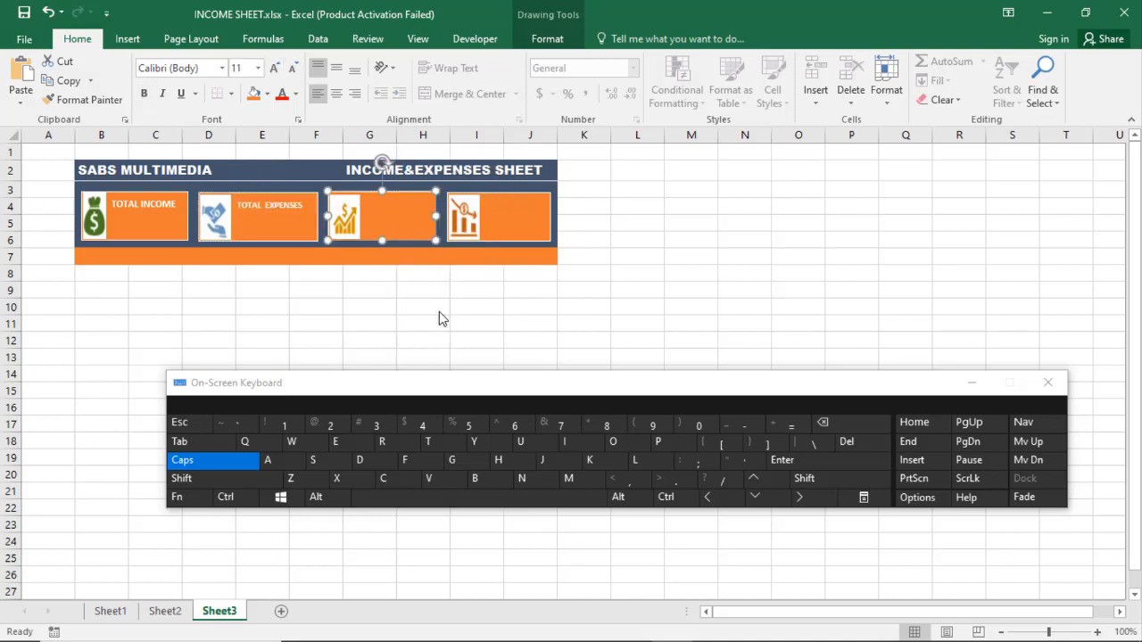
left_click(420, 504)
left_click(420, 505)
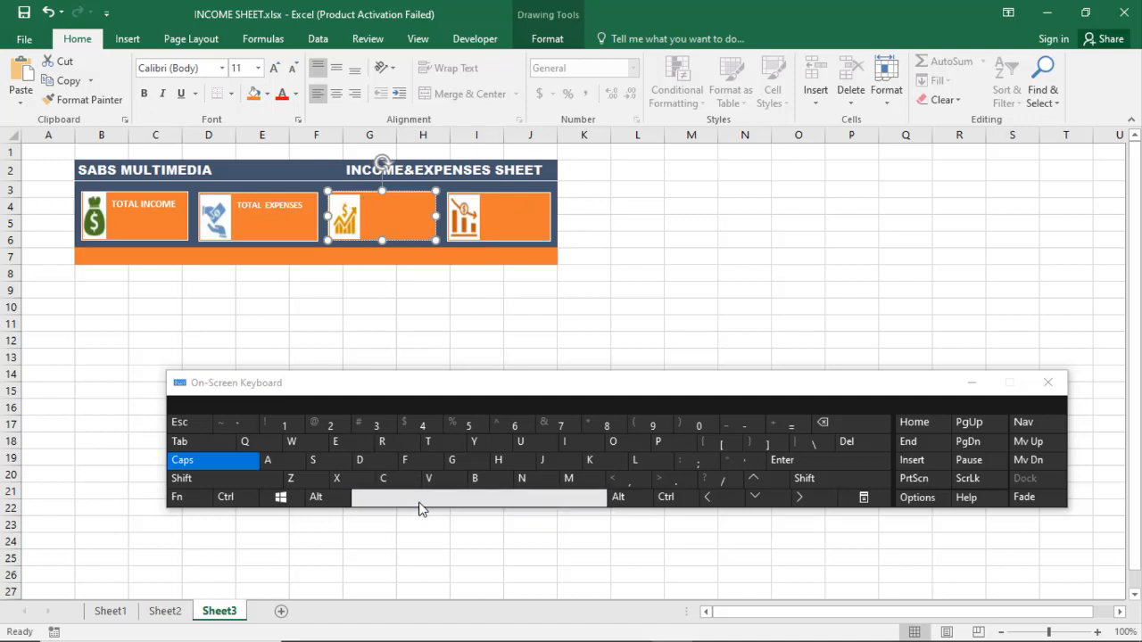
left_click(235, 497)
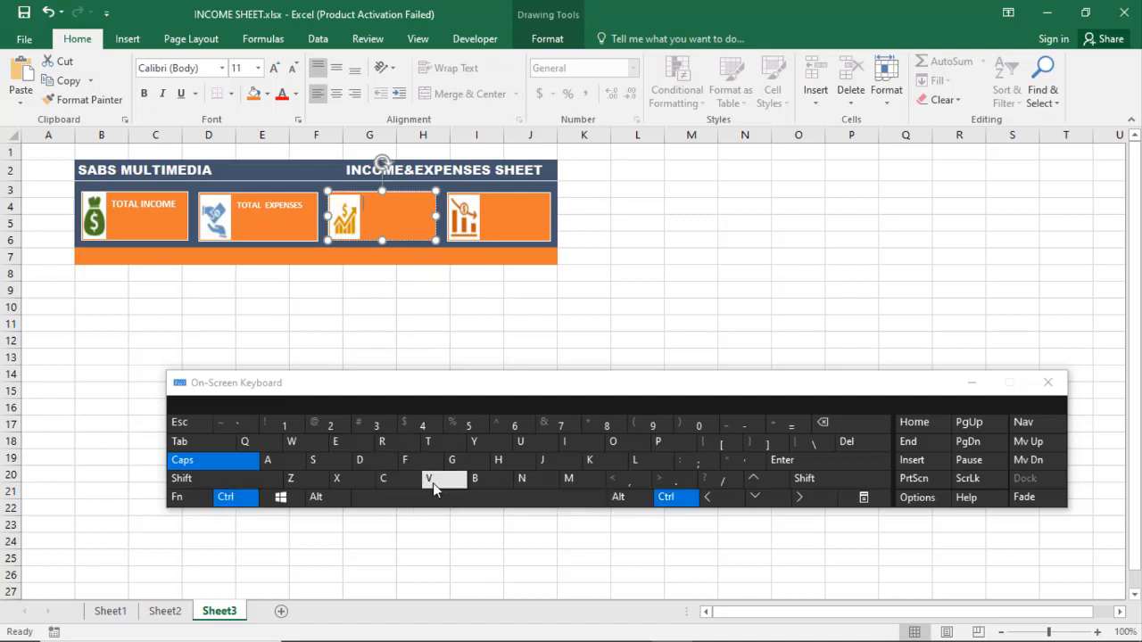
left_click(432, 480)
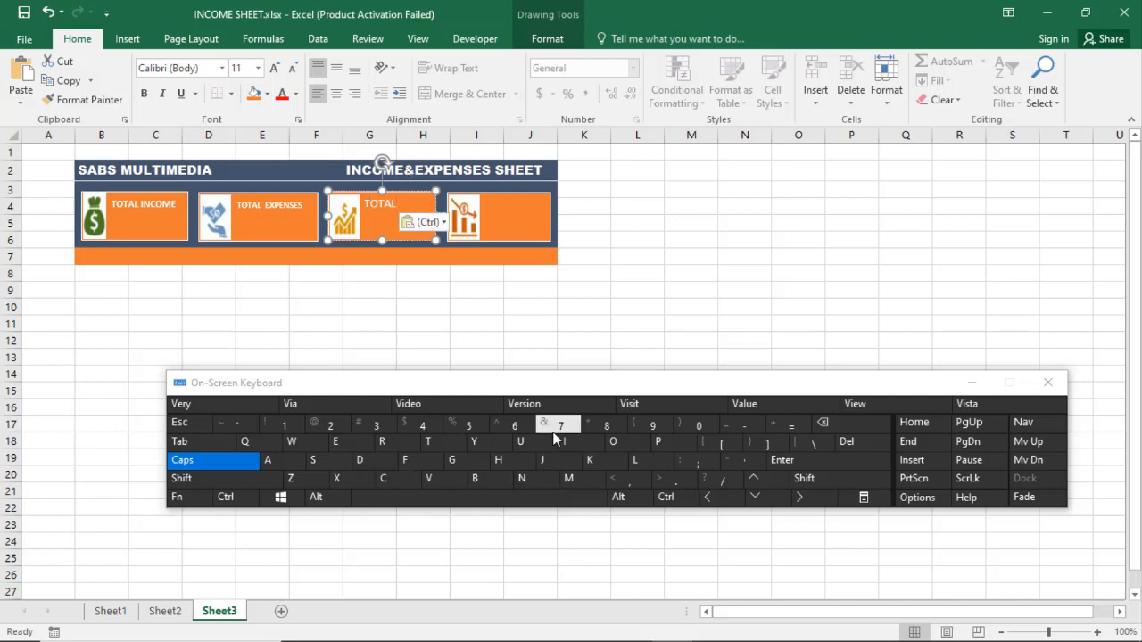
left_click(529, 505)
left_click(654, 442)
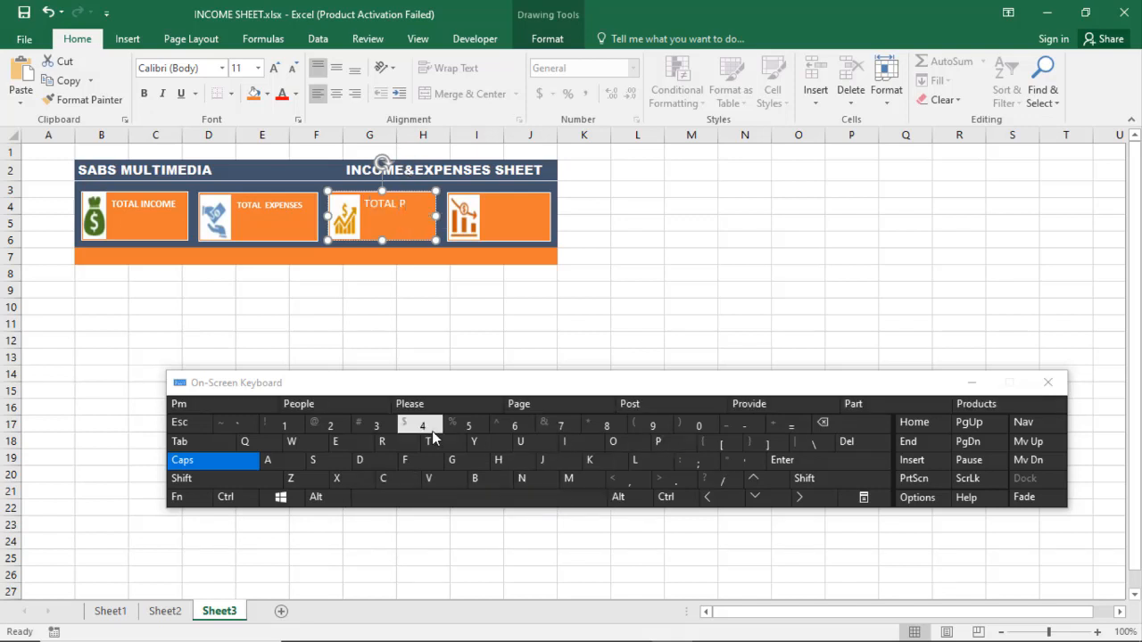
left_click(384, 442)
left_click(613, 441)
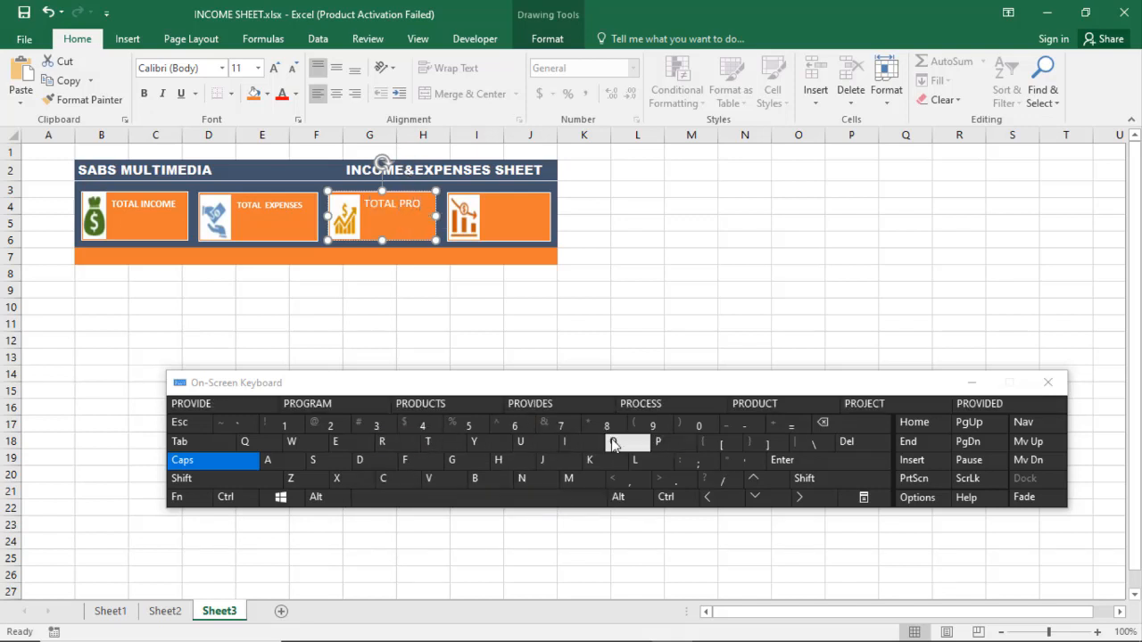
left_click(404, 462)
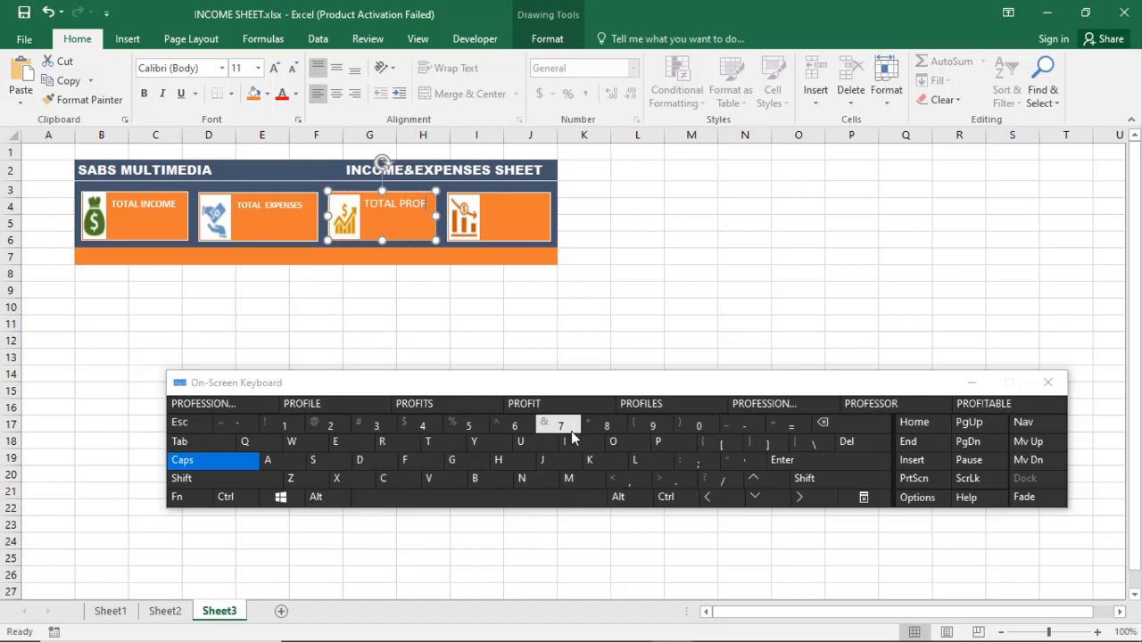
left_click(535, 403)
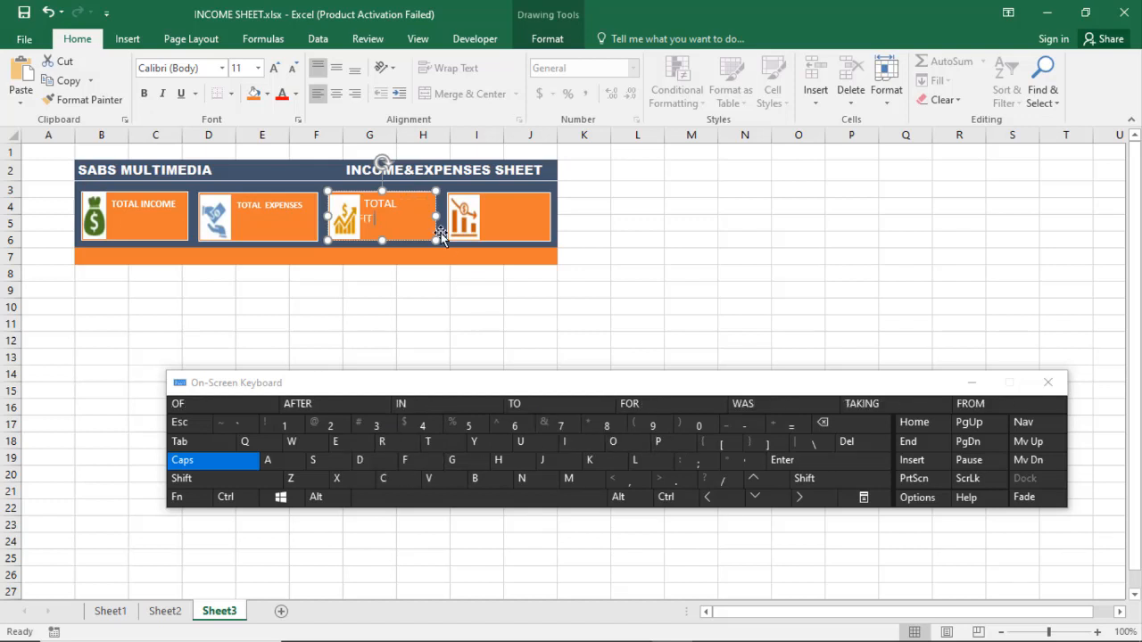
Step: Reduce the TOTAL PROFIT label on the third orange card to font size 9
left_click_drag(368, 203, 398, 268)
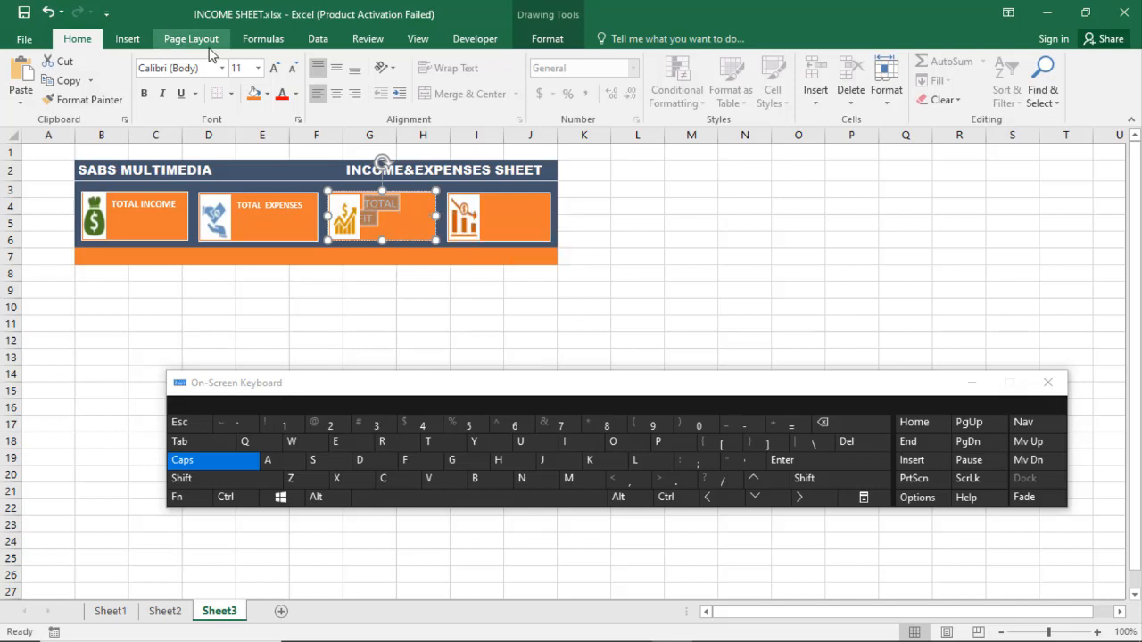
left_click(293, 74)
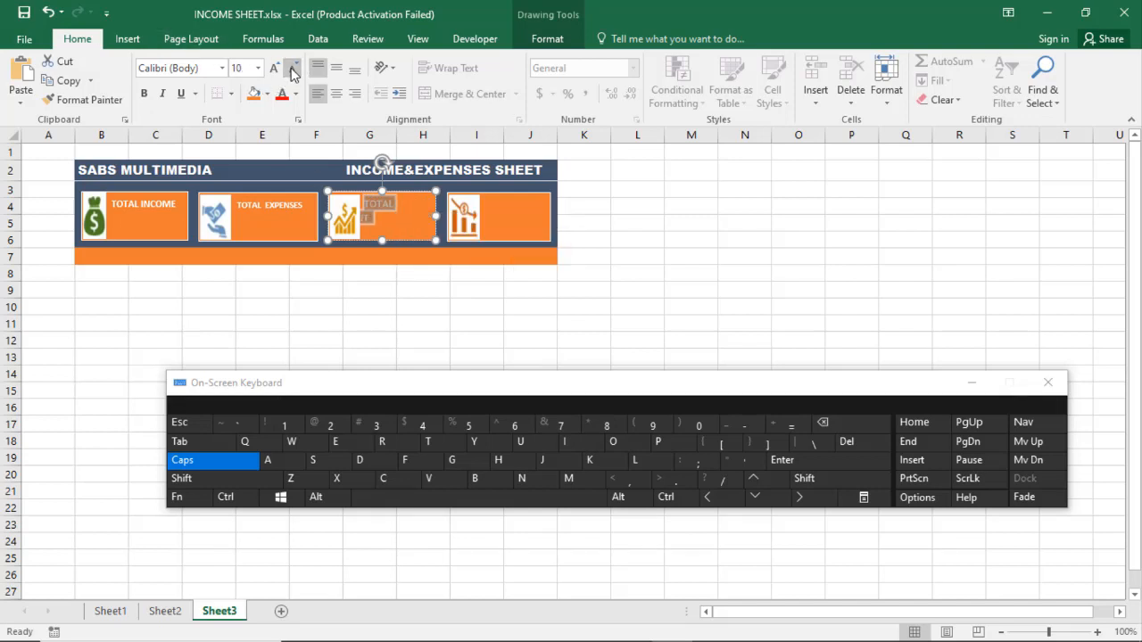
left_click(294, 74)
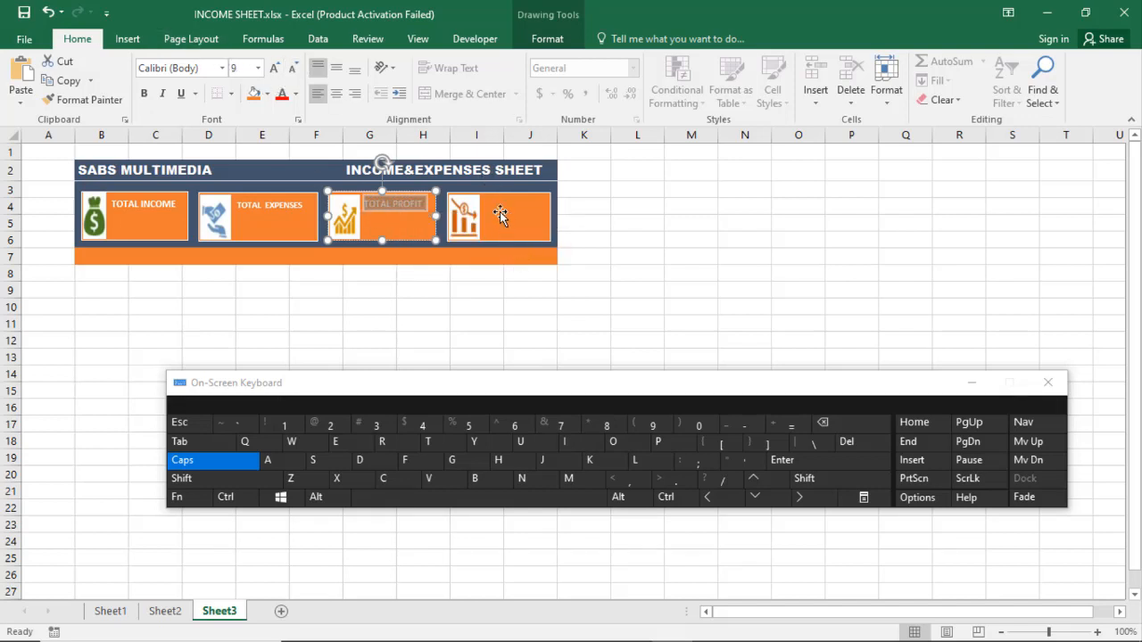
Step: Add the label TOTAL LOSS to the fourth orange card, indented past the falling-chart icon, pasting the copied TOTAL and entering LOSS
left_click(489, 203)
right_click(489, 203)
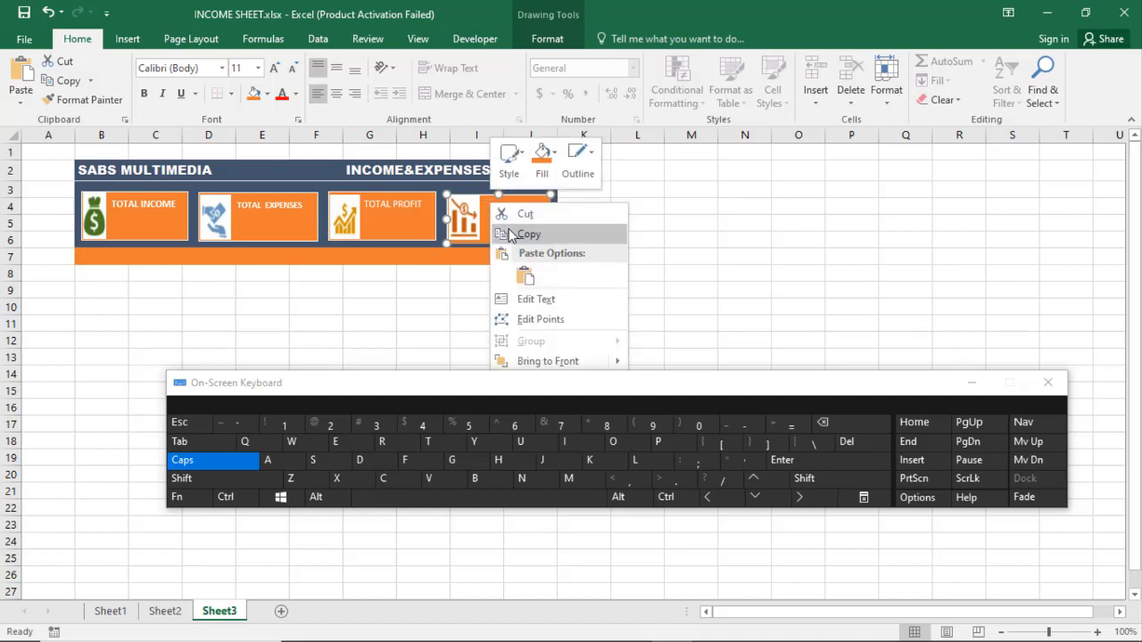
left_click(530, 300)
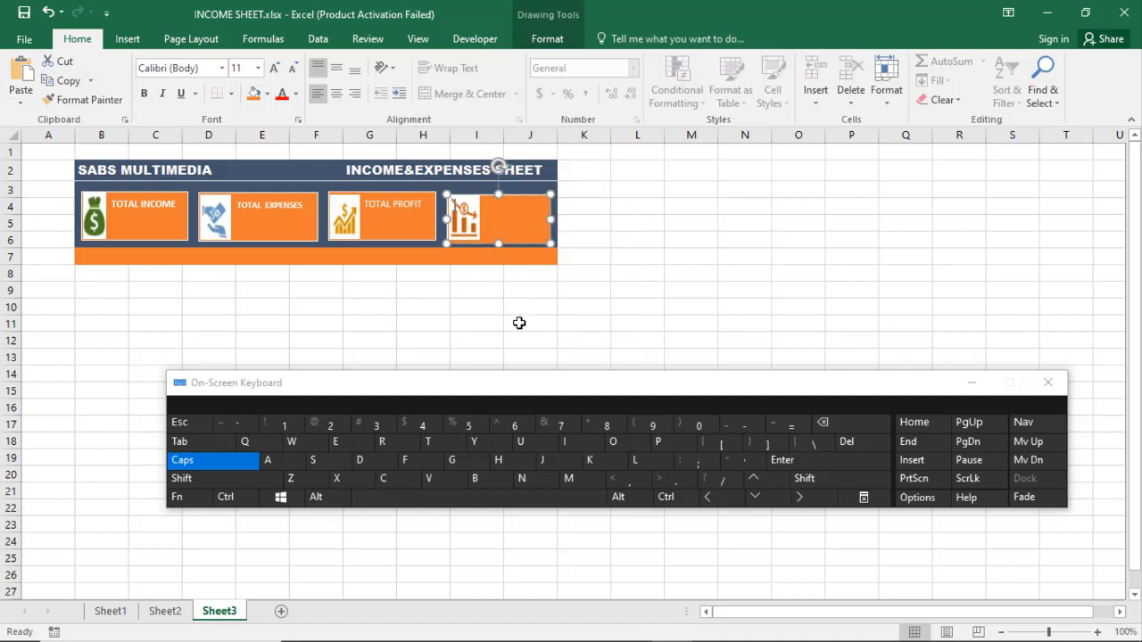
left_click(467, 497)
left_click(466, 498)
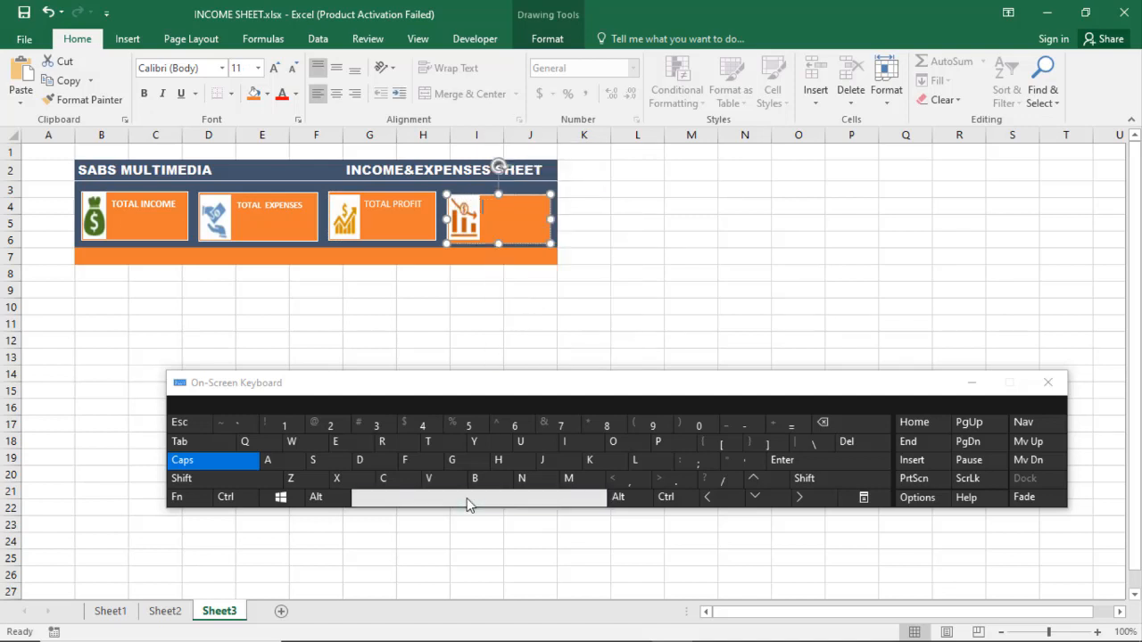
left_click(228, 500)
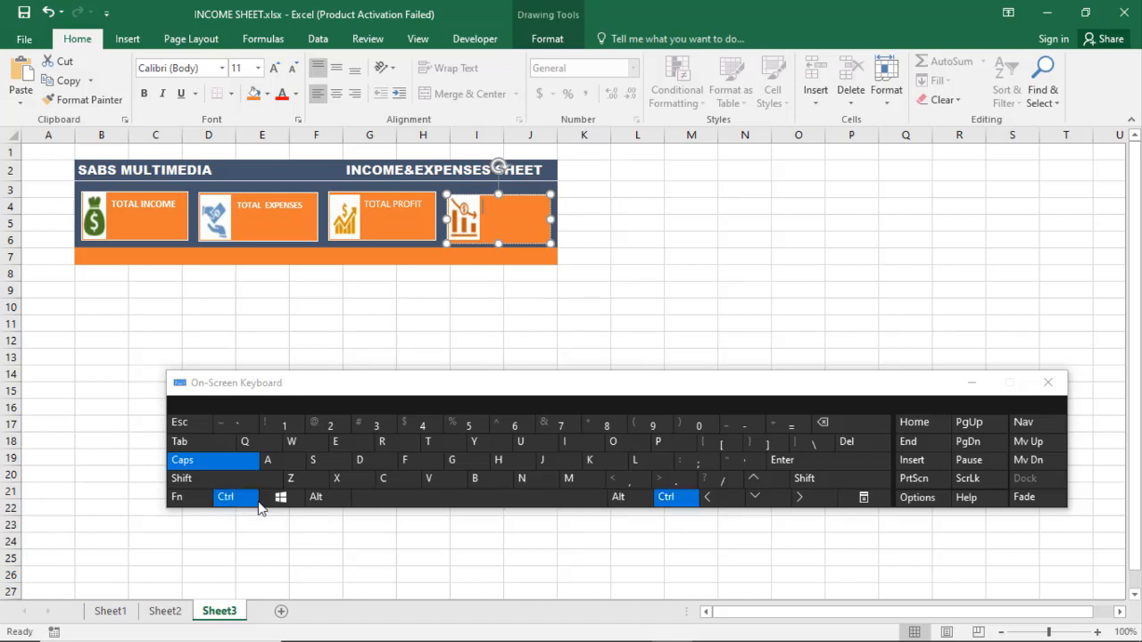
left_click(438, 481)
left_click(486, 500)
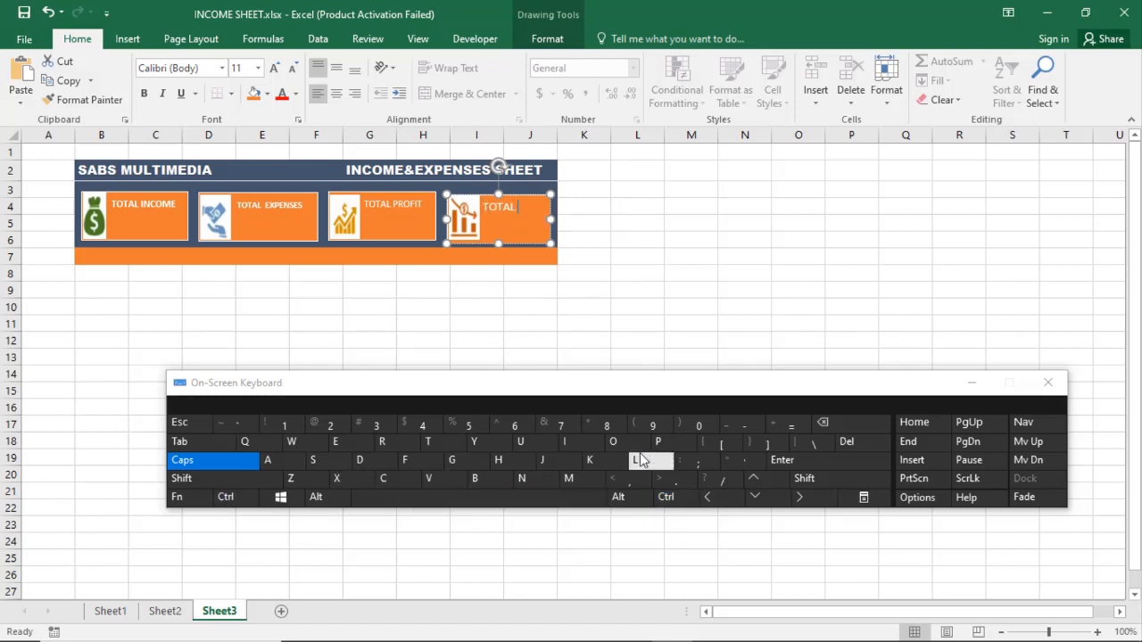
left_click(635, 460)
left_click(615, 441)
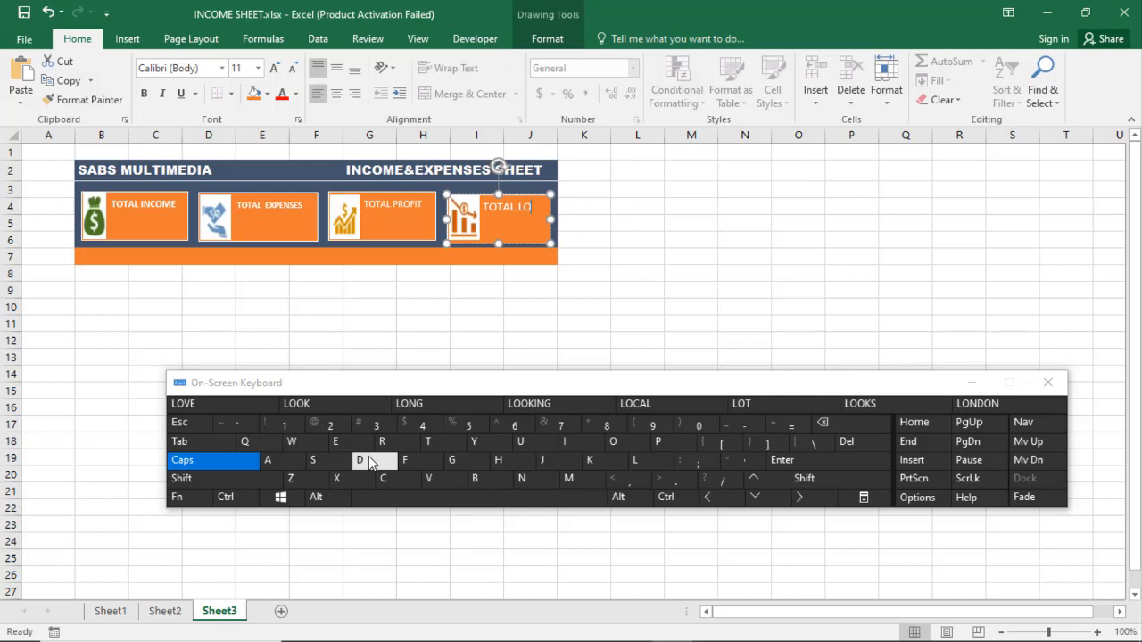
left_click(312, 460)
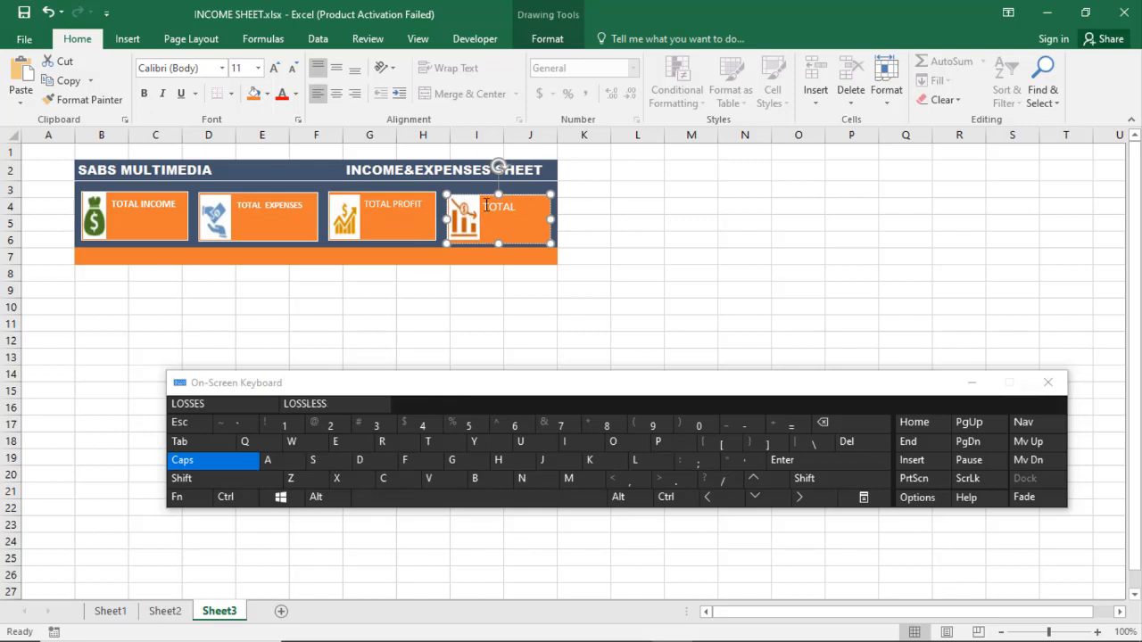
Step: Reduce the font size of the TOTAL LOSS label on the fourth orange card
double_click(486, 206)
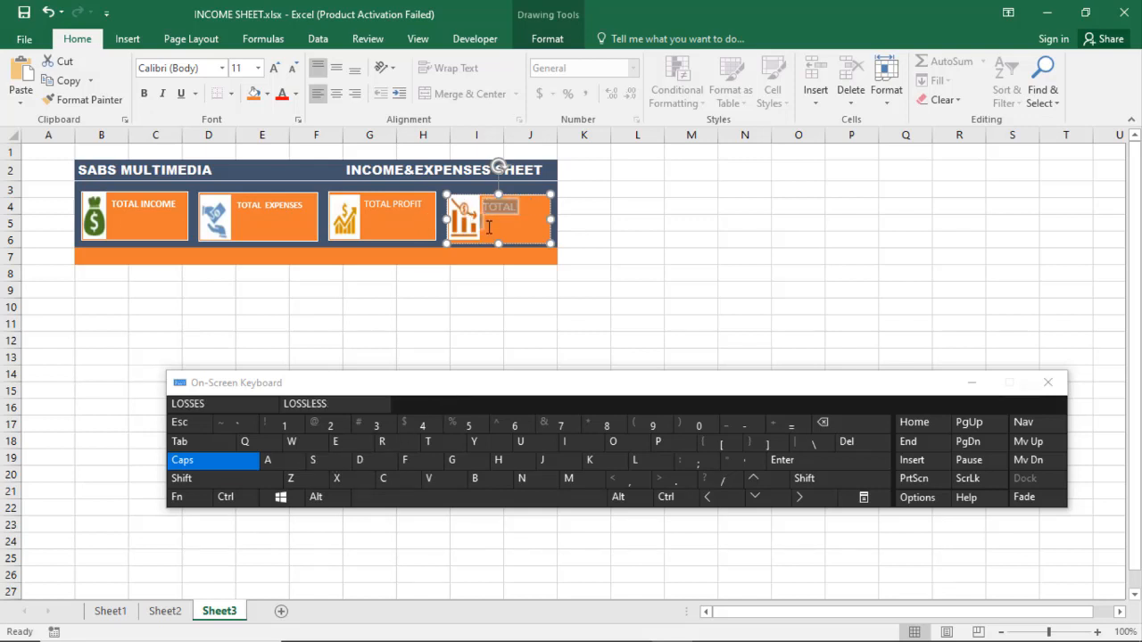
left_click(295, 72)
left_click(443, 283)
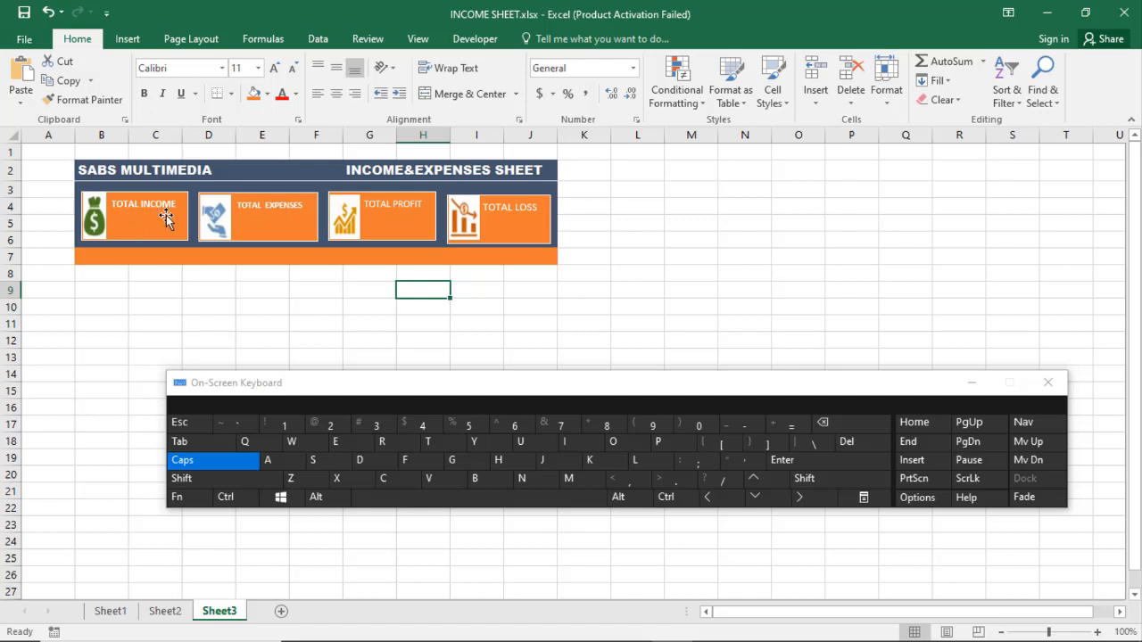
left_click(410, 207)
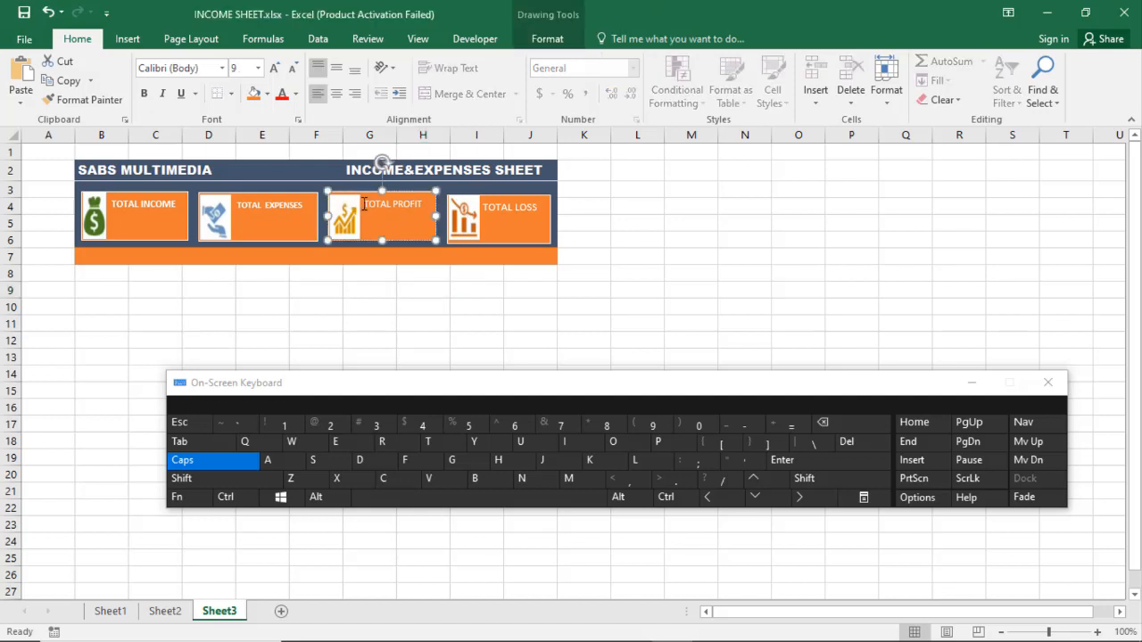
left_click(333, 302)
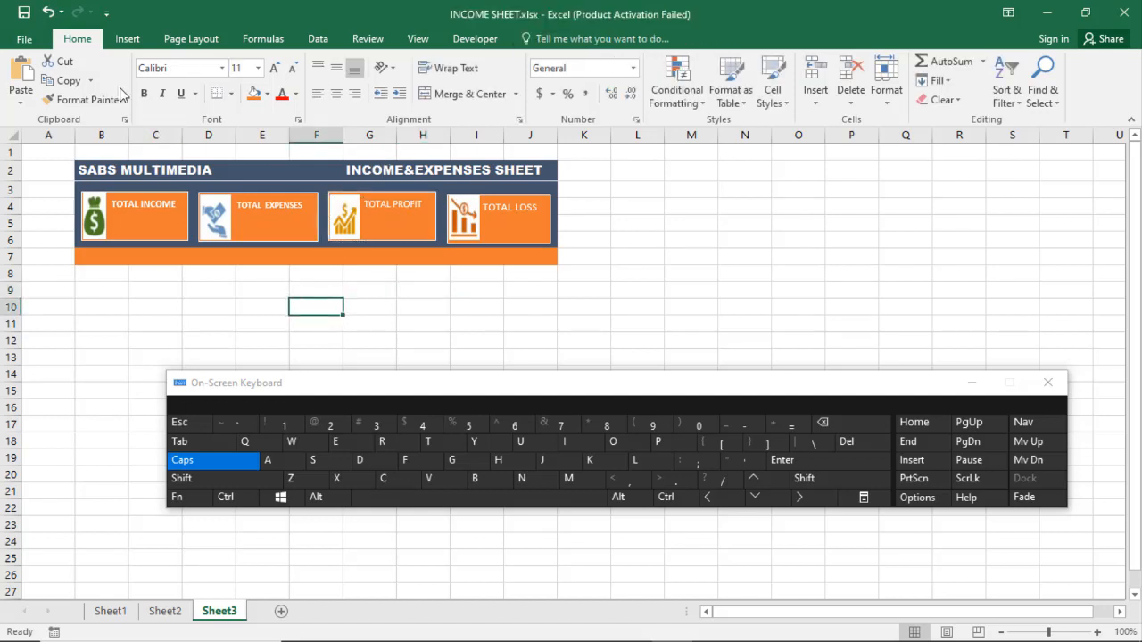
Step: Draw a value box about 0.94 inches wide and 0.31 inches high under the TOTAL EXPENSES label and fill it white
left_click(126, 38)
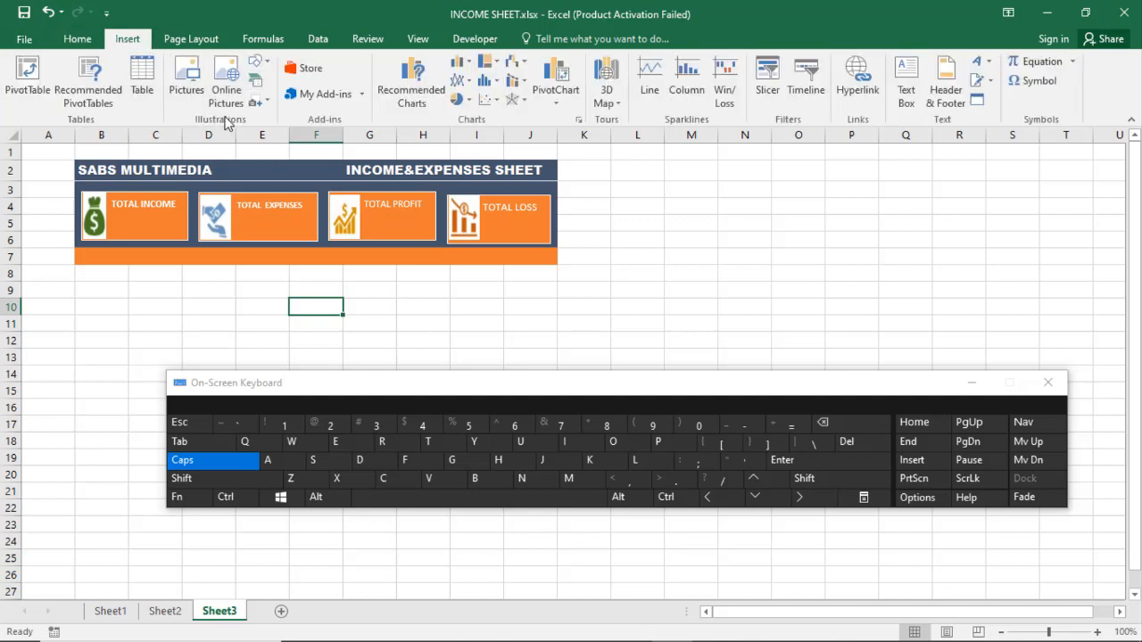
left_click(259, 64)
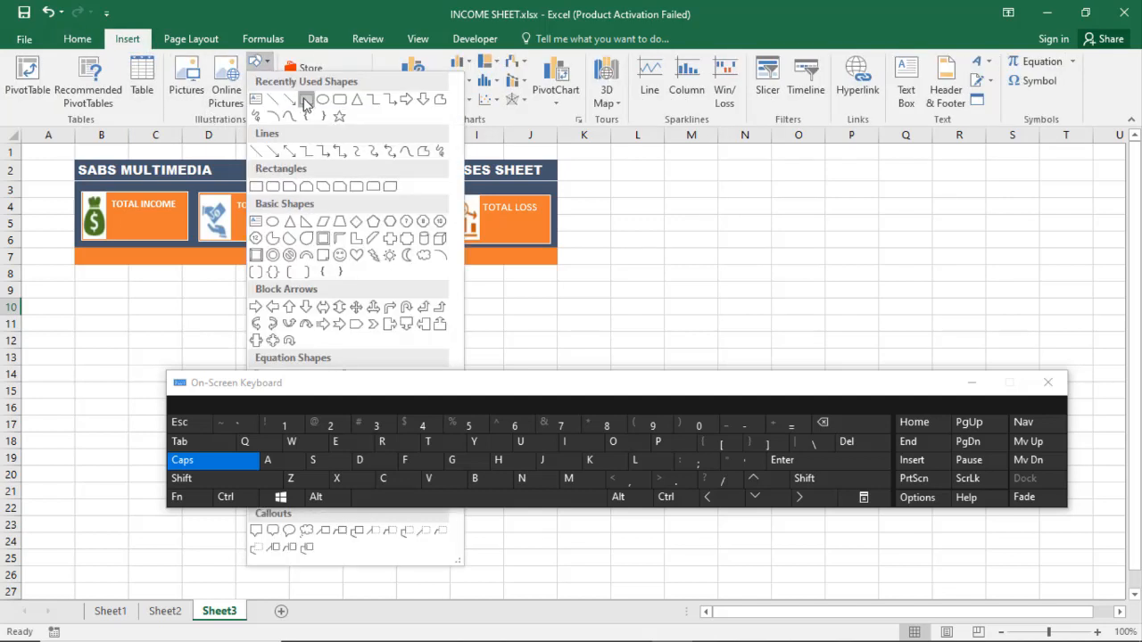
left_click(307, 100)
mouse_move(239, 211)
left_mouse_down()
mouse_move(314, 241)
mouse_move(277, 235)
left_mouse_up()
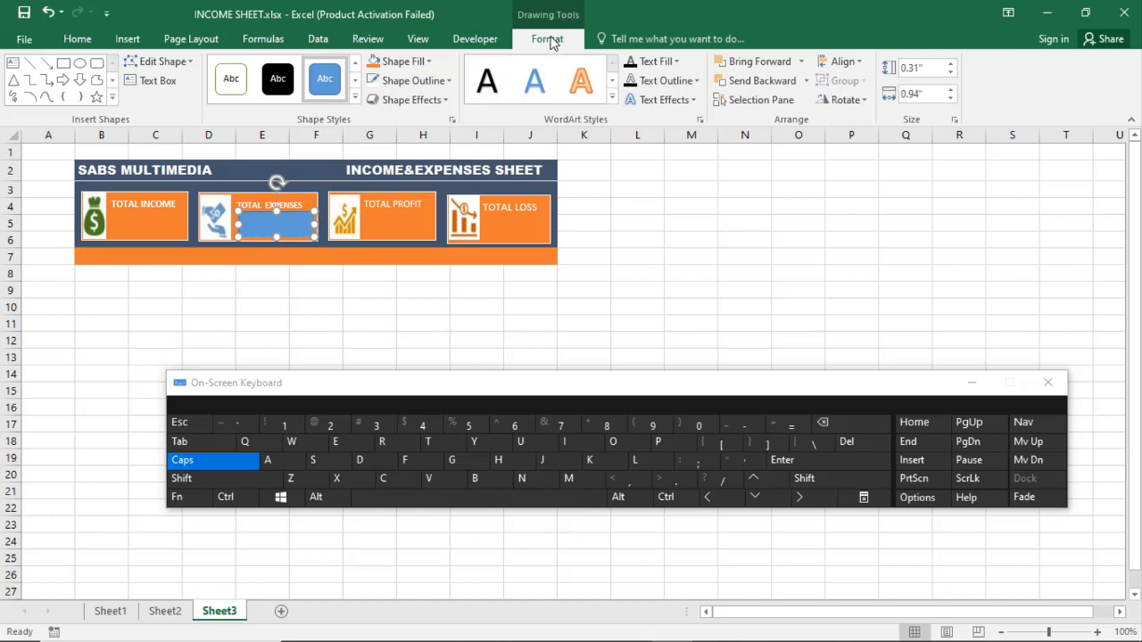
left_click(428, 62)
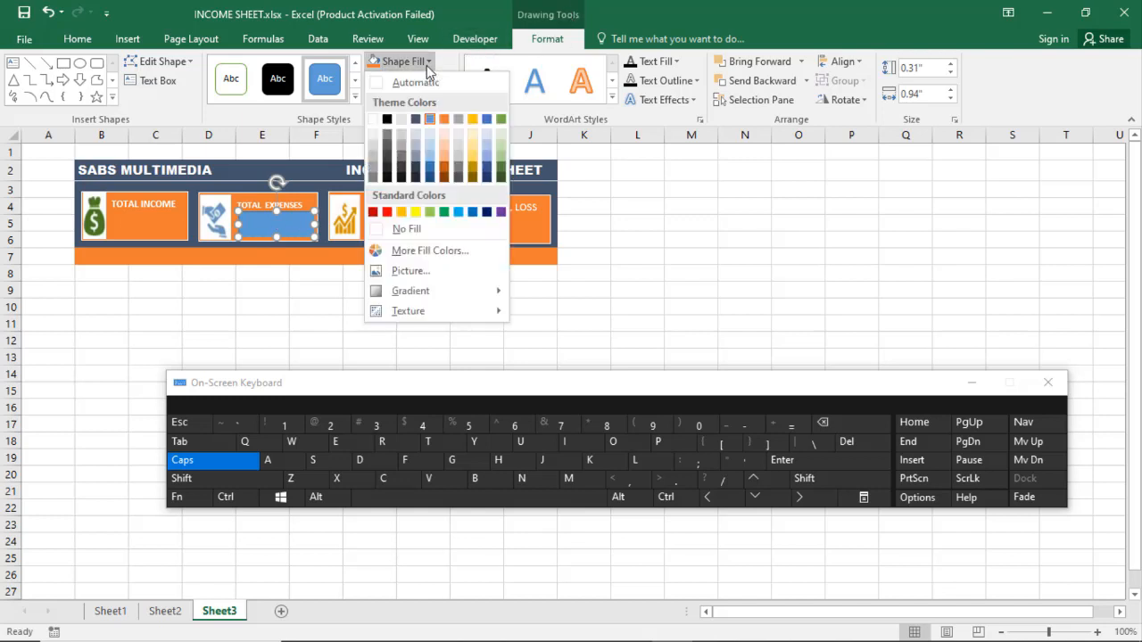
left_click(371, 125)
left_click(347, 286)
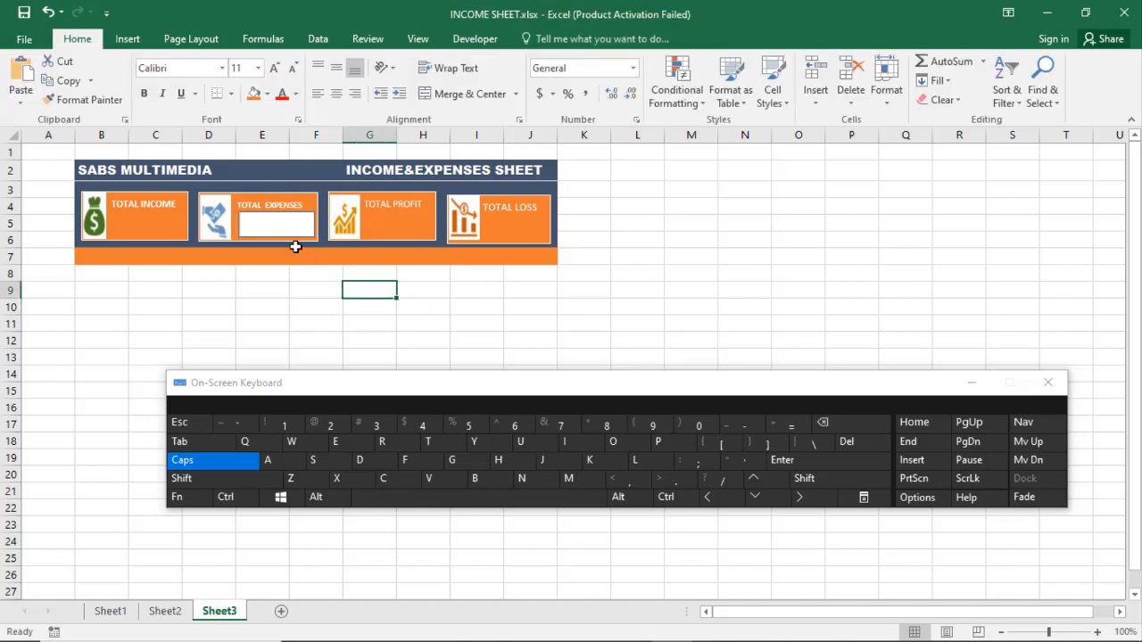
Step: Duplicate the white value box twice and fit the copies under the TOTAL LOSS and TOTAL PROFIT labels
left_click(278, 225)
right_click(283, 228)
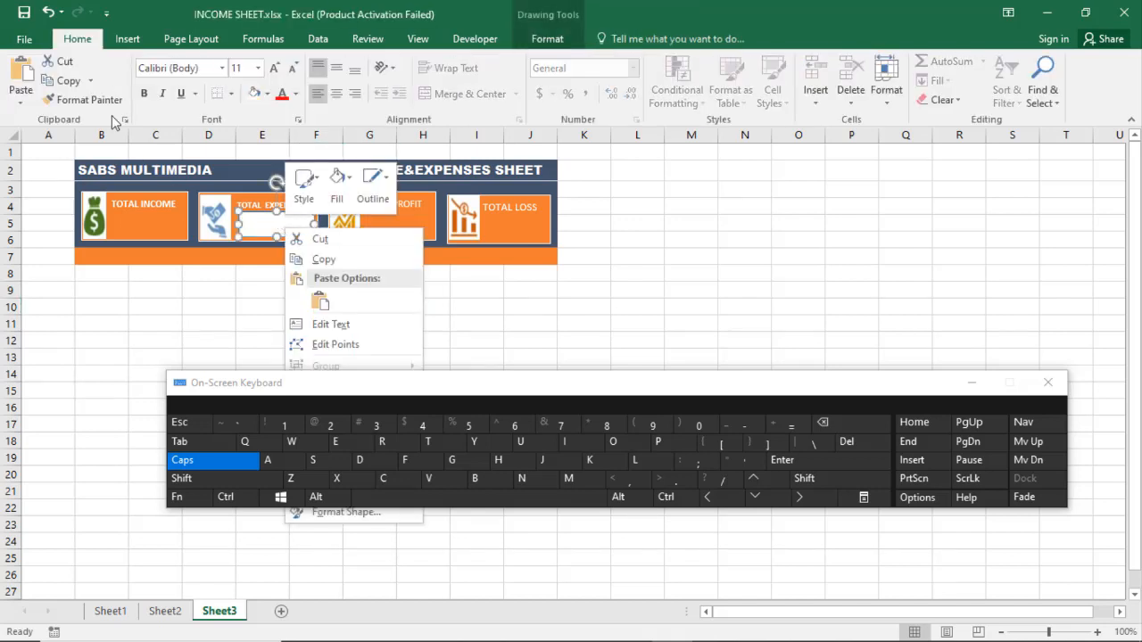
left_click(68, 82)
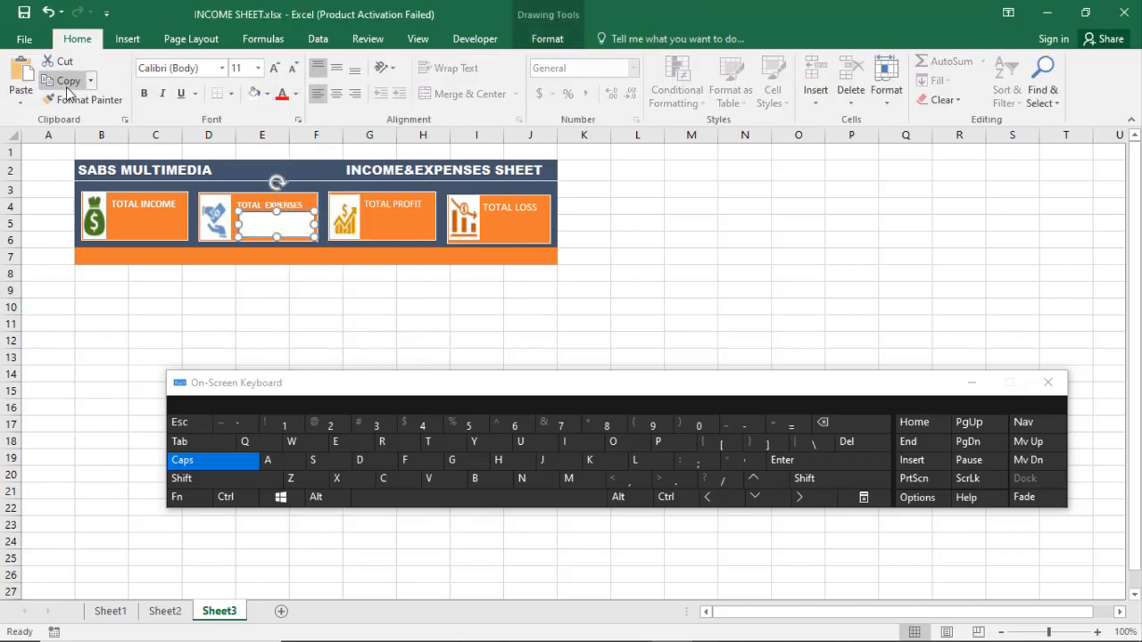
left_click(22, 75)
left_click(22, 75)
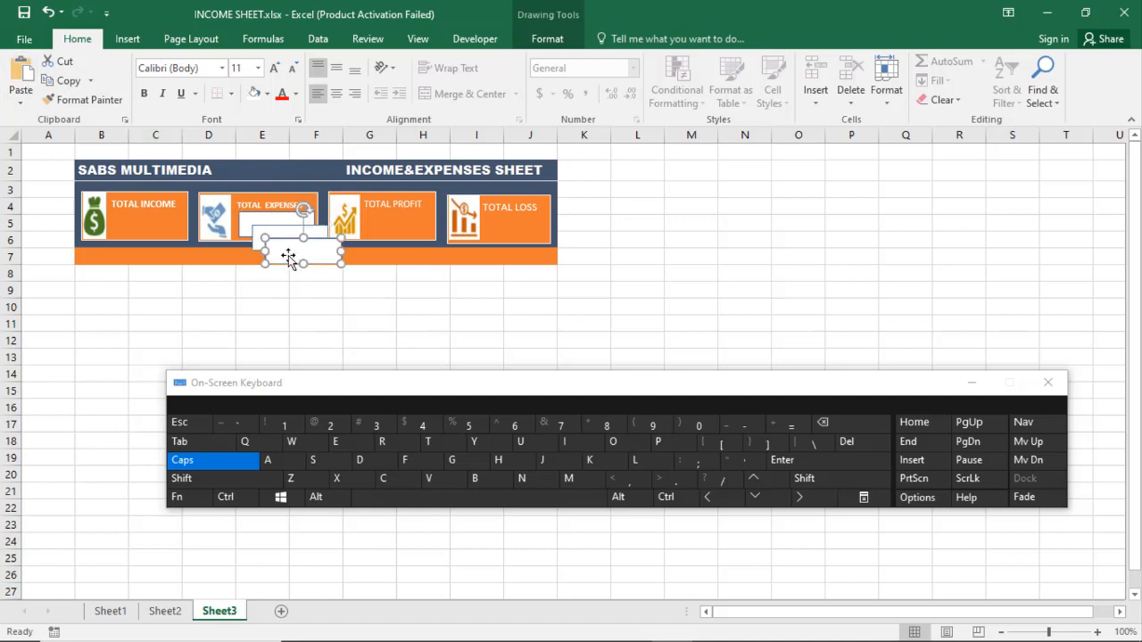
left_click_drag(288, 257, 543, 226)
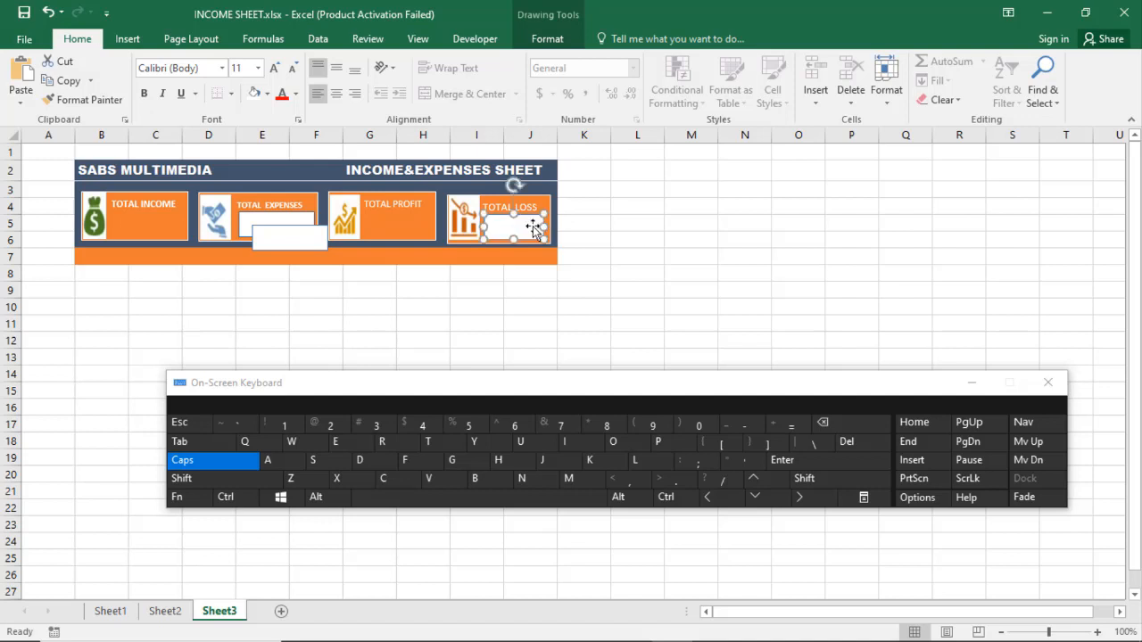
mouse_move(347, 241)
left_mouse_down()
mouse_move(428, 224)
mouse_move(406, 223)
left_mouse_up()
left_click(432, 359)
left_click(305, 322)
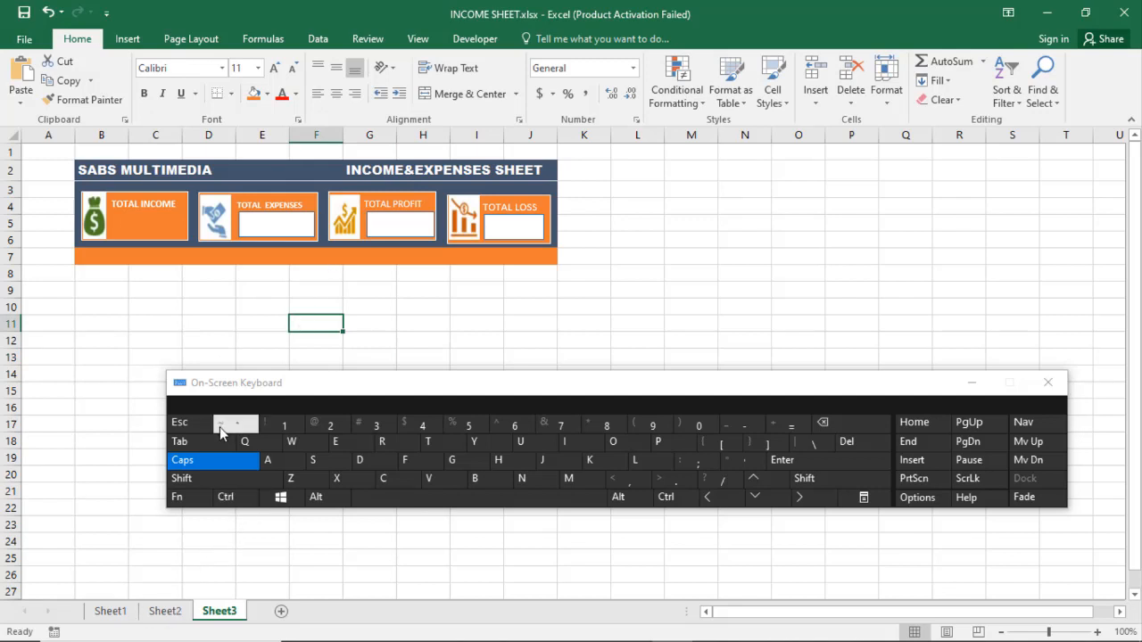
Step: Examine the value boxes on the cards and the INCOME and EXPENSES section headings on Sheet1
left_click(108, 612)
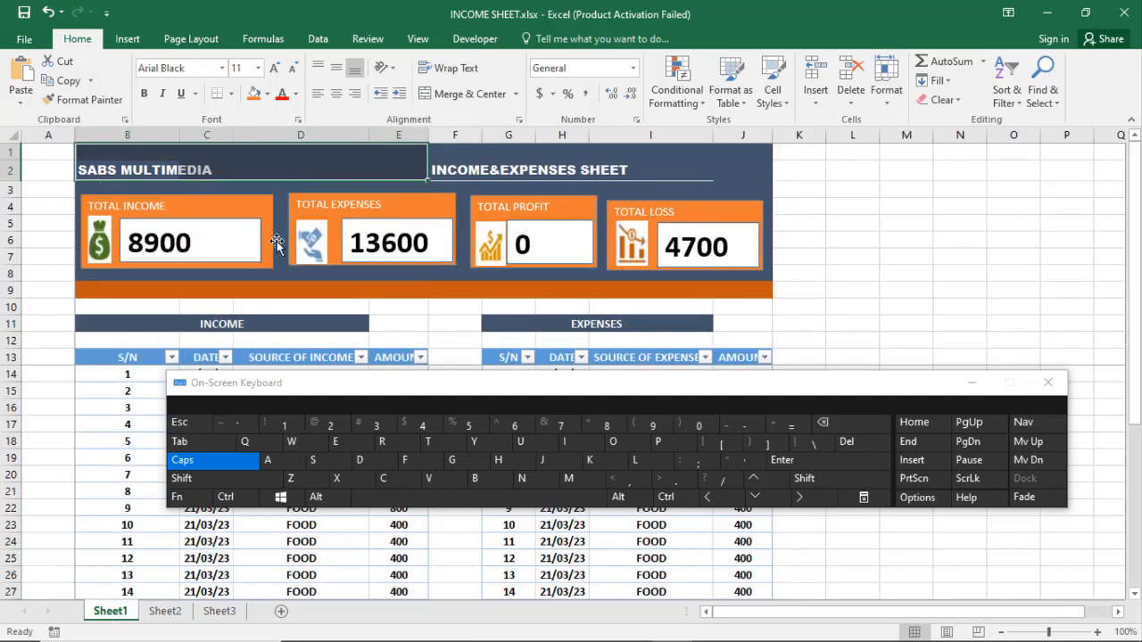
left_click(188, 241)
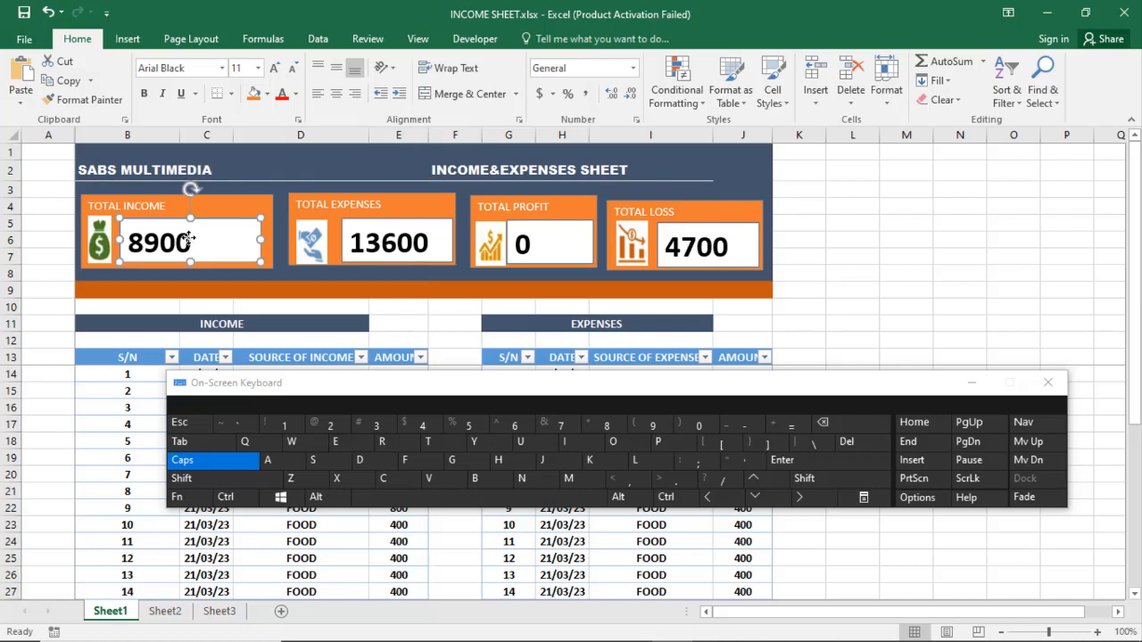
left_click(416, 246)
left_click(568, 257)
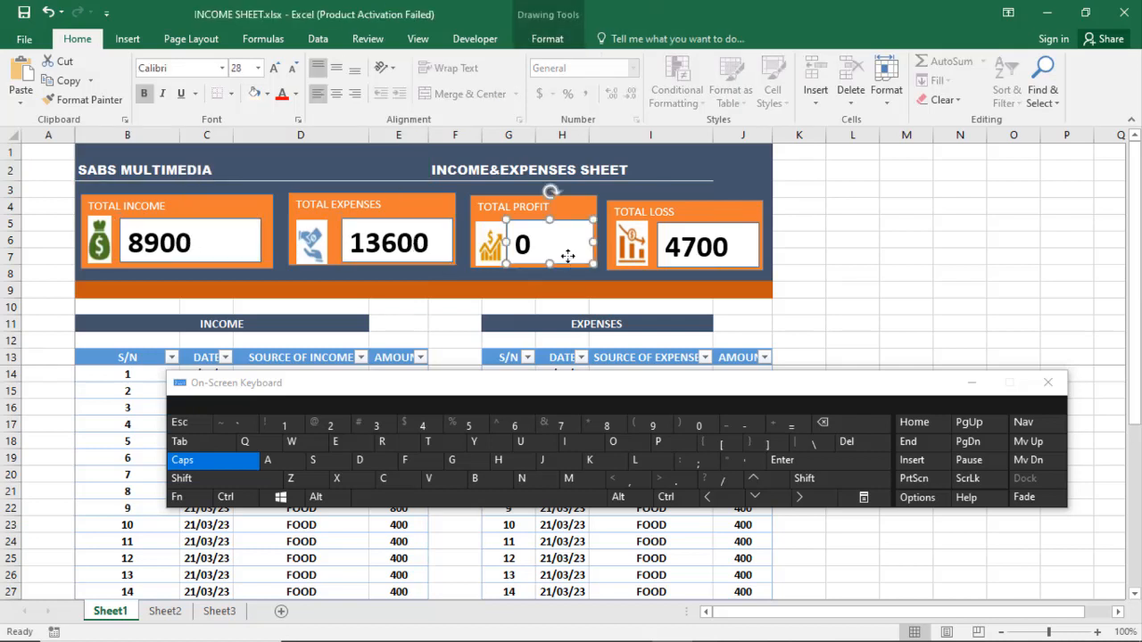
left_click(309, 328)
left_click(551, 322)
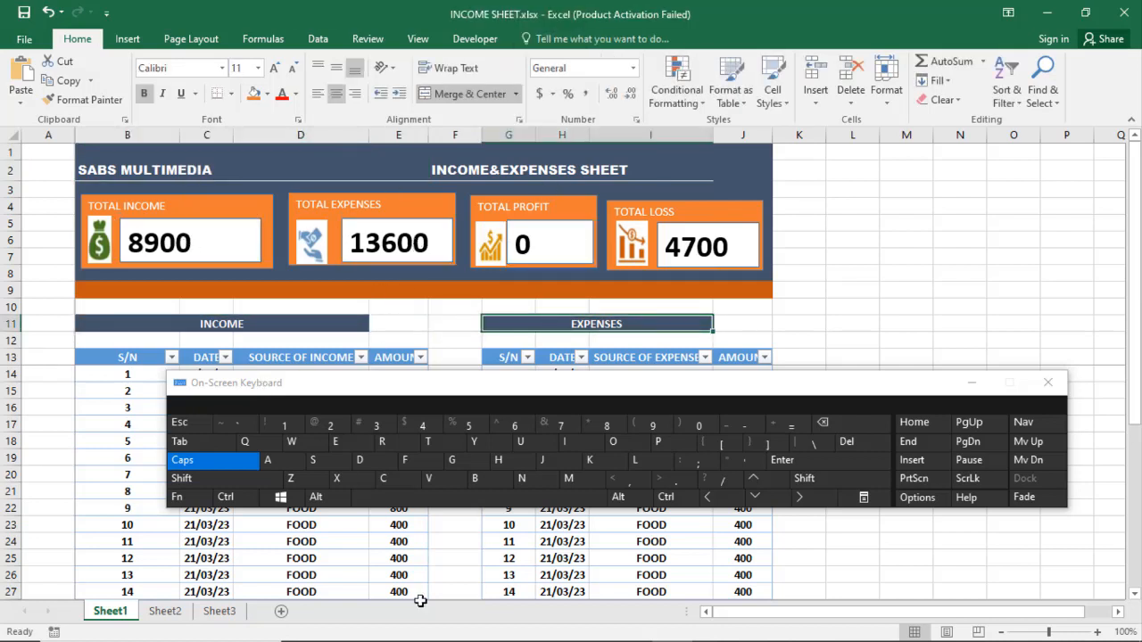
Step: Enter the section heading INCOME in cell C9 of Sheet3
left_click(220, 612)
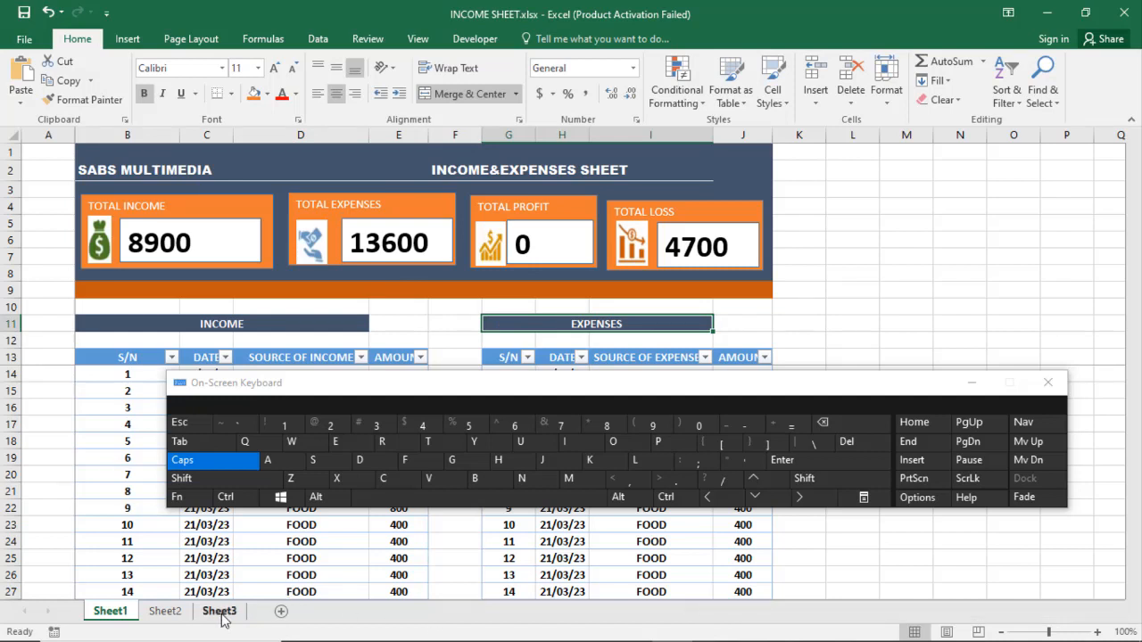
left_click(130, 303)
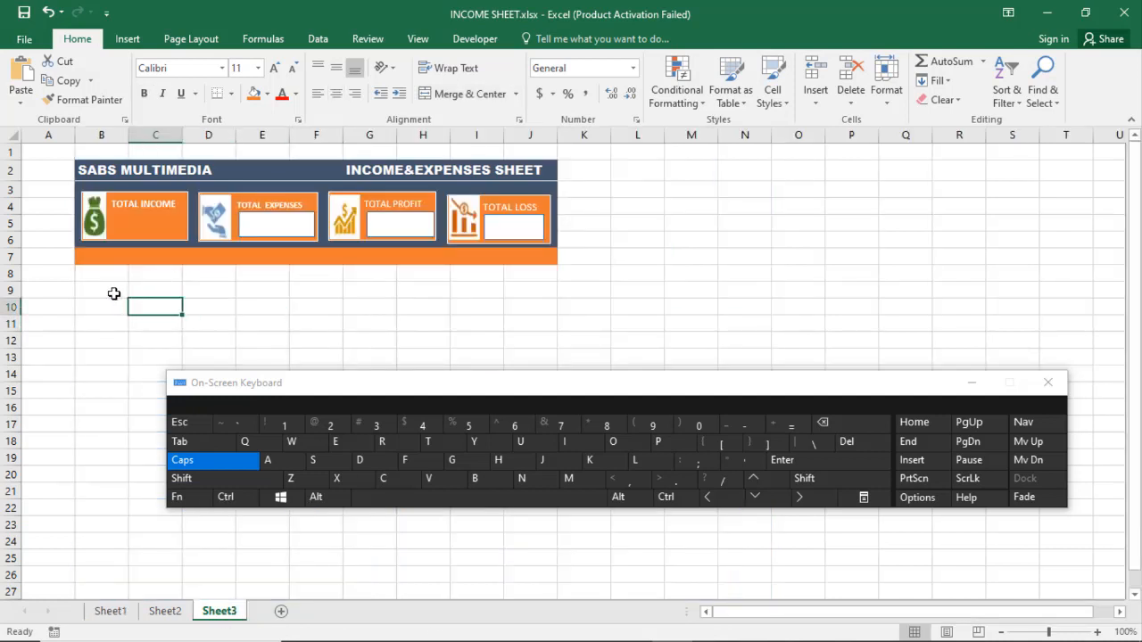
left_click(115, 293)
left_click(149, 294)
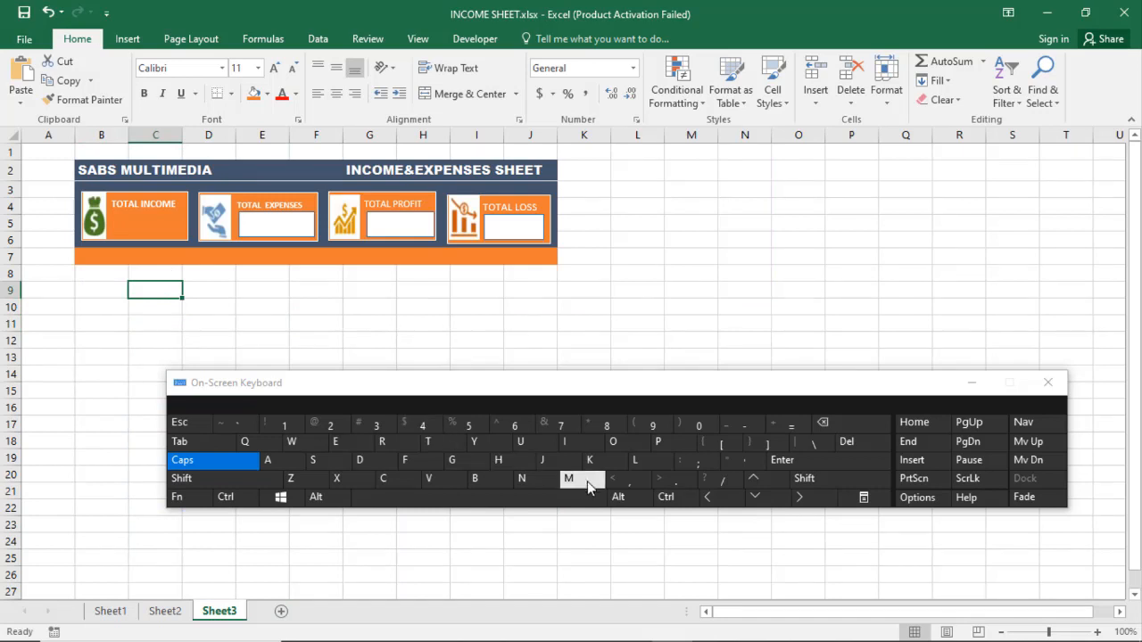
left_click(562, 446)
left_click(522, 478)
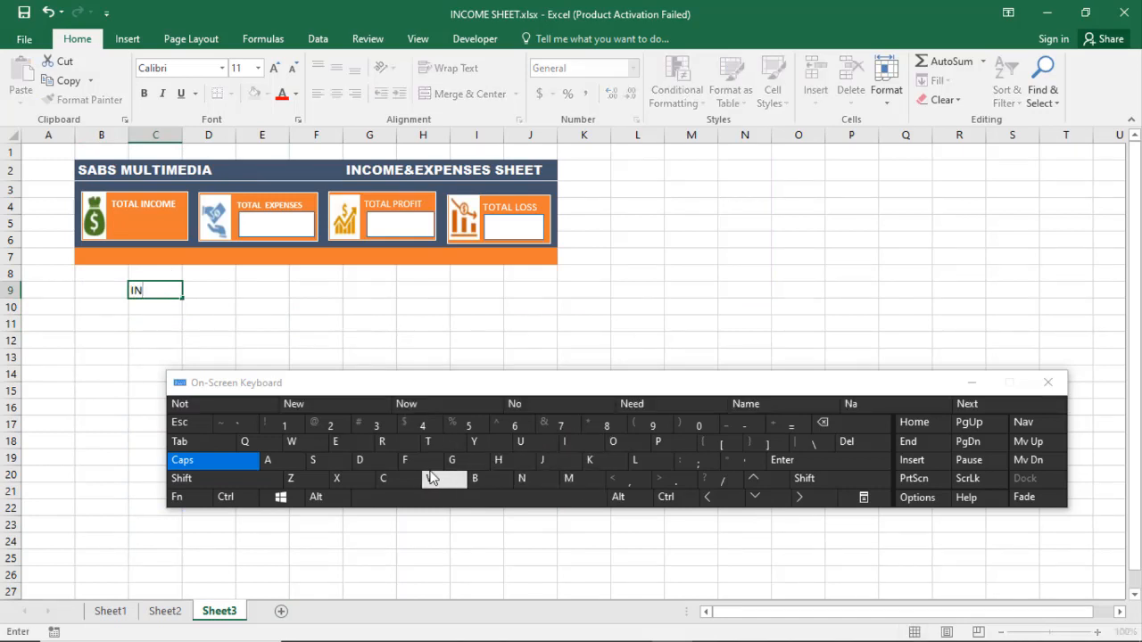
left_click(359, 459)
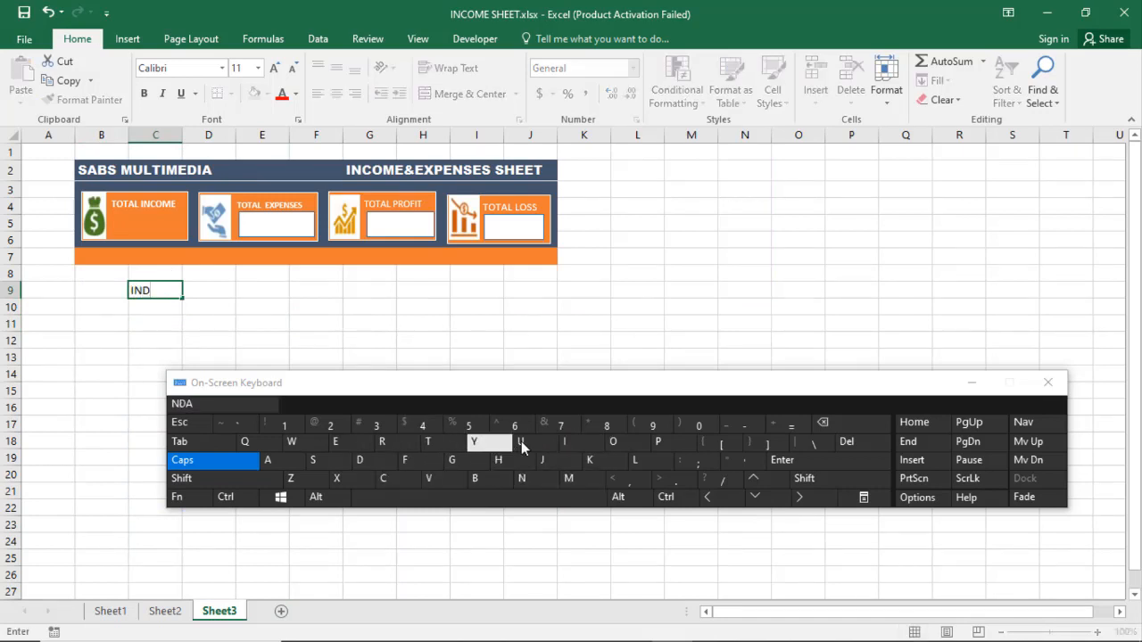
left_click(823, 422)
left_click(393, 482)
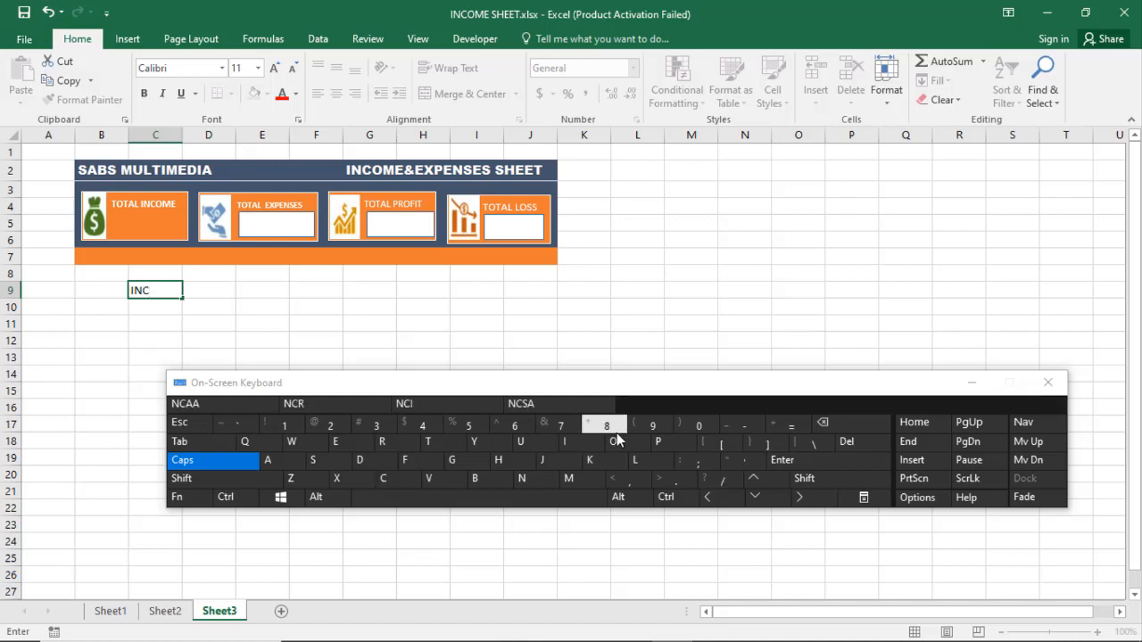
left_click(615, 441)
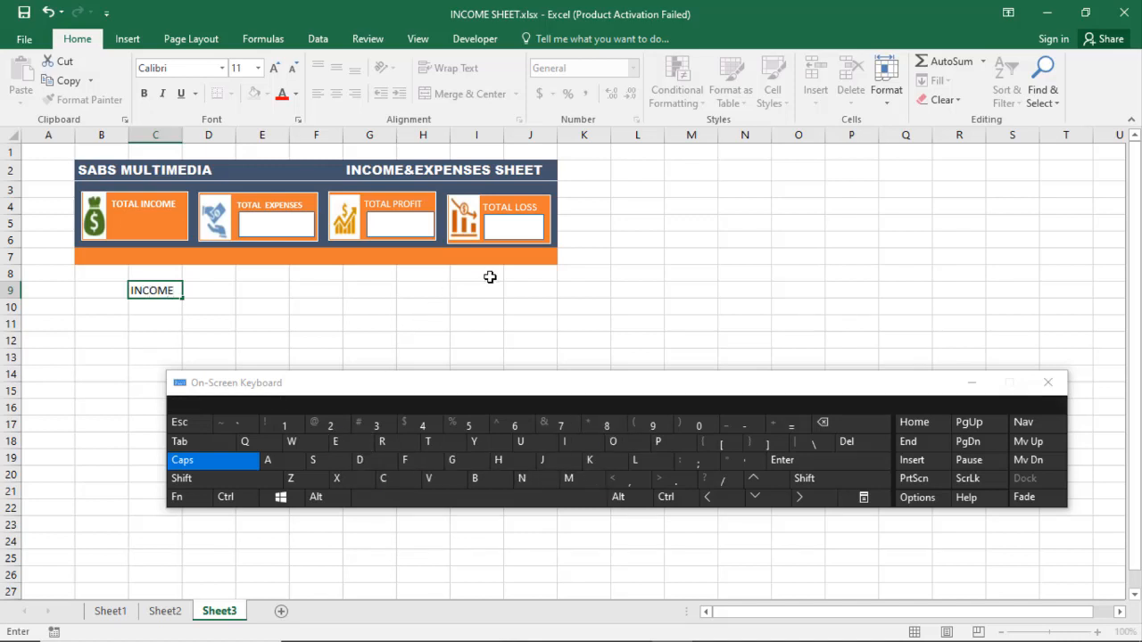
Step: Enter the section heading EXPENSES in cell I9
left_click(471, 297)
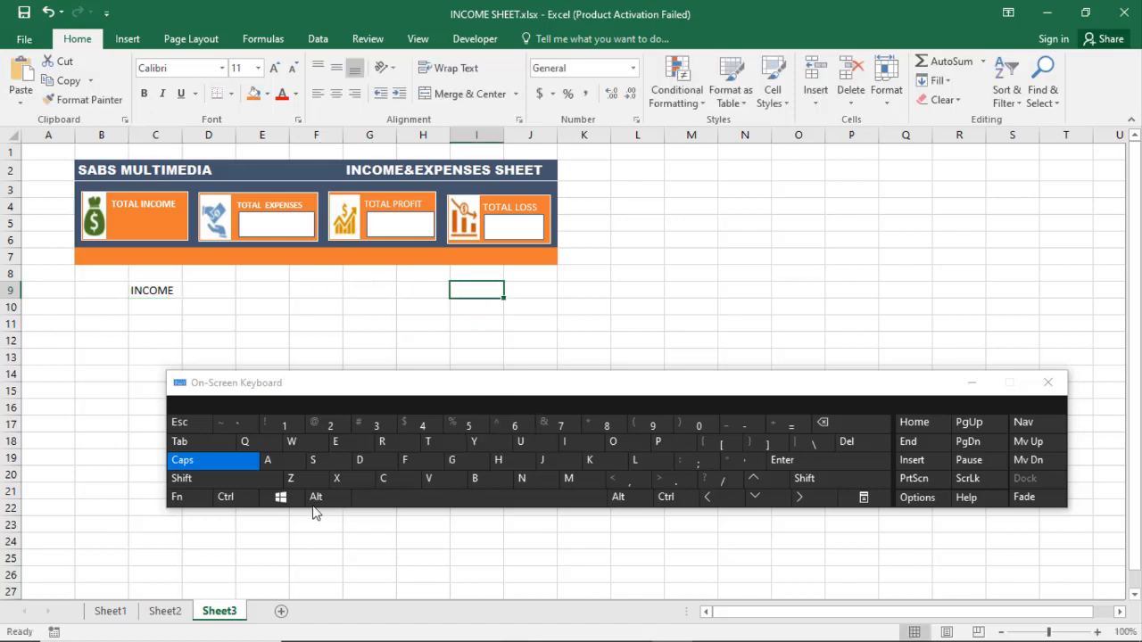
left_click(338, 445)
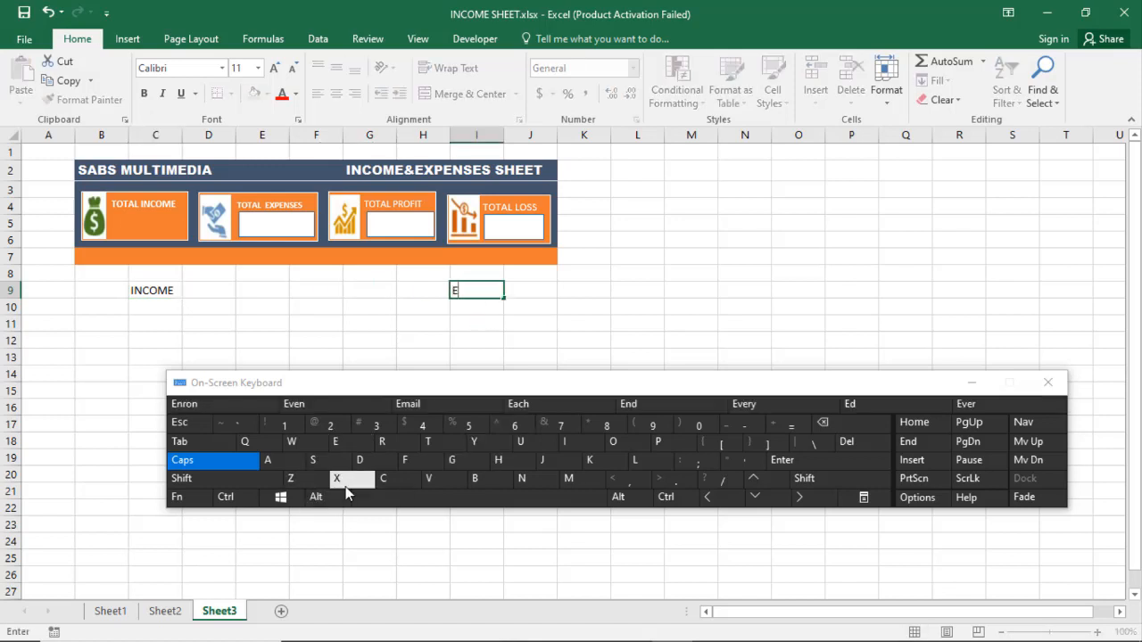
left_click(345, 485)
left_click(657, 441)
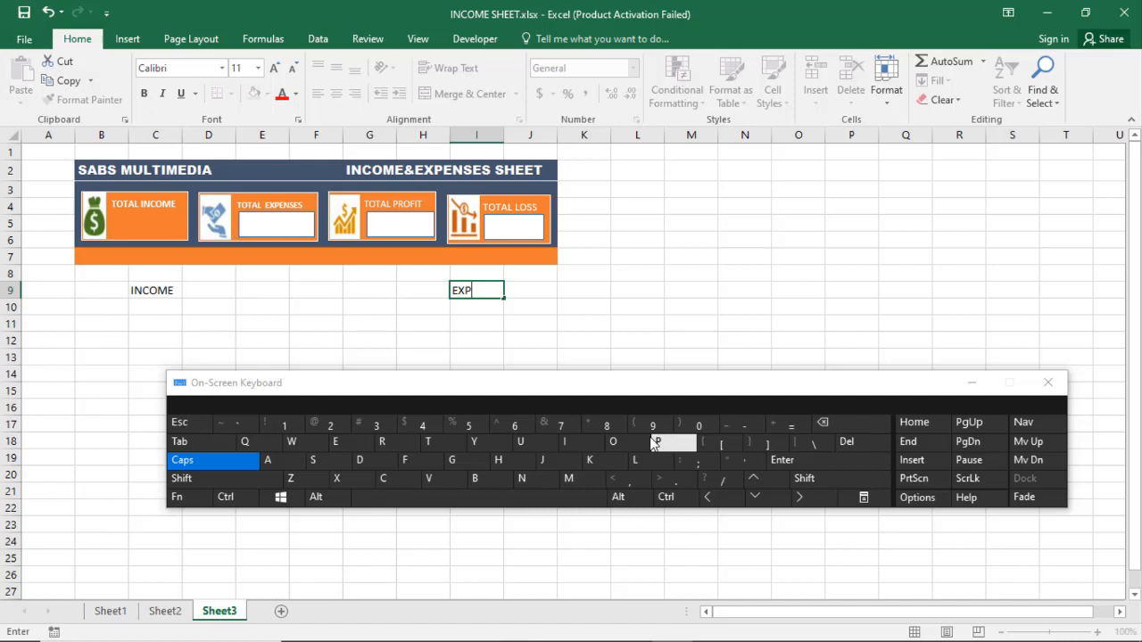
left_click(335, 443)
left_click(529, 481)
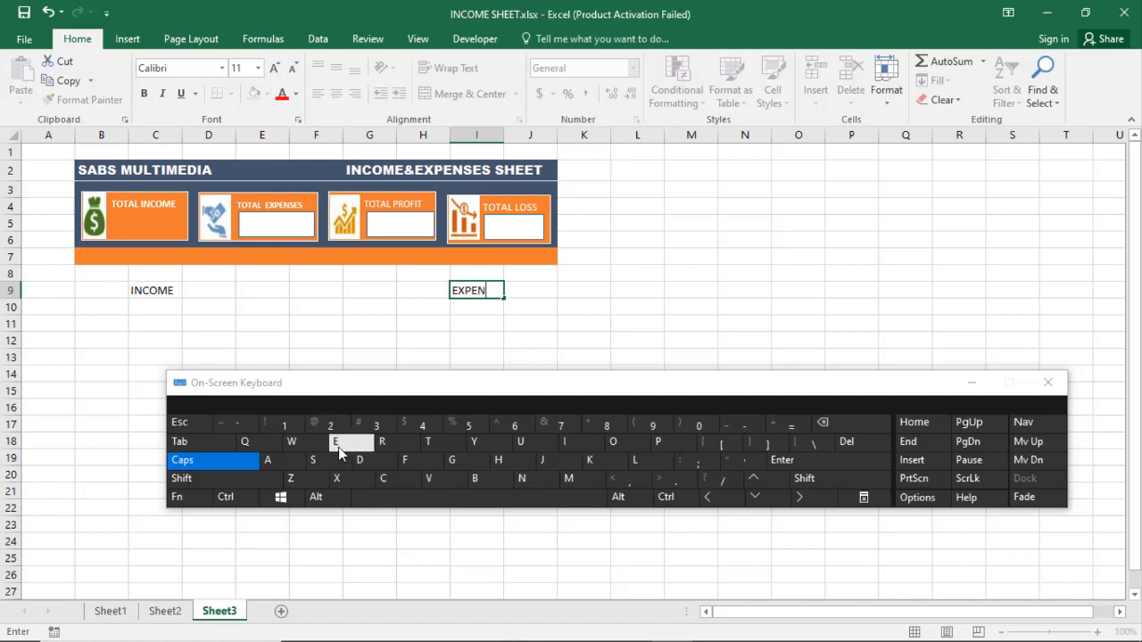
left_click(314, 459)
left_click(335, 443)
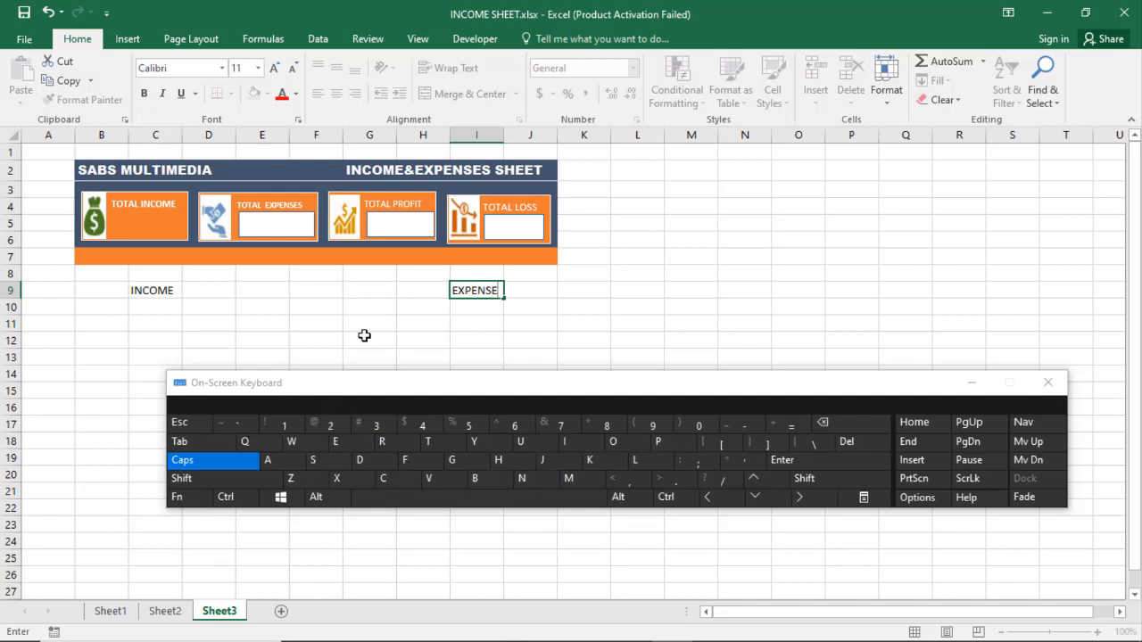
left_click(312, 460)
left_click(358, 355)
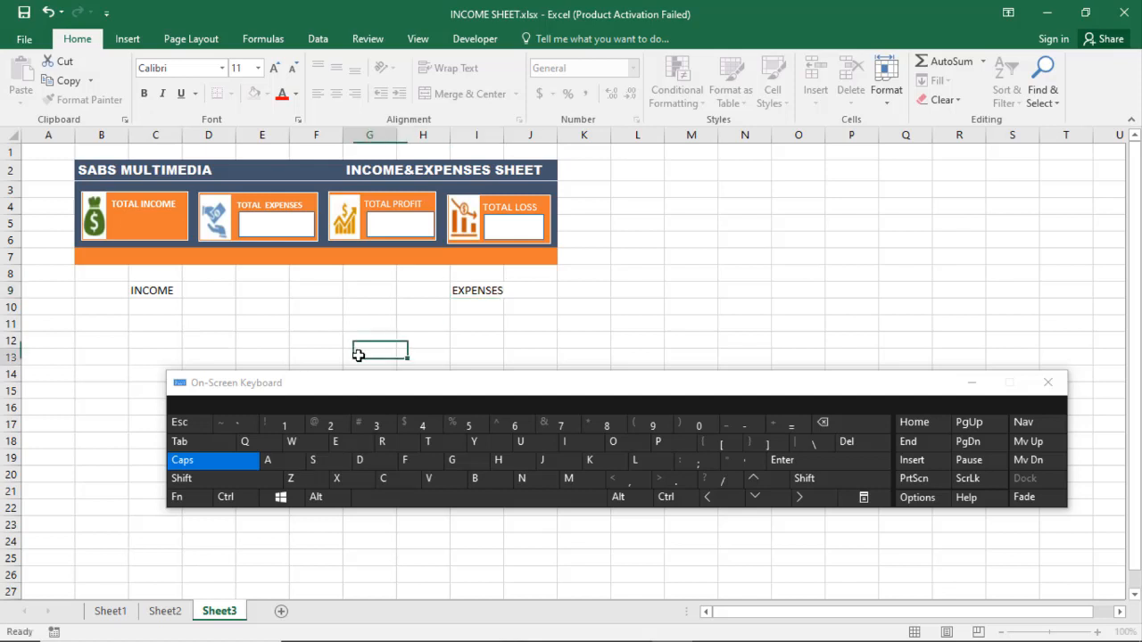
Step: Fill the INCOME heading cell C9 with the blue theme color
left_click(154, 305)
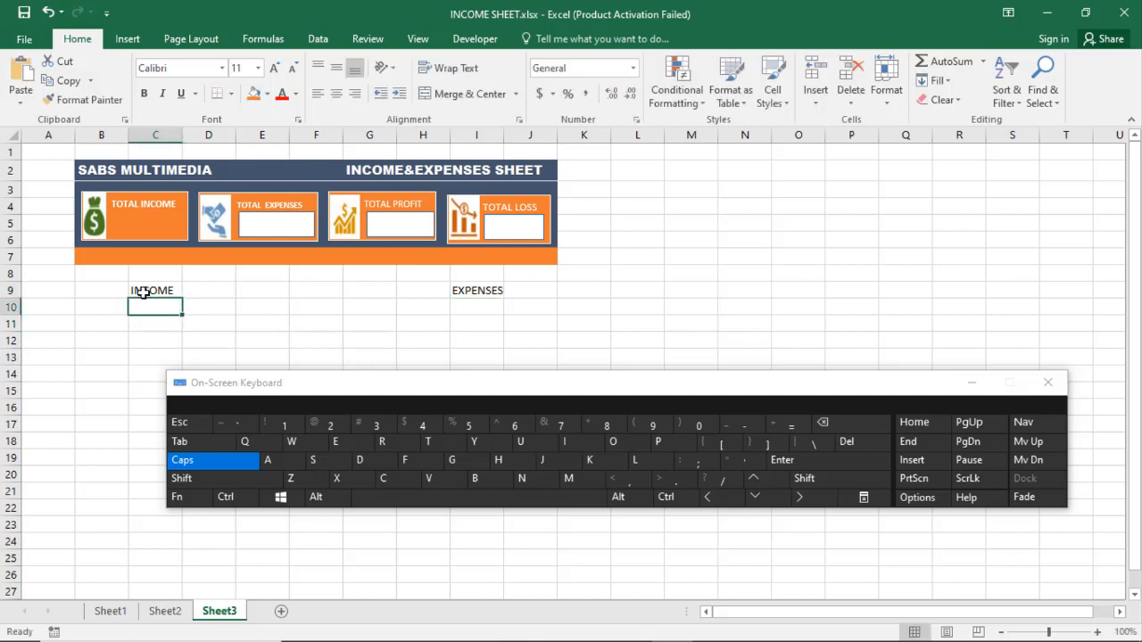
left_click(143, 292)
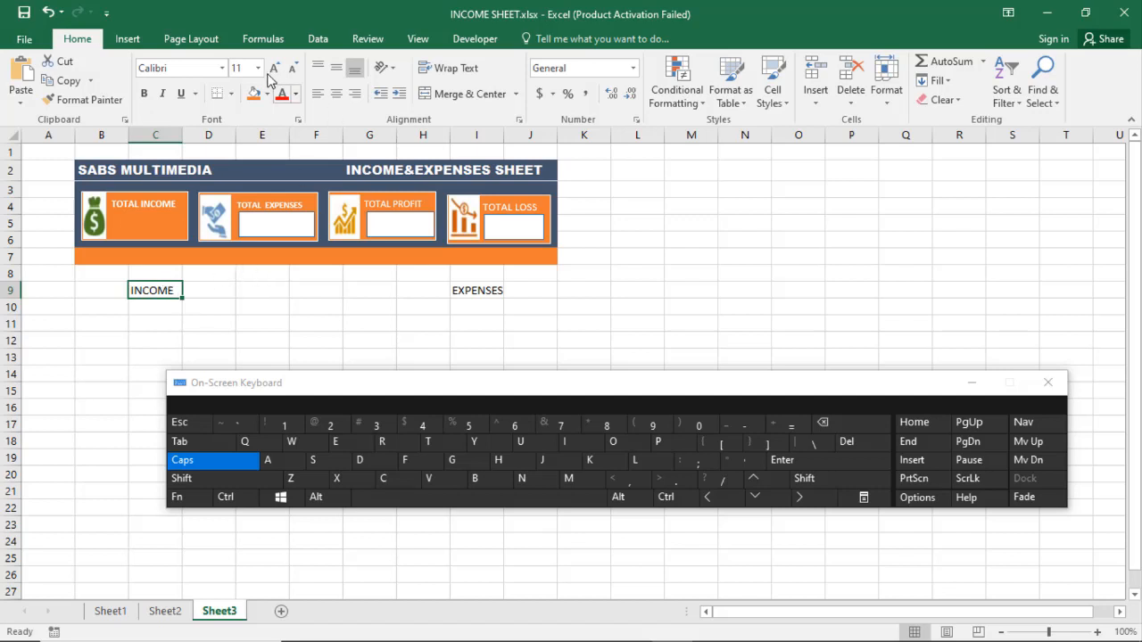
left_click(266, 93)
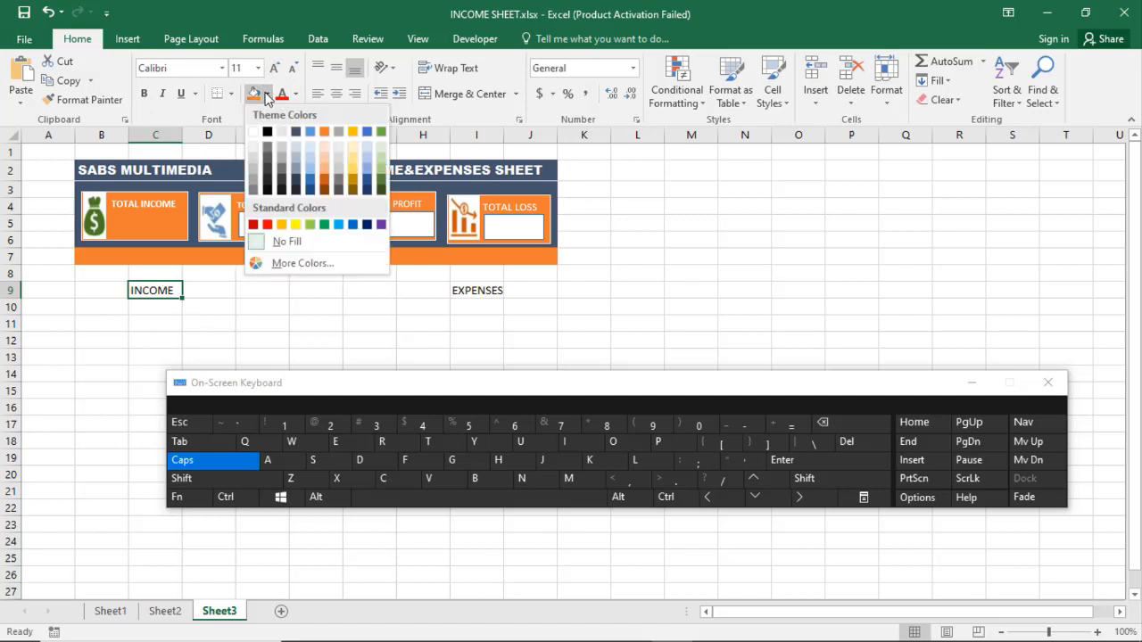
left_click(310, 132)
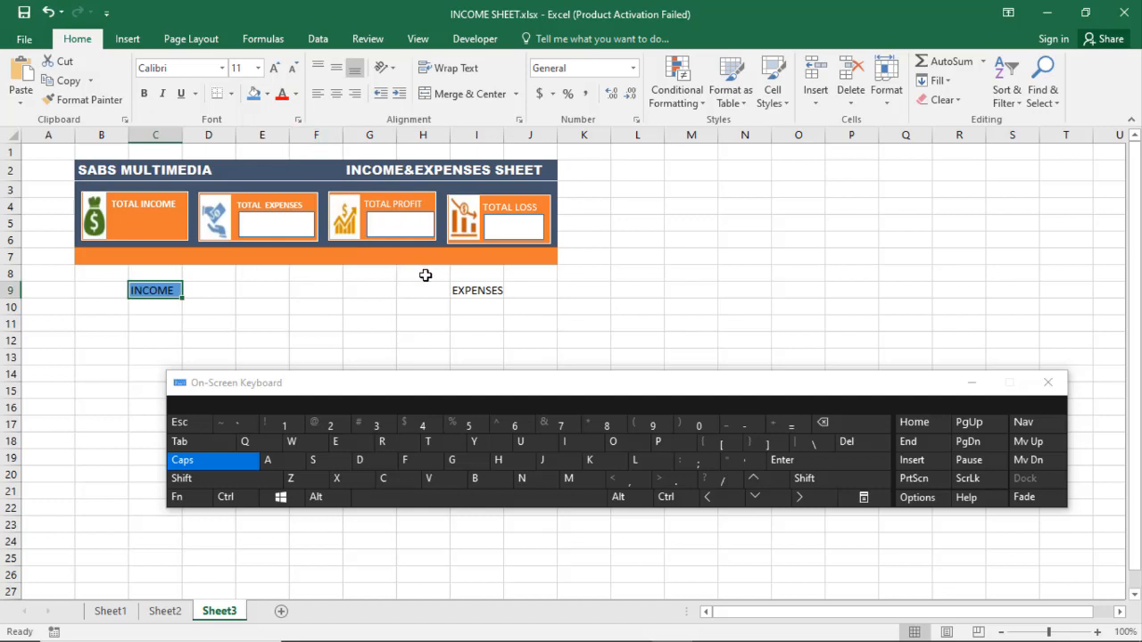
Step: Fill the EXPENSES heading cell I9 with the same blue theme color as the INCOME heading
left_click(467, 297)
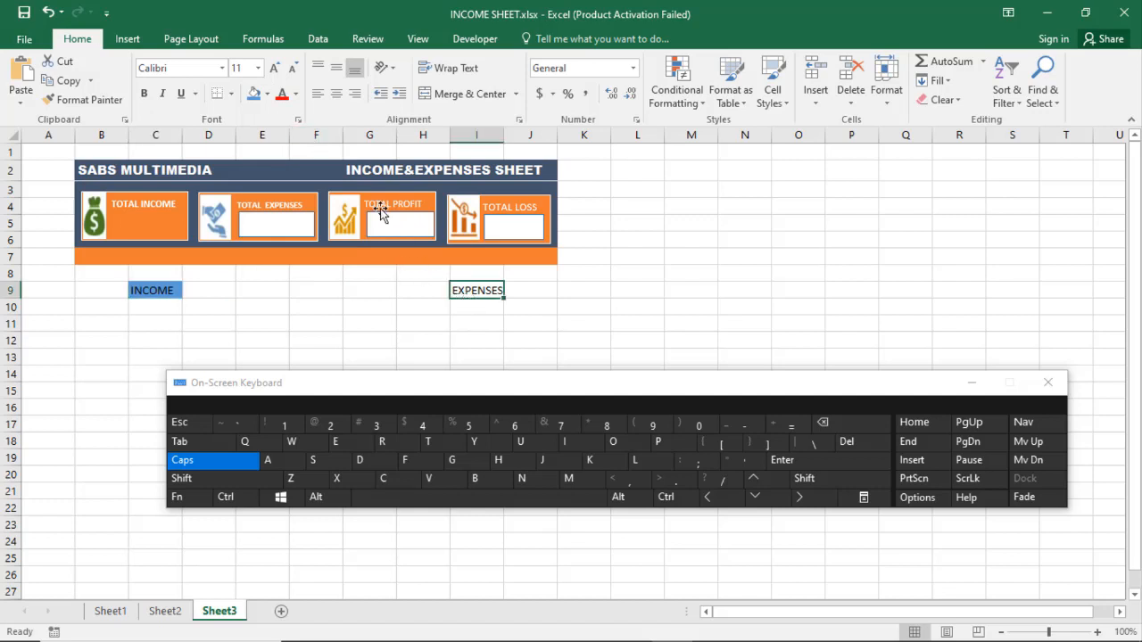
left_click(254, 94)
Step: Format the INCOME heading in C9 and the EXPENSES heading in I9 as bold white text
left_click(165, 298)
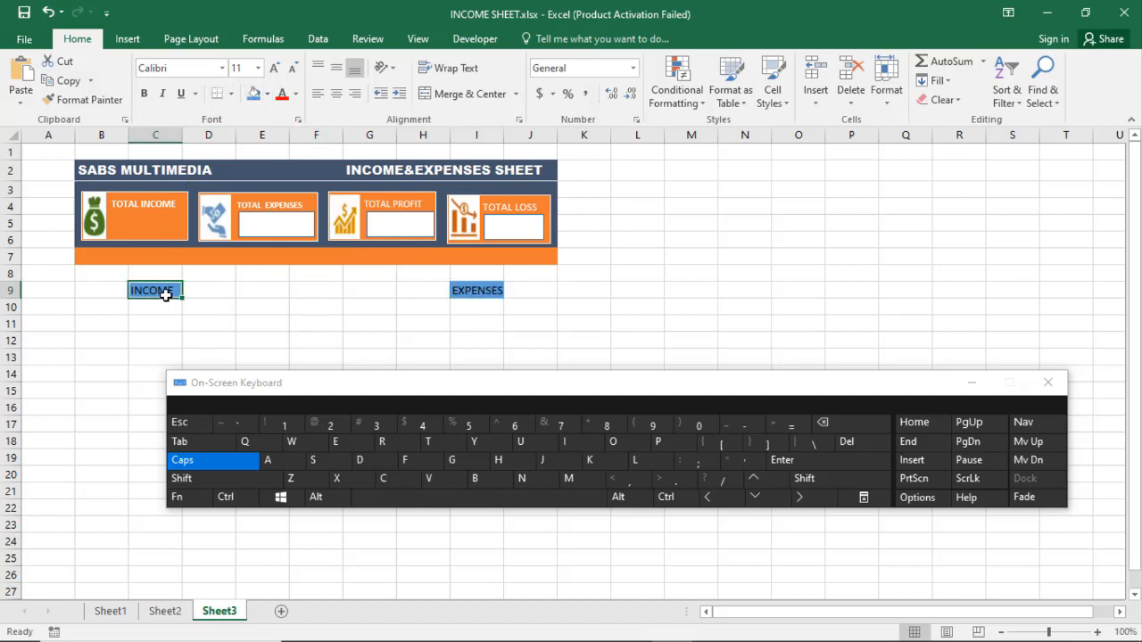
left_click(144, 93)
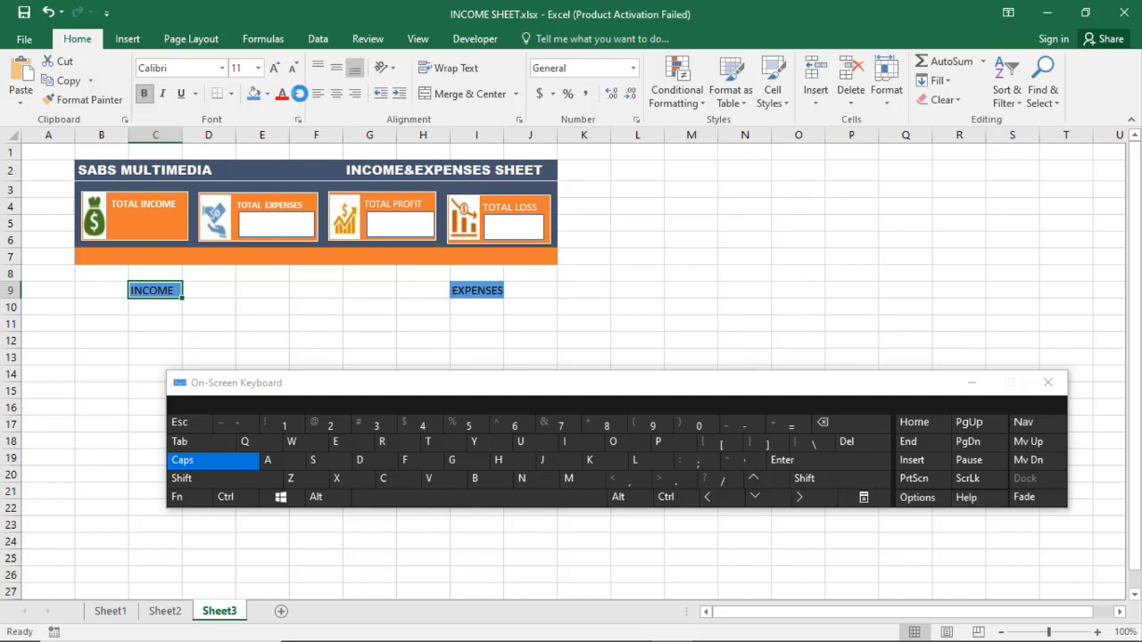
left_click(296, 93)
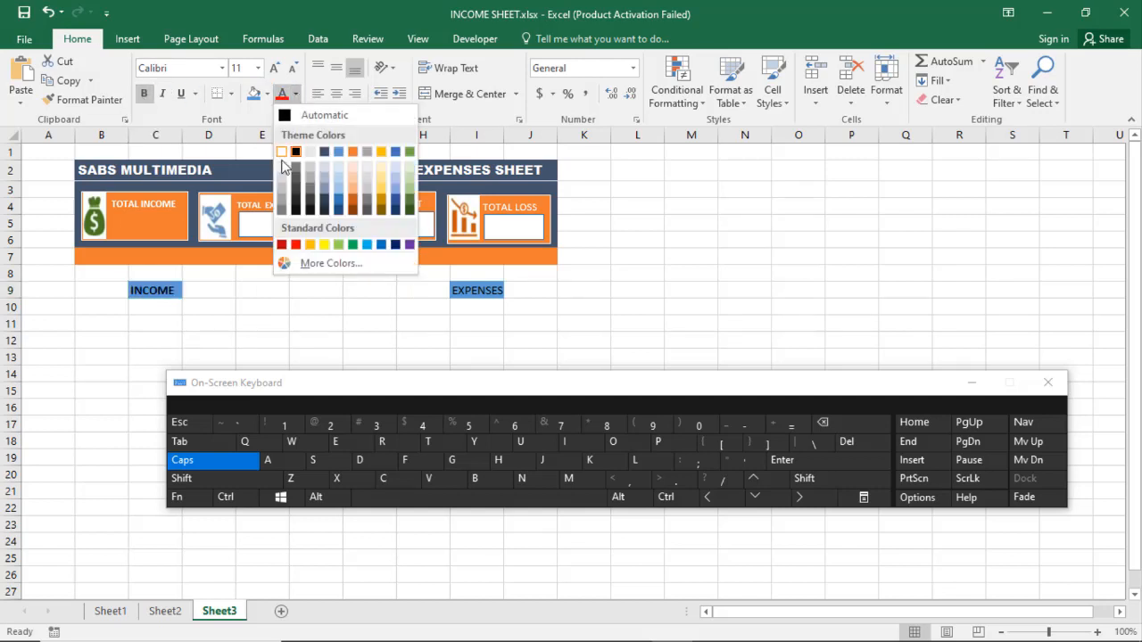
left_click(281, 152)
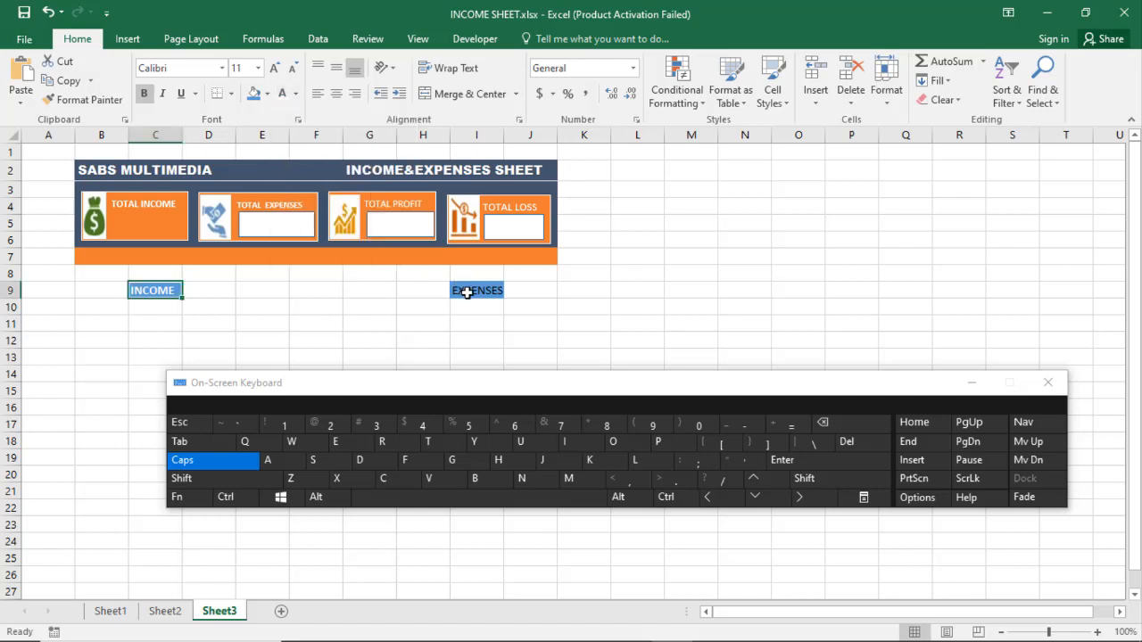
left_click(466, 293)
left_click(143, 93)
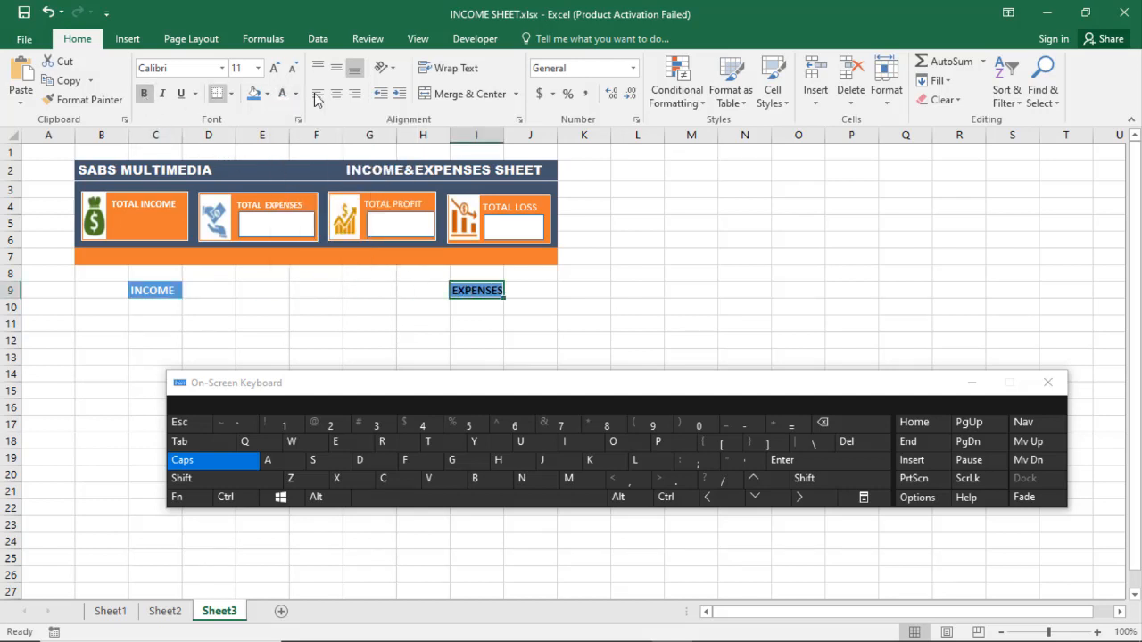
left_click(281, 93)
left_click(410, 341)
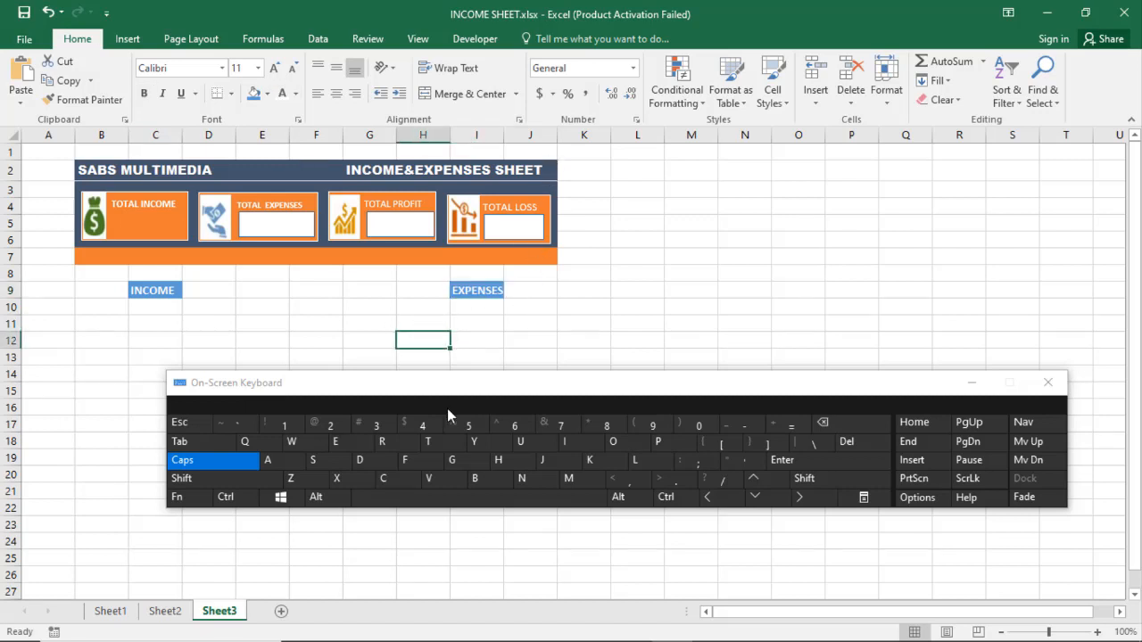
Step: Examine the column headers of the INCOME table in row 13 of Sheet1
left_click_drag(439, 396, 349, 419)
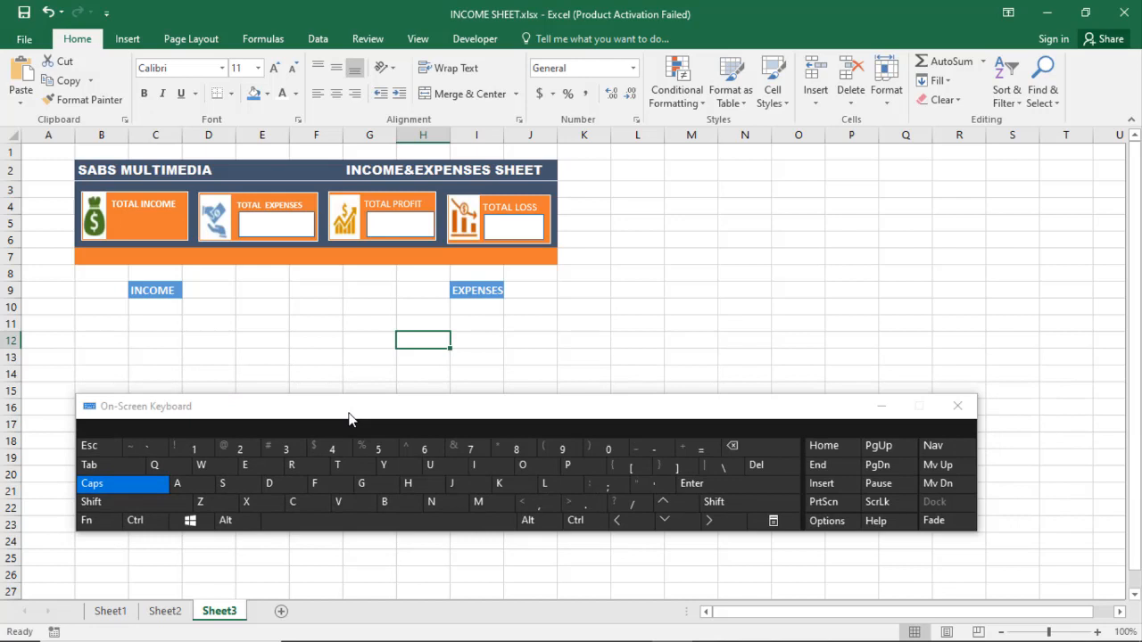
left_click(107, 612)
left_click(141, 357)
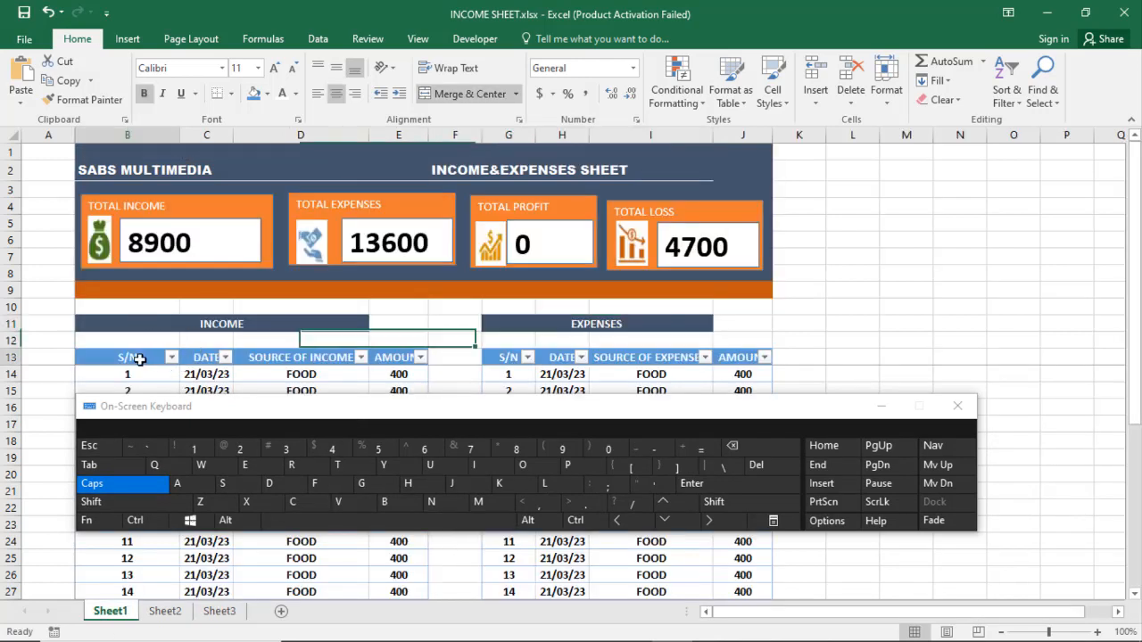
left_click(295, 358)
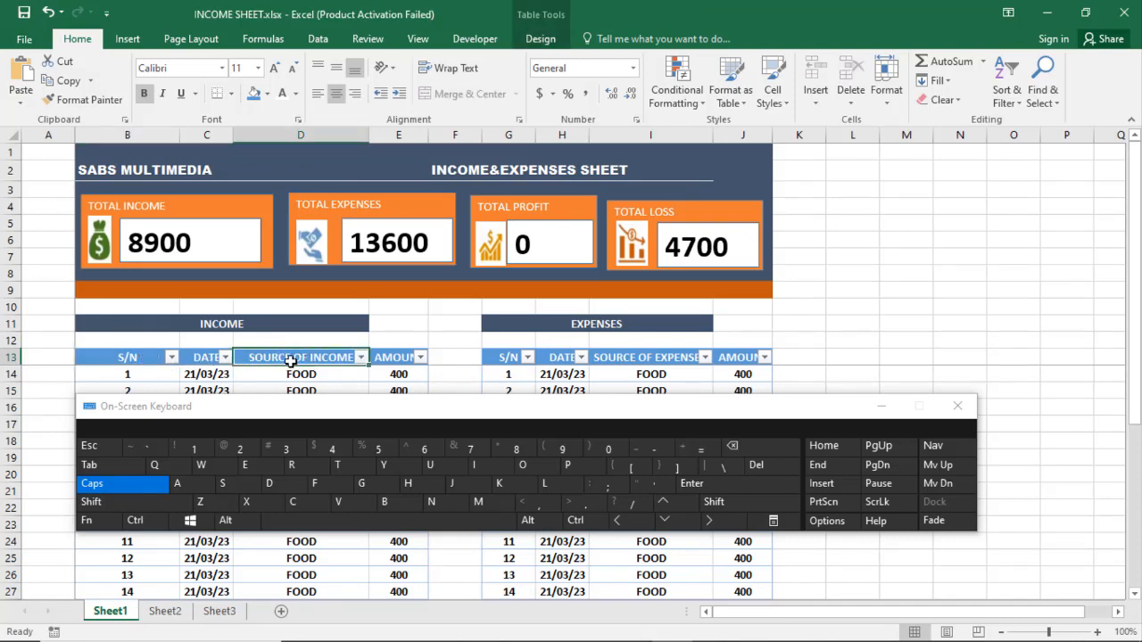
left_click(66, 385)
left_click_drag(110, 356, 389, 360)
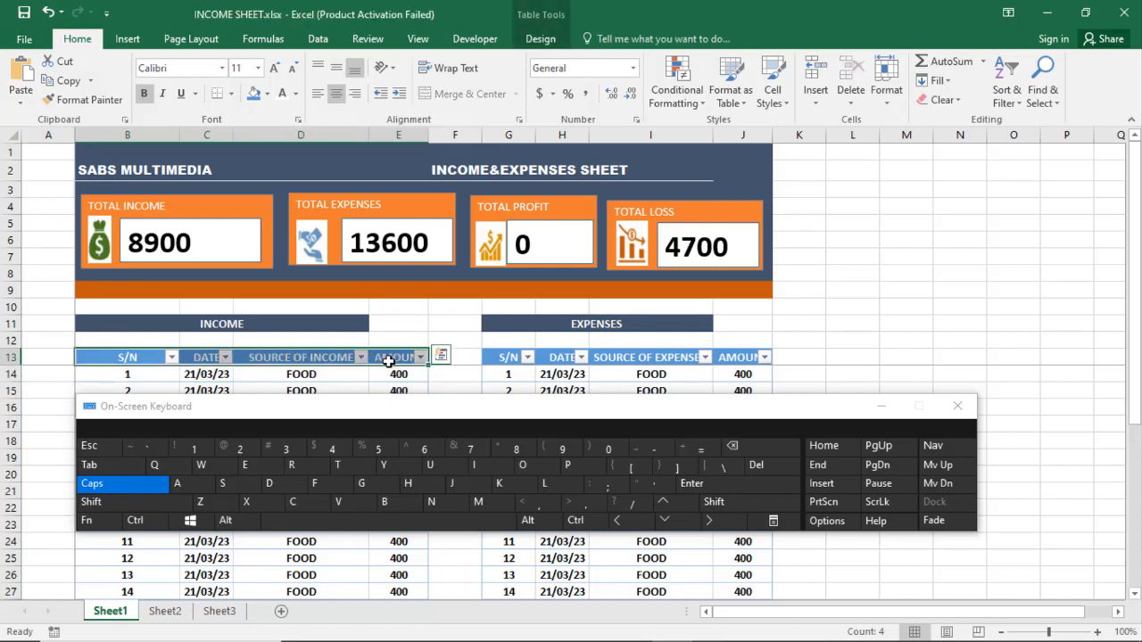
Step: Enter the column headers S/N in cell B10 and DATE in cell C10 of Sheet3
left_click(219, 611)
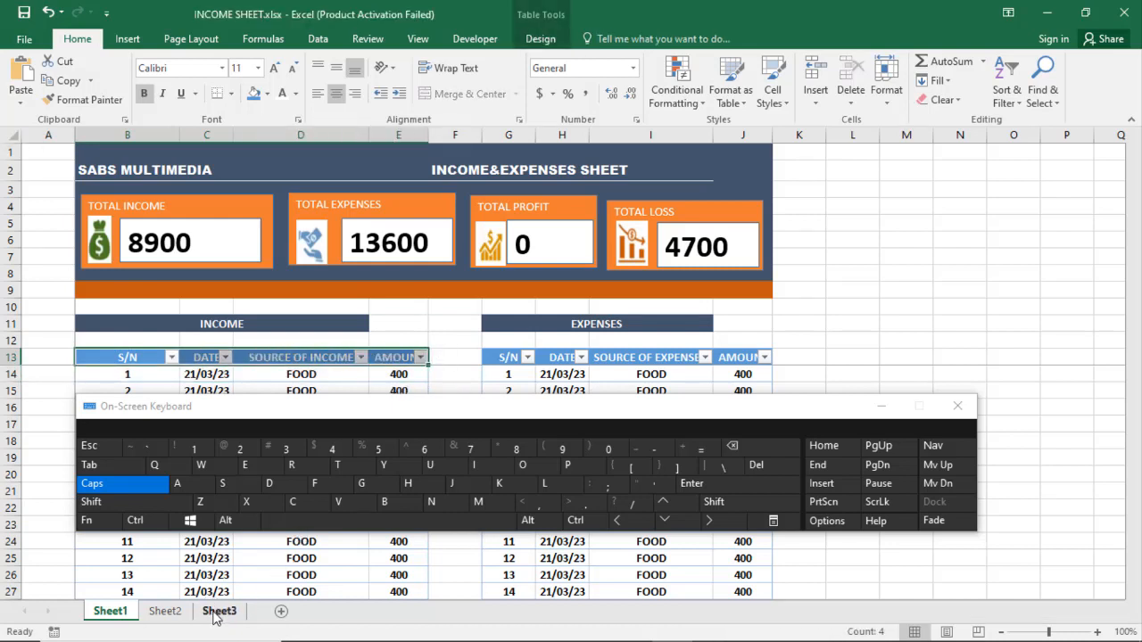
left_click(106, 309)
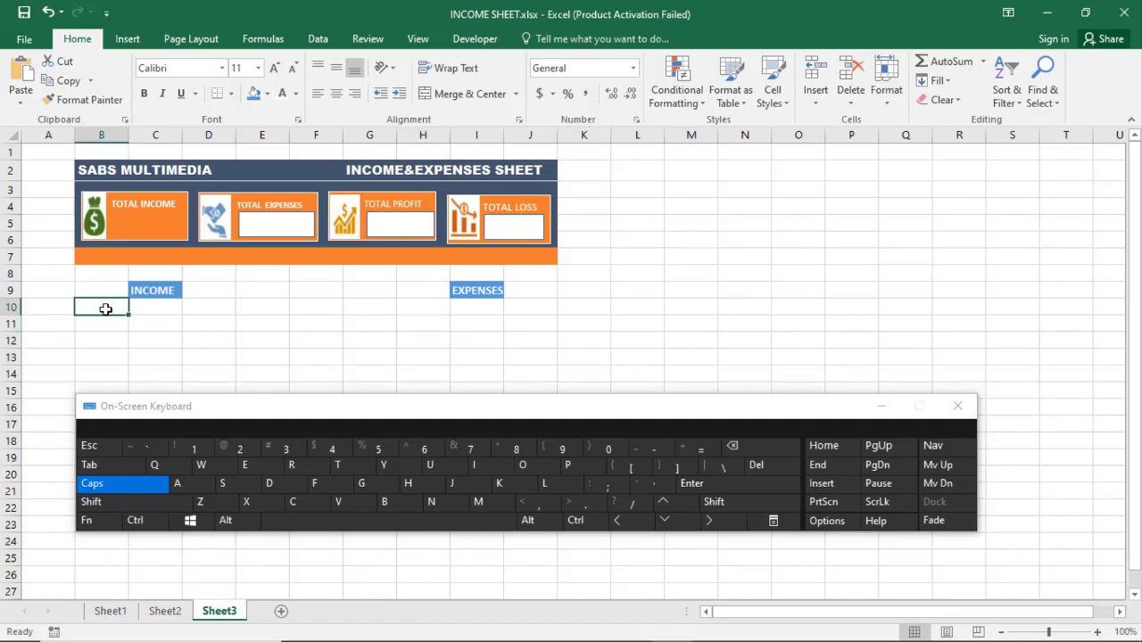
left_click(236, 489)
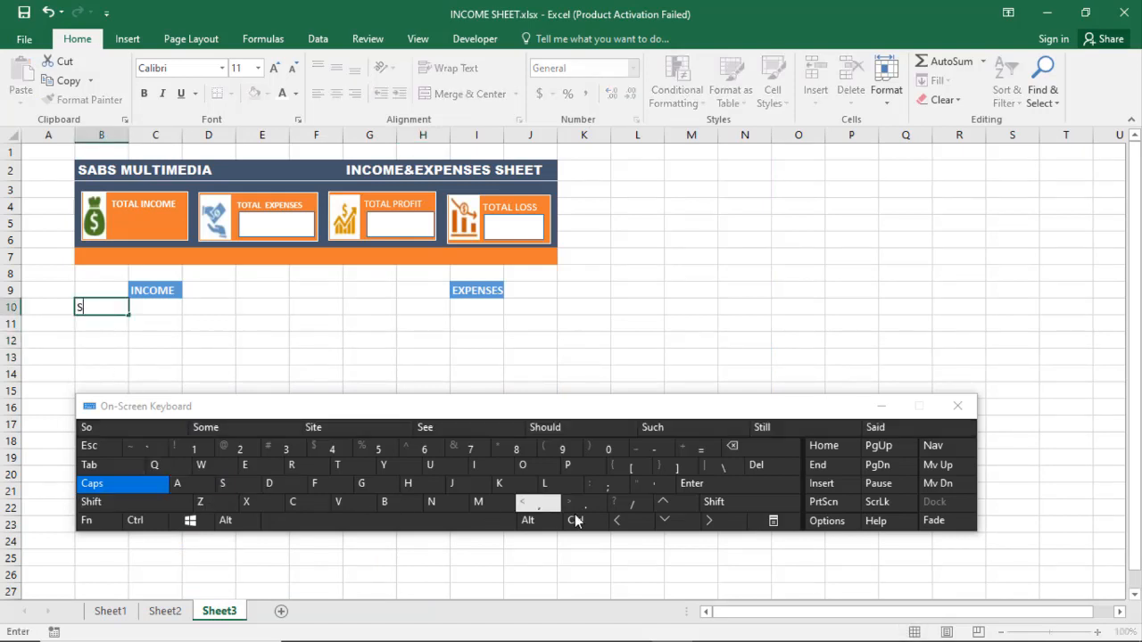
left_click(632, 502)
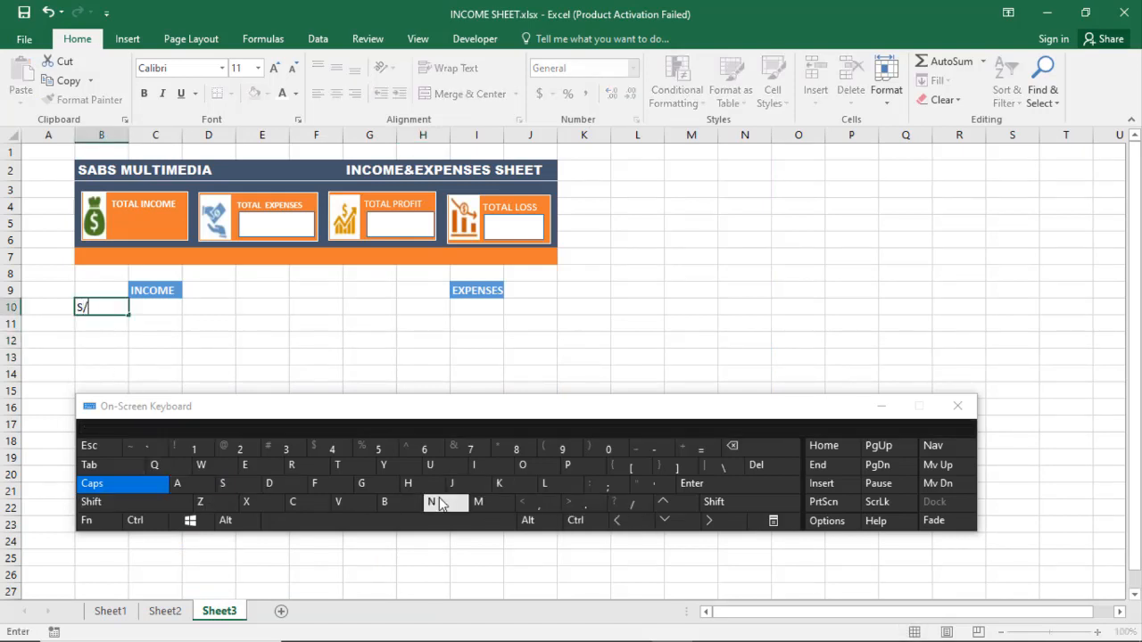
left_click(157, 307)
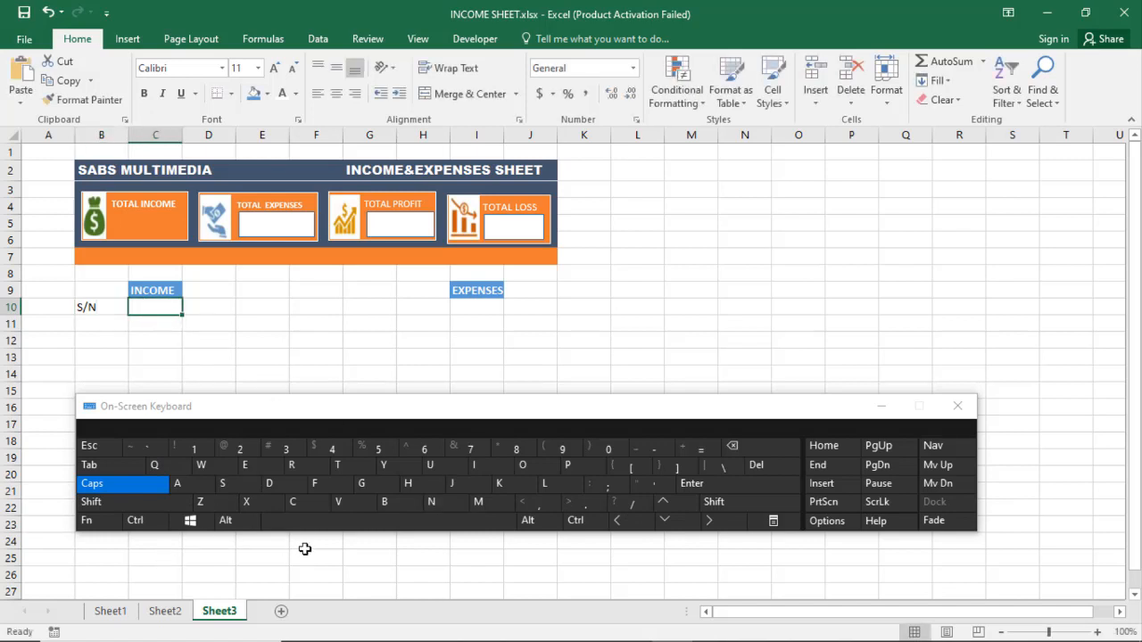
left_click(279, 489)
left_click(187, 488)
left_click(342, 470)
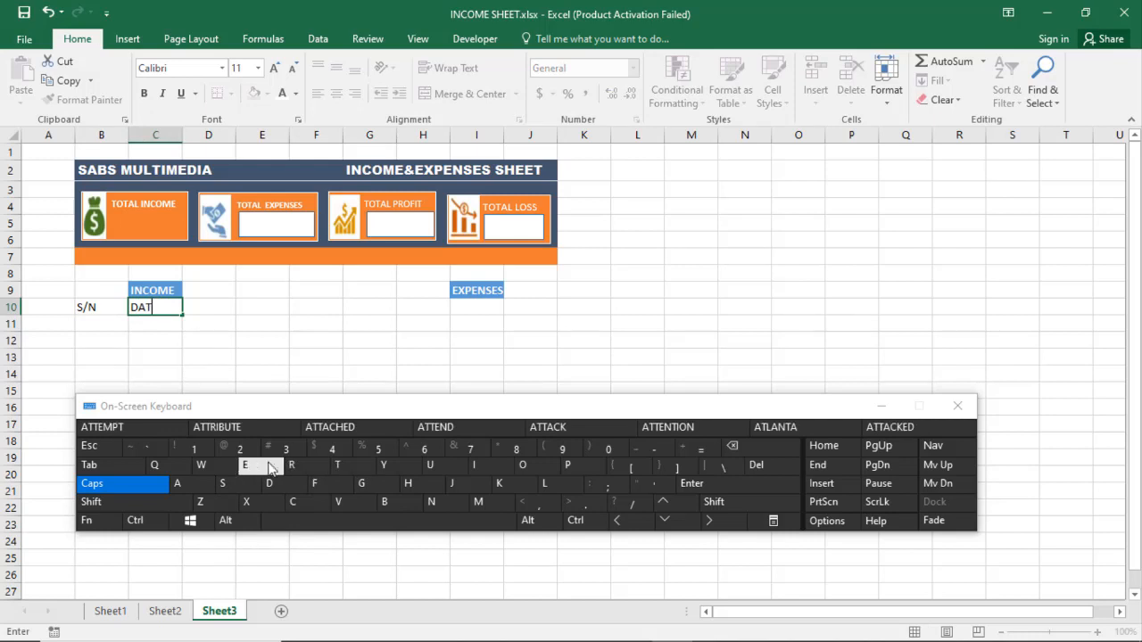
left_click(256, 469)
Step: Enter the column header SOURCE OF INCOME in cell D10
left_click(223, 308)
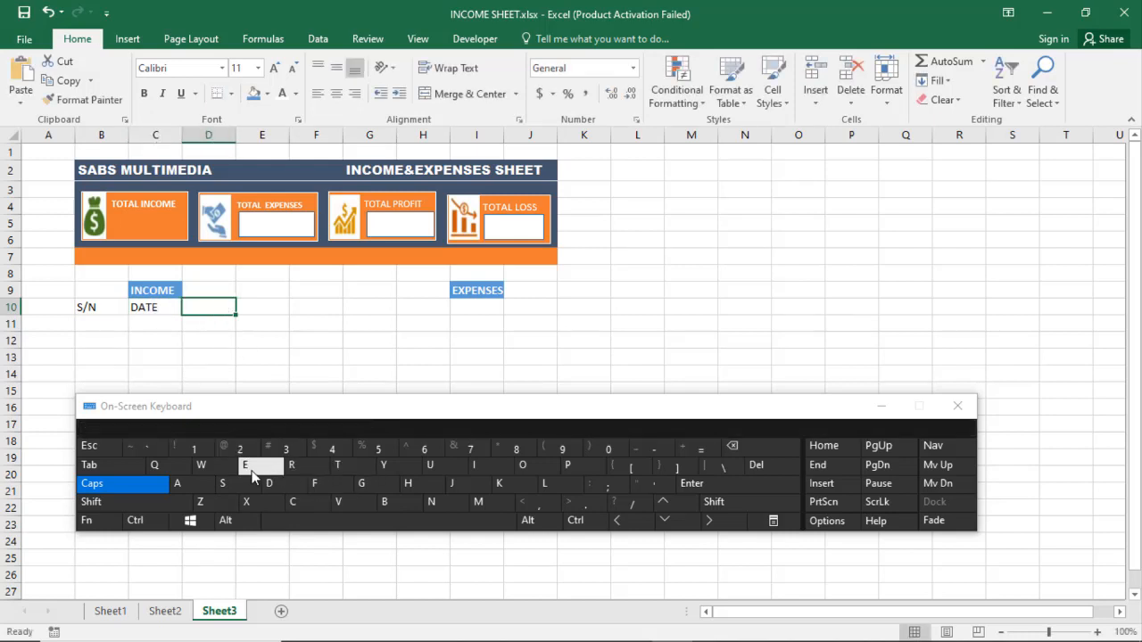
left_click(222, 483)
left_click(524, 465)
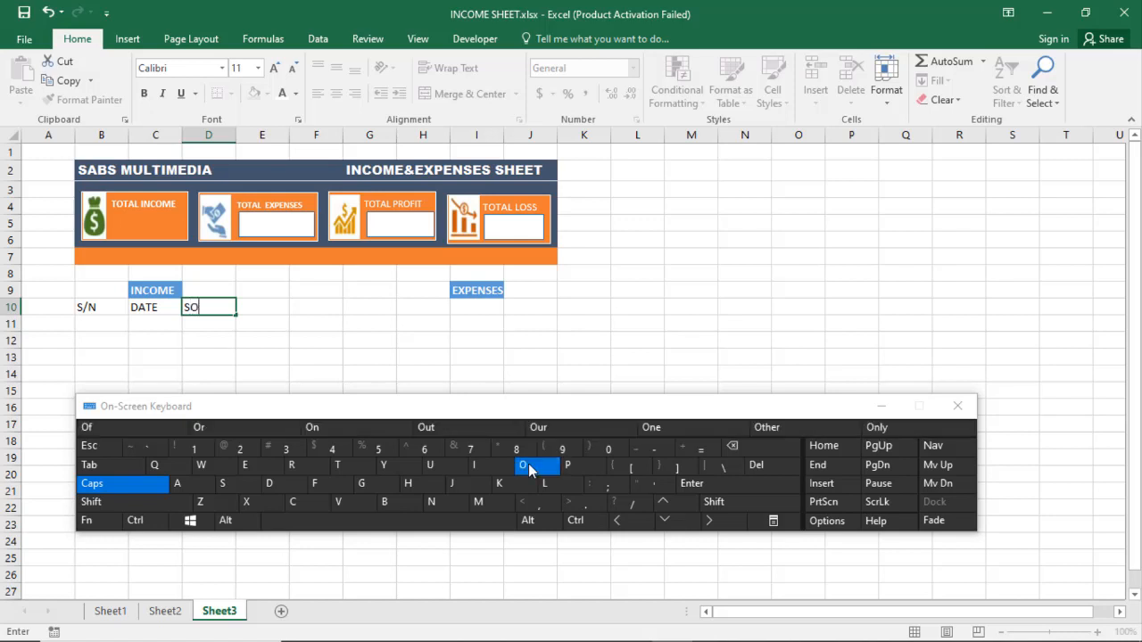
left_click(430, 467)
left_click(290, 464)
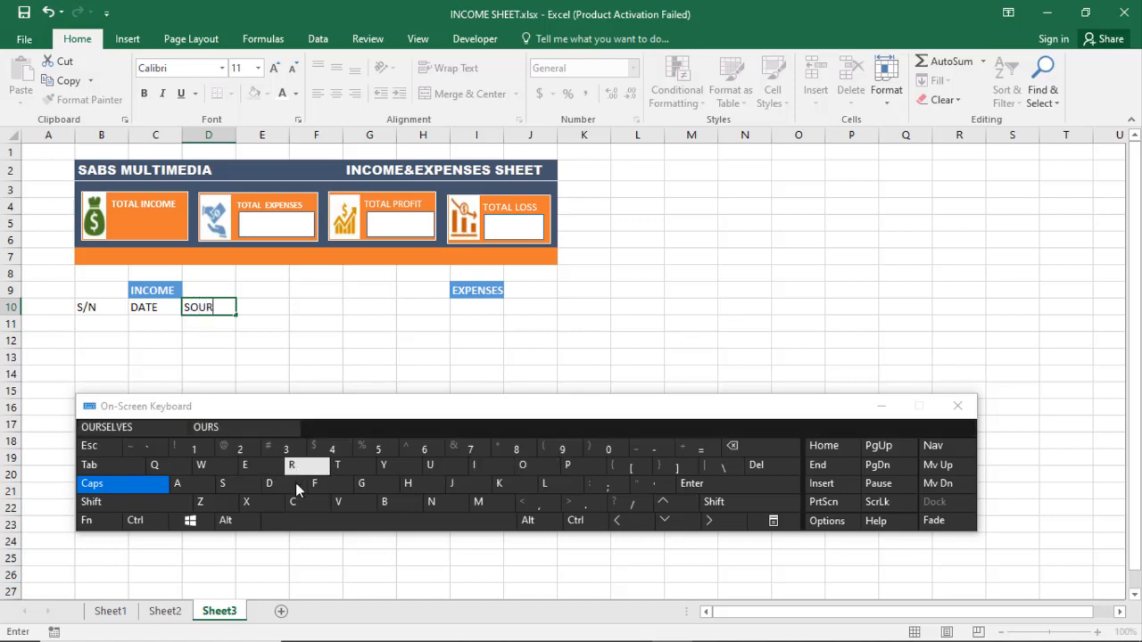
left_click(296, 504)
left_click(245, 465)
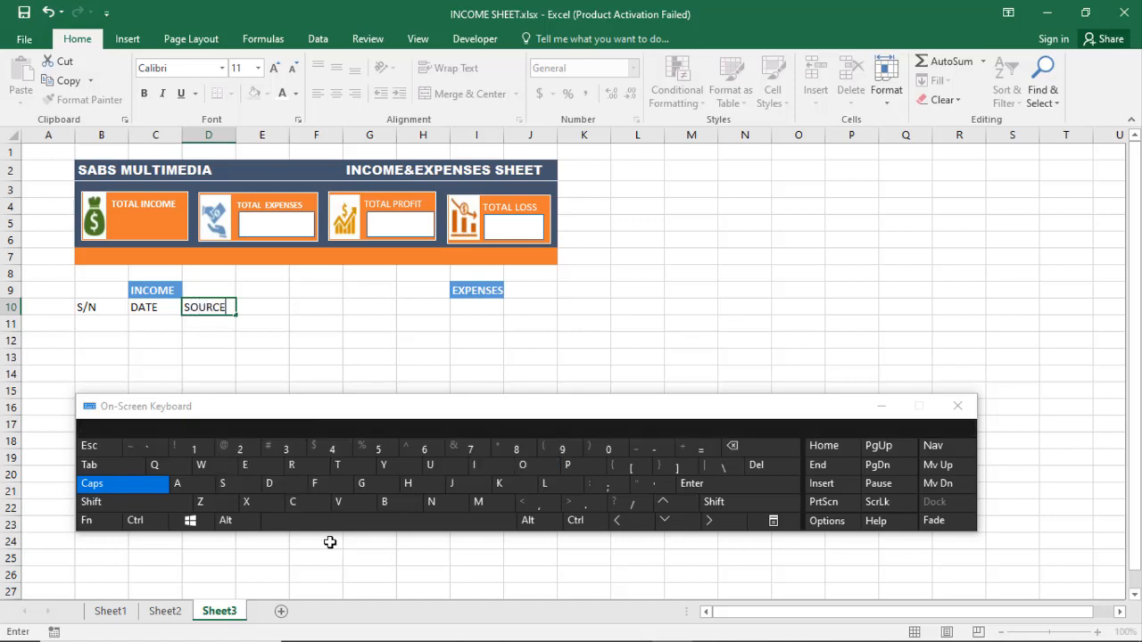
left_click(524, 464)
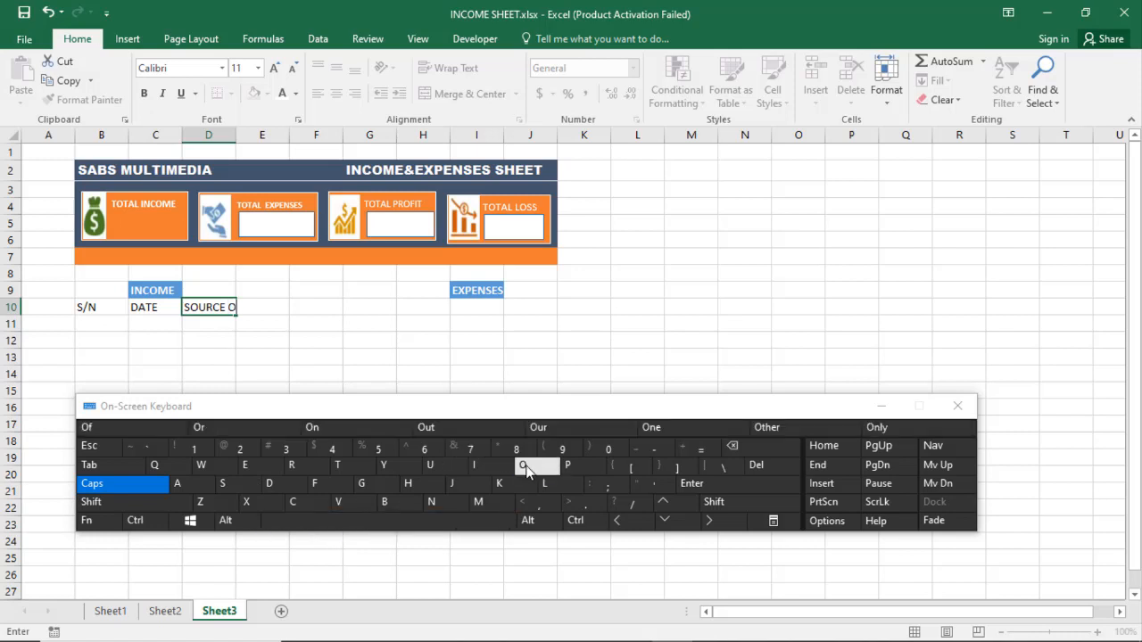
left_click(314, 482)
left_click(366, 521)
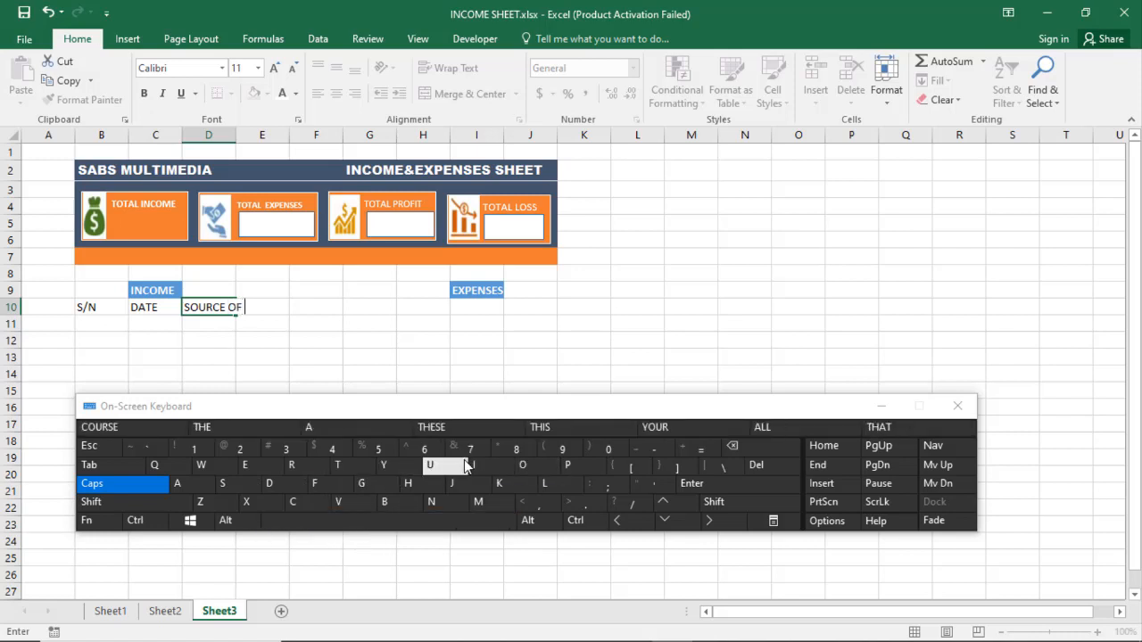
left_click(474, 465)
left_click(436, 508)
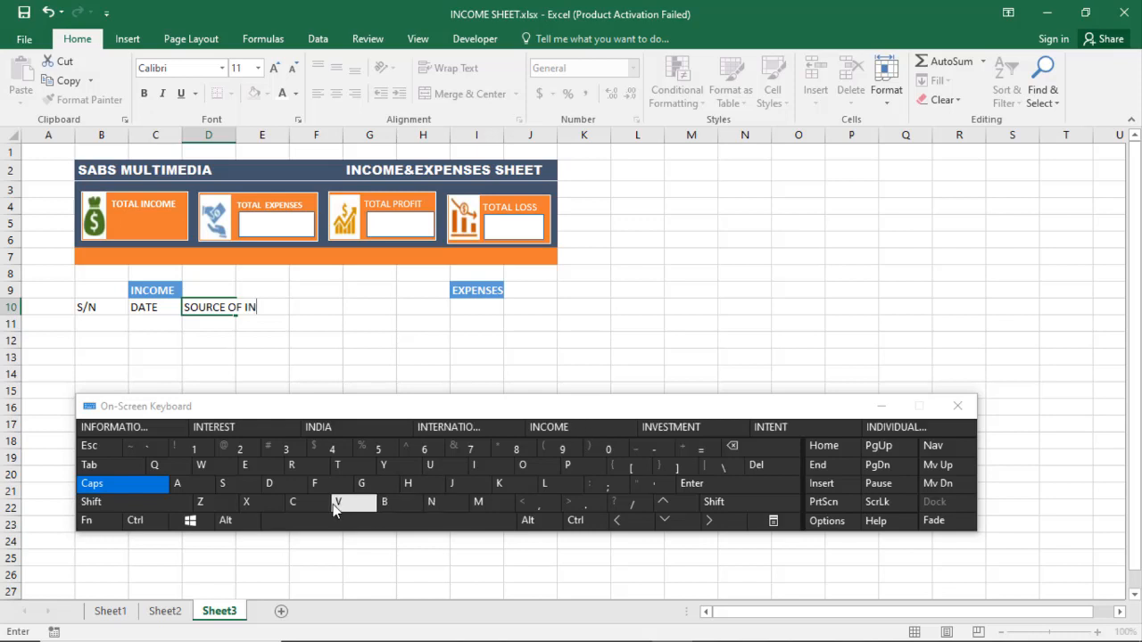
left_click(297, 502)
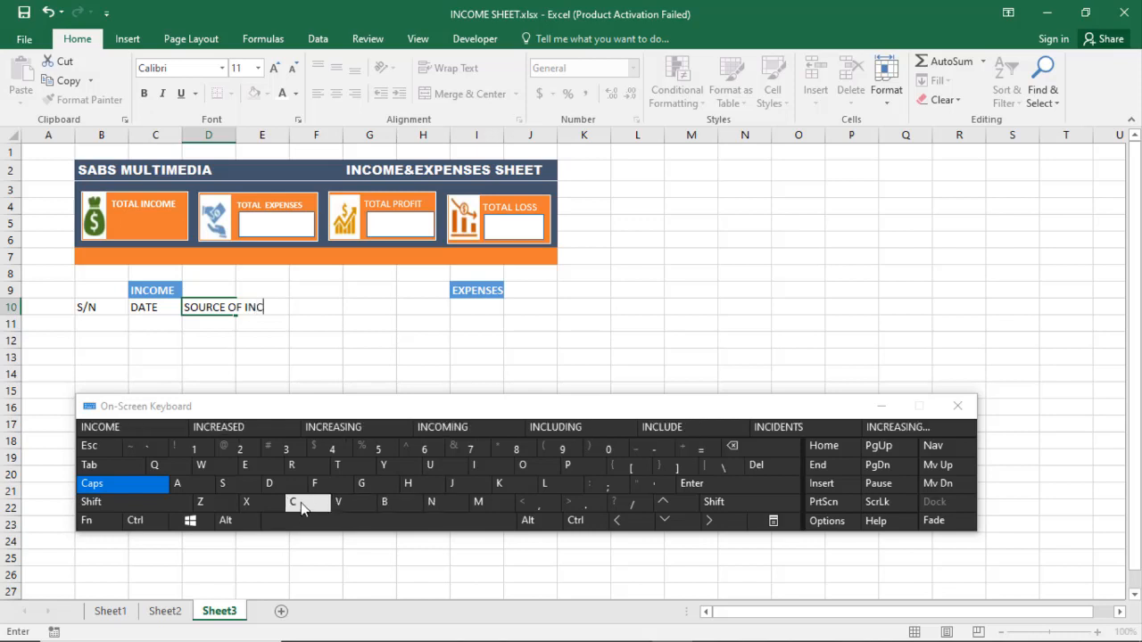
left_click(151, 428)
left_click(393, 356)
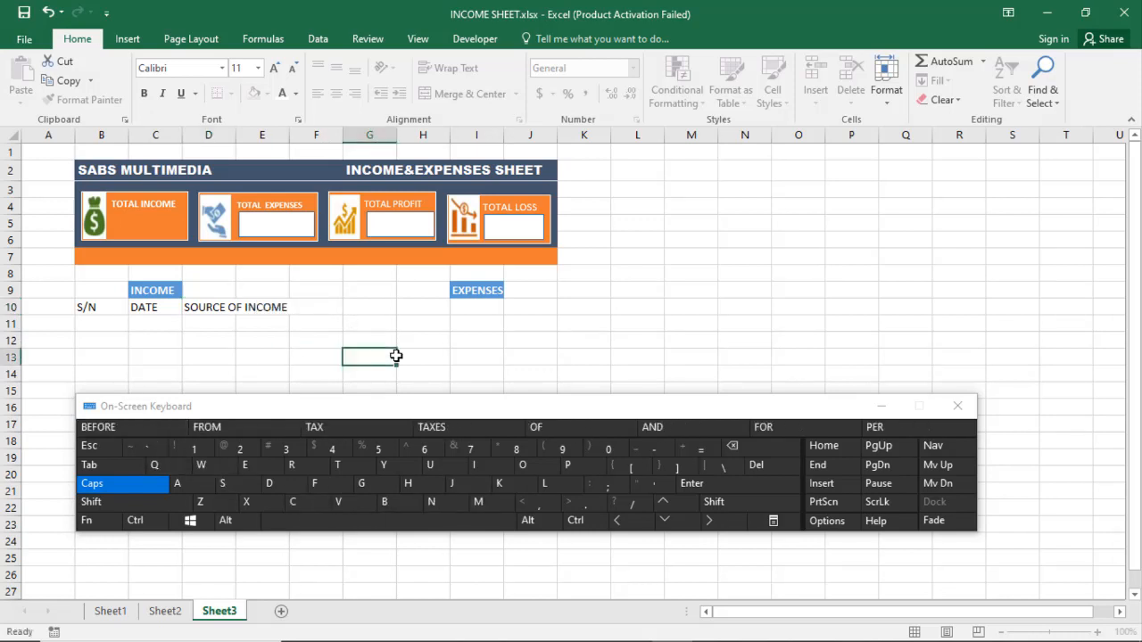
Step: Enter the column header AMOUNT in cell F10, after the SOURCE OF INCOME header
left_click(323, 309)
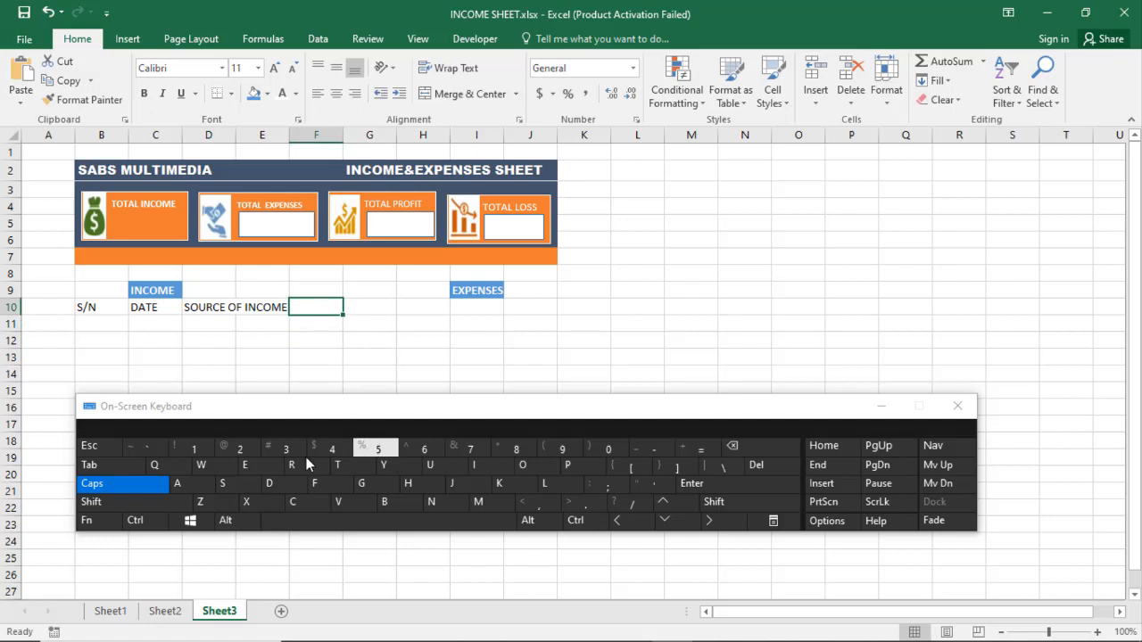
left_click(177, 483)
left_click(479, 502)
left_click(543, 469)
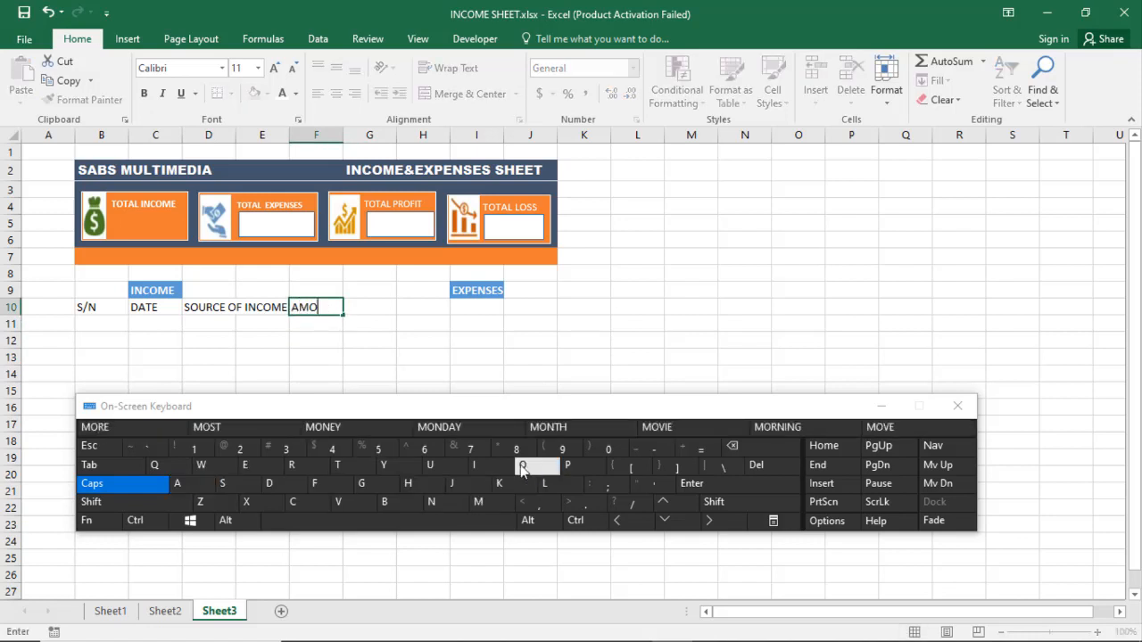
left_click(434, 468)
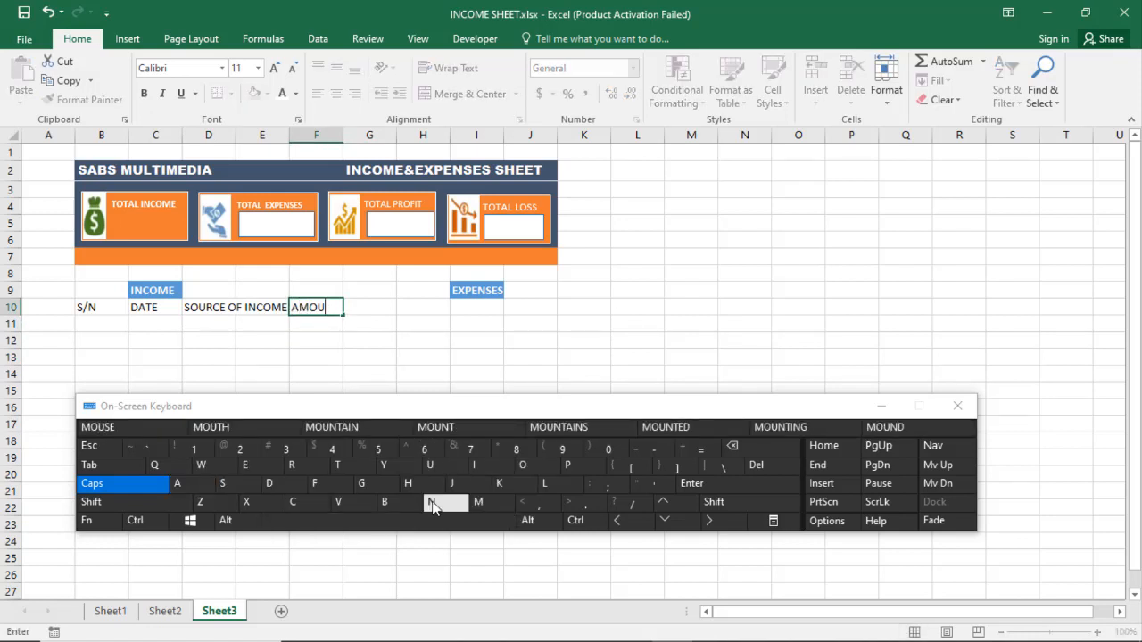
left_click(432, 502)
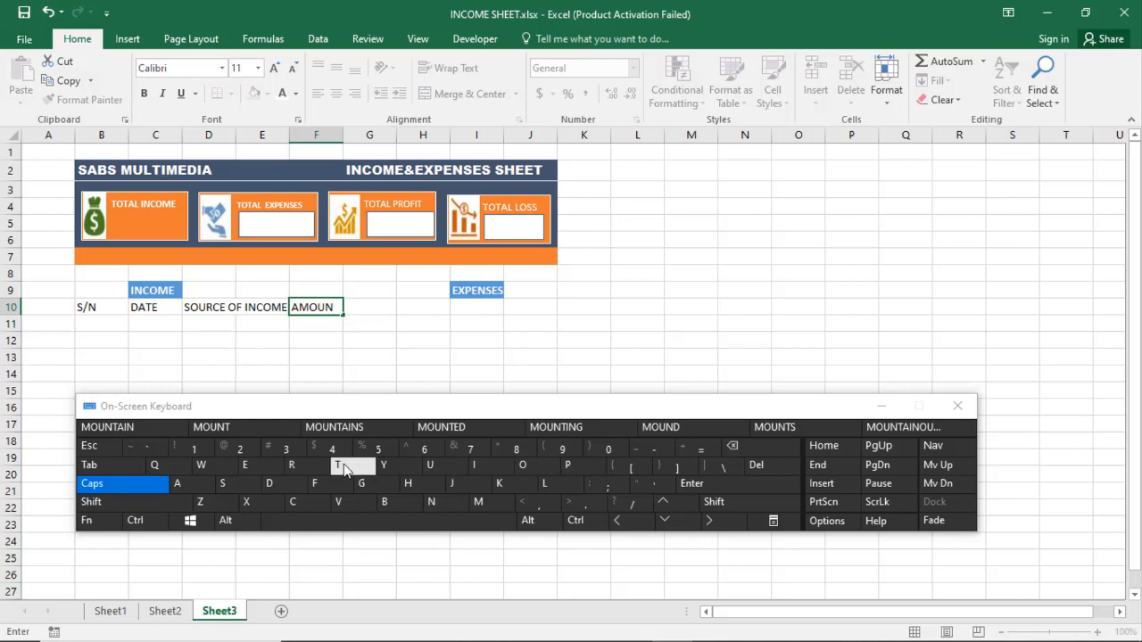
left_click(343, 469)
left_click(333, 365)
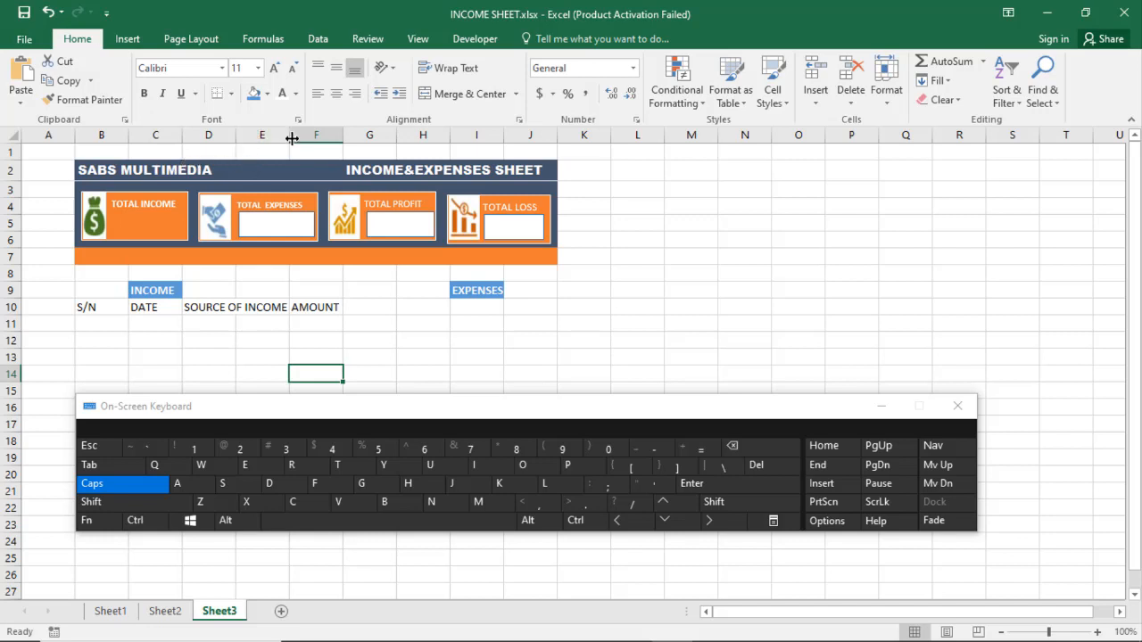
Step: Widen column E slightly and widen column D enough to hold the whole SOURCE OF INCOME header
mouse_move(289, 135)
left_mouse_down()
mouse_move(322, 140)
mouse_move(305, 140)
left_mouse_up()
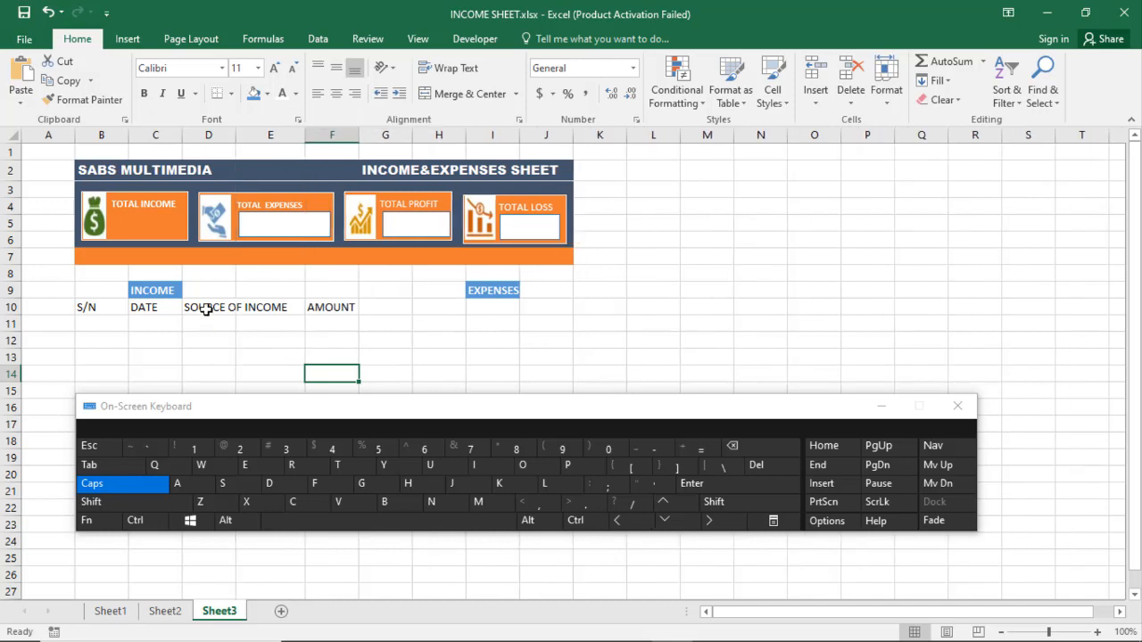
left_click(205, 307)
left_click_drag(235, 135, 326, 143)
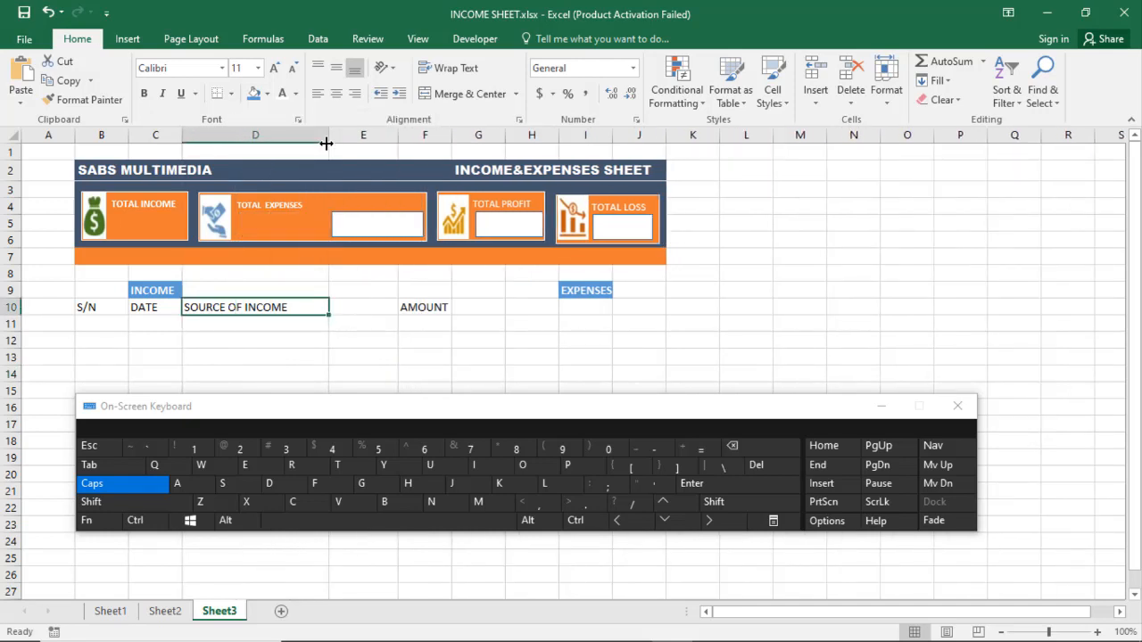
left_click(389, 342)
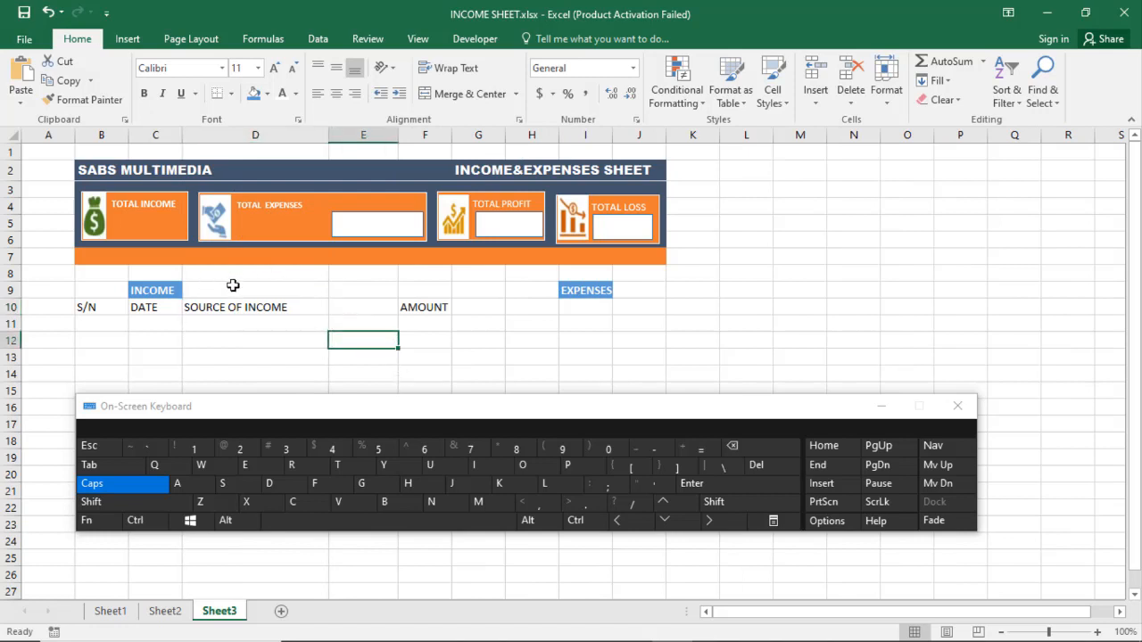
Step: Move the white value box under the TOTAL EXPENSES label and narrow its orange card to end within column F
left_click_drag(375, 227, 282, 230)
left_click(382, 235)
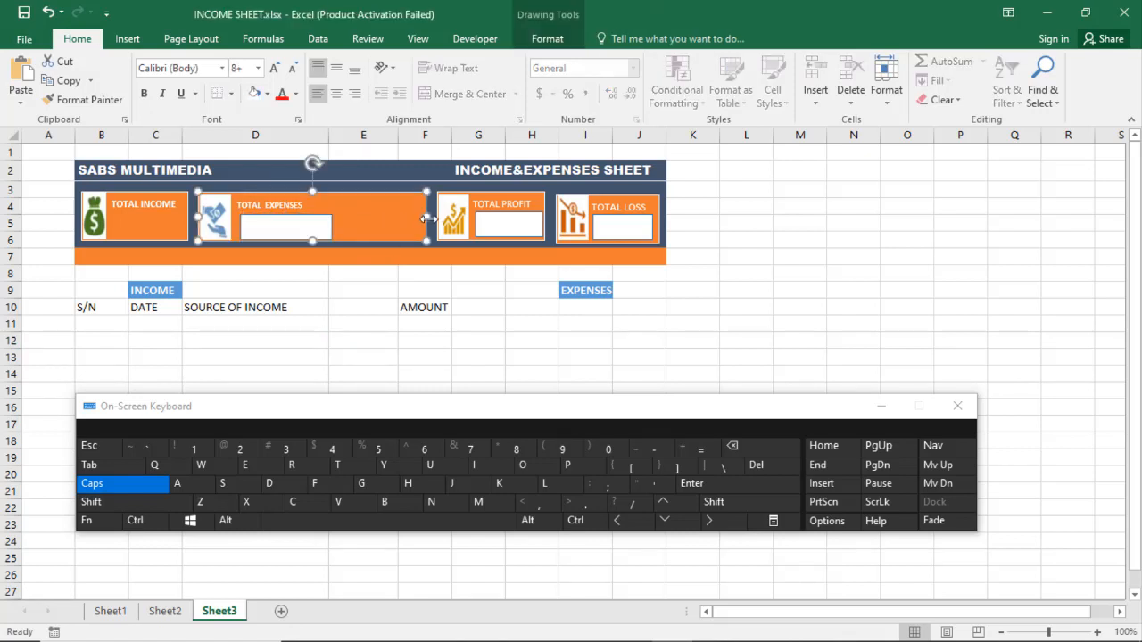
left_click_drag(428, 220, 382, 212)
left_click(497, 410)
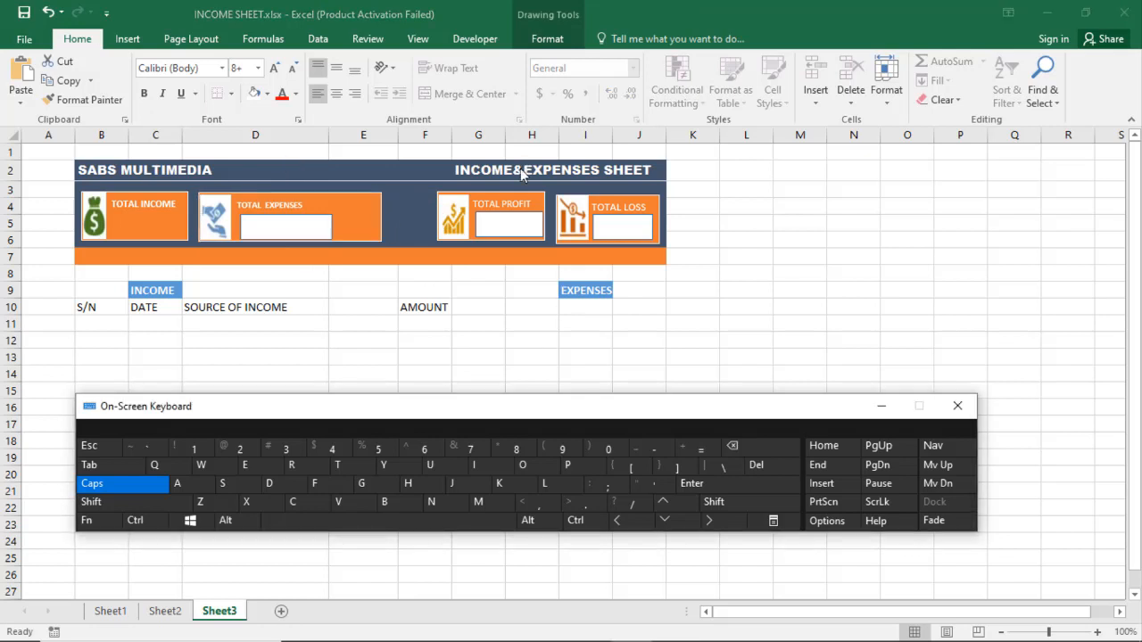
left_click(352, 216)
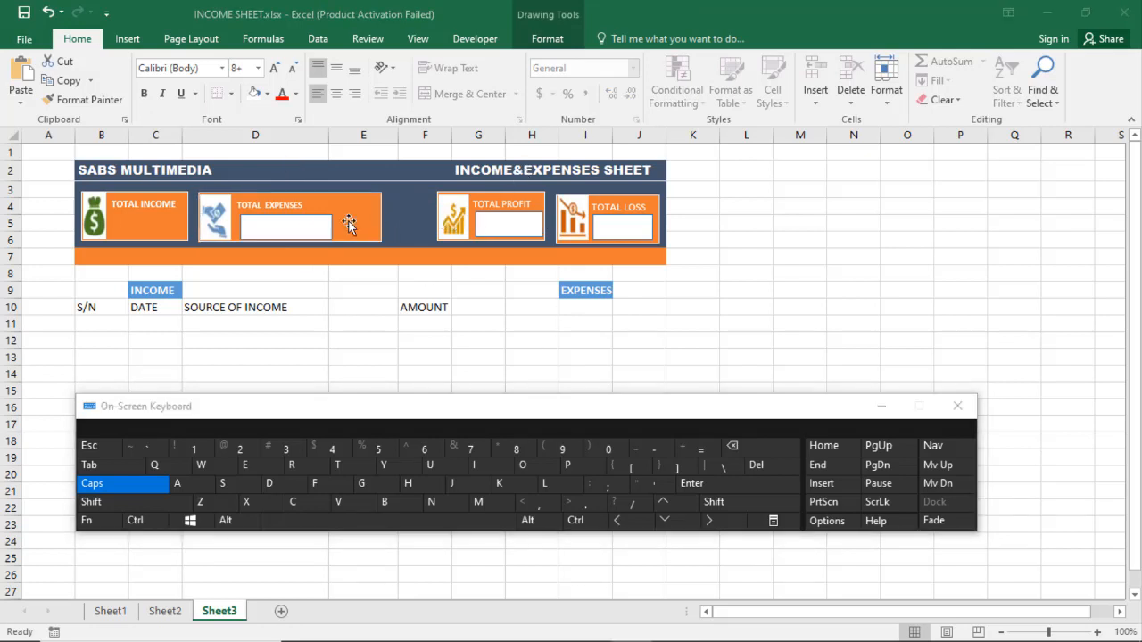
left_click_drag(382, 217, 411, 219)
left_click(386, 371)
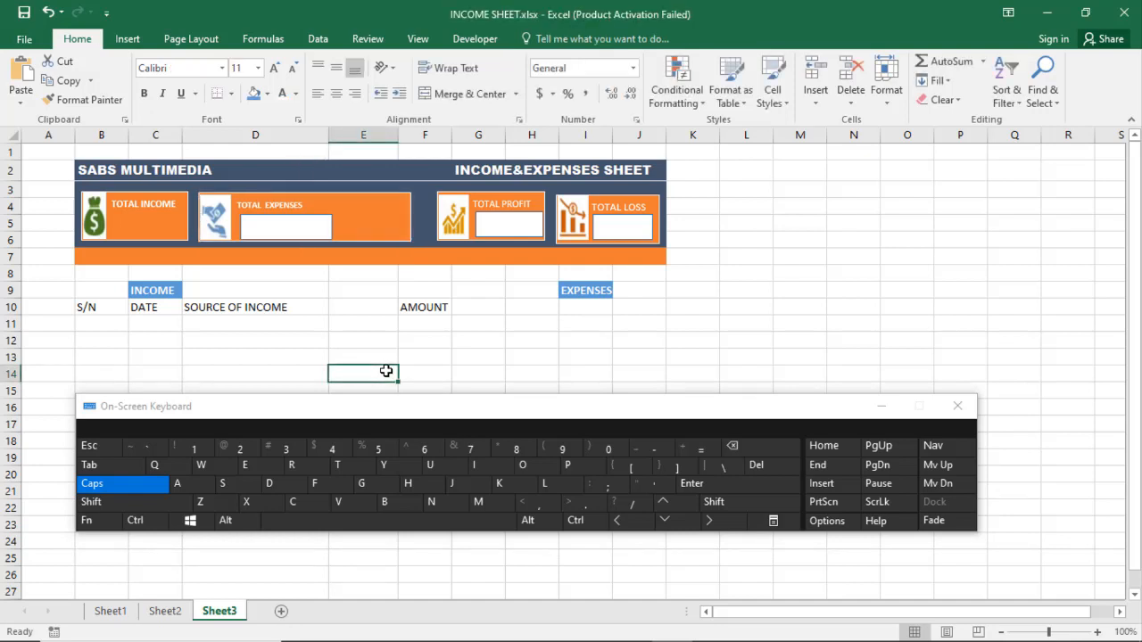
Step: Move the AMOUNT header from cell F10 to cell E10 by cutting and pasting it
left_click(420, 310)
left_click(135, 520)
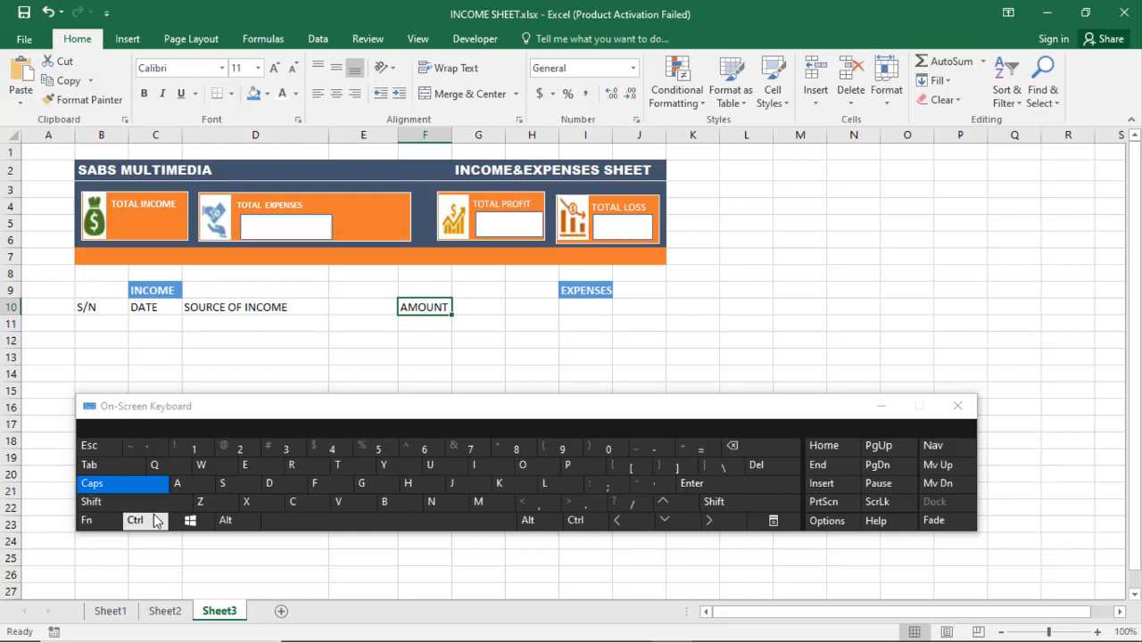
left_click(246, 502)
left_click(380, 309)
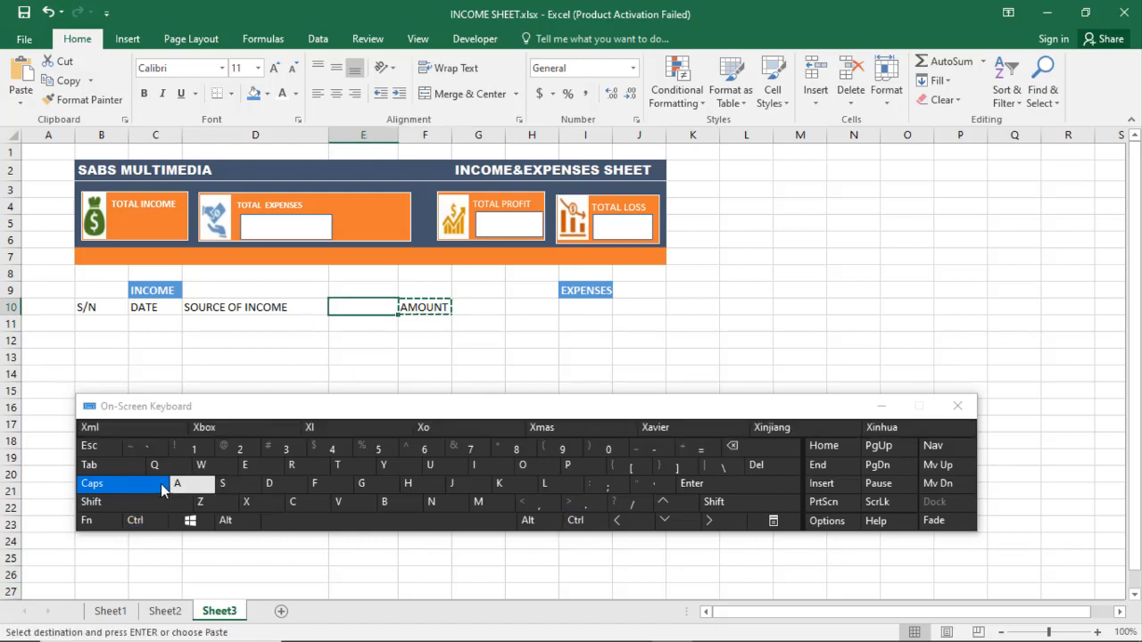
left_click(135, 521)
left_click(339, 502)
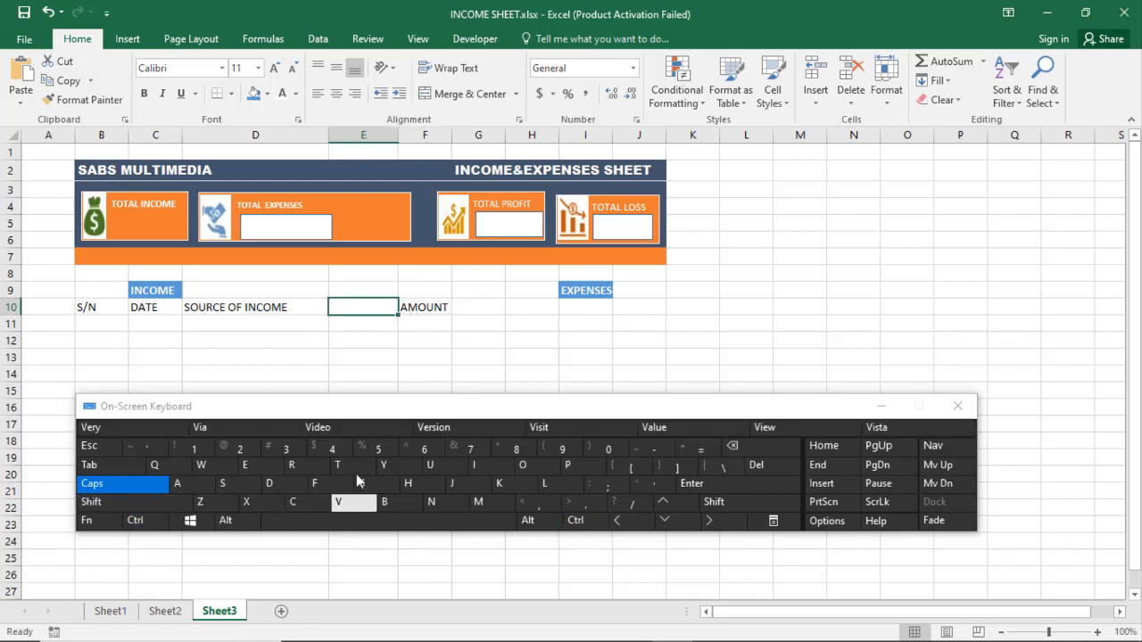
left_click(469, 345)
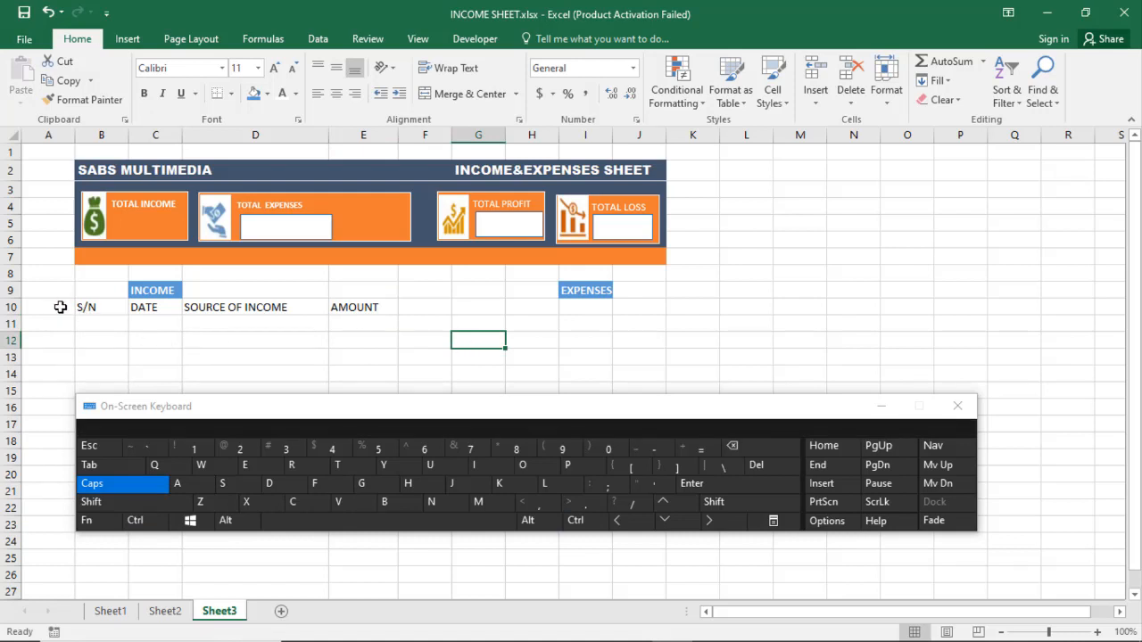
Step: Make the column headers in row 10 bold and center them horizontally
left_click(13, 307)
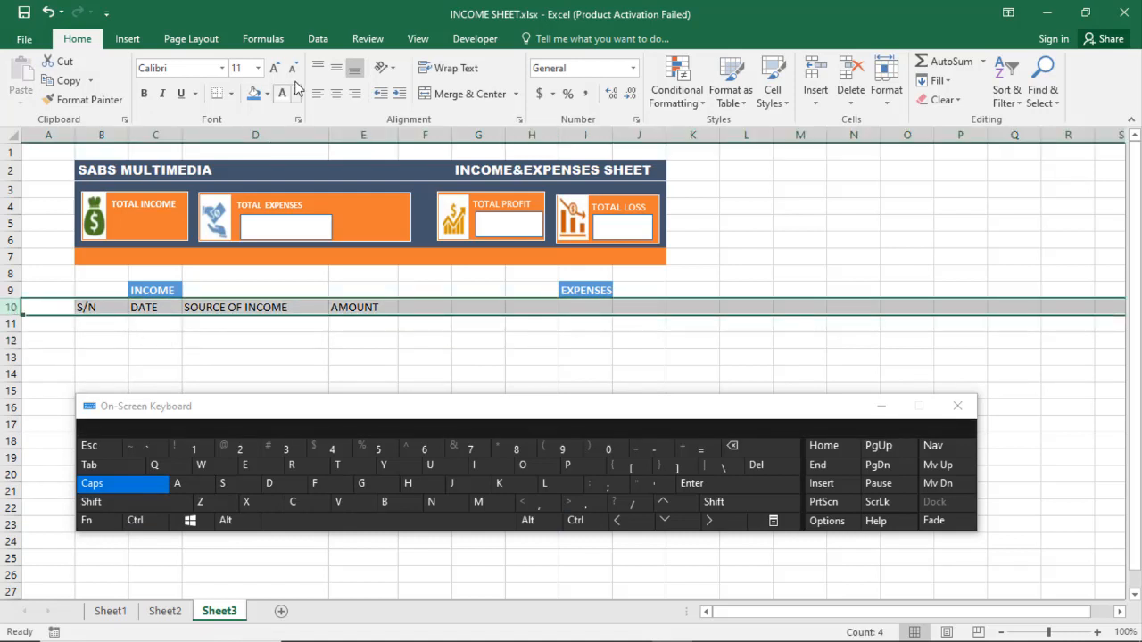
left_click(144, 93)
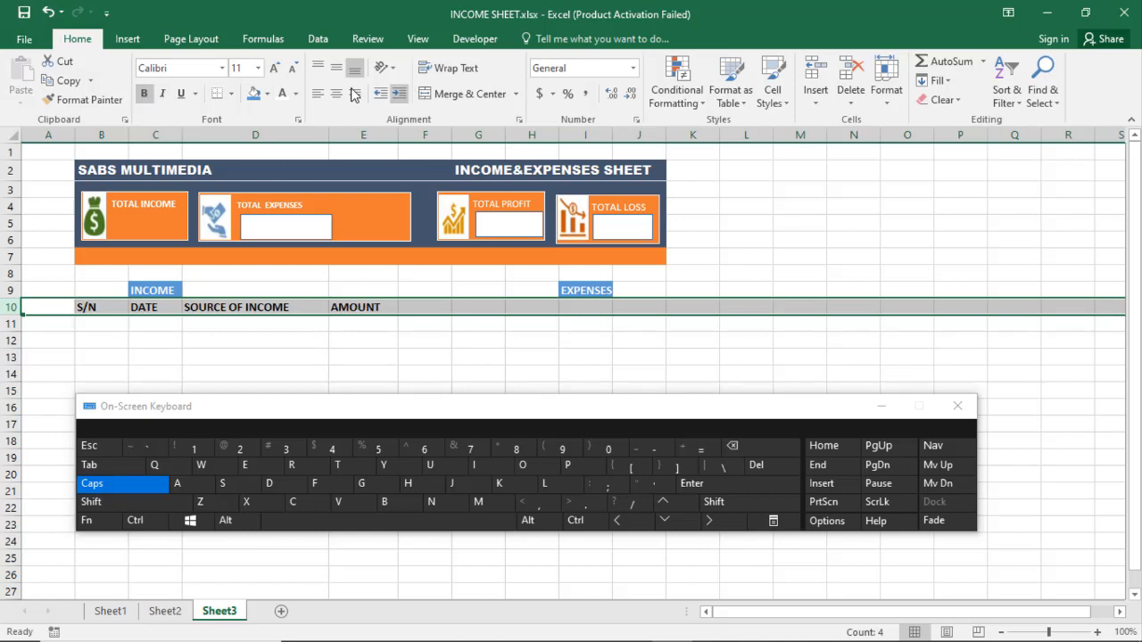
left_click(337, 93)
left_click(341, 335)
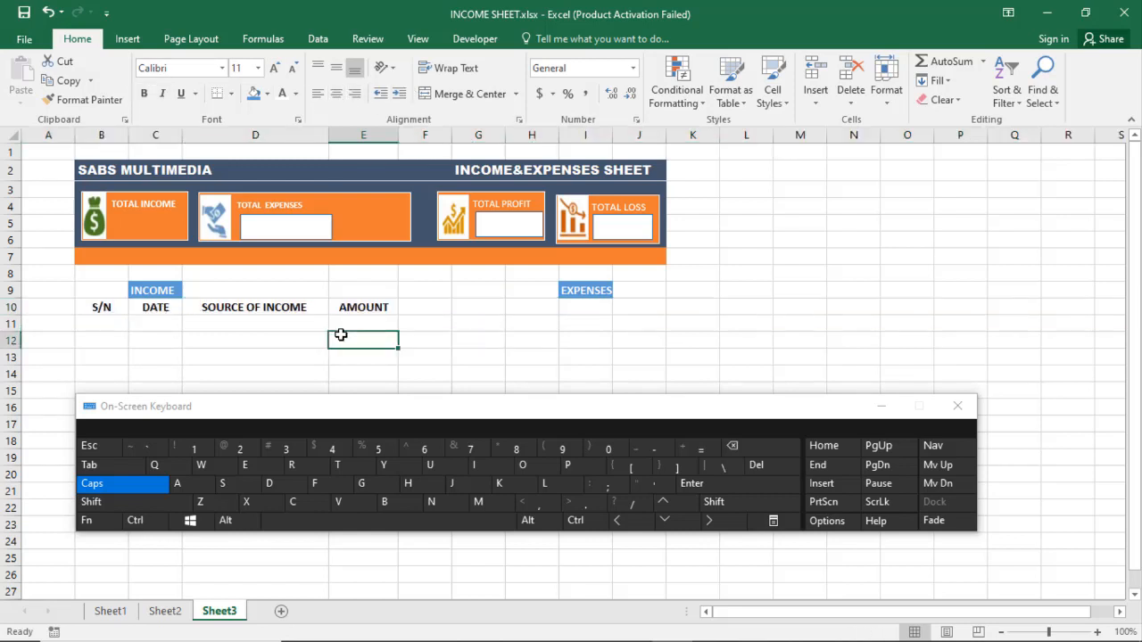
Step: Copy the income table headers in cells B10 to E10
left_click_drag(100, 307, 364, 307)
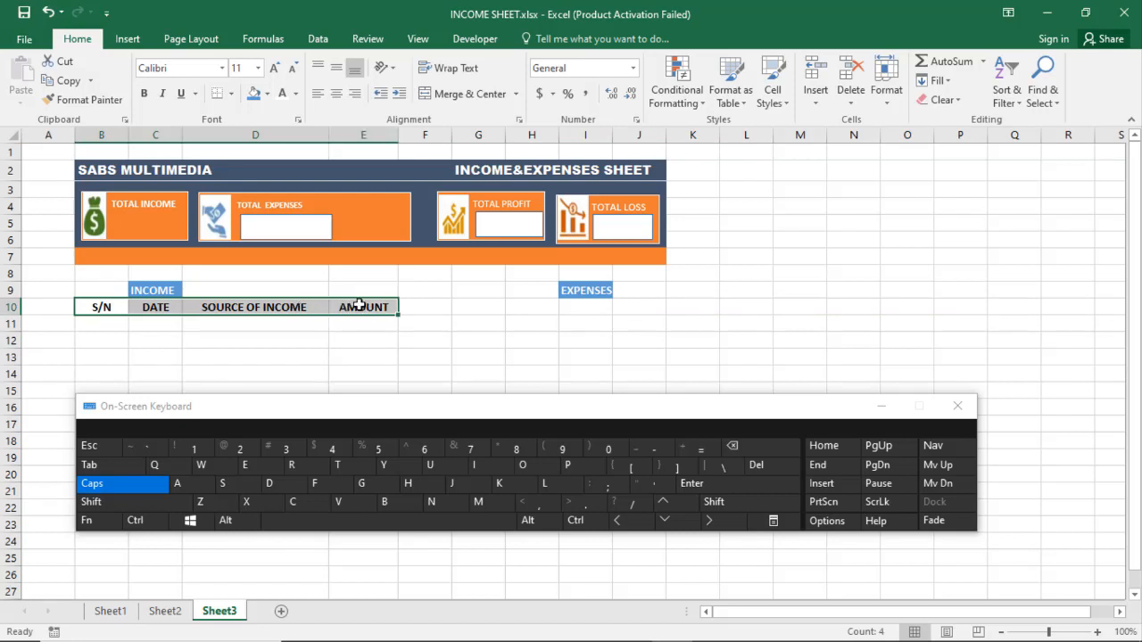
left_click(135, 520)
left_click(294, 501)
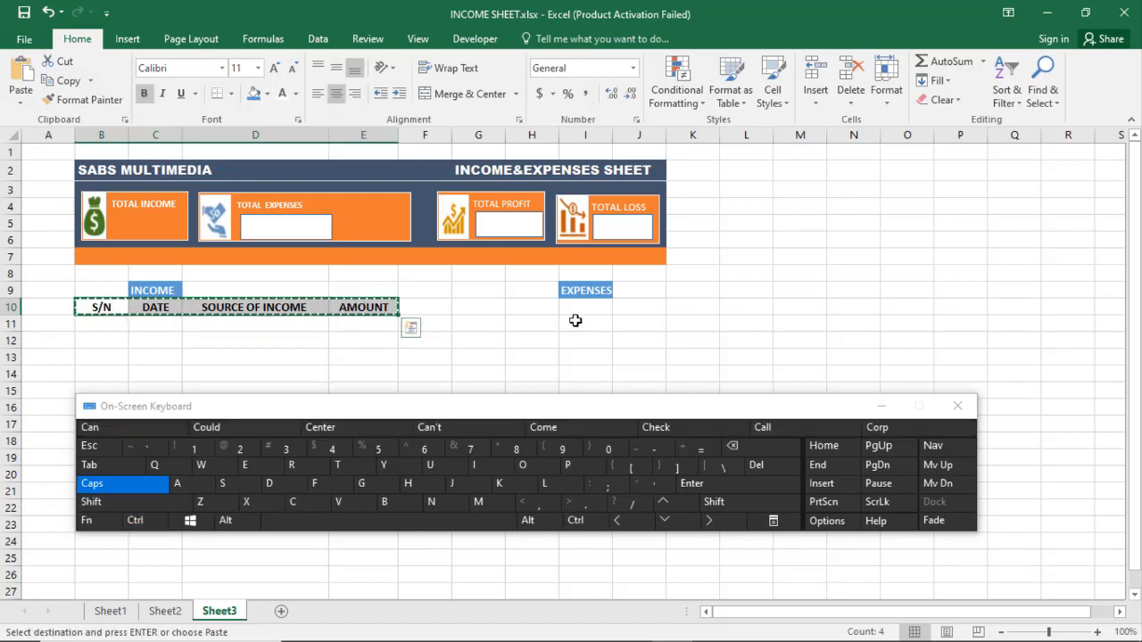
left_click_drag(577, 311, 639, 306)
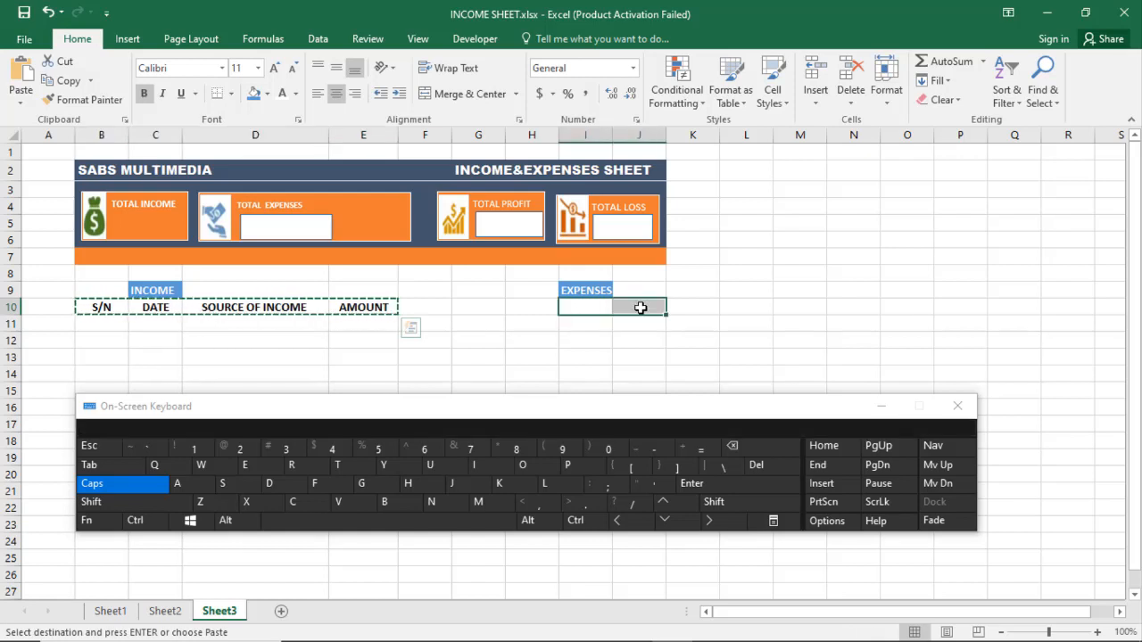
left_click(147, 521)
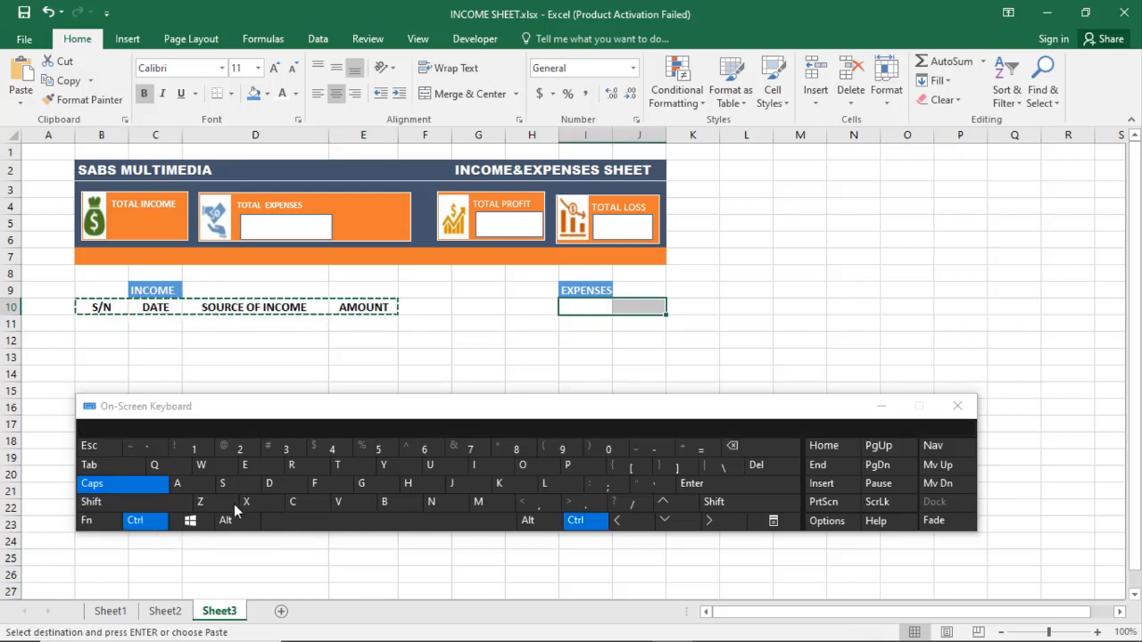
left_click(340, 501)
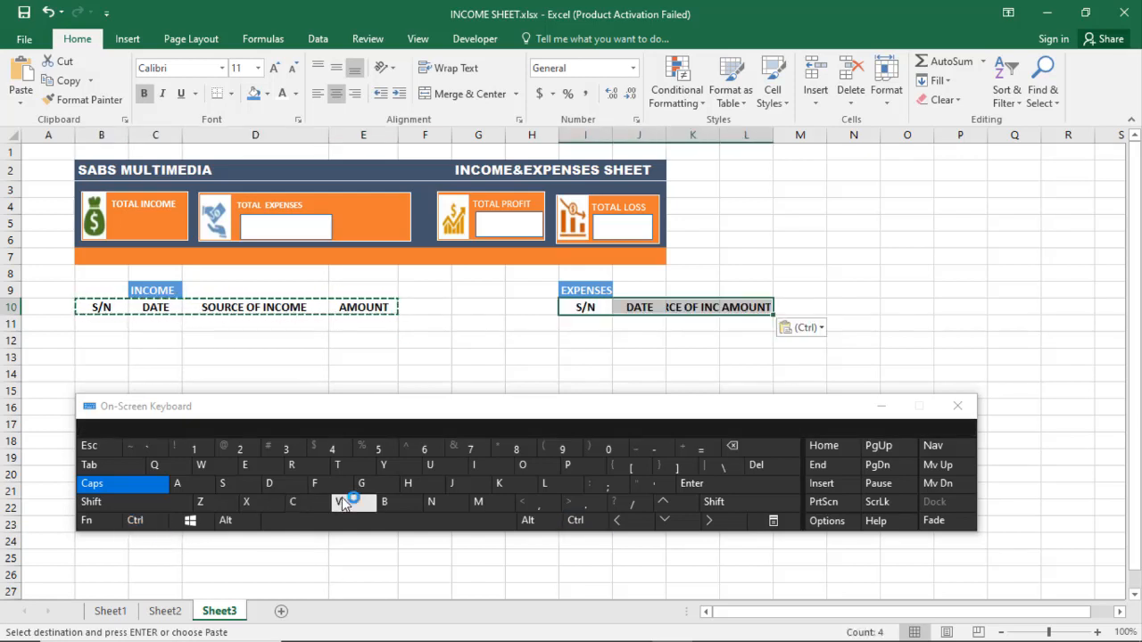
left_click(141, 521)
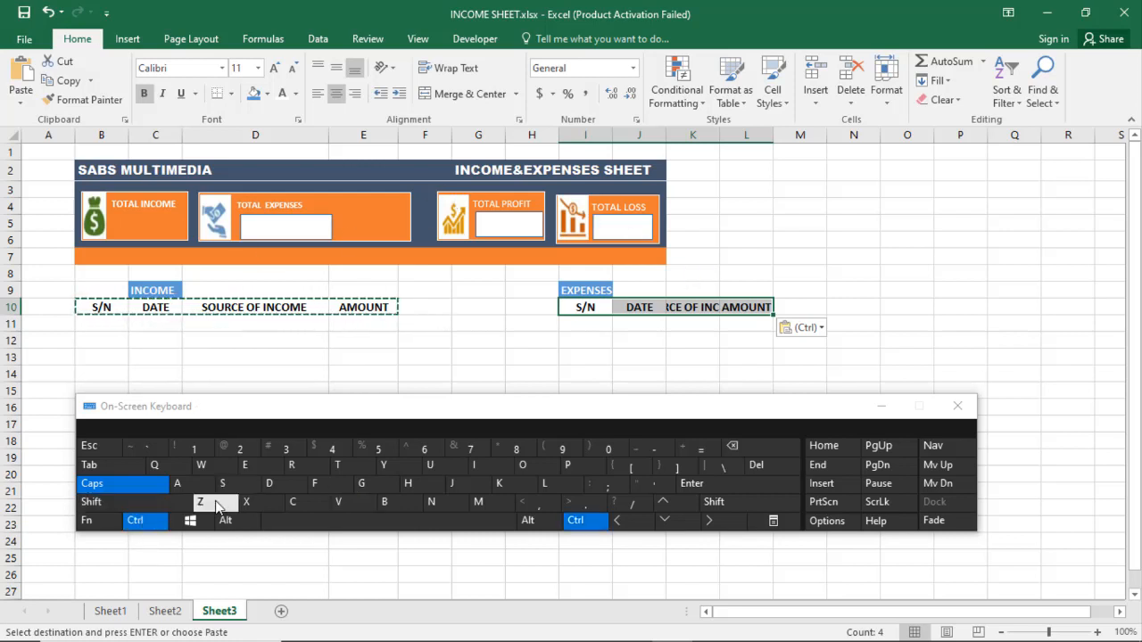
left_click(217, 505)
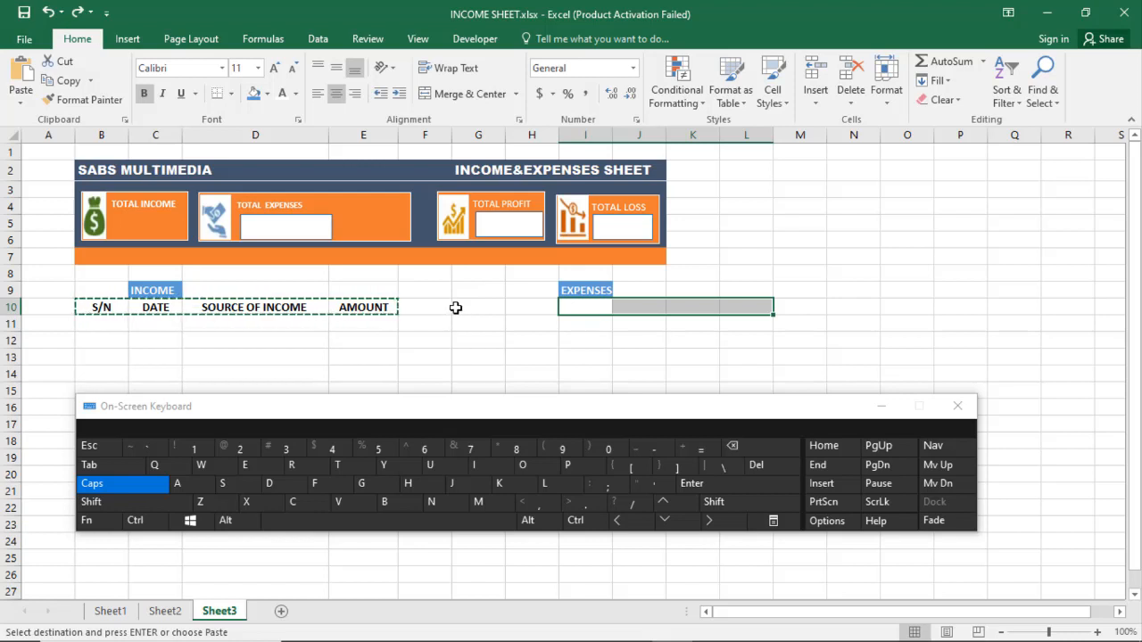
Step: Paste the copied income table headers into row 10 under EXPENSES, starting at cell G10
left_click_drag(463, 308, 508, 310)
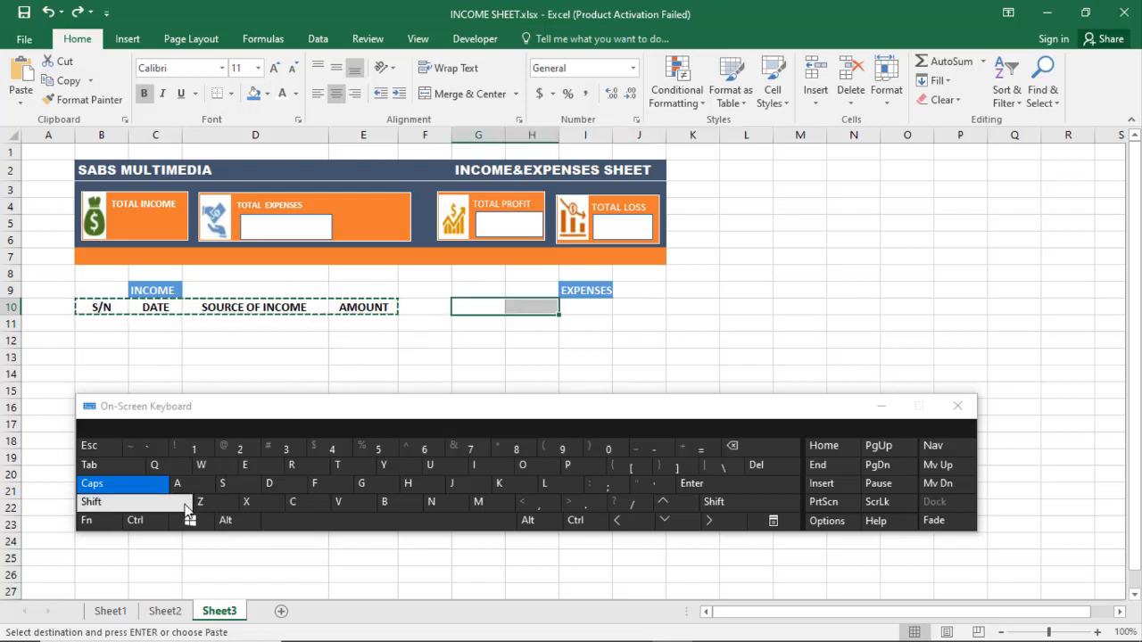
left_click(141, 521)
left_click(337, 505)
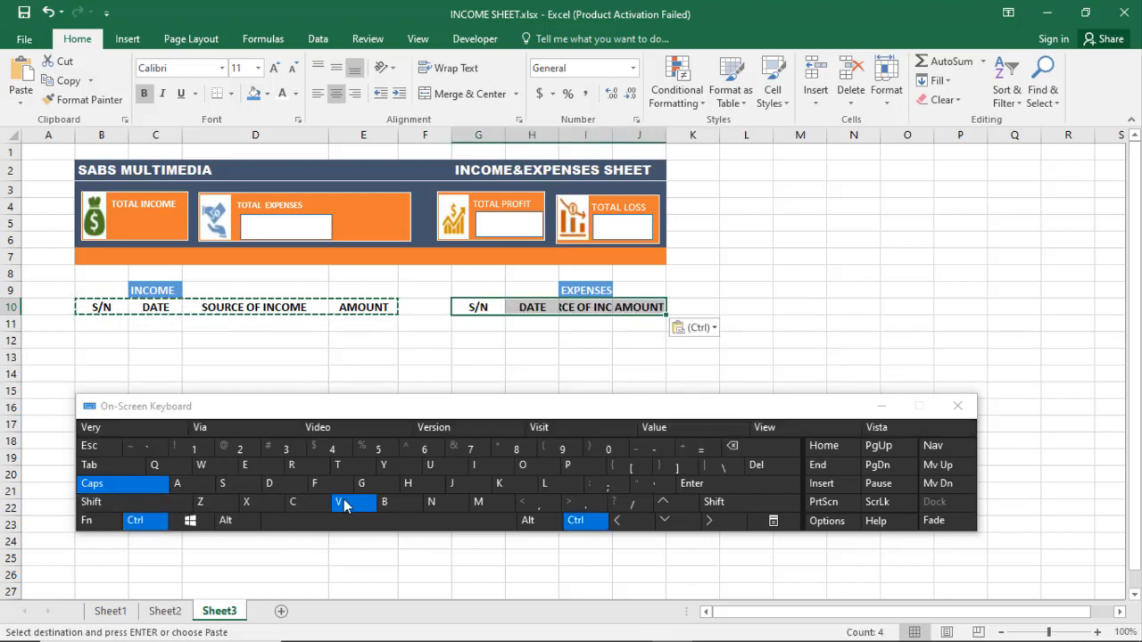
left_click(634, 355)
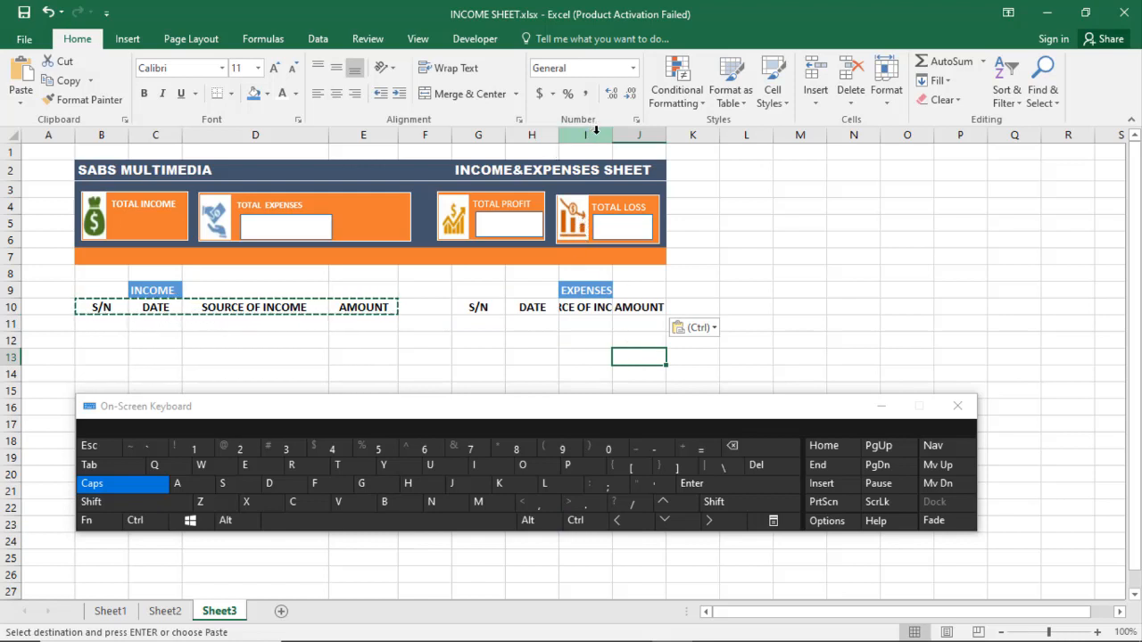
Step: Widen column I so that the pasted SOURCE OF INCOME header fits in full
left_click_drag(612, 135, 730, 140)
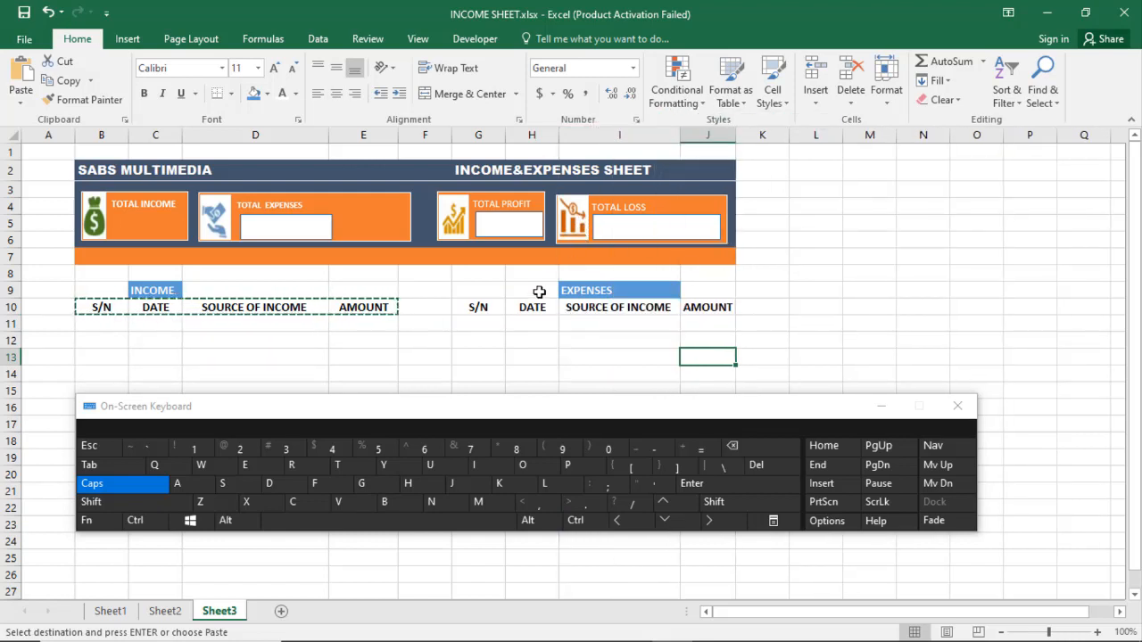
left_click(539, 324)
left_click(500, 357)
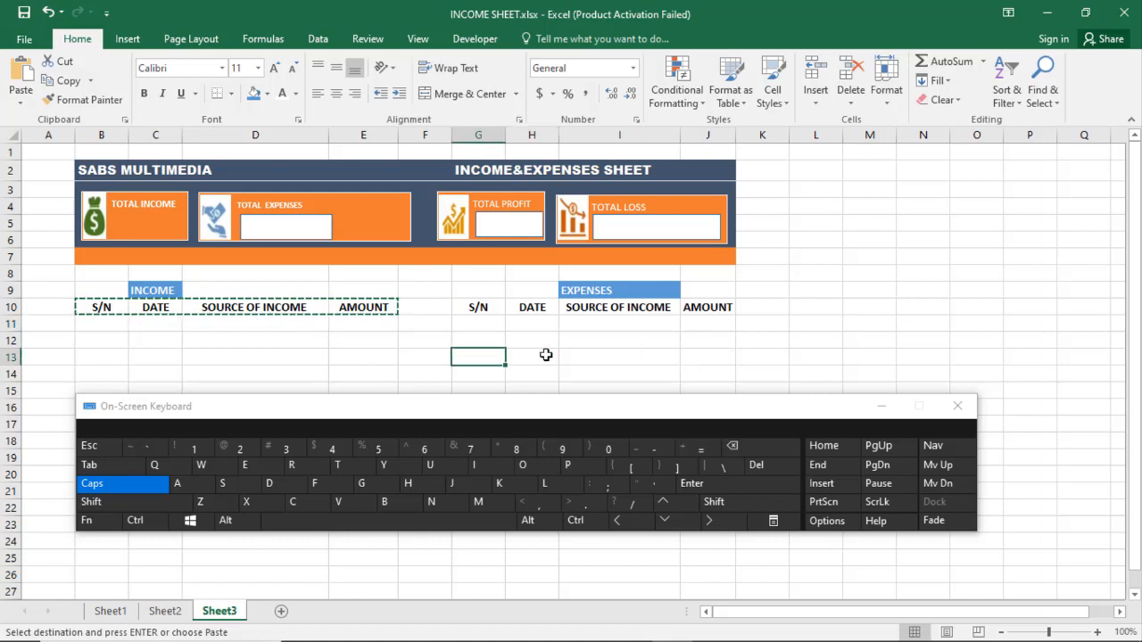
Step: Change the header in cell I10 to SOURCE OF EXPENSES
double_click(642, 305)
left_click_drag(628, 309, 747, 307)
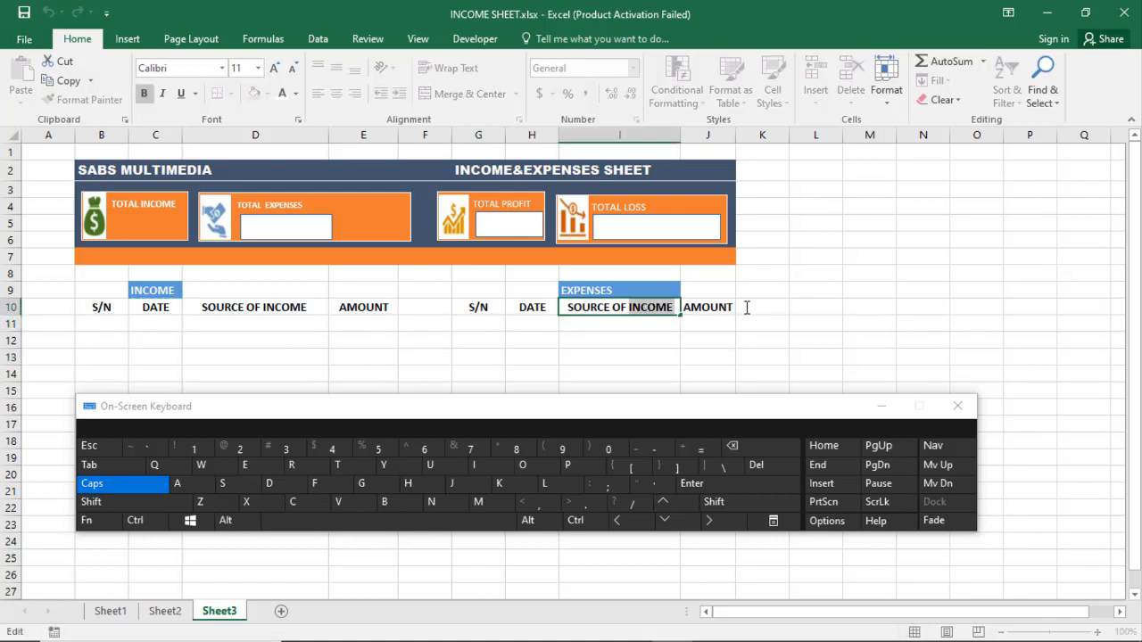
left_click(246, 465)
left_click(249, 505)
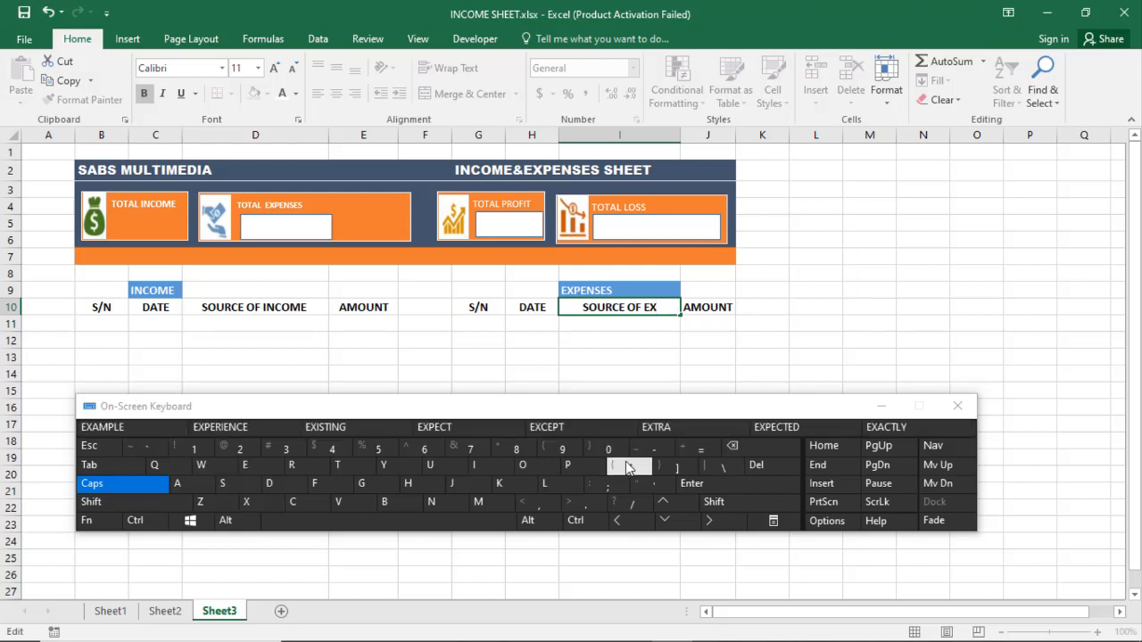
left_click(575, 466)
left_click(261, 466)
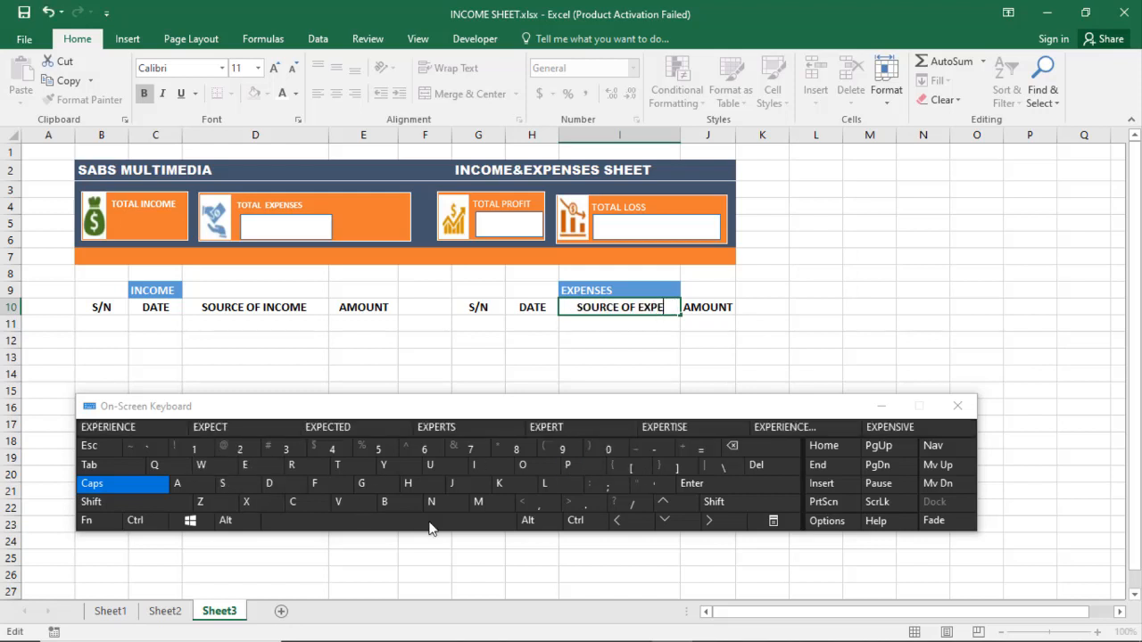
left_click(437, 502)
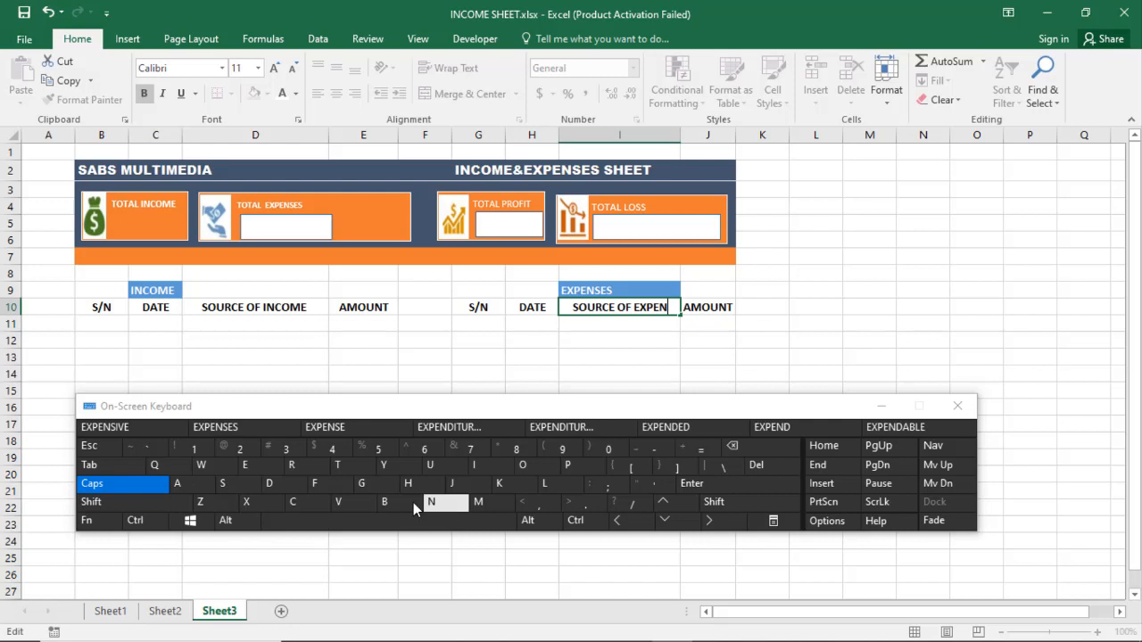
left_click(226, 429)
left_click(421, 354)
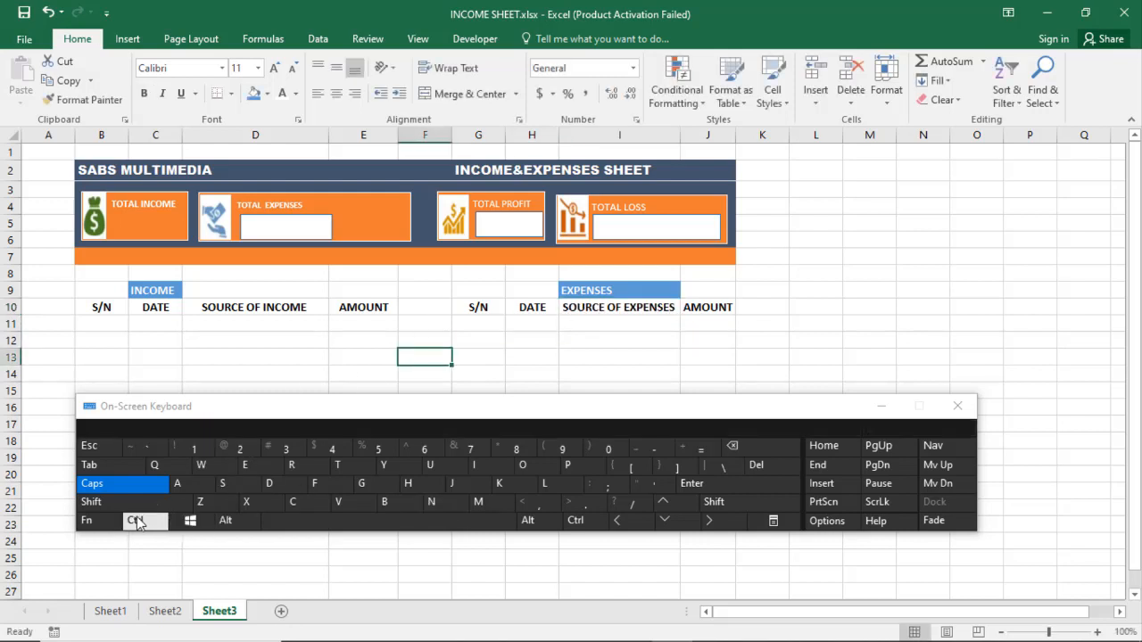
Step: Save the workbook and minimize the on-screen keyboard to uncover the sheet
left_click(137, 520)
left_click(223, 483)
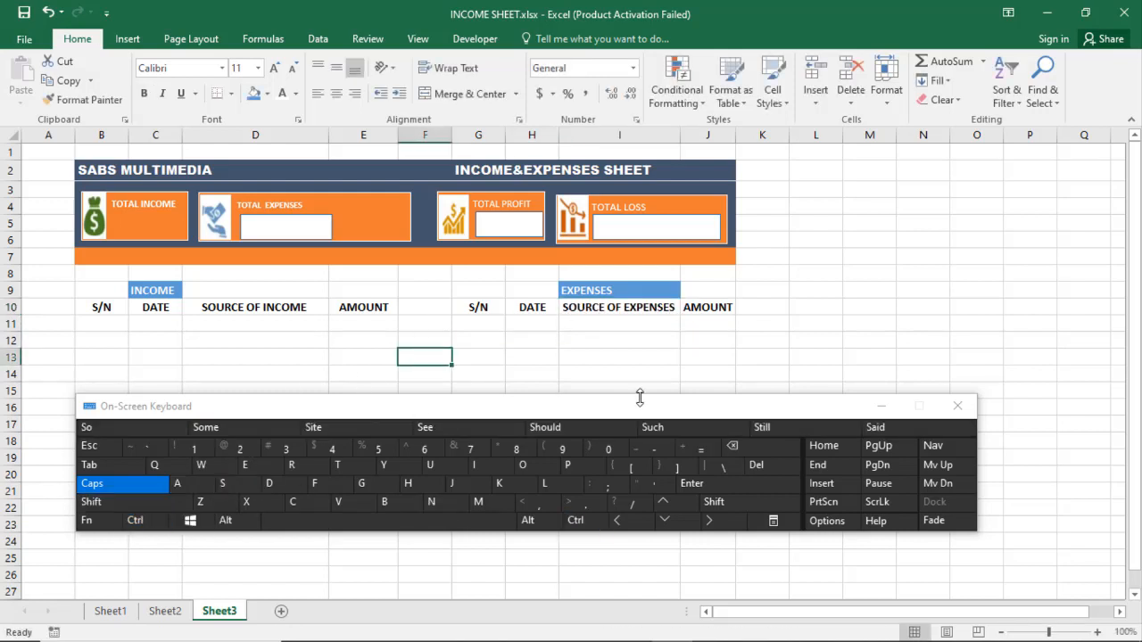
left_click(879, 407)
left_click(581, 427)
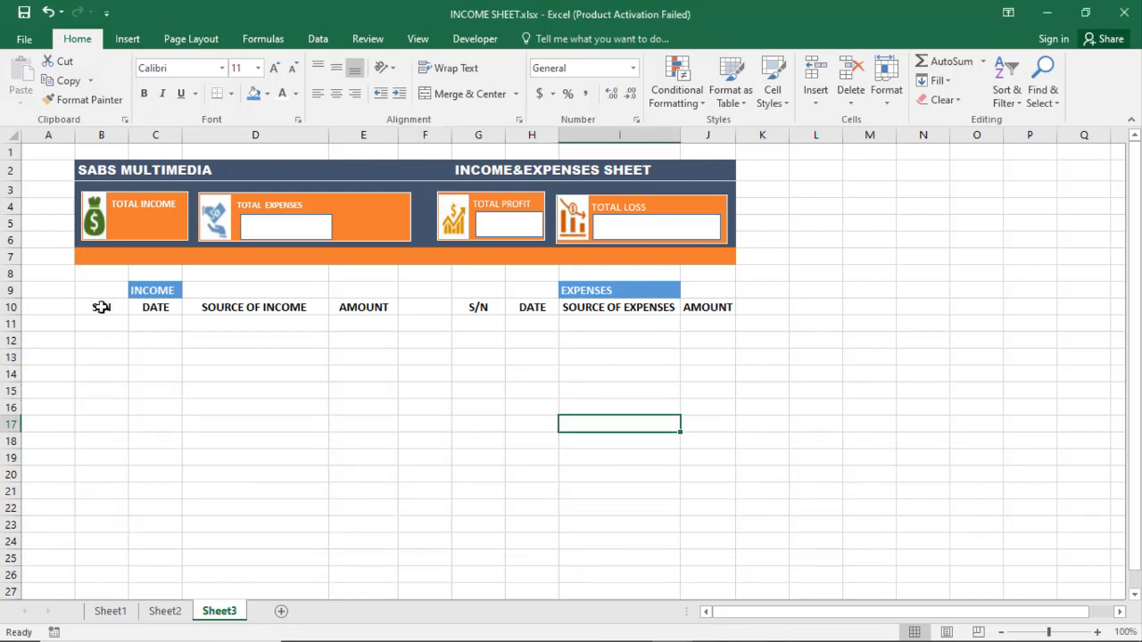
Step: Convert the income range B10:E12 into a table, using its first row as headers
left_click_drag(100, 307, 365, 322)
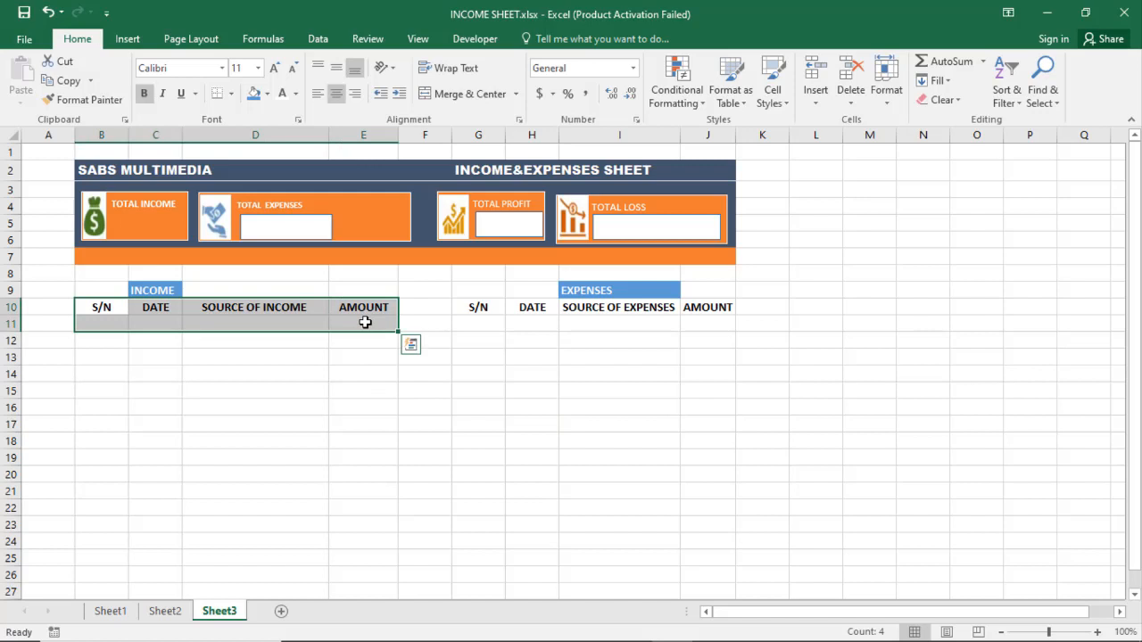
left_click(234, 387)
left_click_drag(95, 308, 379, 347)
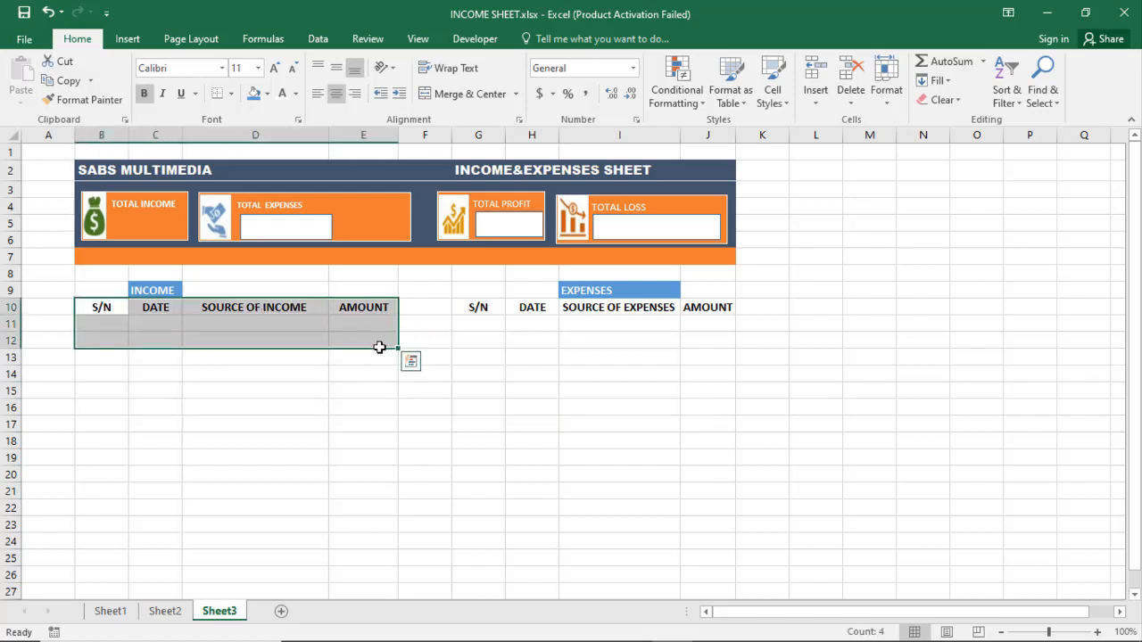
left_click(132, 43)
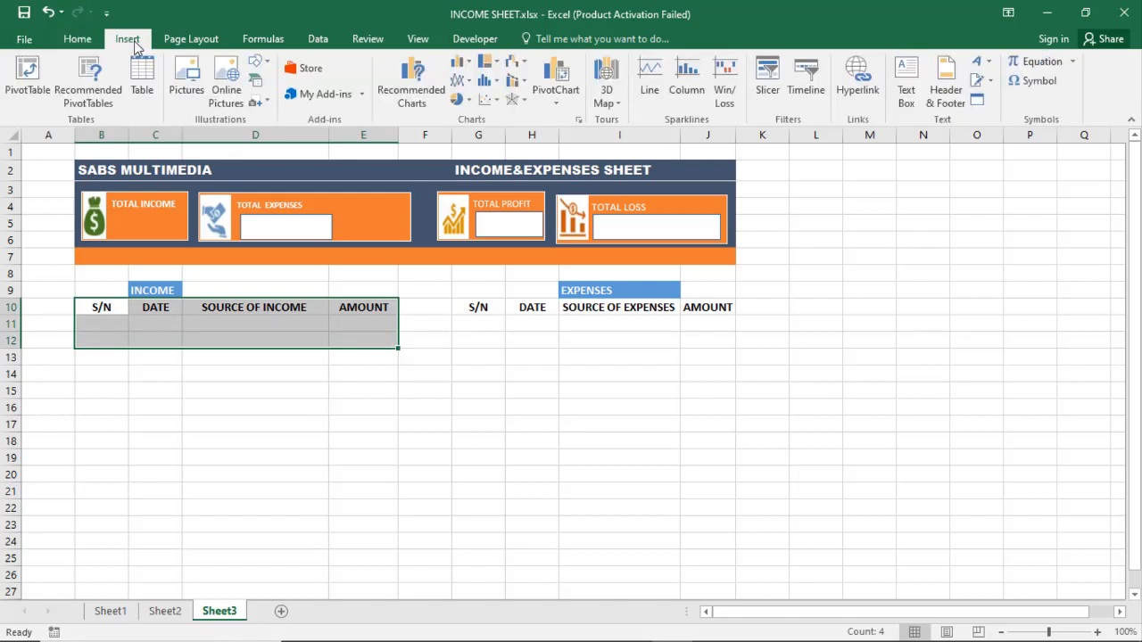
left_click(142, 89)
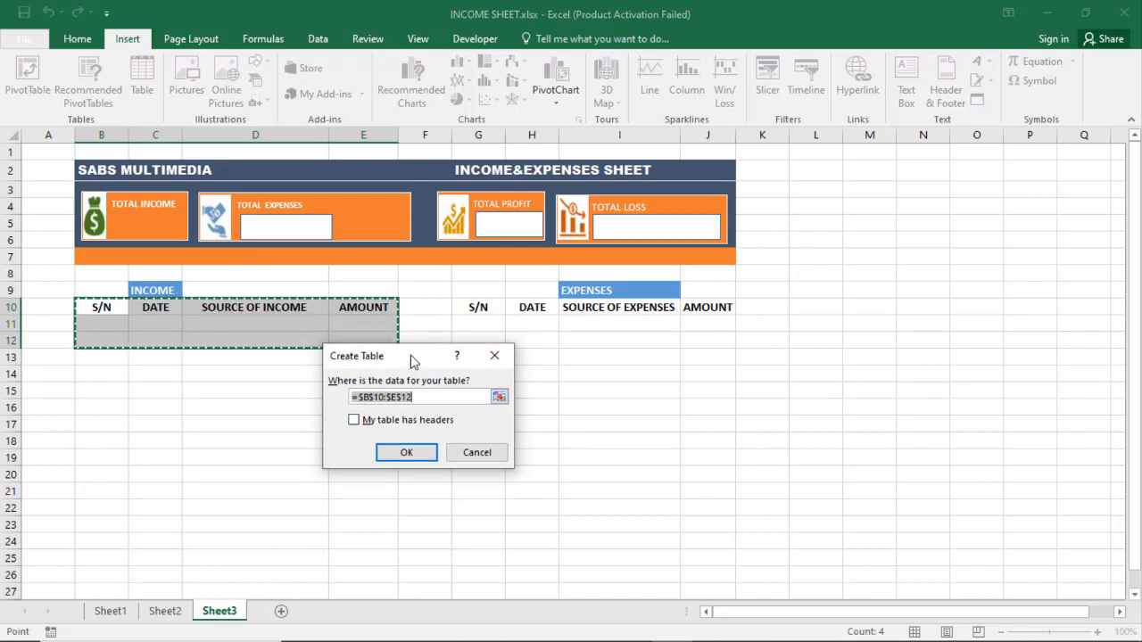
left_click_drag(412, 362, 539, 408)
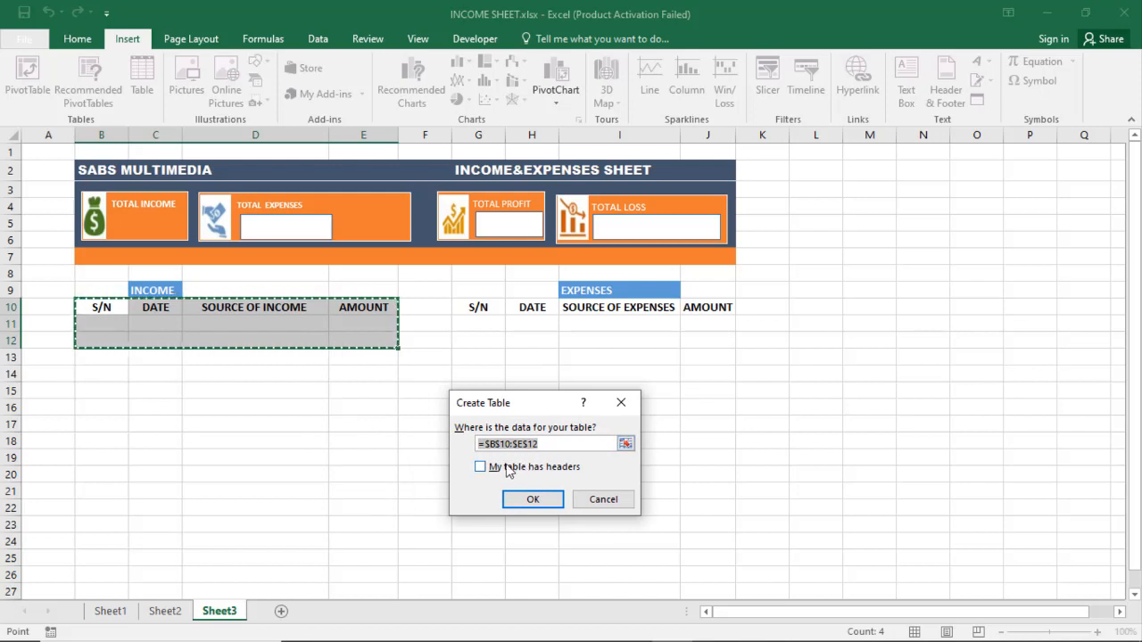
left_click(481, 468)
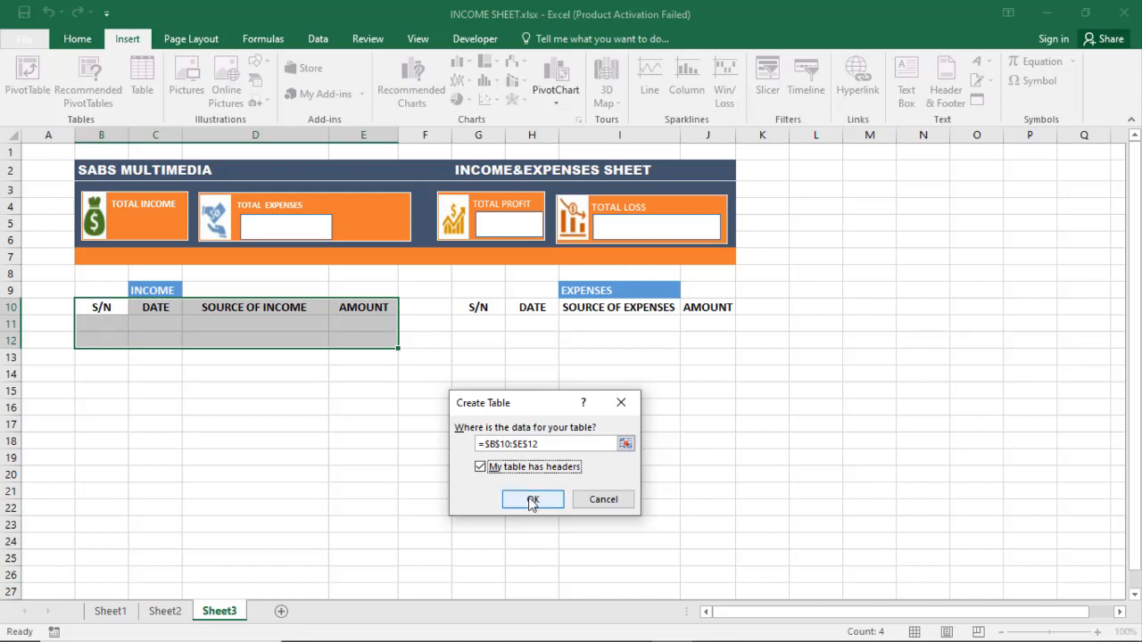
left_click(532, 499)
left_click(273, 372)
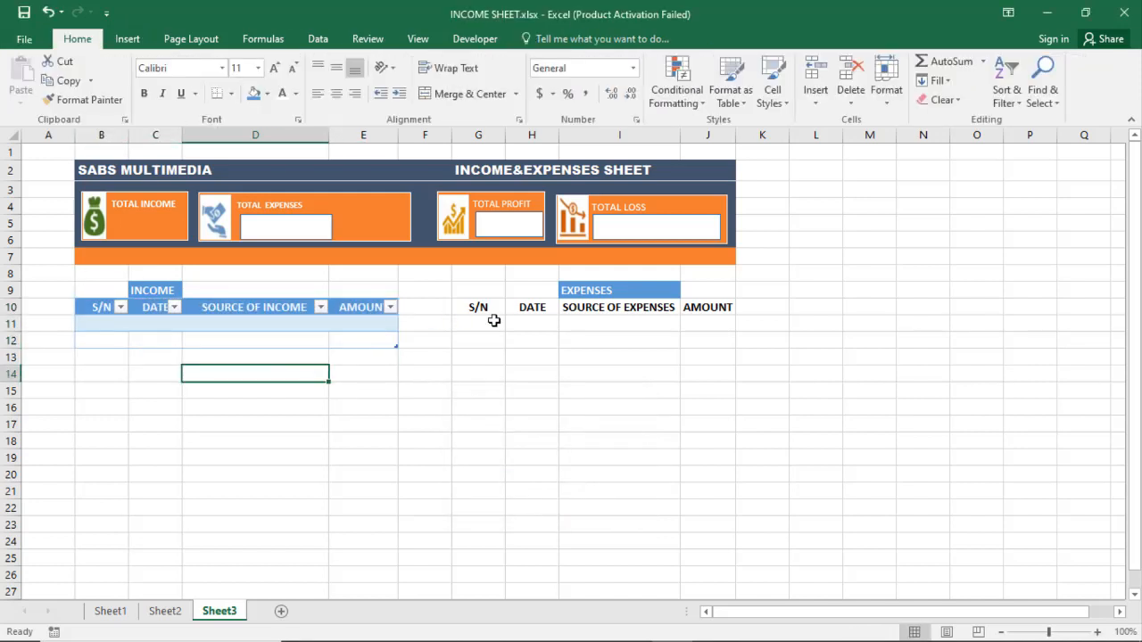
Step: Convert the expenses range G10:J12 into a table, using its first row as headers
left_click_drag(479, 308, 710, 337)
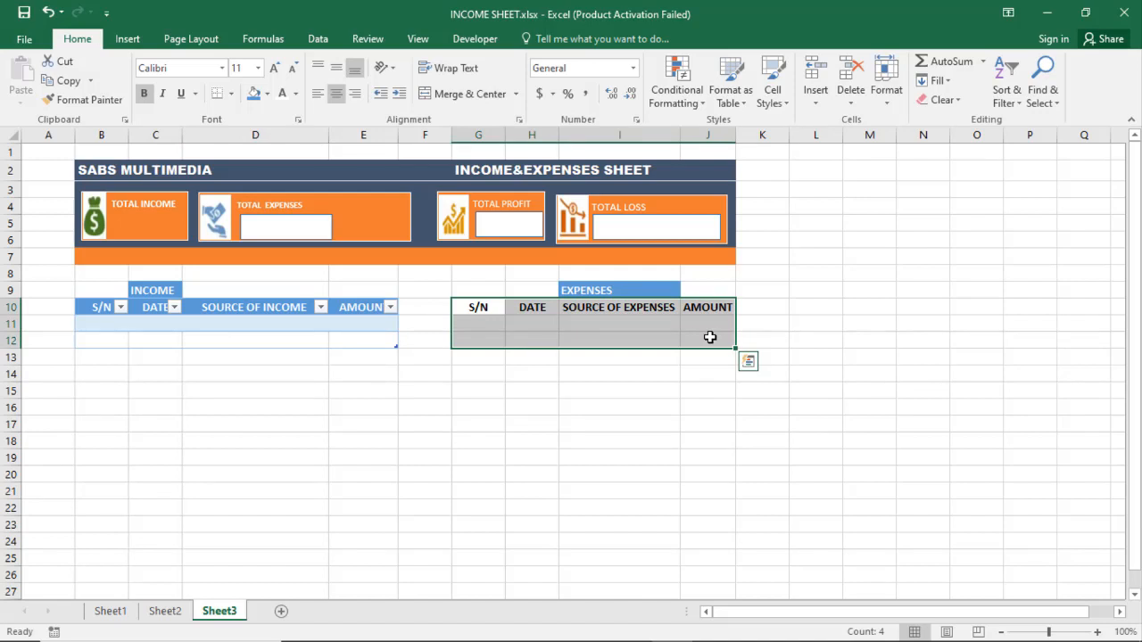
left_click(133, 38)
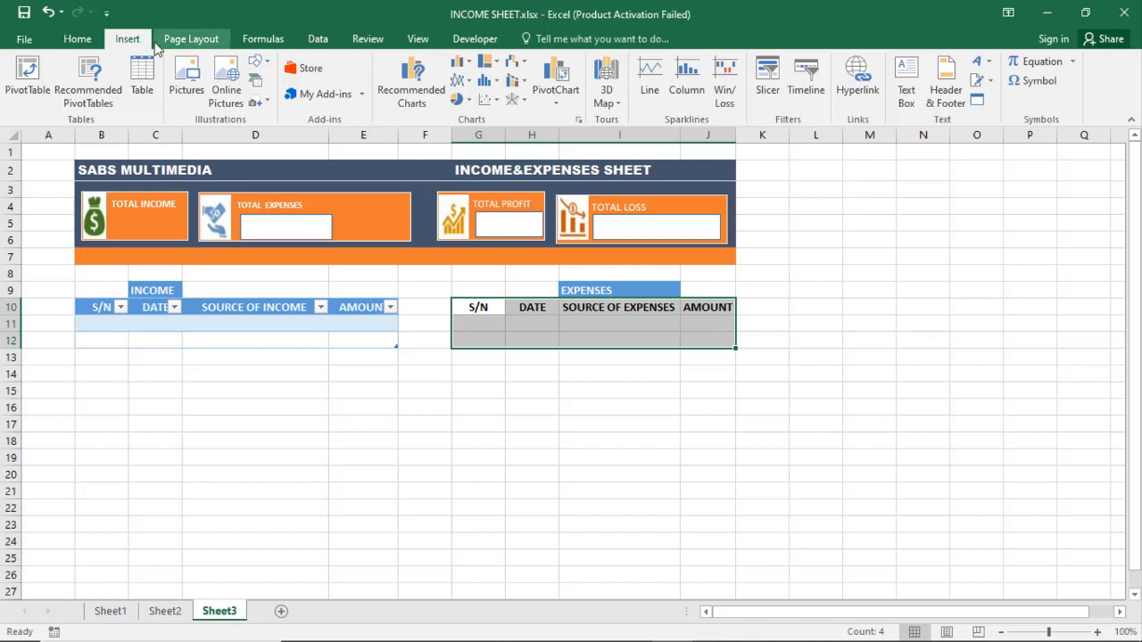
left_click(143, 75)
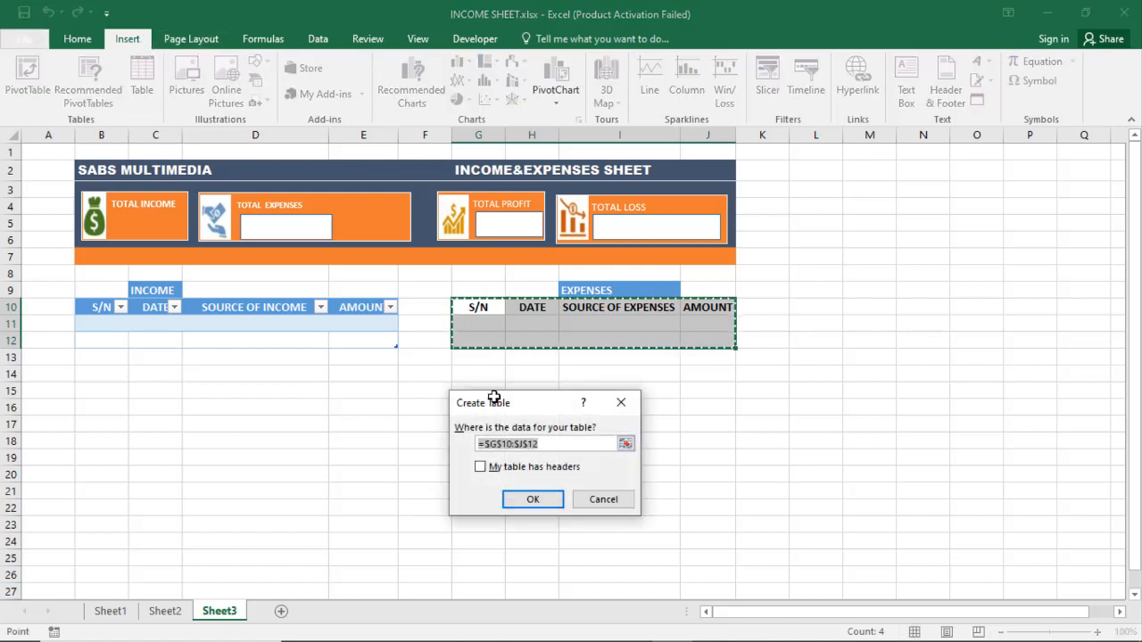
left_click(480, 468)
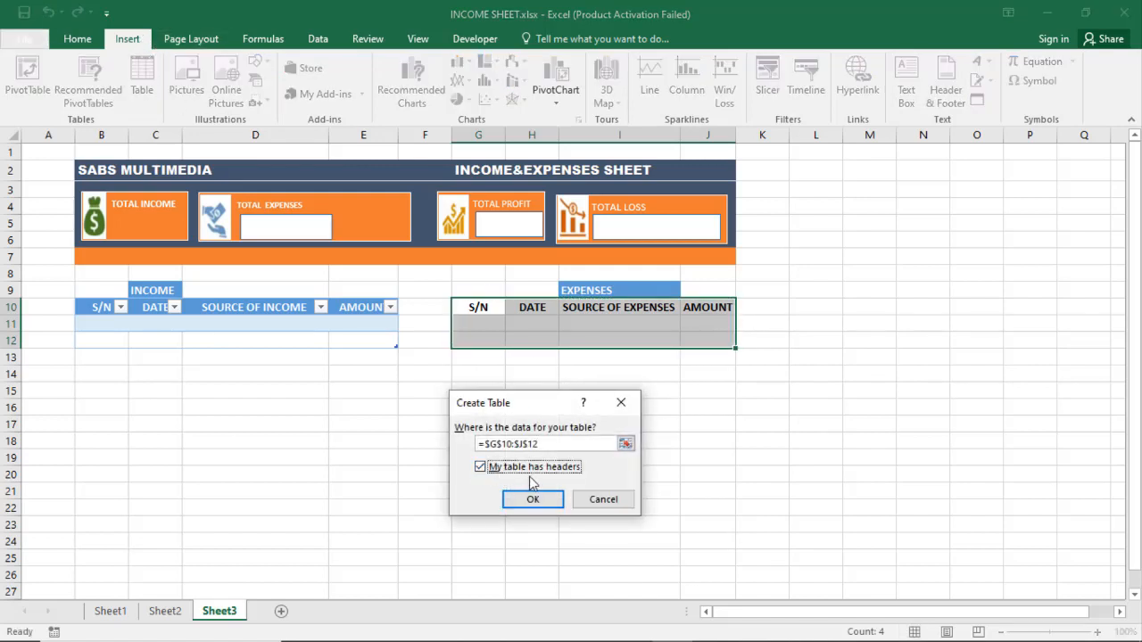
left_click(541, 500)
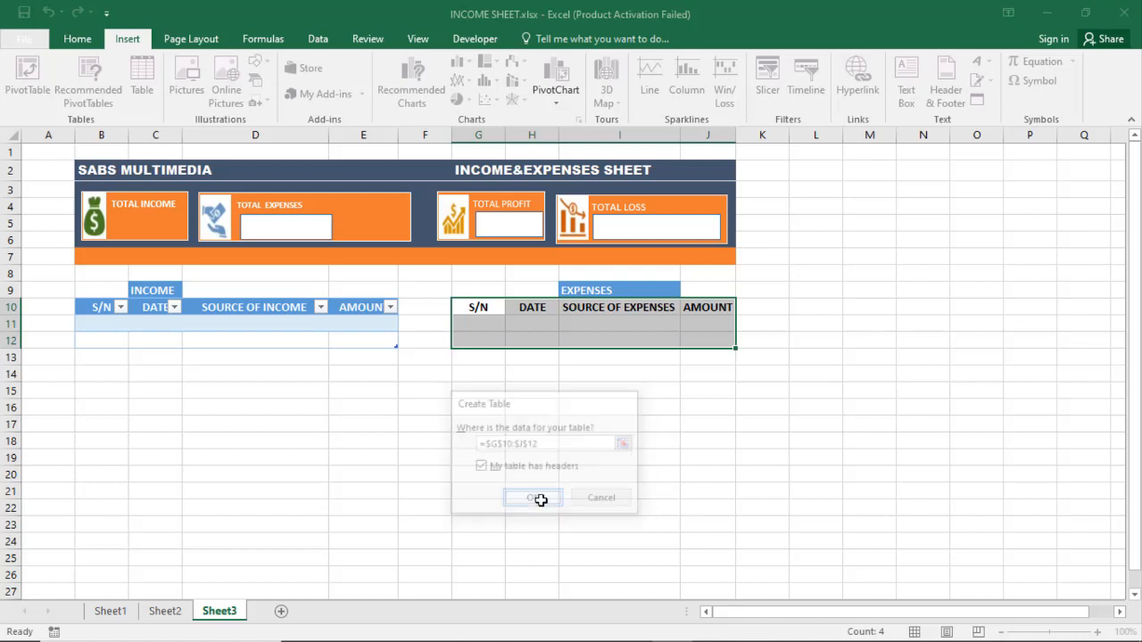
left_click(777, 416)
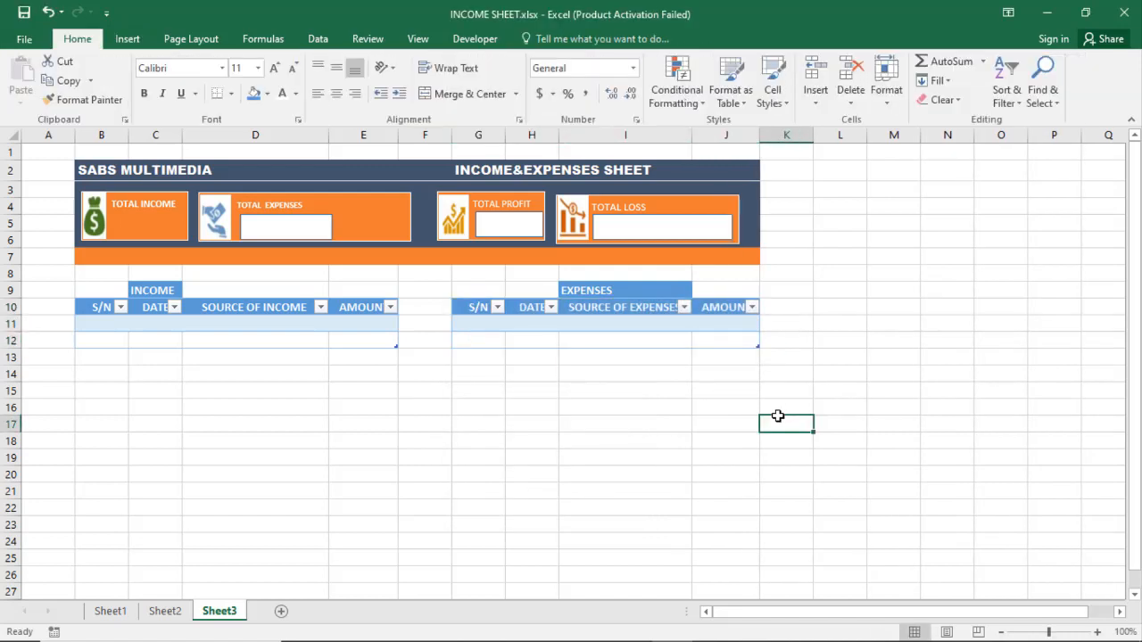
left_click(298, 355)
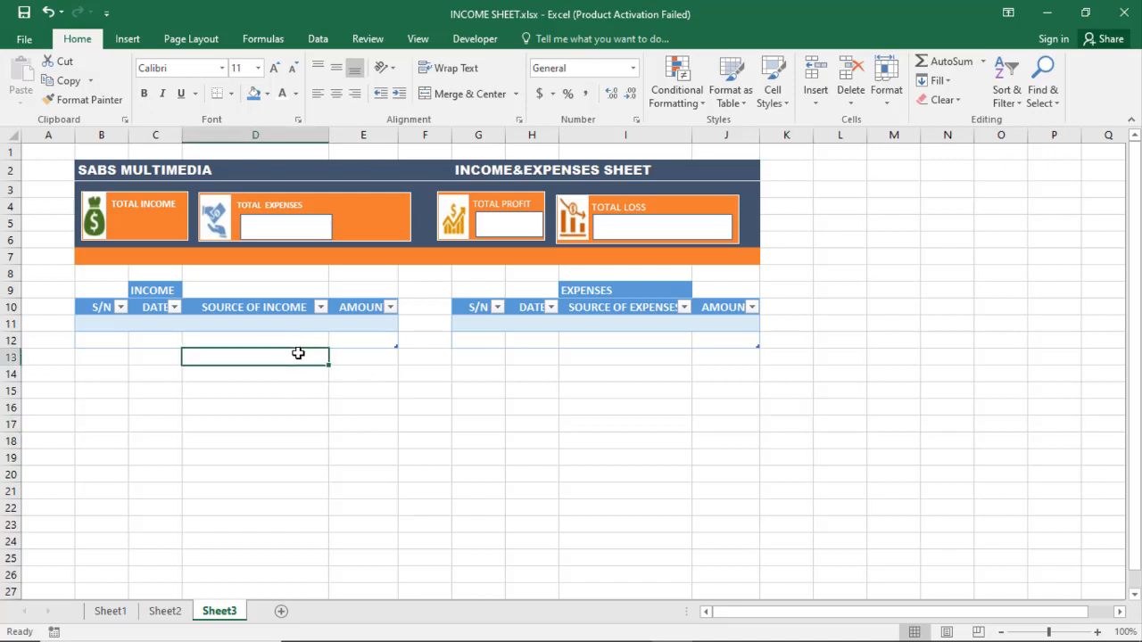
left_click(385, 441)
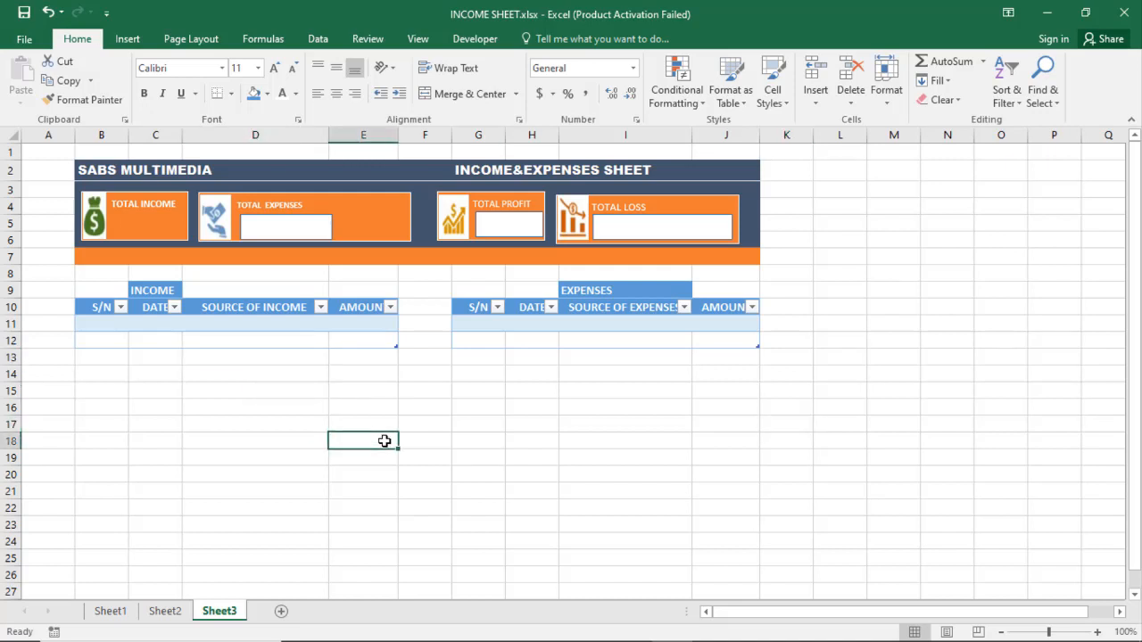
left_click(93, 323)
left_click(149, 403)
left_click_drag(107, 331, 403, 596)
left_click(770, 327)
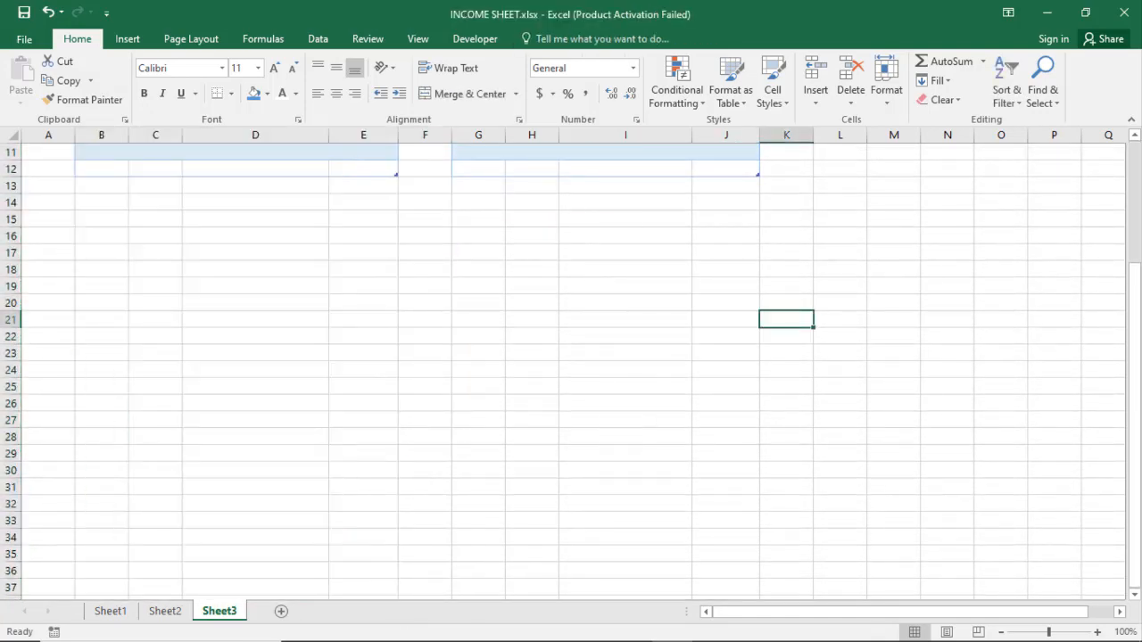
left_click_drag(1134, 406, 1134, 294)
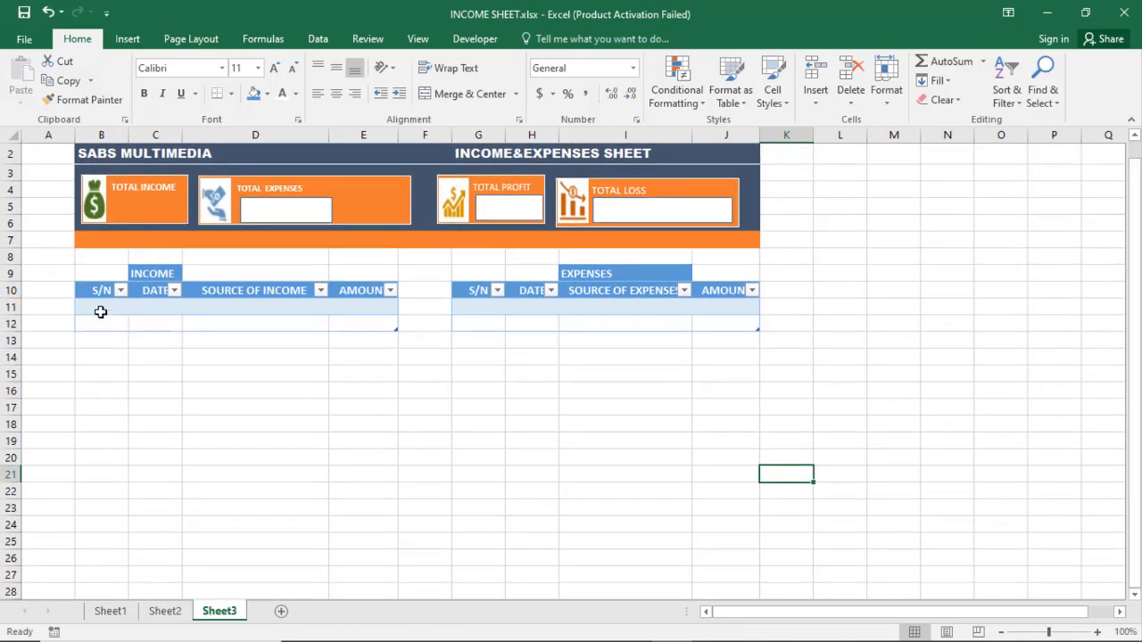
left_click(101, 311)
left_click(151, 306)
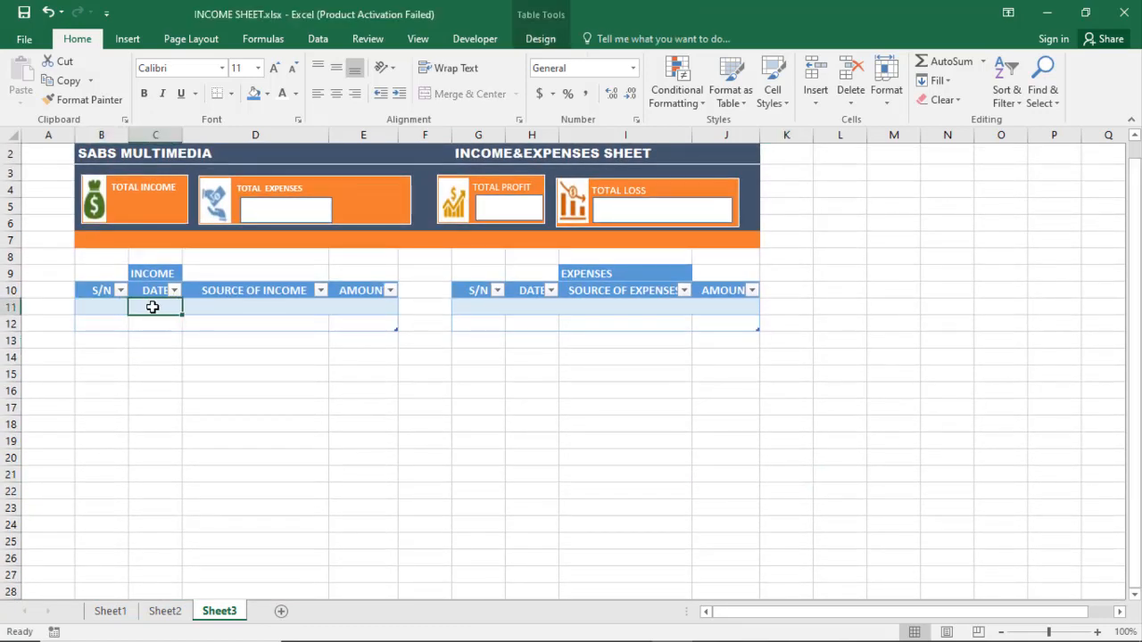
Step: Copy the income records B14:E34 from Sheet1 and paste them into Sheet3's income table starting at cell B12
left_click(249, 309)
left_click(389, 308)
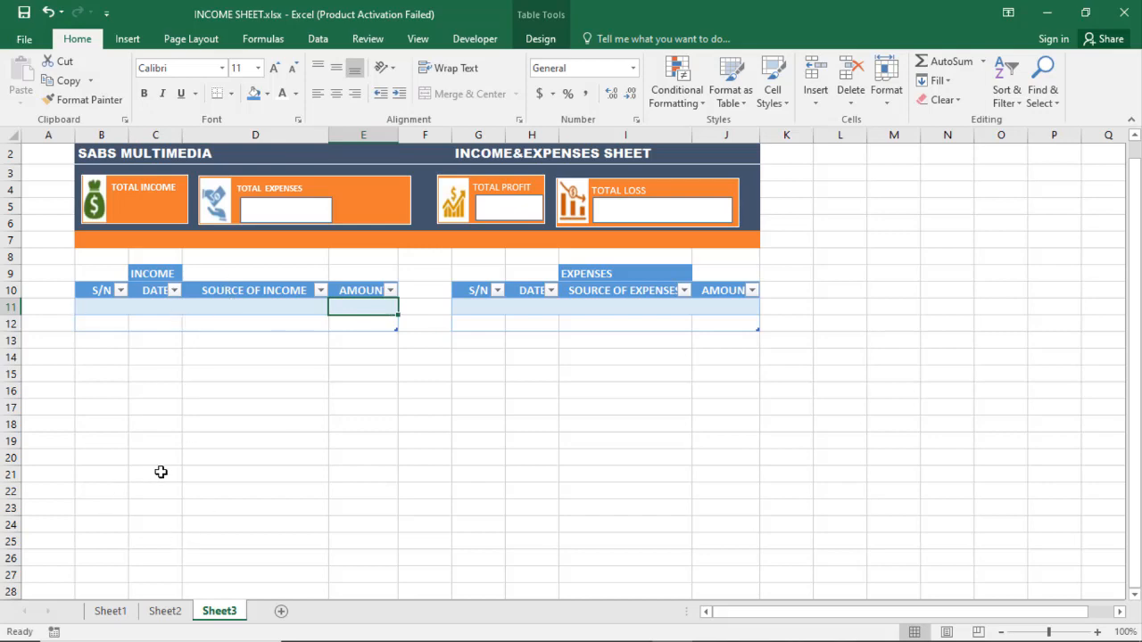
left_click(129, 608)
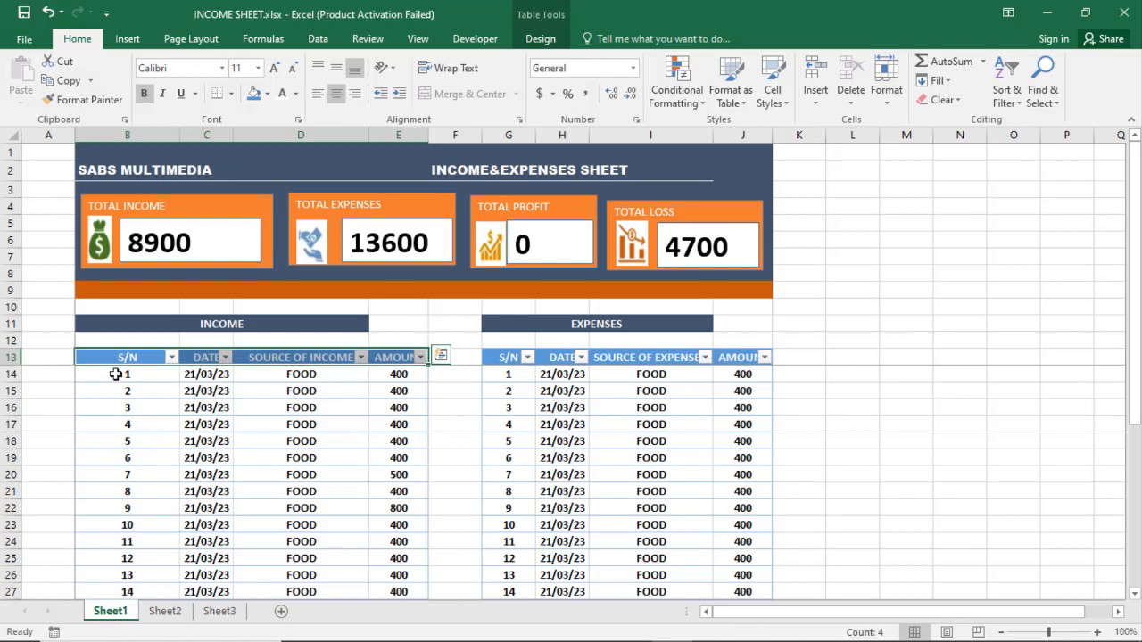
left_click_drag(116, 374, 383, 561)
left_click(69, 80)
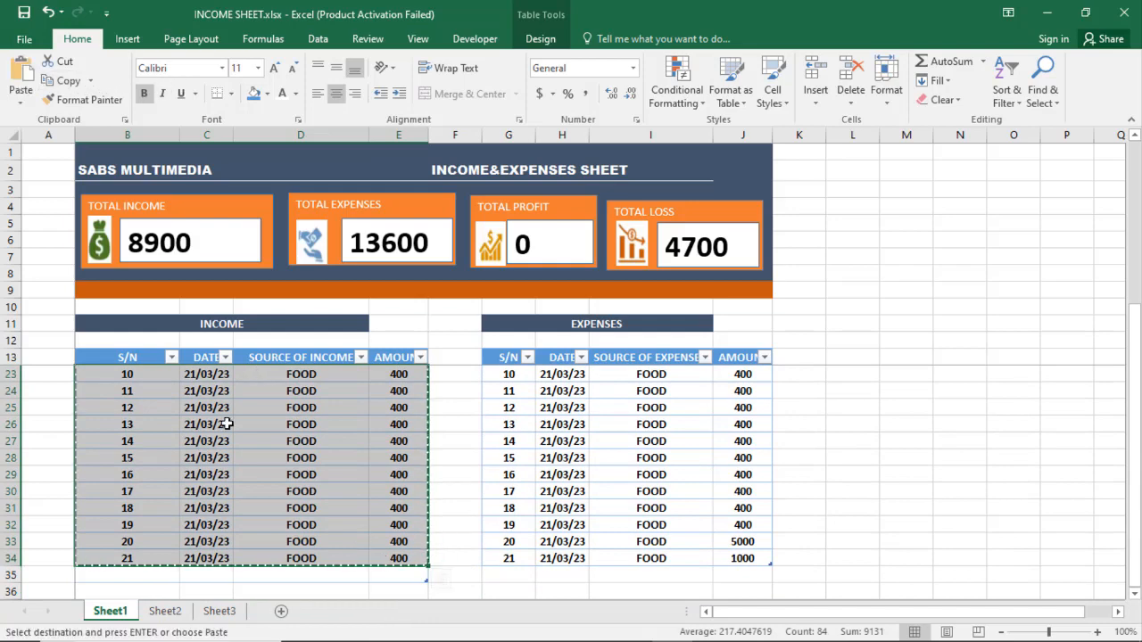
left_click(220, 611)
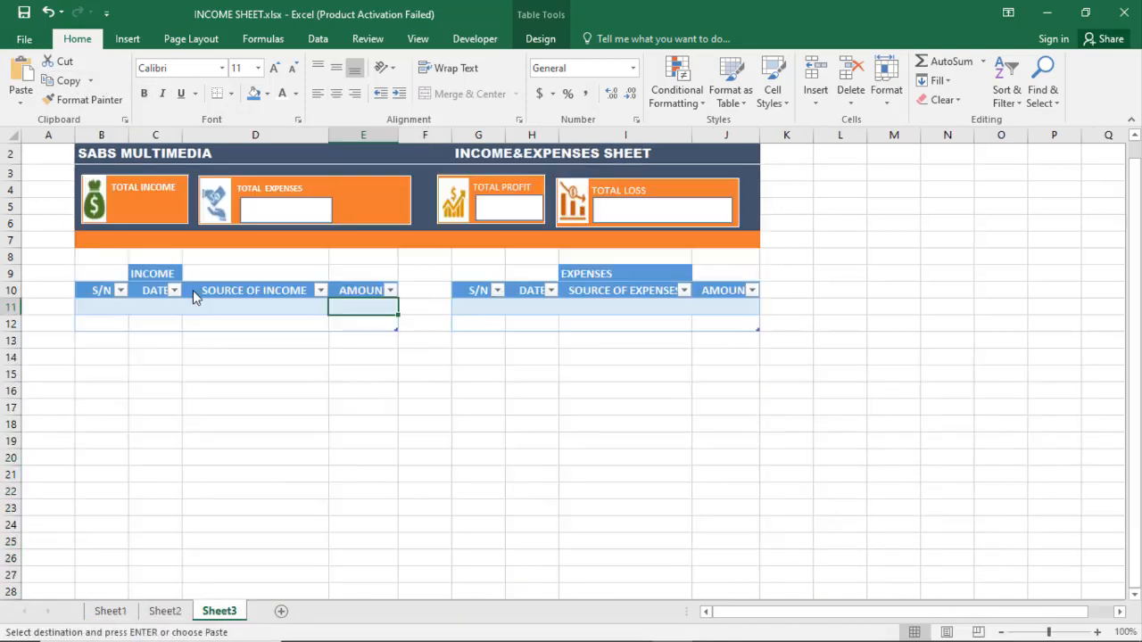
mouse_move(89, 325)
left_mouse_down()
mouse_move(130, 339)
mouse_move(300, 467)
mouse_move(347, 484)
mouse_move(324, 472)
left_mouse_up()
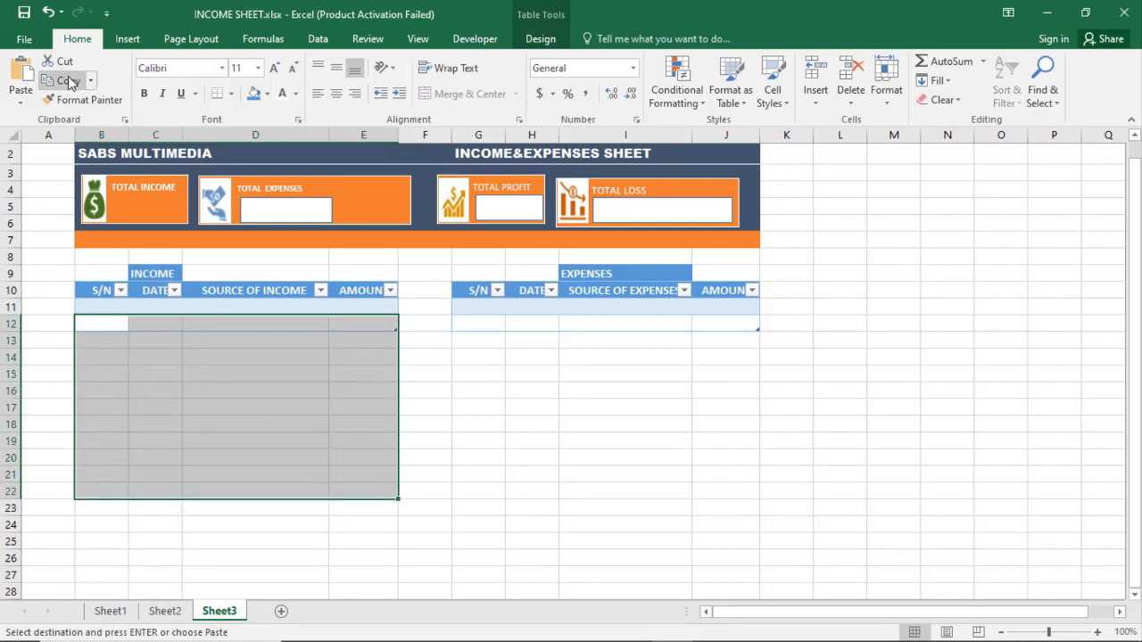
left_click(23, 72)
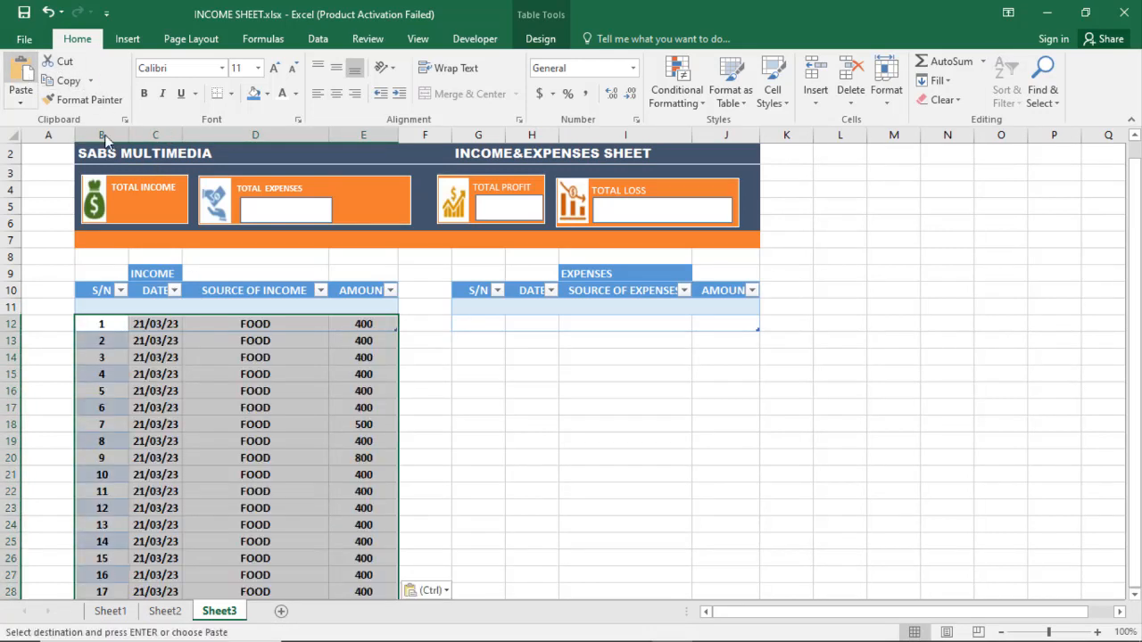
left_click(641, 438)
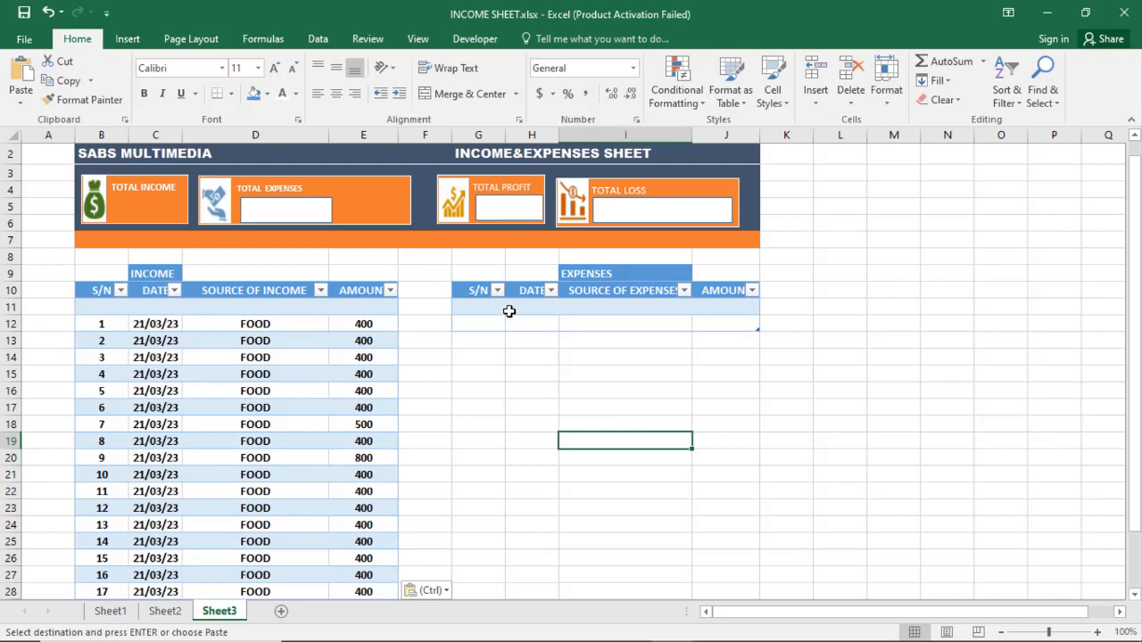
Step: Copy the expenses records G23:J34 from Sheet1 and paste them into Sheet3's expenses table starting at cell G12
left_click(110, 610)
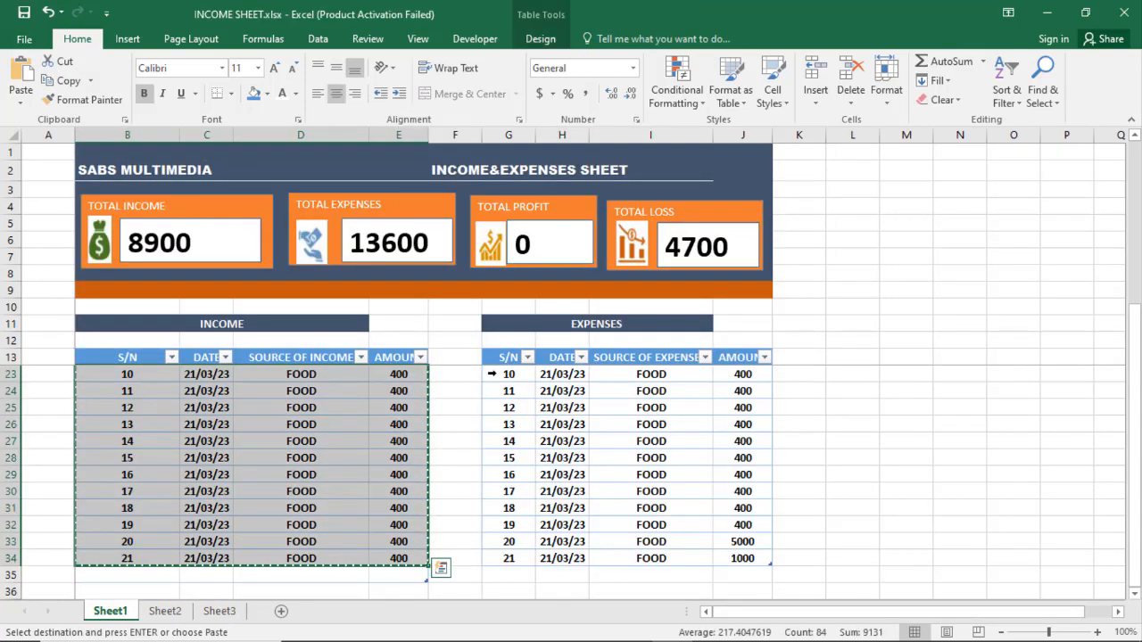
left_click_drag(504, 374, 504, 391)
mouse_move(746, 455)
left_mouse_down()
mouse_move(750, 589)
mouse_move(713, 354)
mouse_move(755, 473)
left_mouse_up()
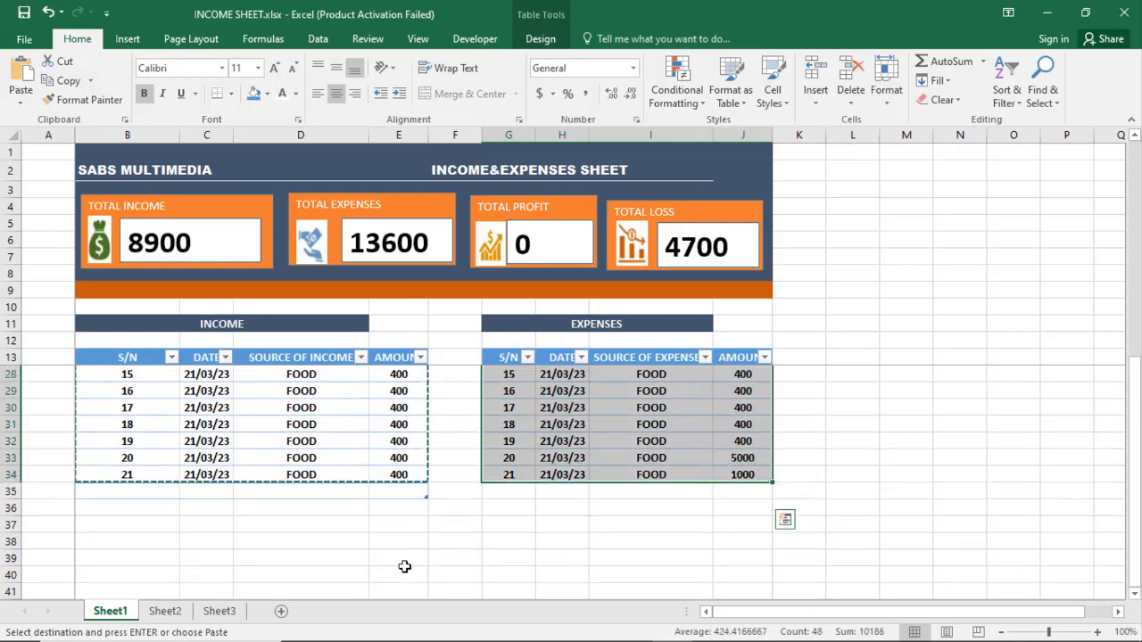
left_click(65, 82)
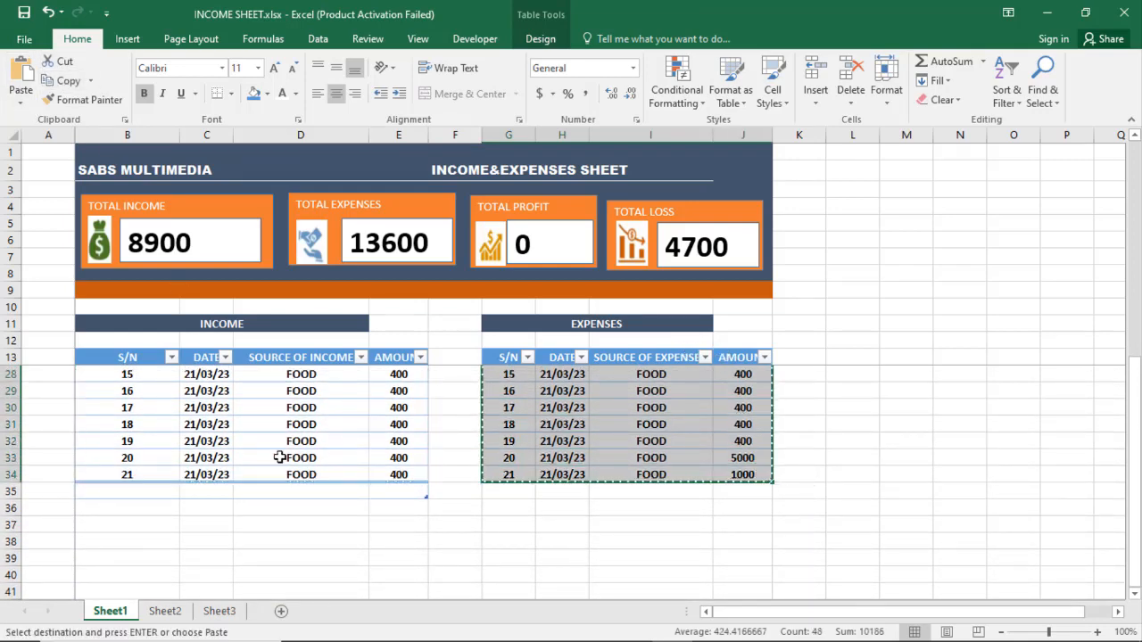
left_click(221, 611)
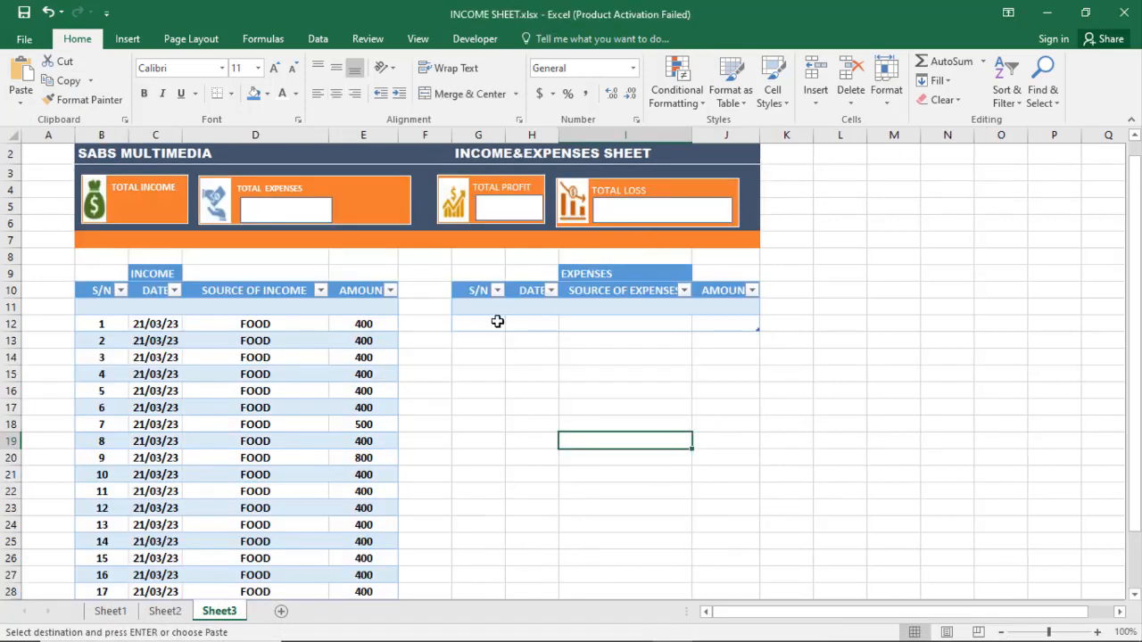
left_click(487, 325)
left_click_drag(797, 410, 721, 395)
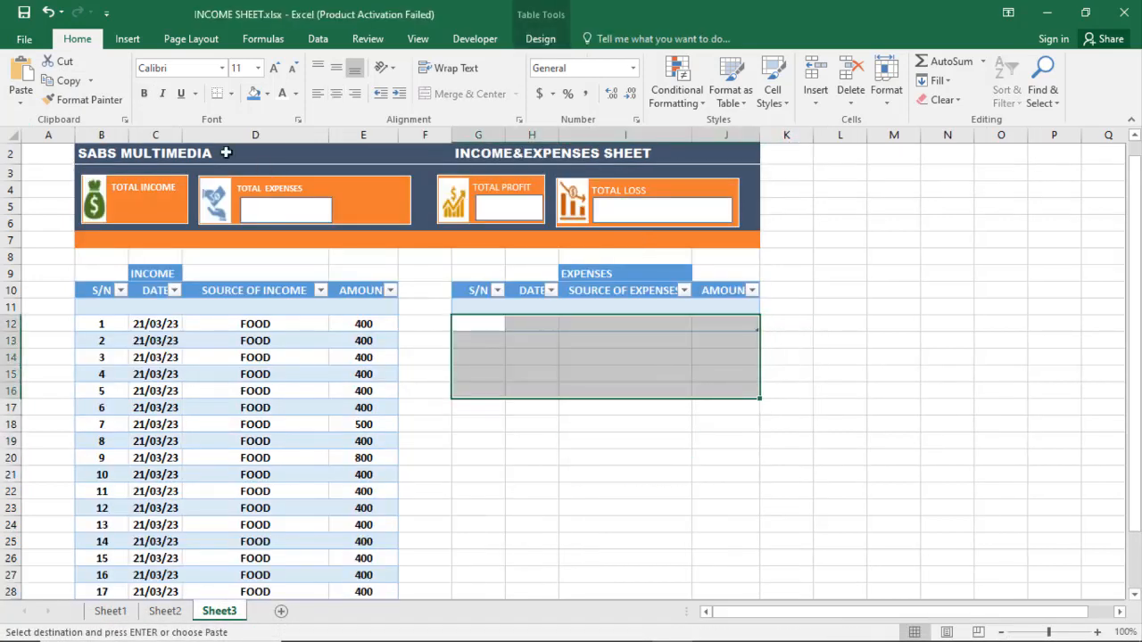
left_click(20, 73)
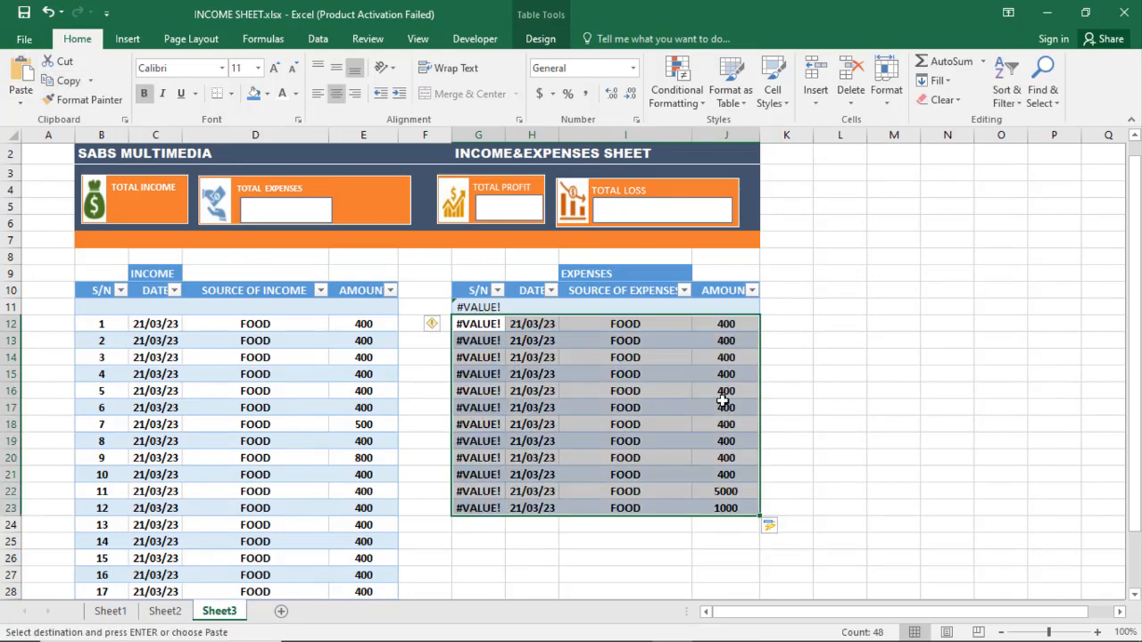
left_click(994, 453)
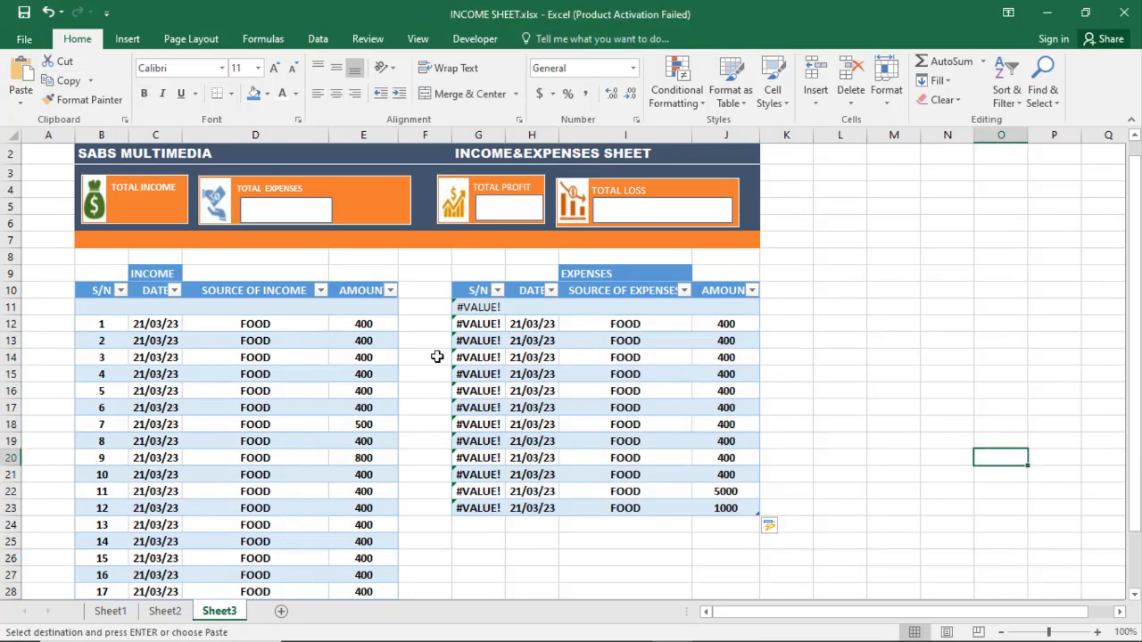
Step: Enter 1 as the first serial number in cell G11 of the expenses table and minimize the on-screen keyboard
left_click_drag(1136, 355, 1121, 270)
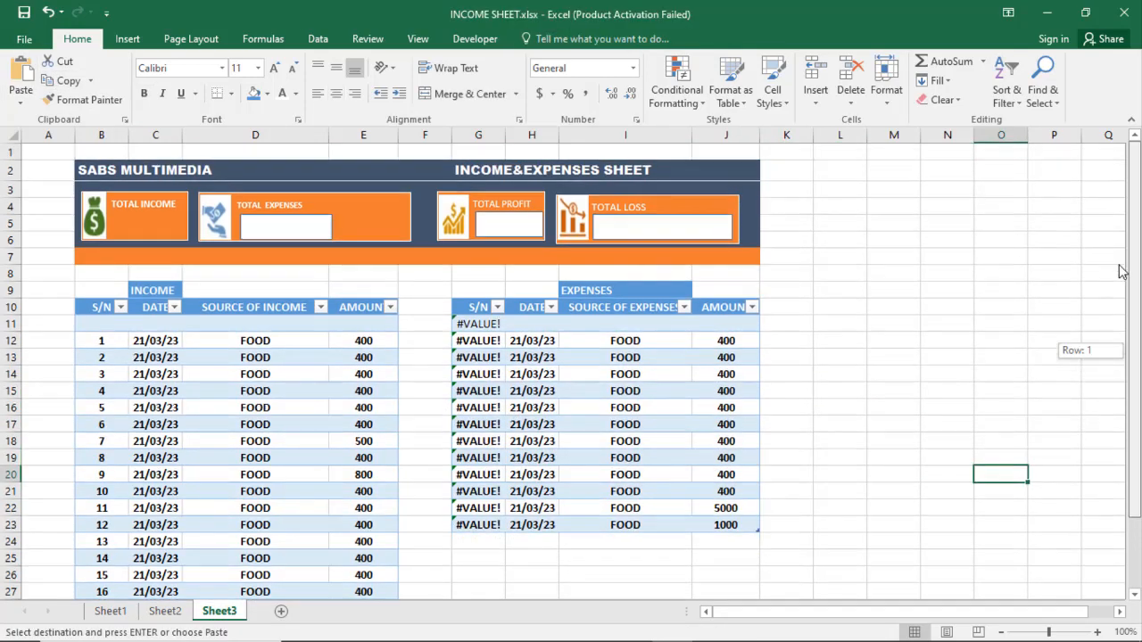
left_click(479, 325)
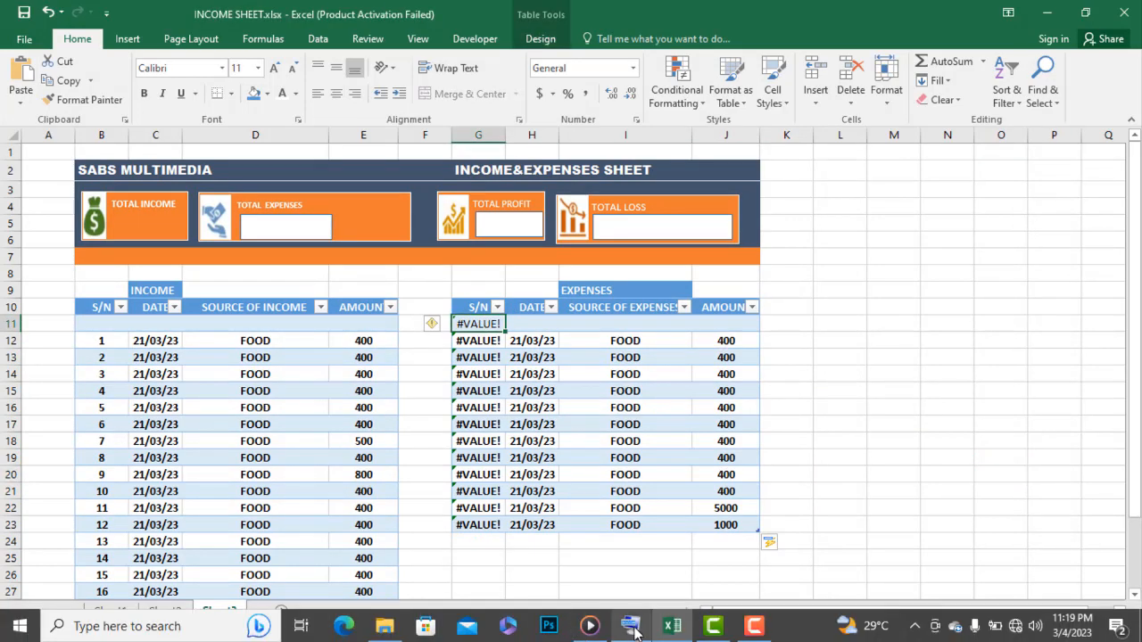
left_click(631, 626)
type("1")
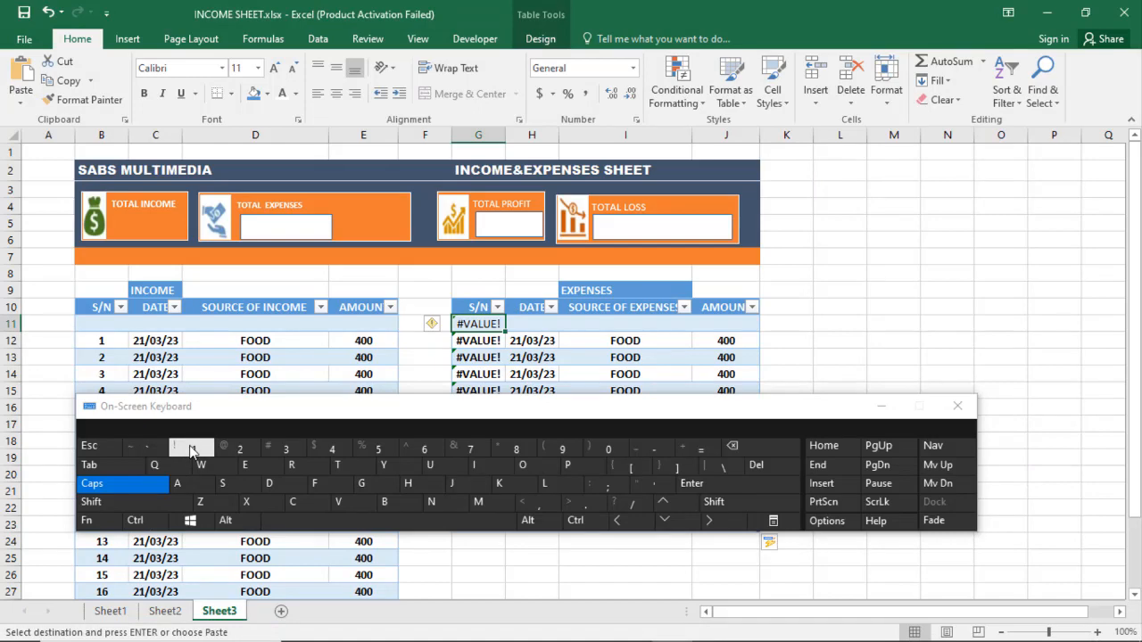
left_click(487, 338)
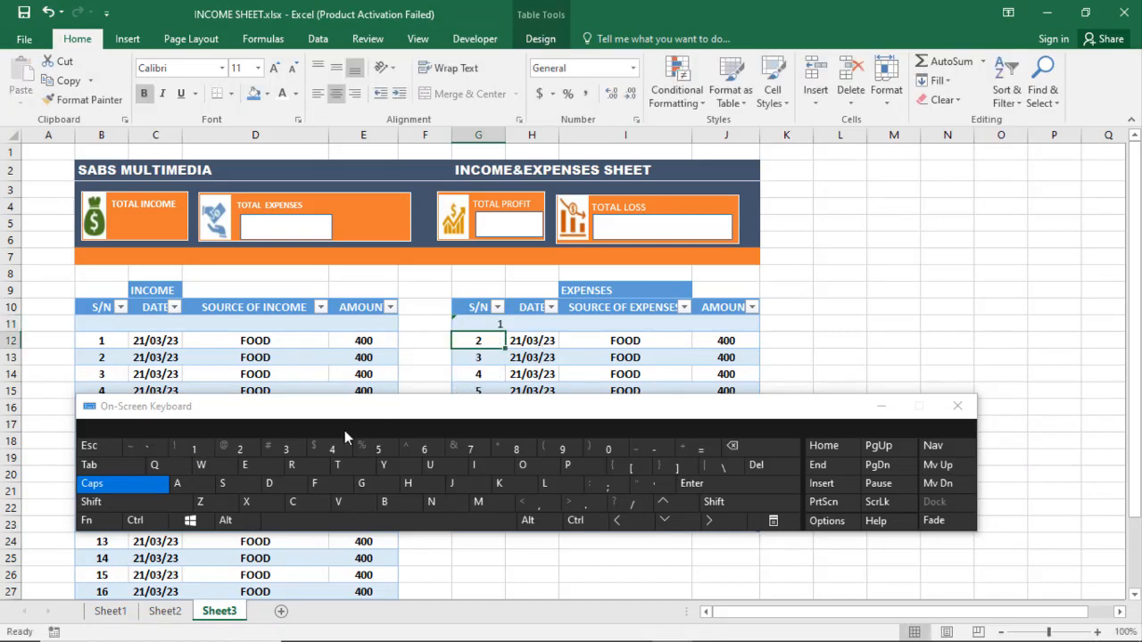
left_click(401, 337)
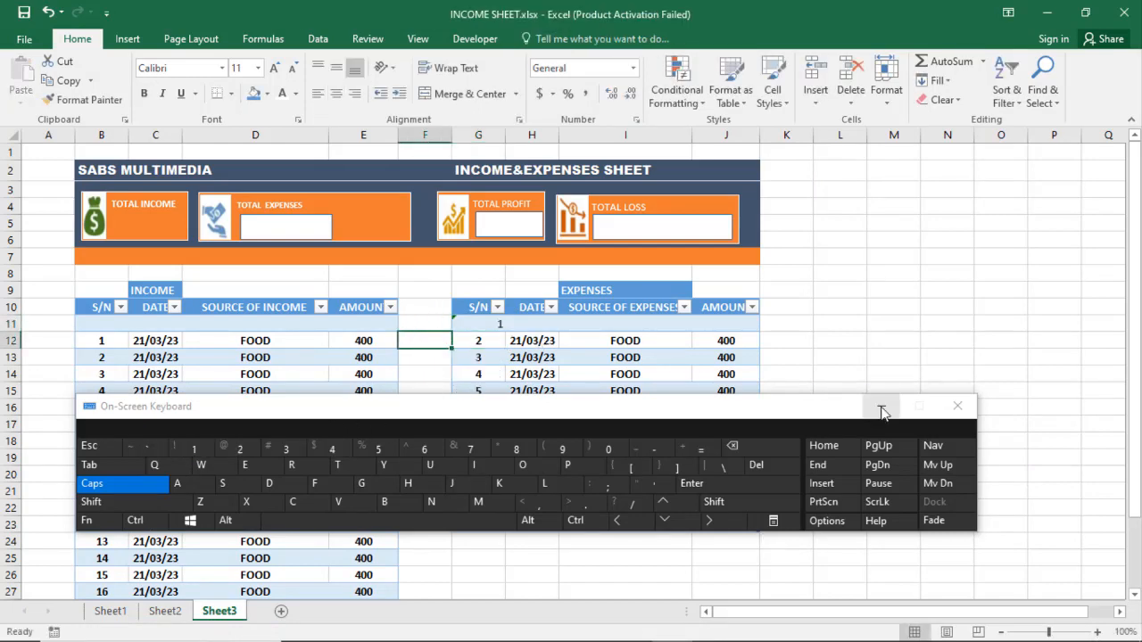
left_click(881, 412)
Step: Center the serial number in cell G11 horizontally
left_click(472, 324)
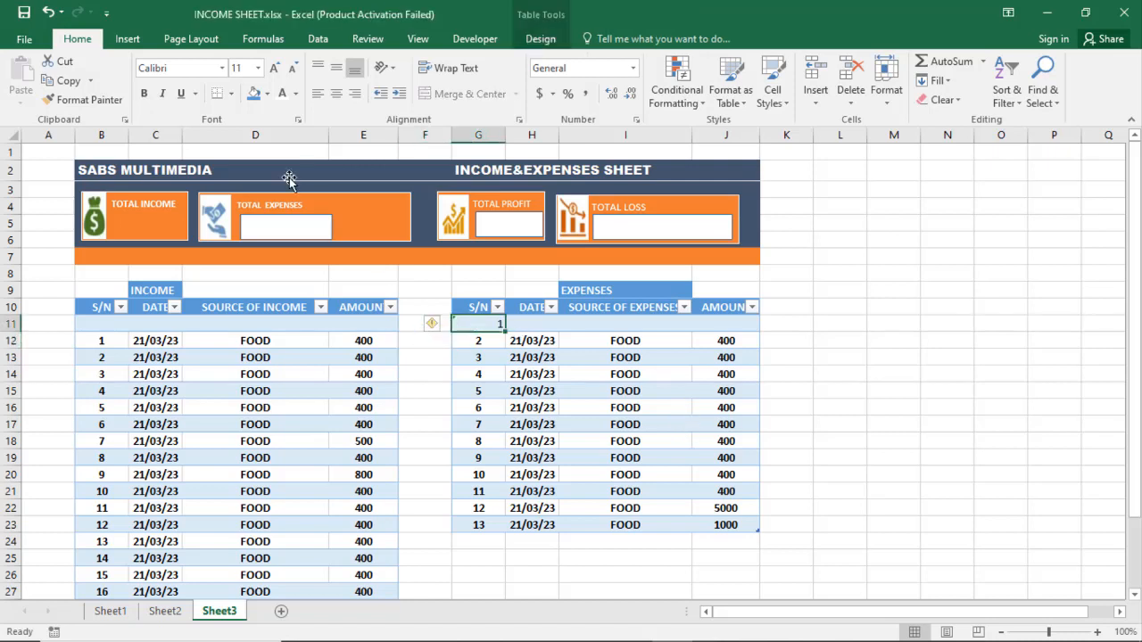
left_click(336, 94)
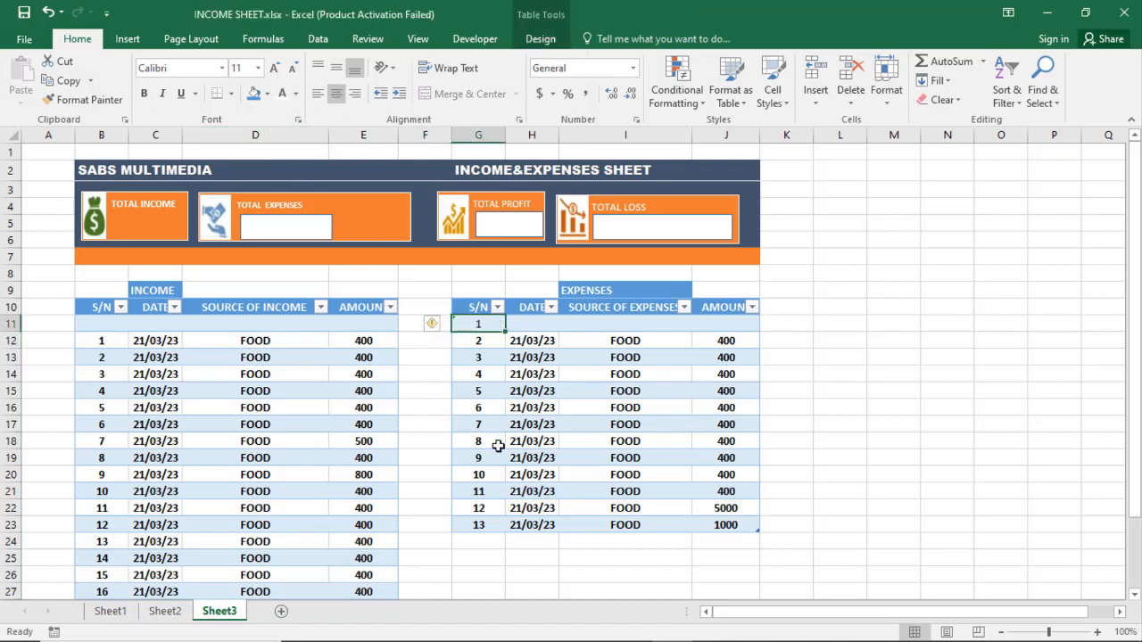
left_click(498, 444)
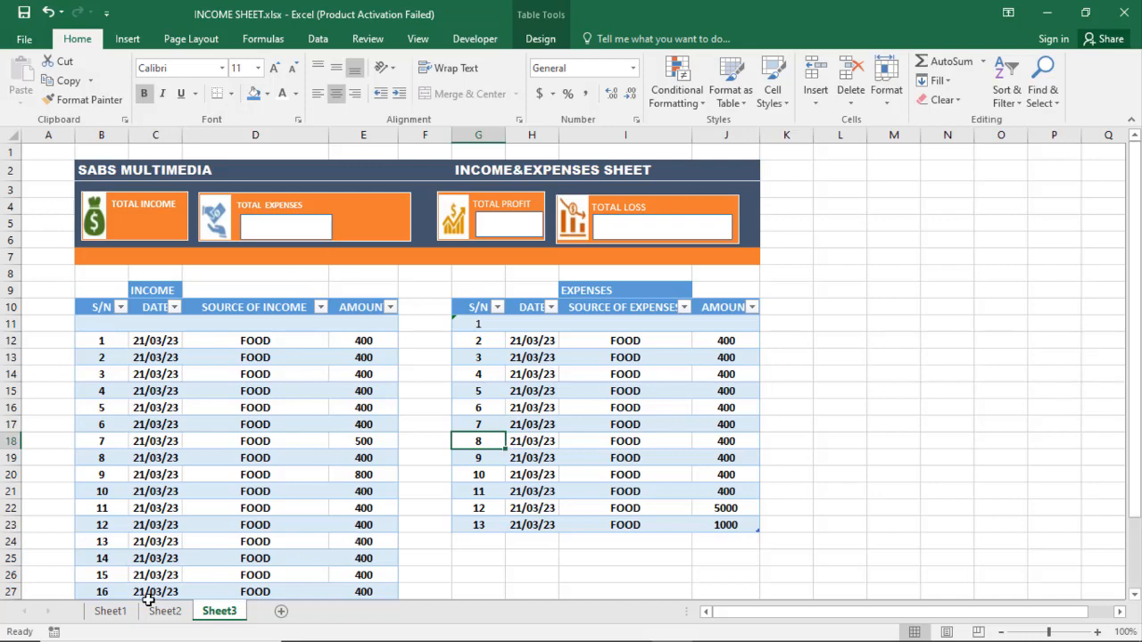
Step: Examine the finished income and expenses tables on Sheet1 beneath the totals banner, and return to Sheet3
left_click(99, 614)
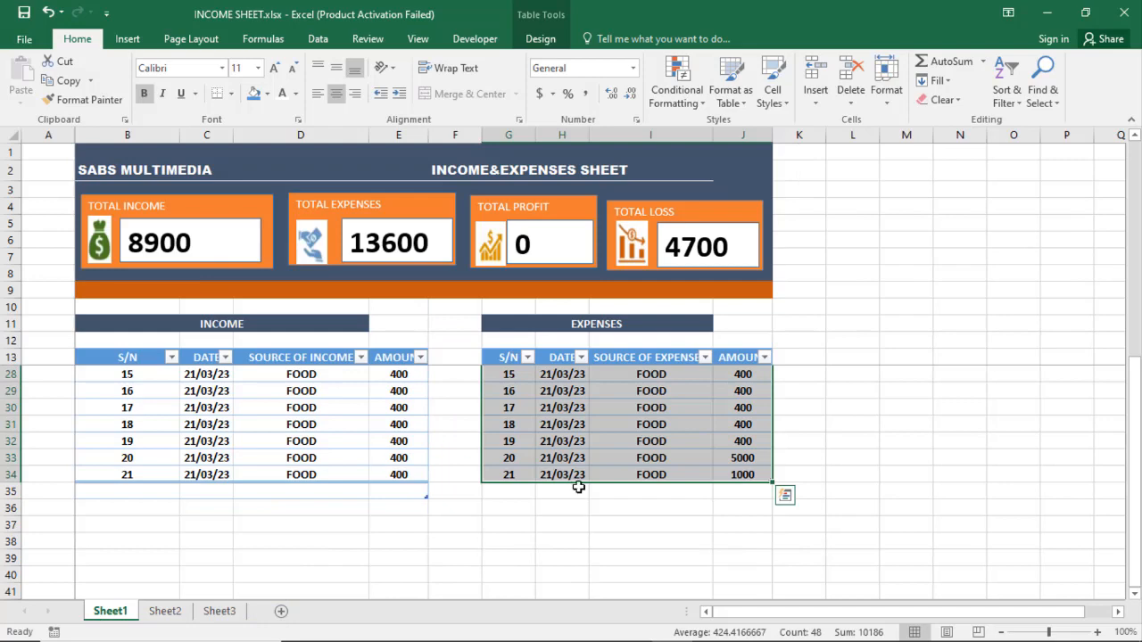
left_click(934, 453)
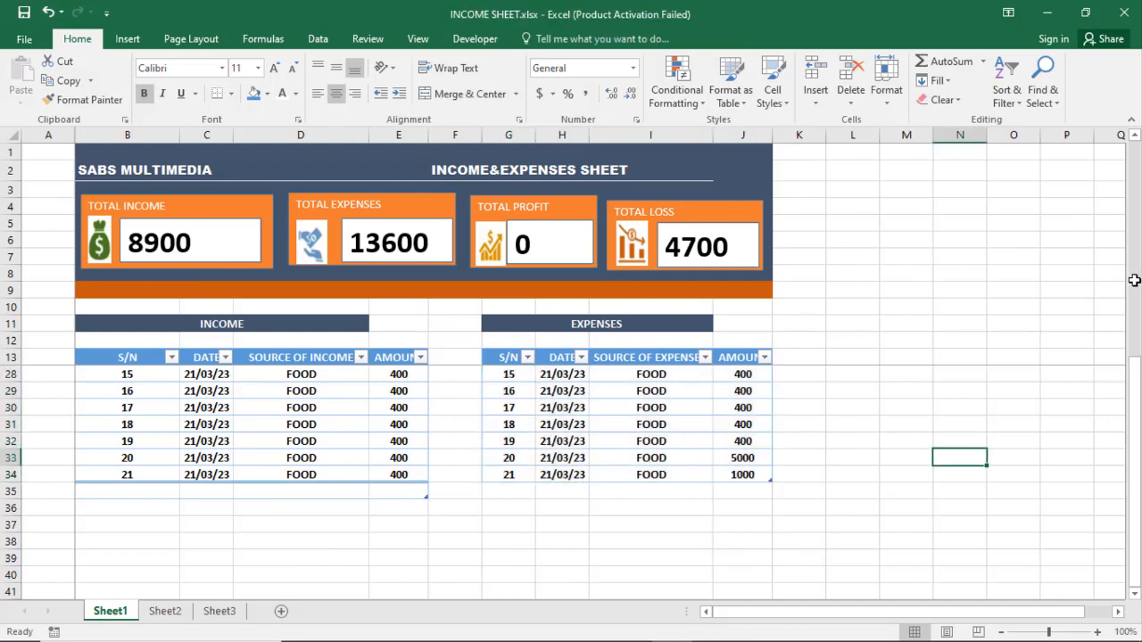
left_click_drag(1135, 357, 1087, 79)
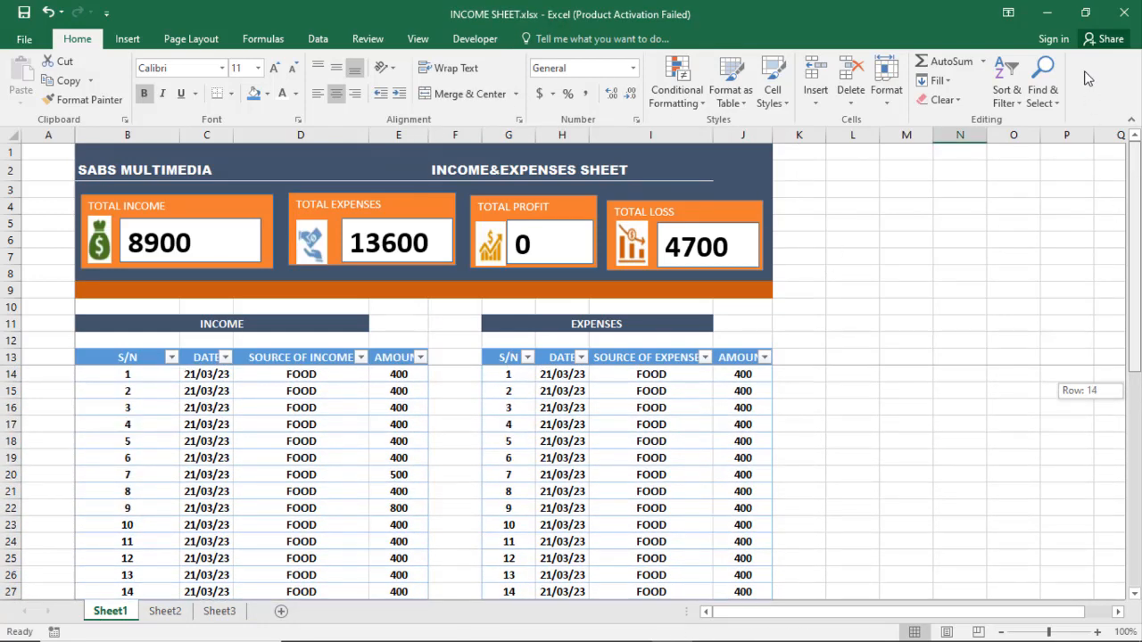
left_click_drag(1098, 174, 1104, 327)
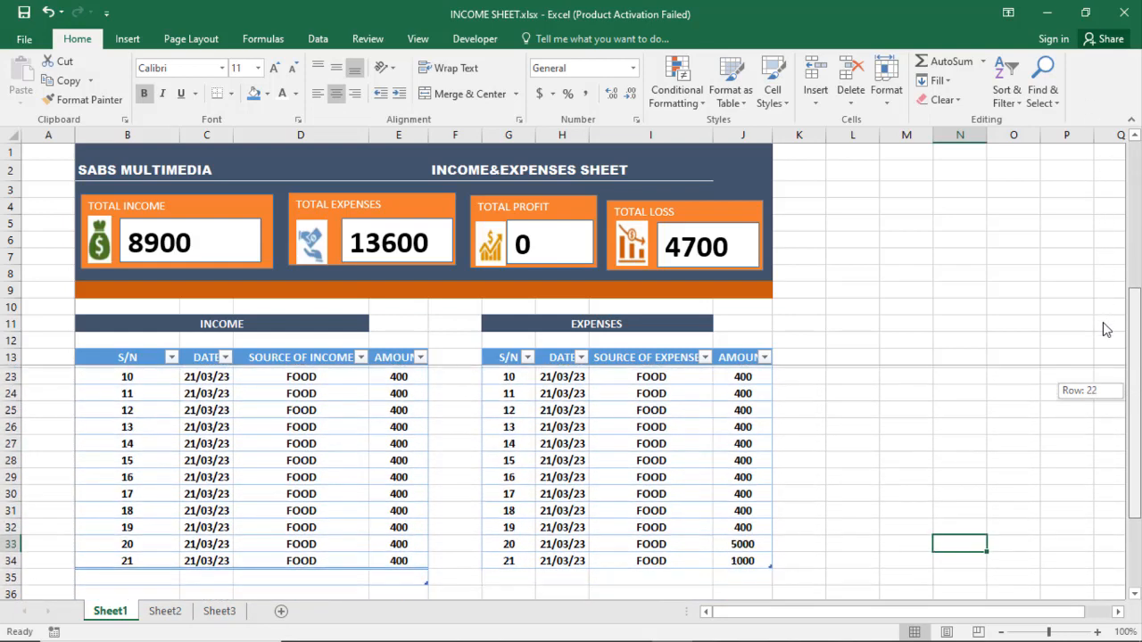
left_click(217, 612)
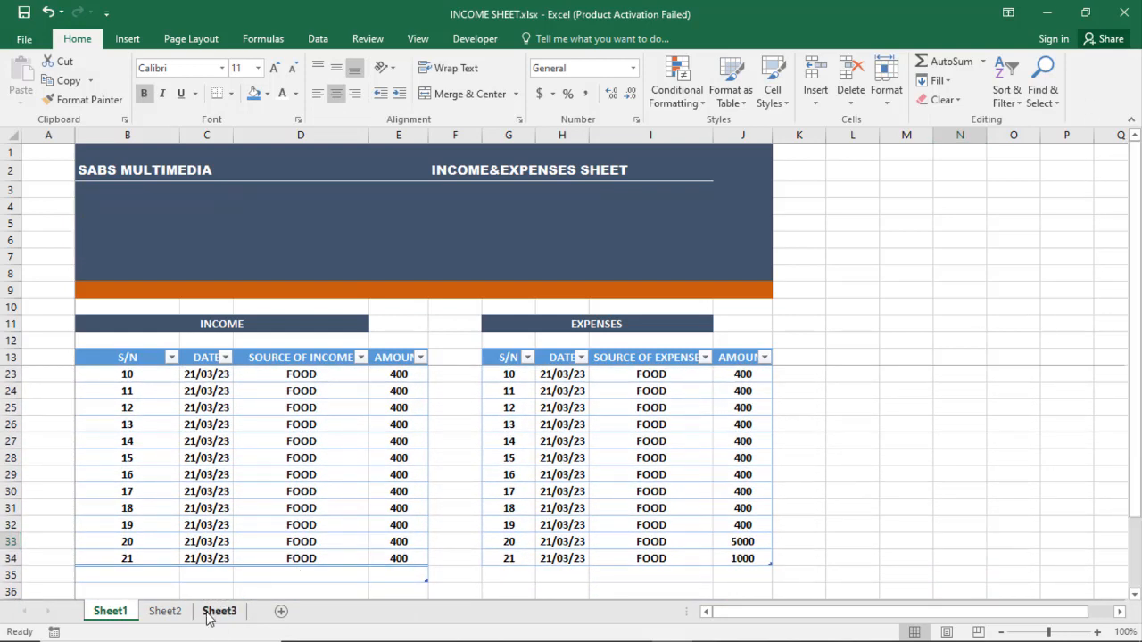
left_click(656, 414)
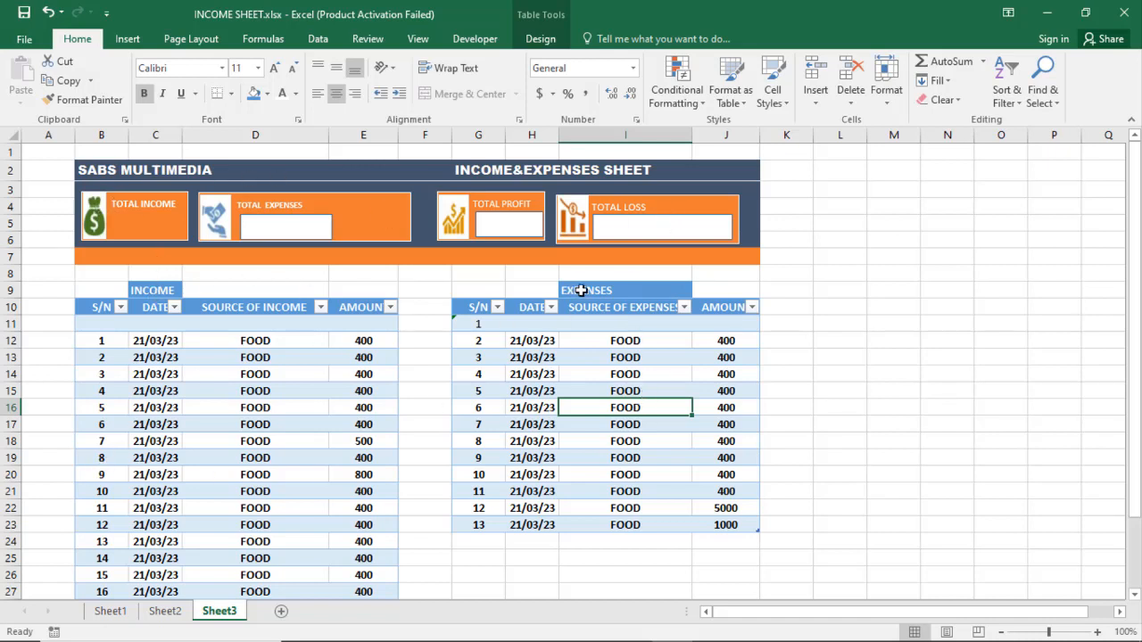
Step: Add a new worksheet after Sheet3 and enter the heading INCOME in its cell B3
left_click(281, 612)
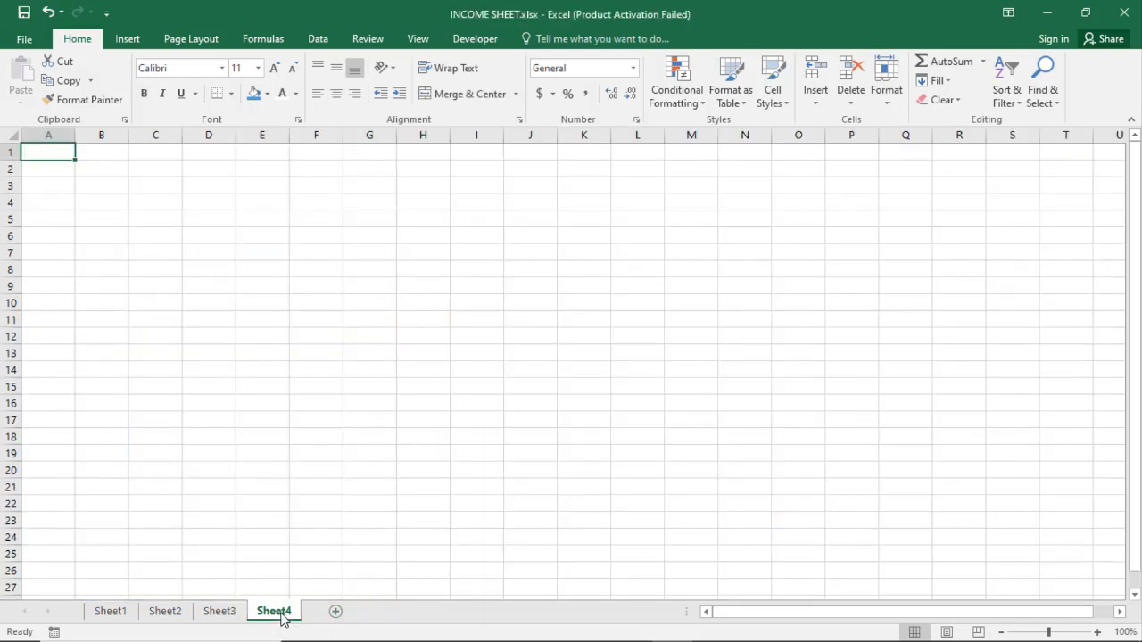
left_click(287, 323)
left_click(100, 189)
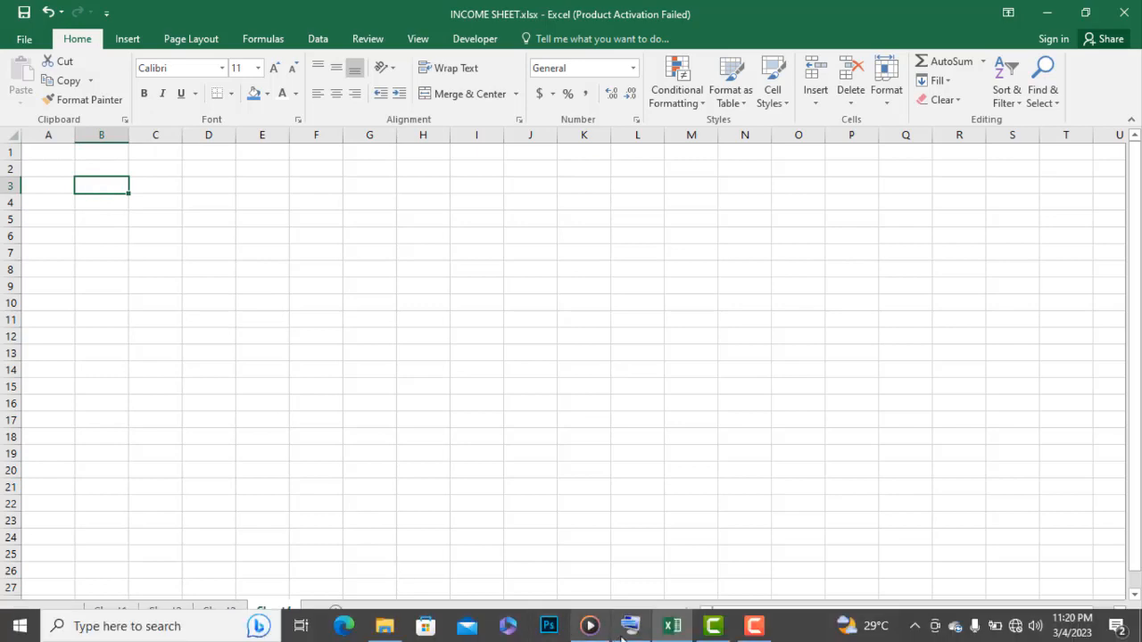
left_click(631, 630)
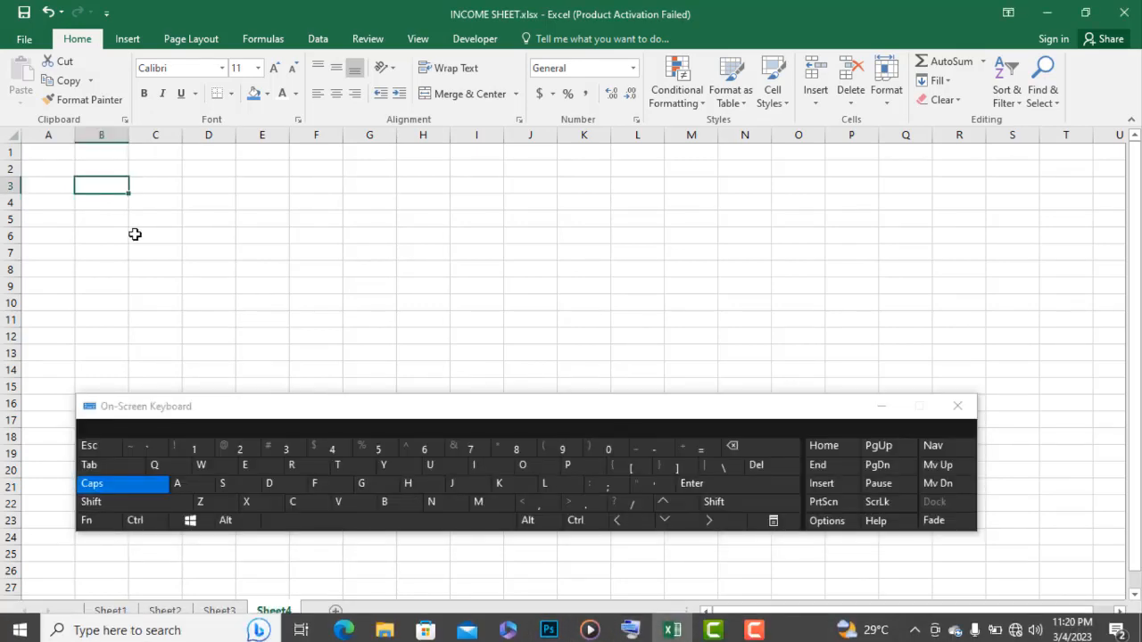
left_click(475, 471)
left_click(433, 504)
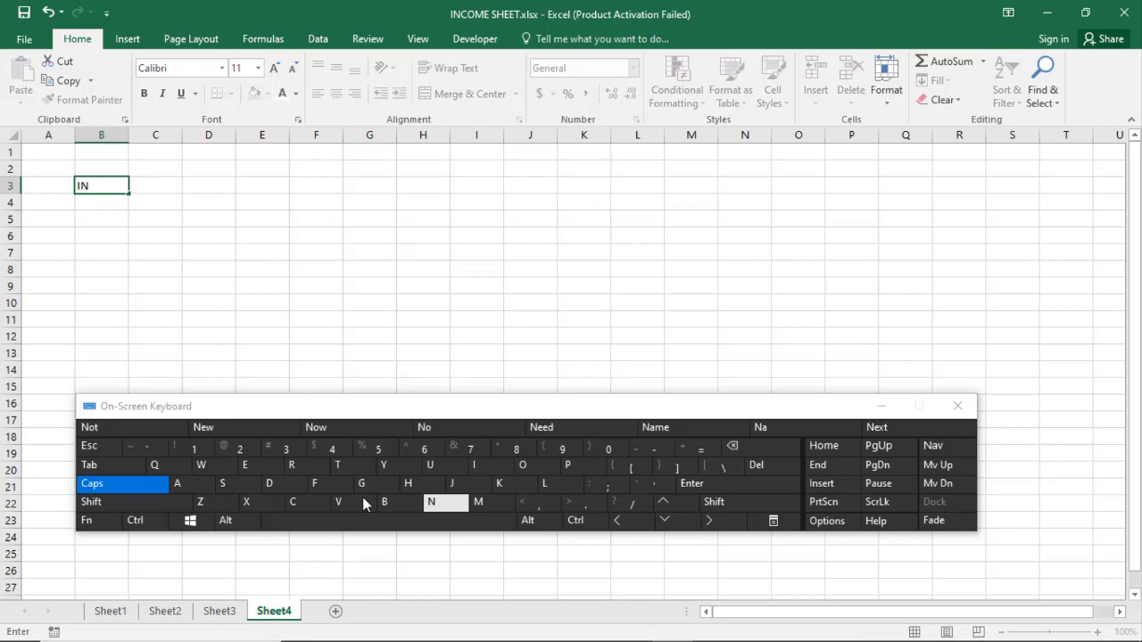
left_click(294, 502)
left_click(523, 465)
left_click(479, 500)
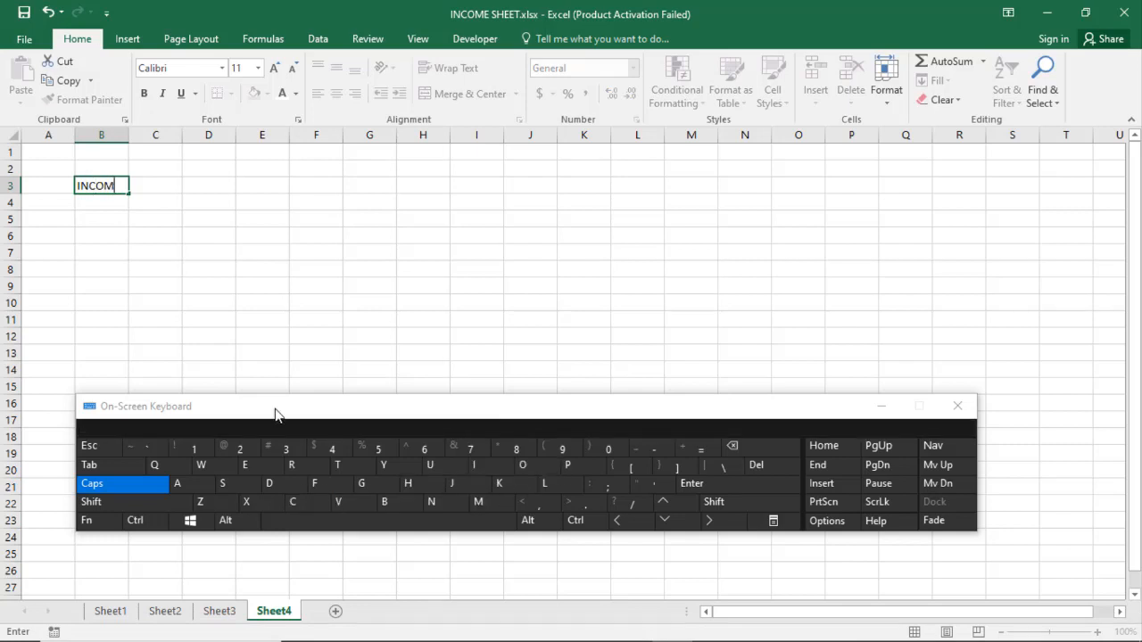
left_click(244, 465)
left_click(188, 271)
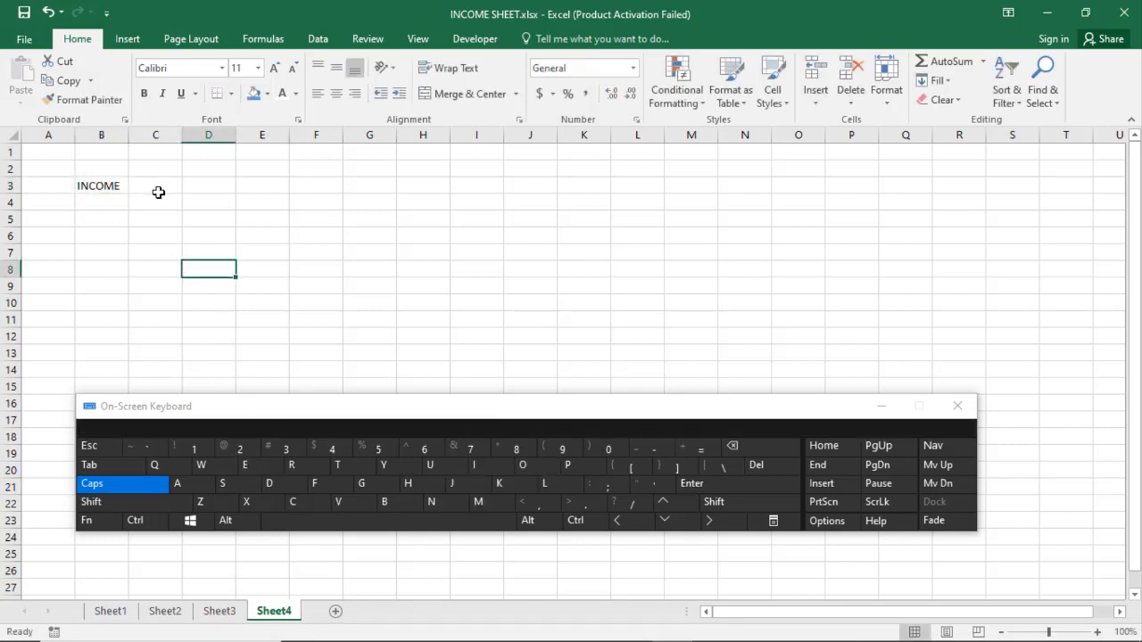
Step: Enter the heading EXPENSES in cell C3 of Sheet4, beside the INCOME heading
left_click(158, 192)
left_click(244, 465)
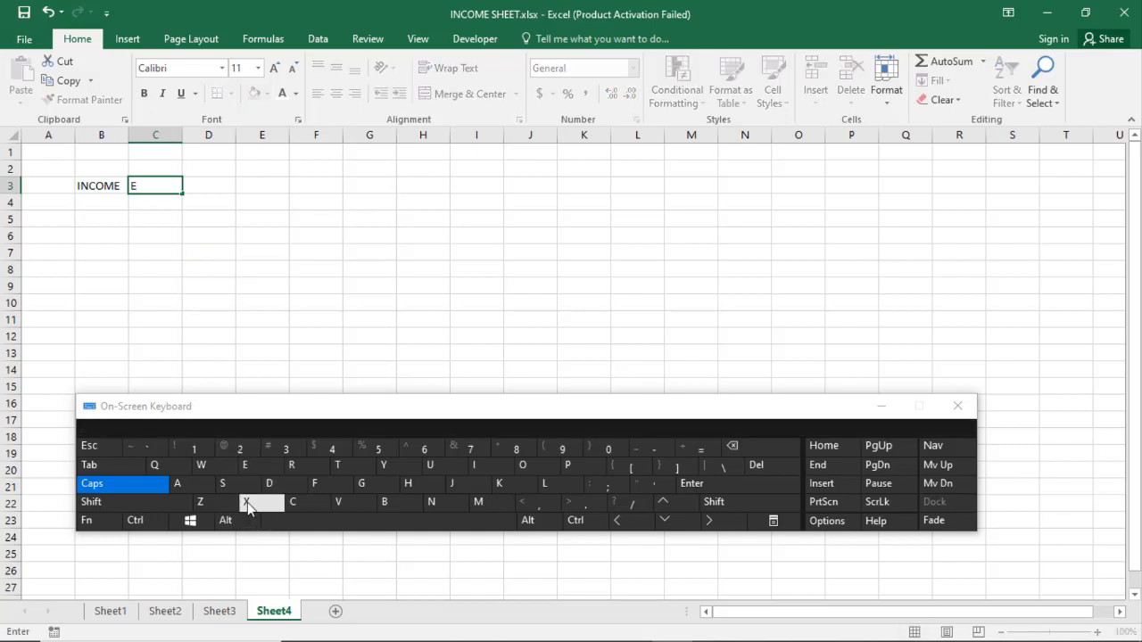
left_click(248, 504)
left_click(574, 470)
left_click(244, 465)
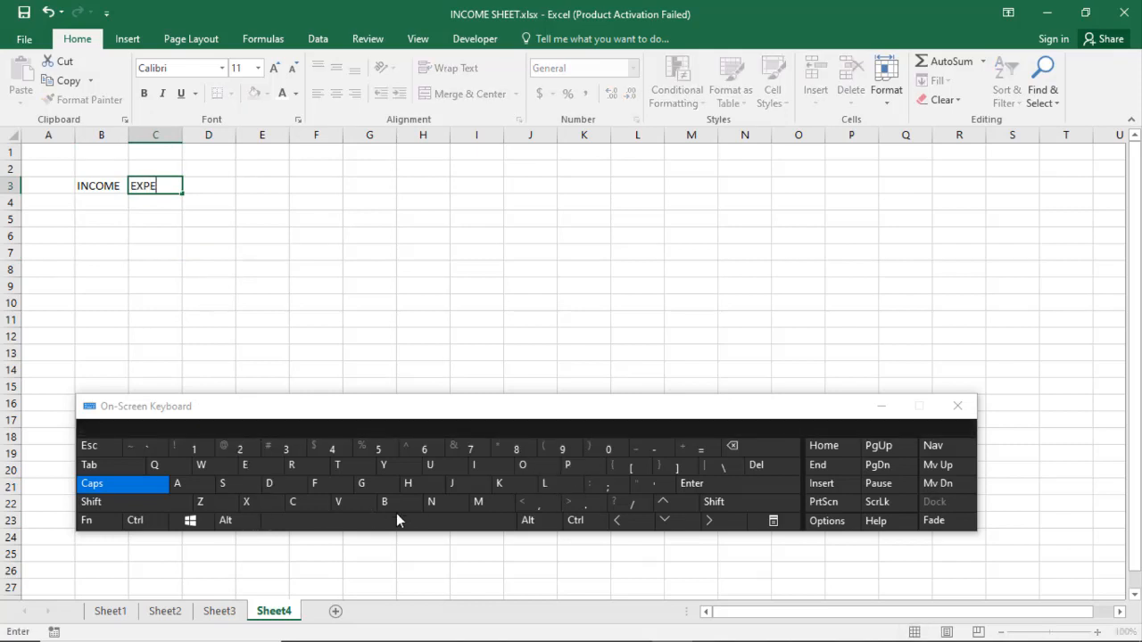
left_click(231, 482)
left_click(244, 465)
left_click(234, 486)
left_click(324, 323)
Step: Enter the heading PROFIT in cell D3 of Sheet4
left_click(212, 191)
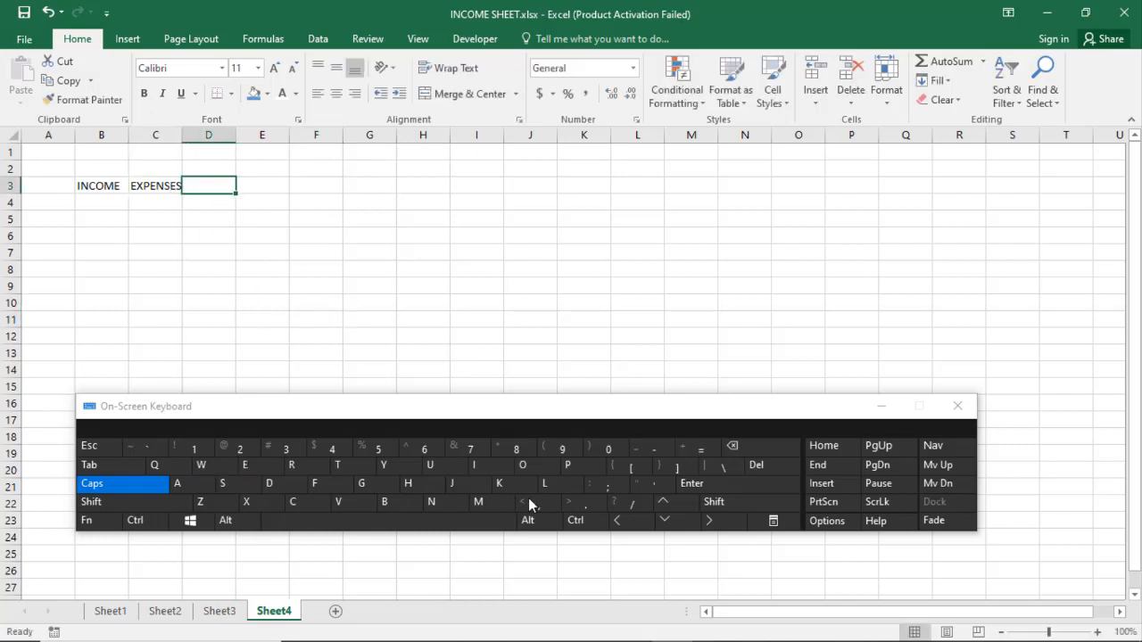
left_click(575, 467)
left_click(294, 468)
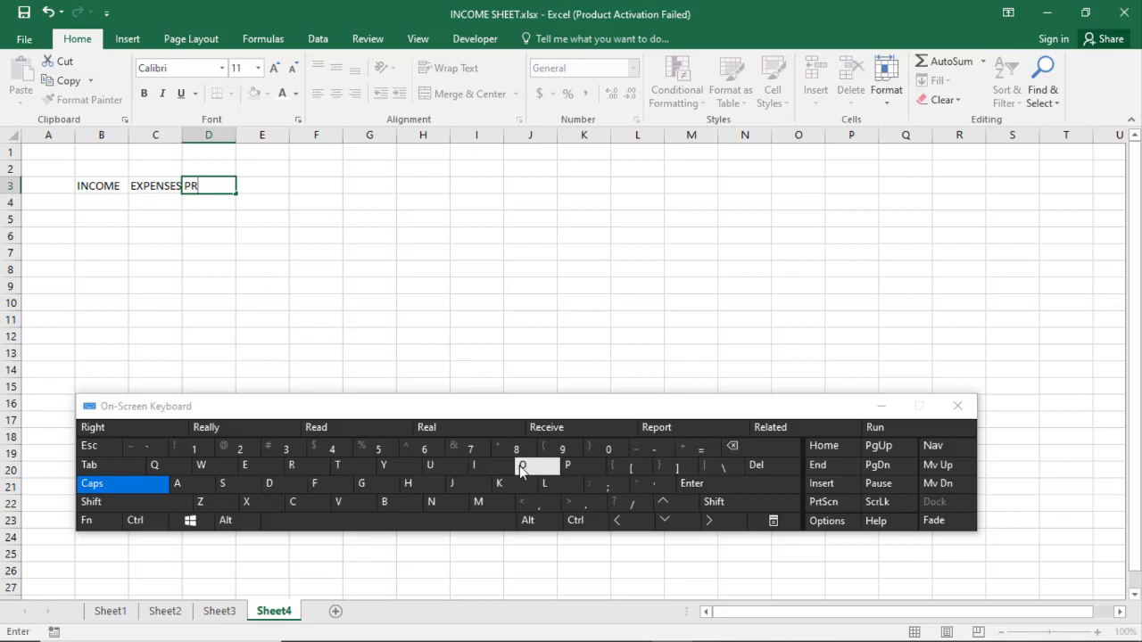
left_click(522, 468)
left_click(312, 483)
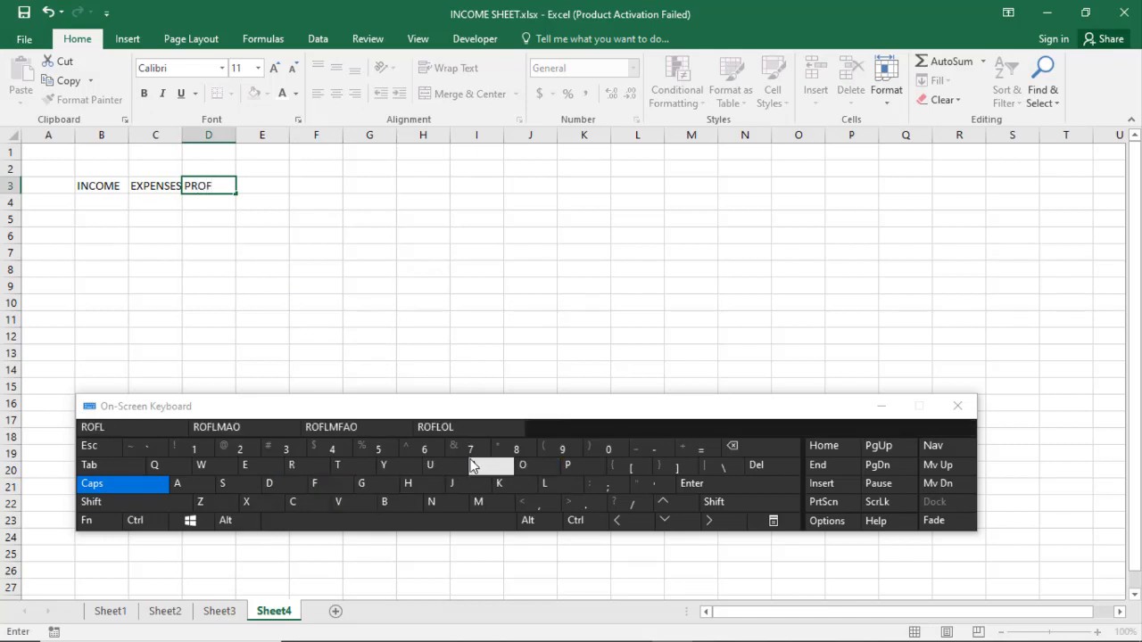
left_click(473, 466)
left_click(344, 465)
left_click(316, 319)
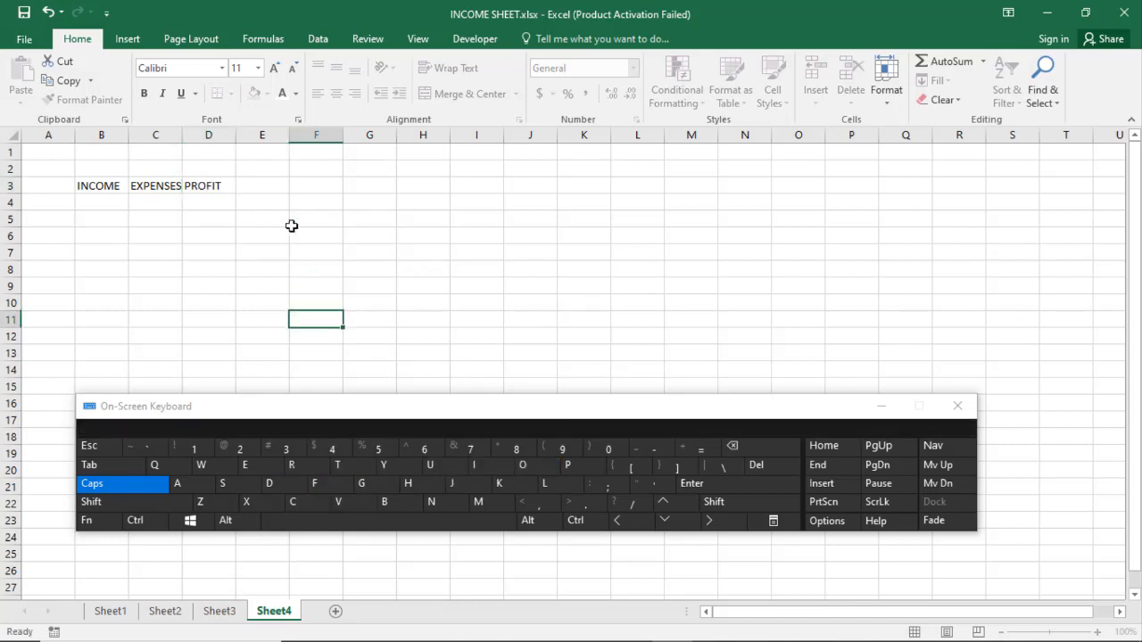
Step: Enter the heading LOSS in cell E3 of Sheet4
left_click(263, 185)
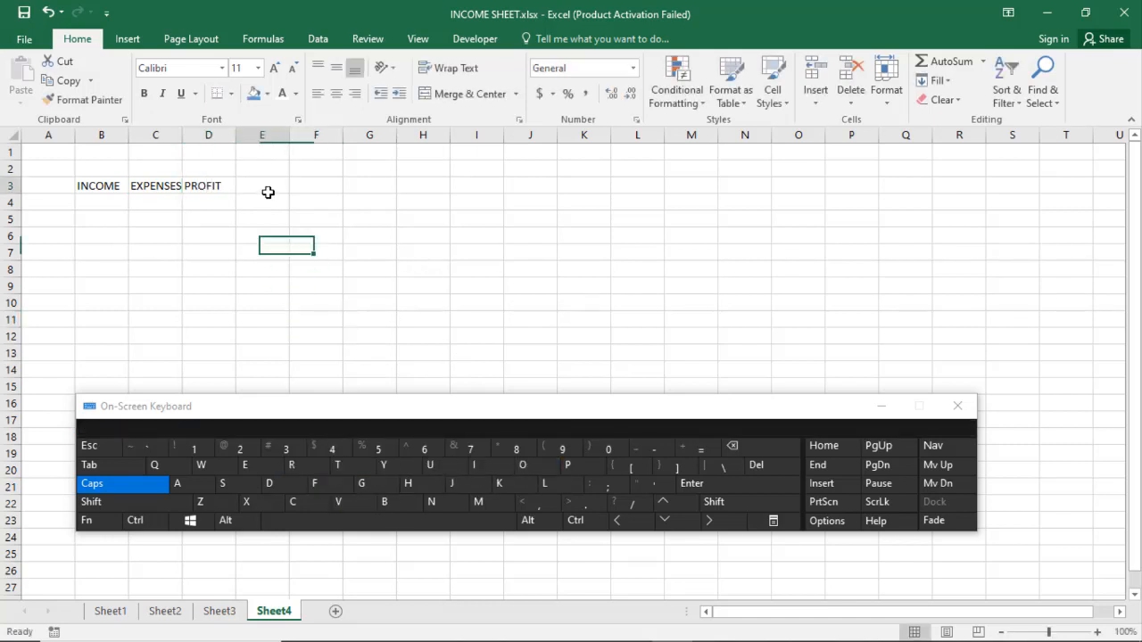
left_click(541, 486)
left_click(522, 465)
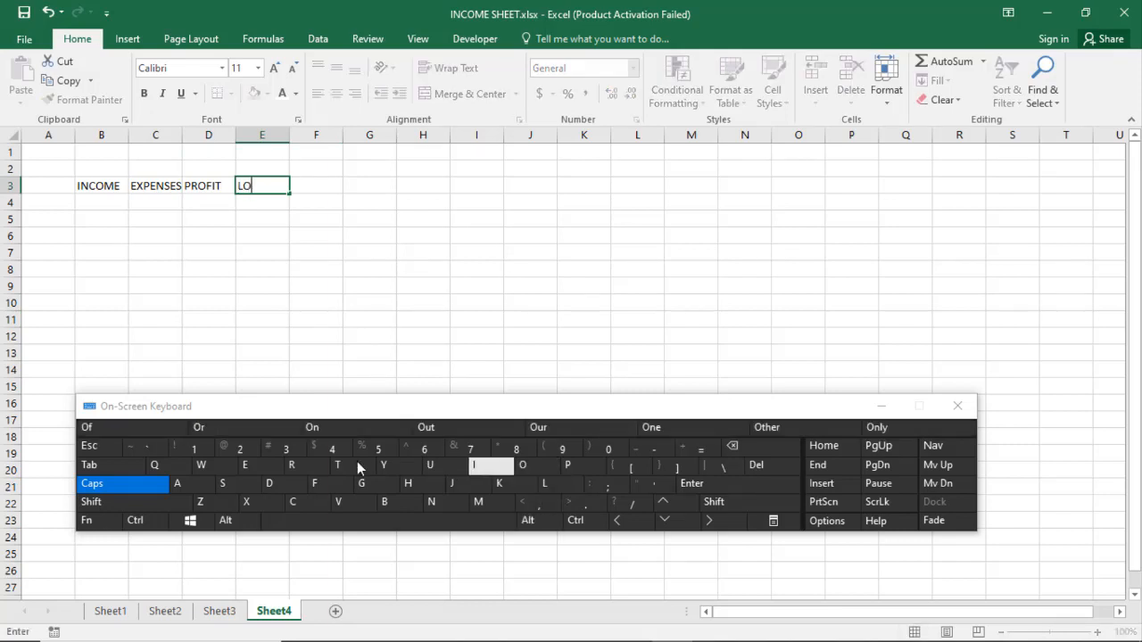
left_click(223, 483)
left_click(223, 483)
left_click(264, 369)
Step: Examine the amount columns of both tables on Sheet3, moving the on-screen keyboard out of the way, and return to the headings on Sheet4
left_click(100, 204)
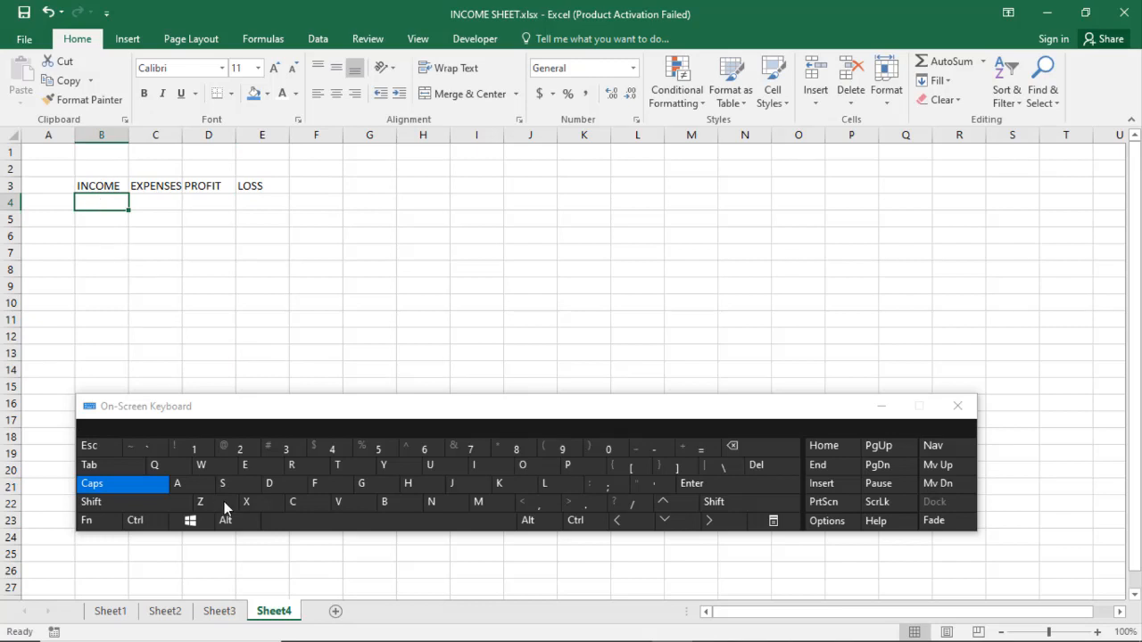
left_click(218, 612)
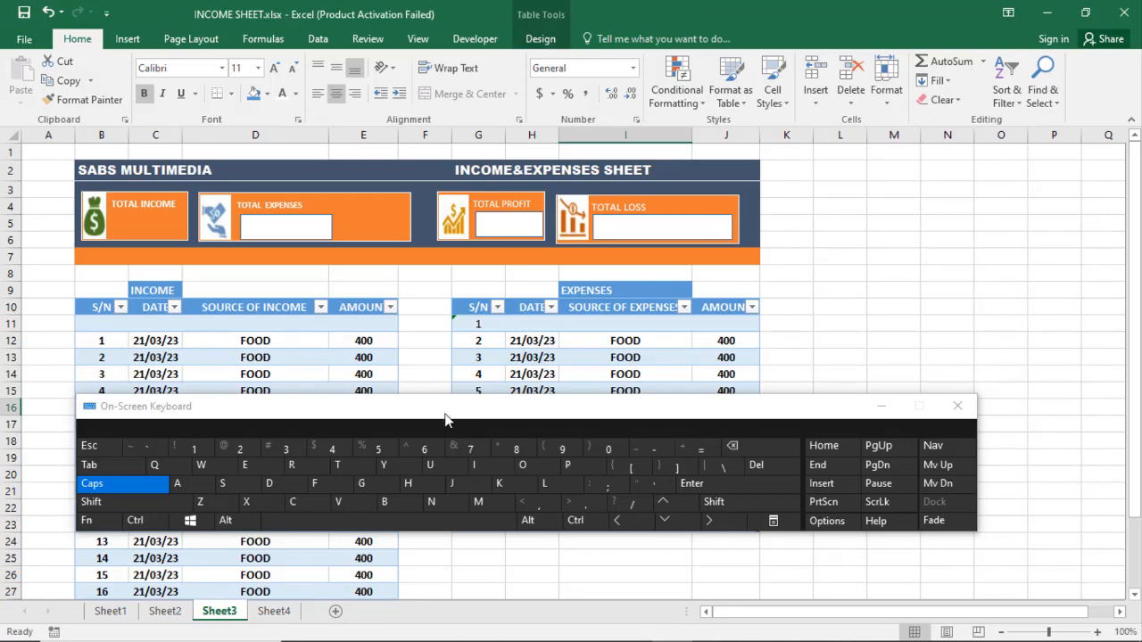
left_click_drag(446, 420, 814, 263)
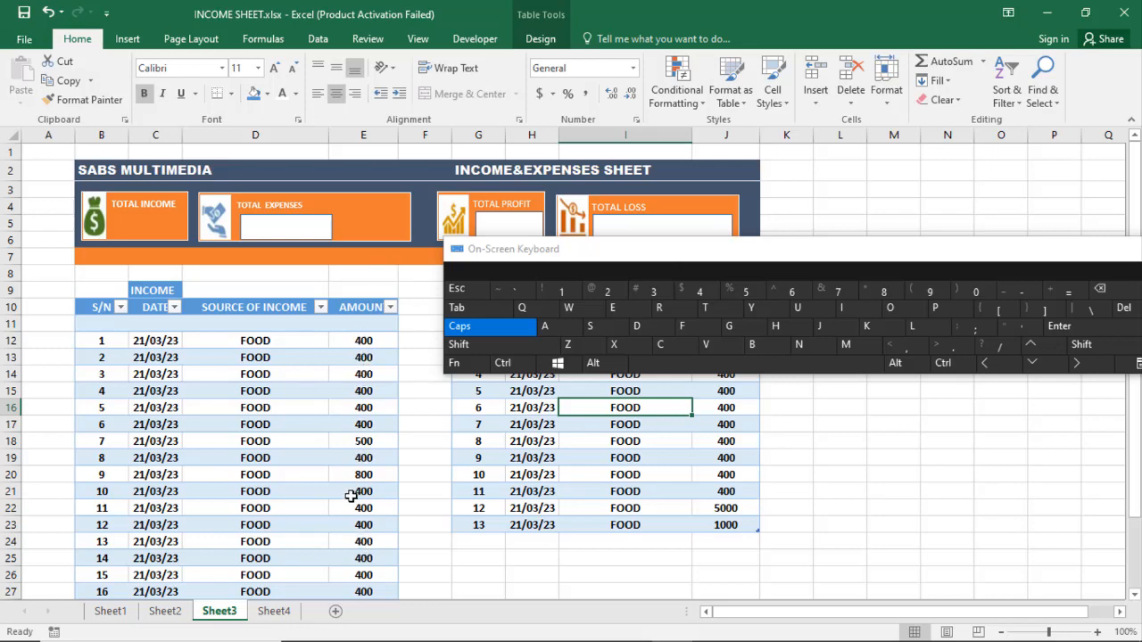
left_click_drag(850, 241, 799, 513)
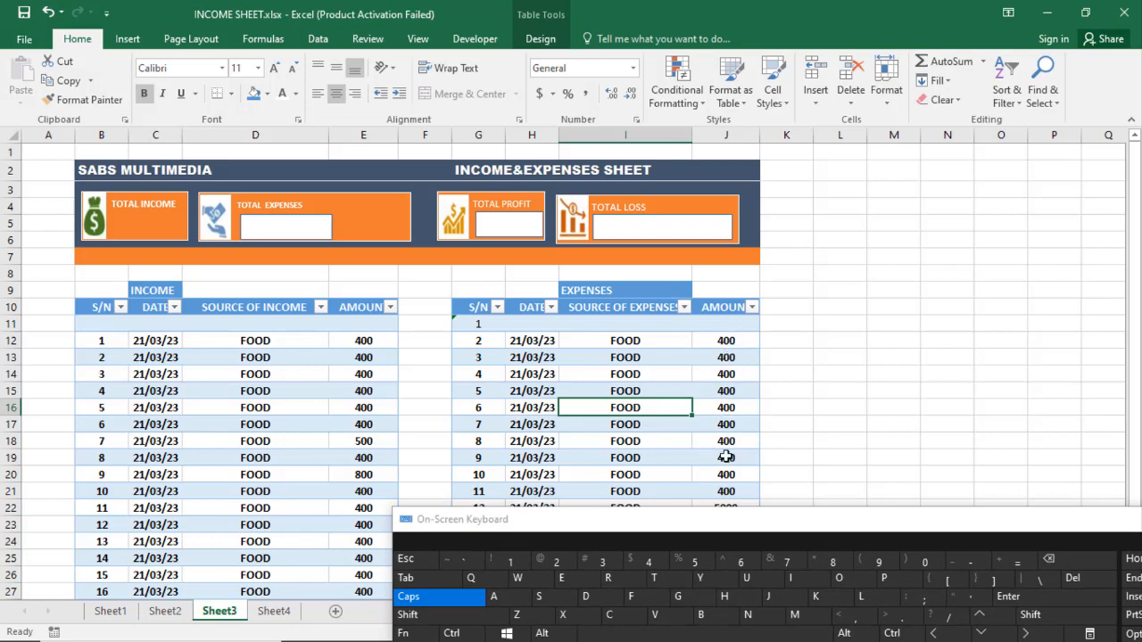
left_click_drag(719, 526, 781, 328)
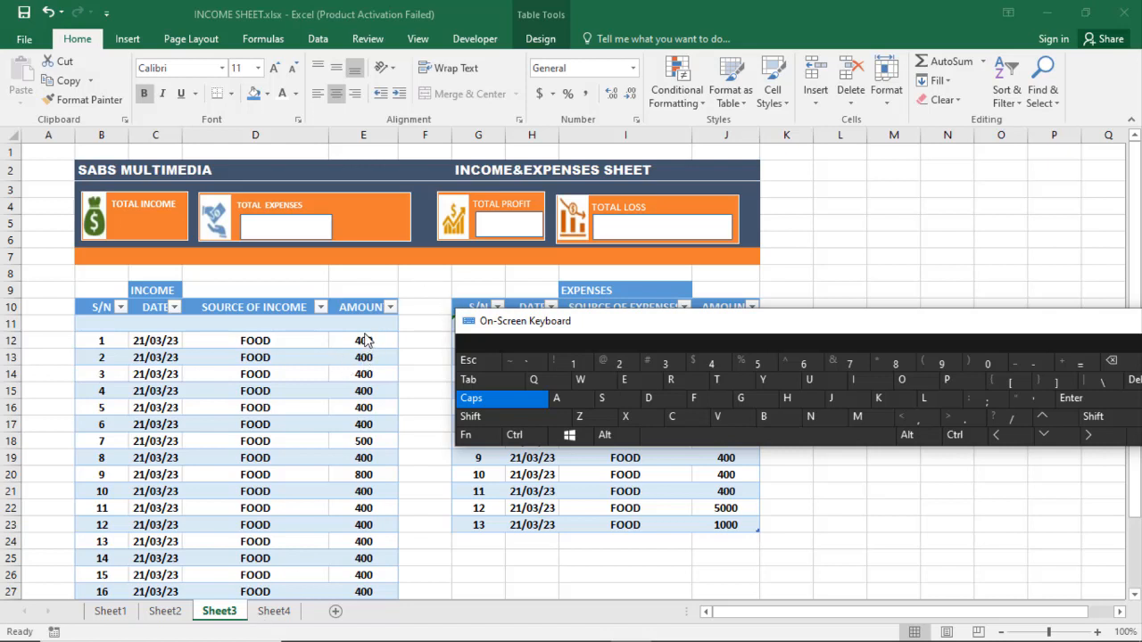
left_click(282, 612)
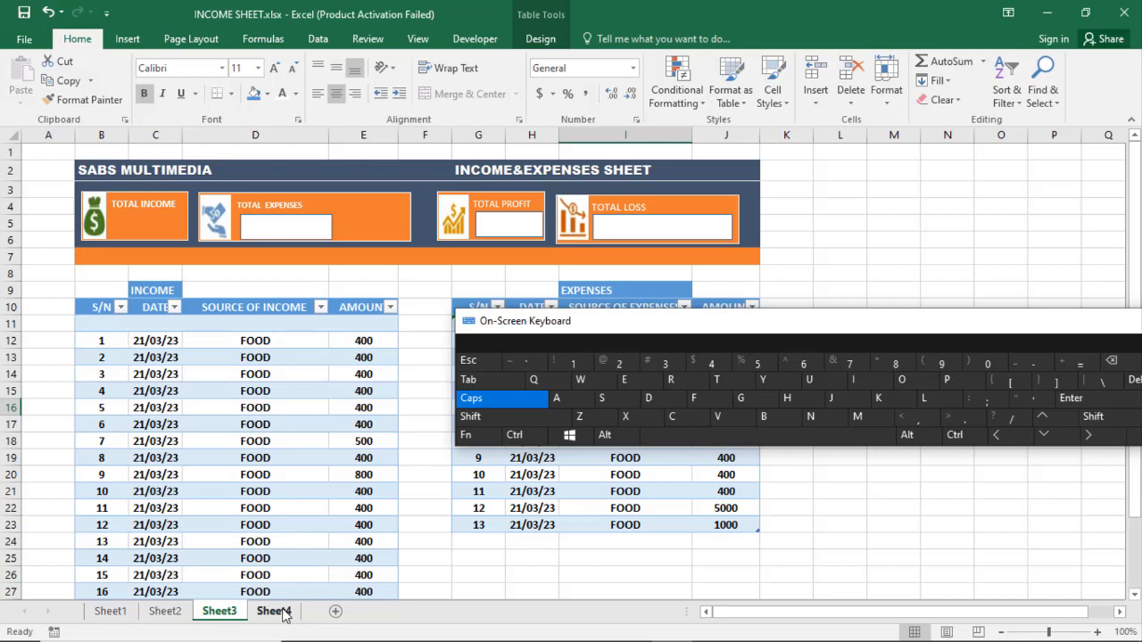
left_click(282, 612)
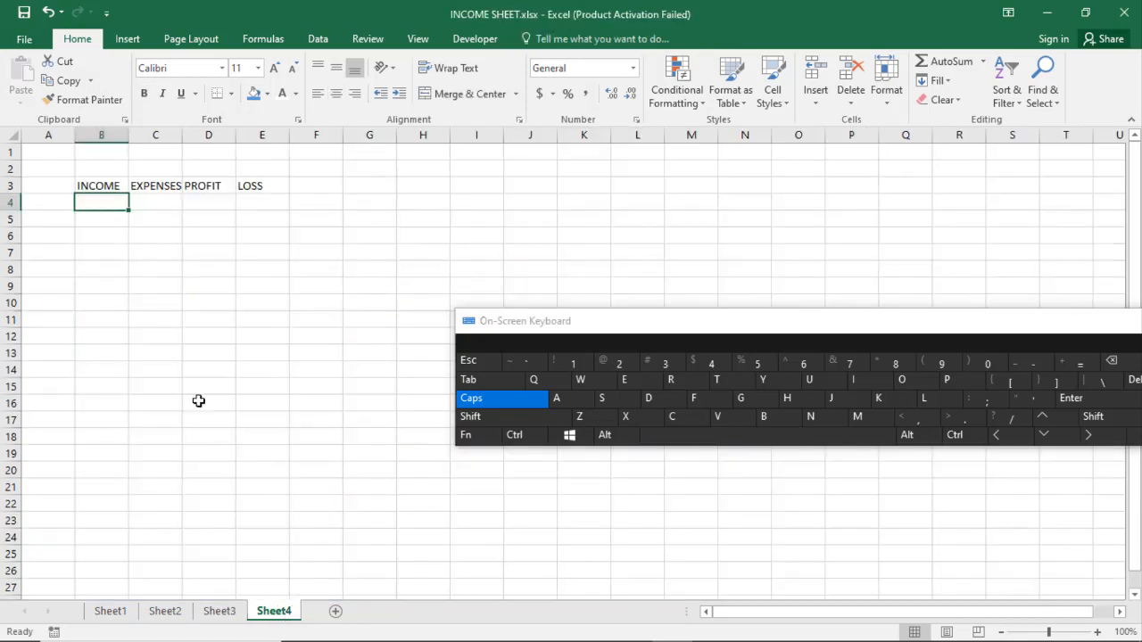
left_click(140, 321)
left_click(140, 332)
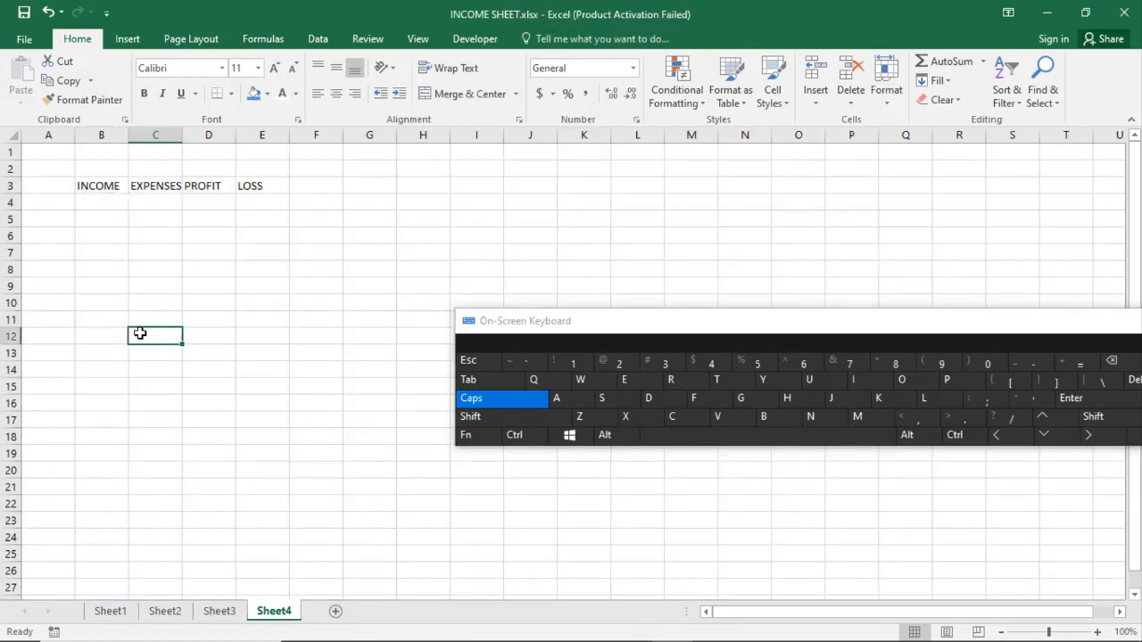
left_click(225, 618)
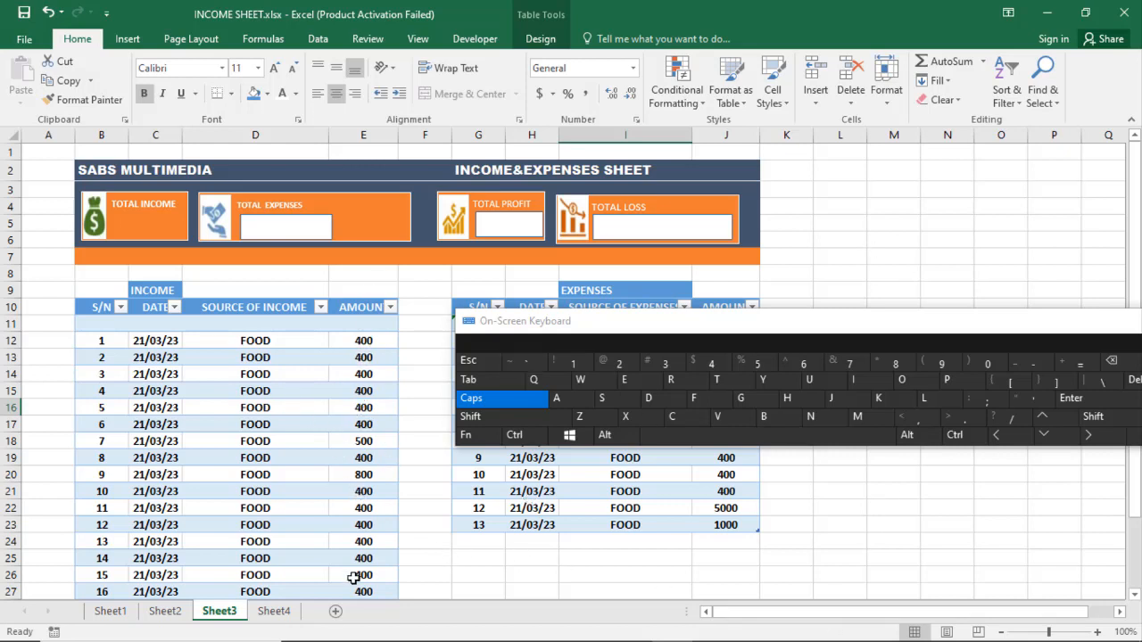
left_click(274, 611)
left_click(161, 302)
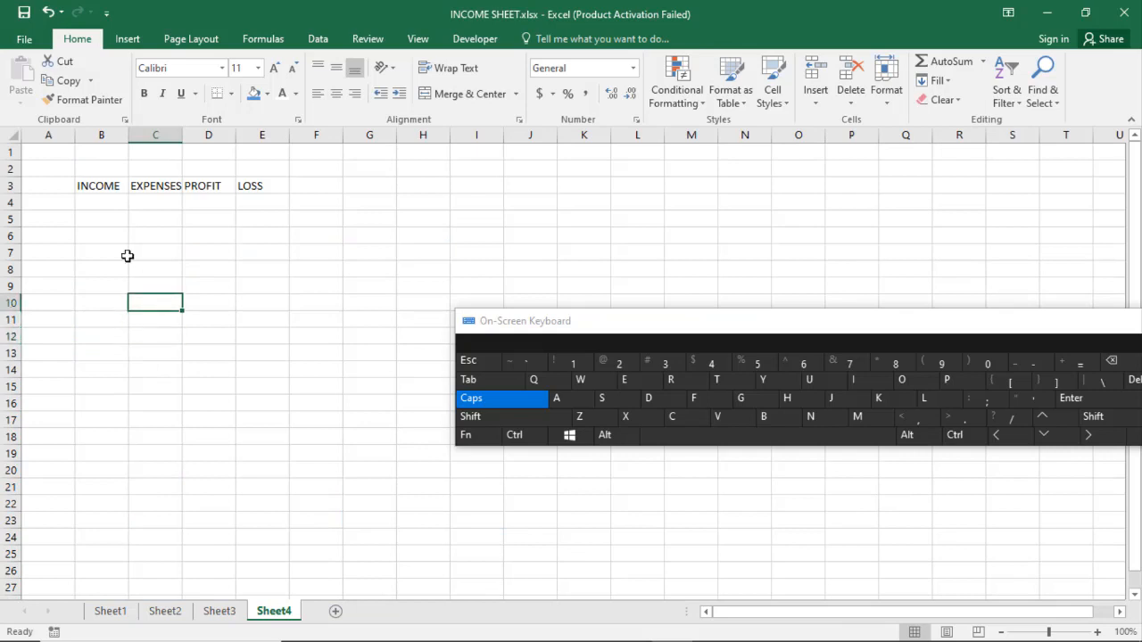
left_click(109, 206)
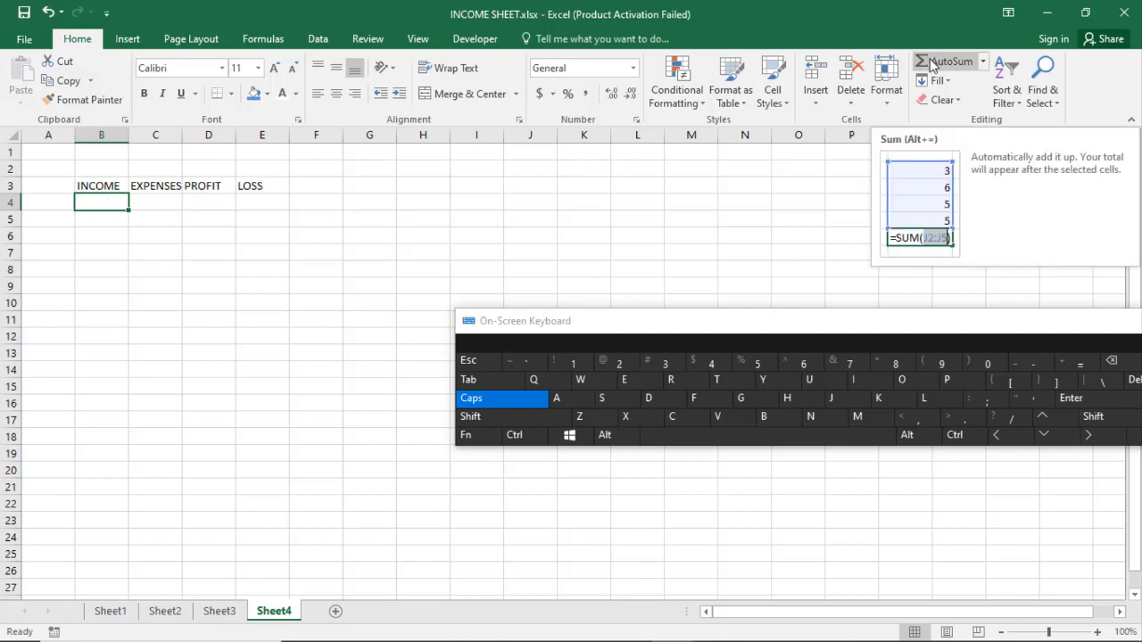
left_click(1081, 366)
left_click(615, 399)
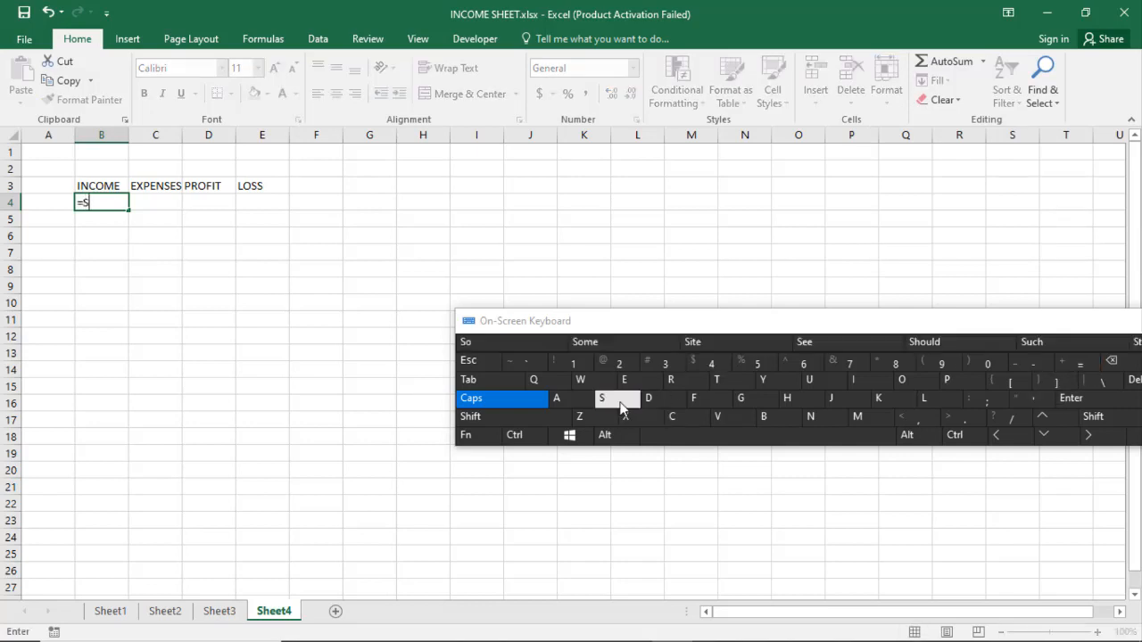
left_click(810, 382)
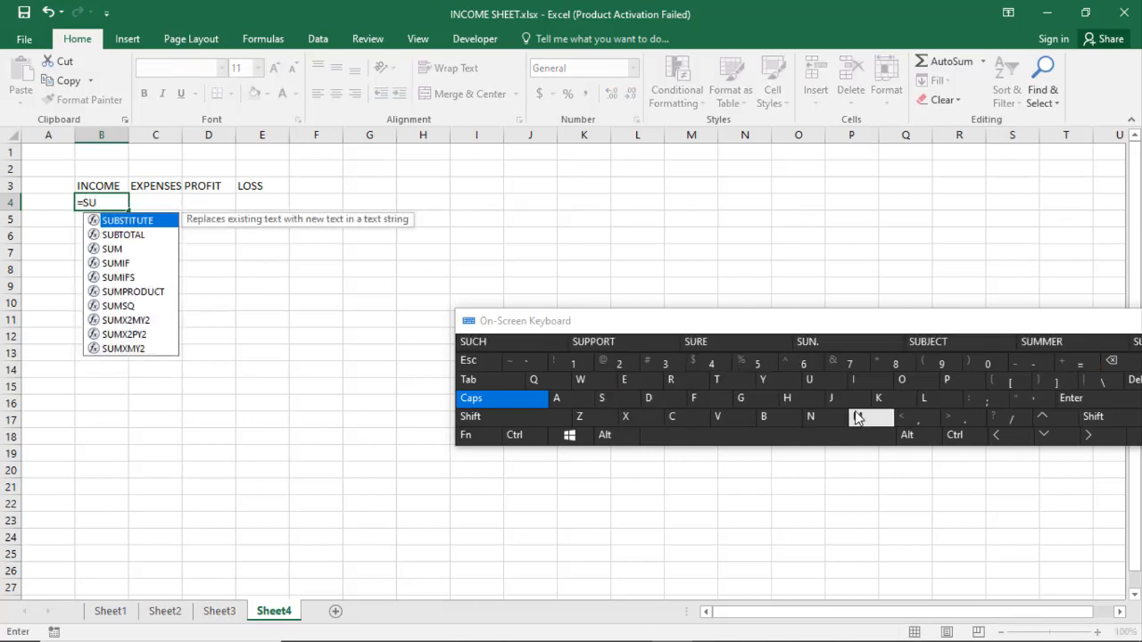
left_click(858, 416)
left_click(529, 418)
left_click(946, 361)
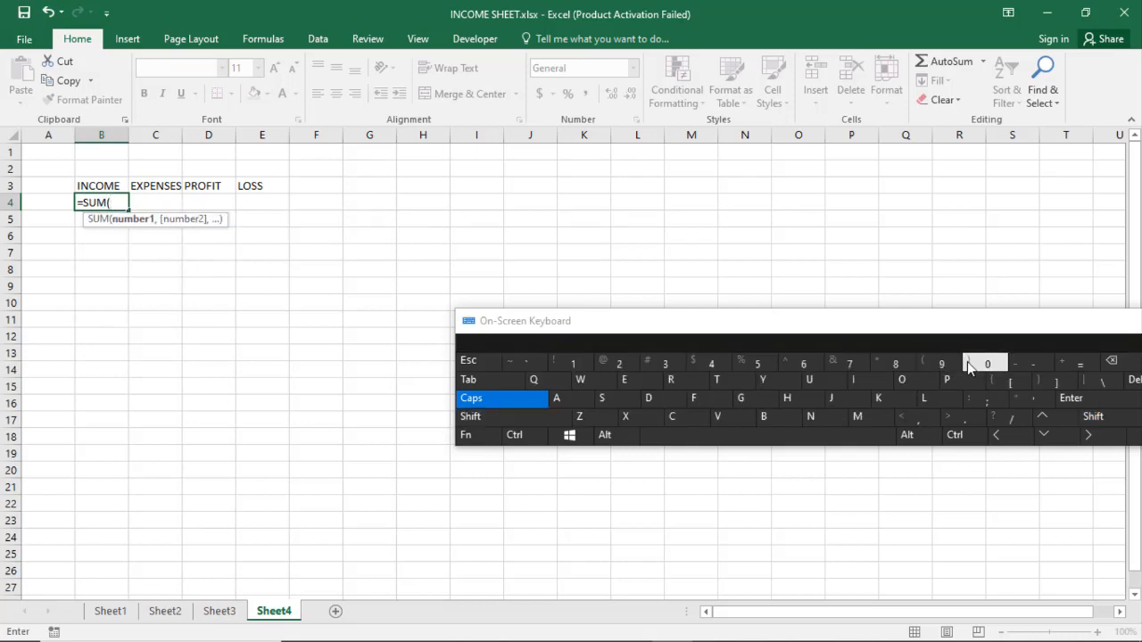
left_click(1112, 364)
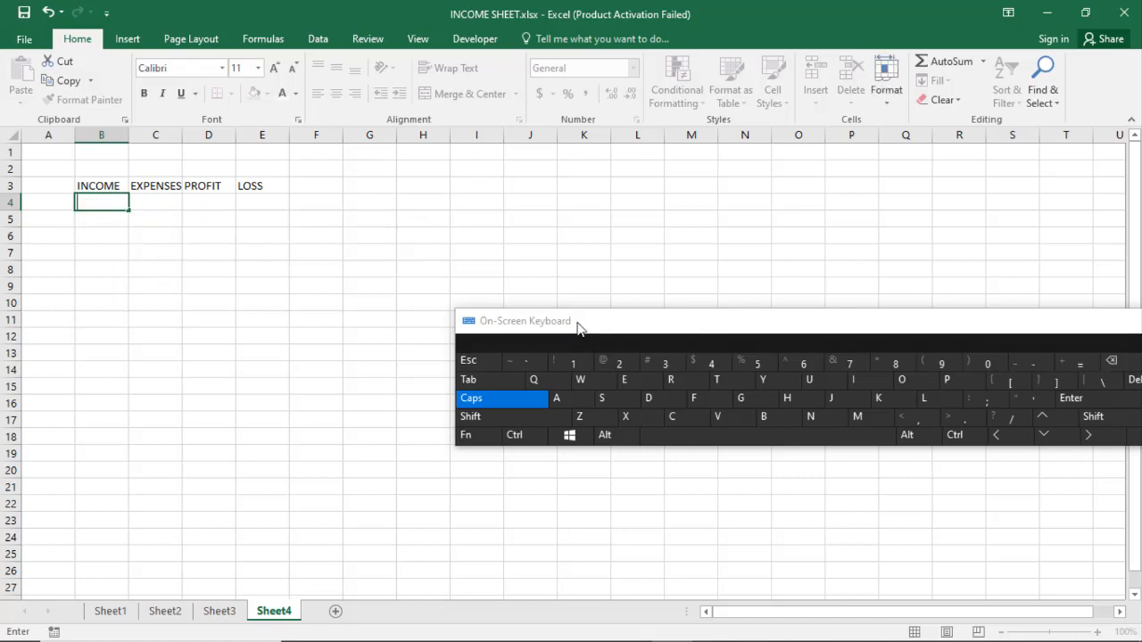
left_click(465, 328)
left_click(83, 199)
left_click(114, 265)
Step: Total the income in cell B4 of Sheet4 with an AutoSum of the whole column E on Sheet3
left_click(98, 203)
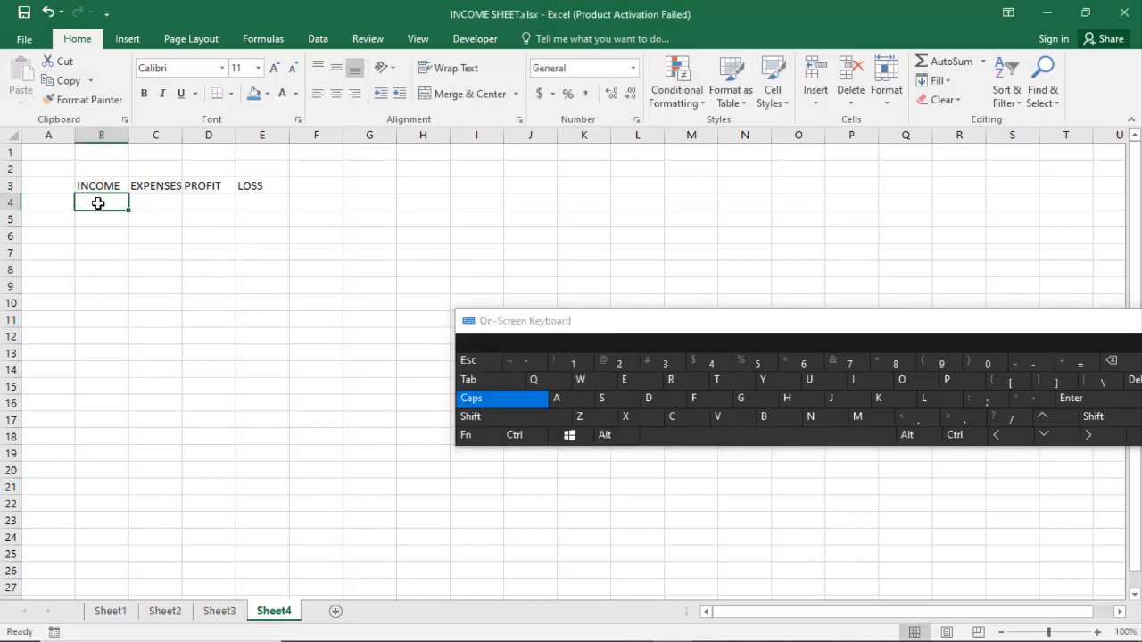
left_click(949, 63)
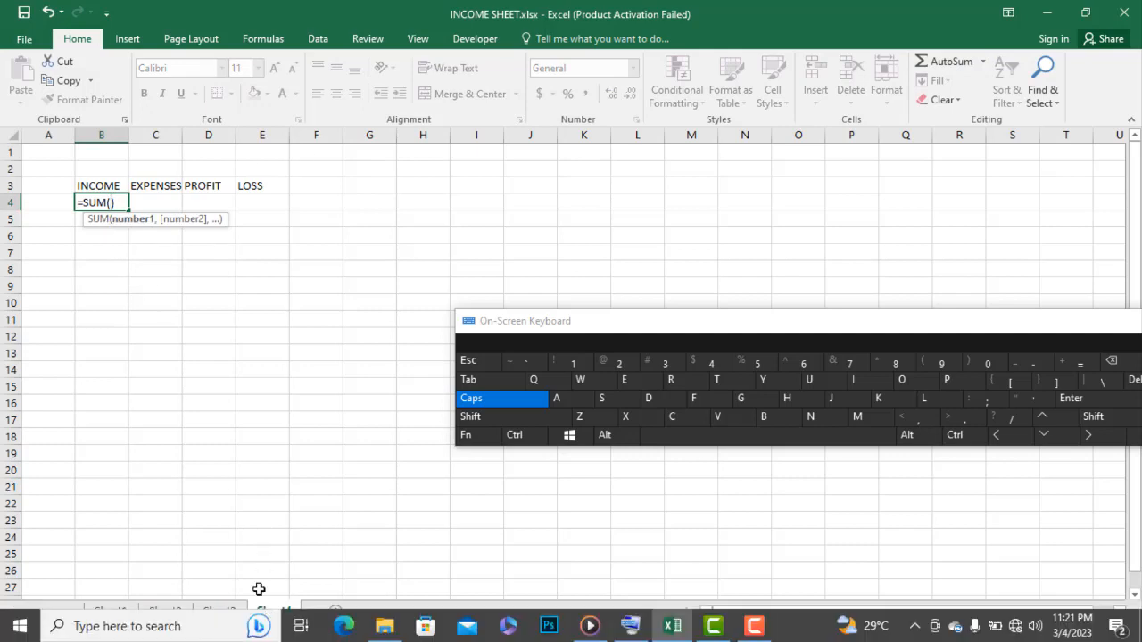
left_click(219, 612)
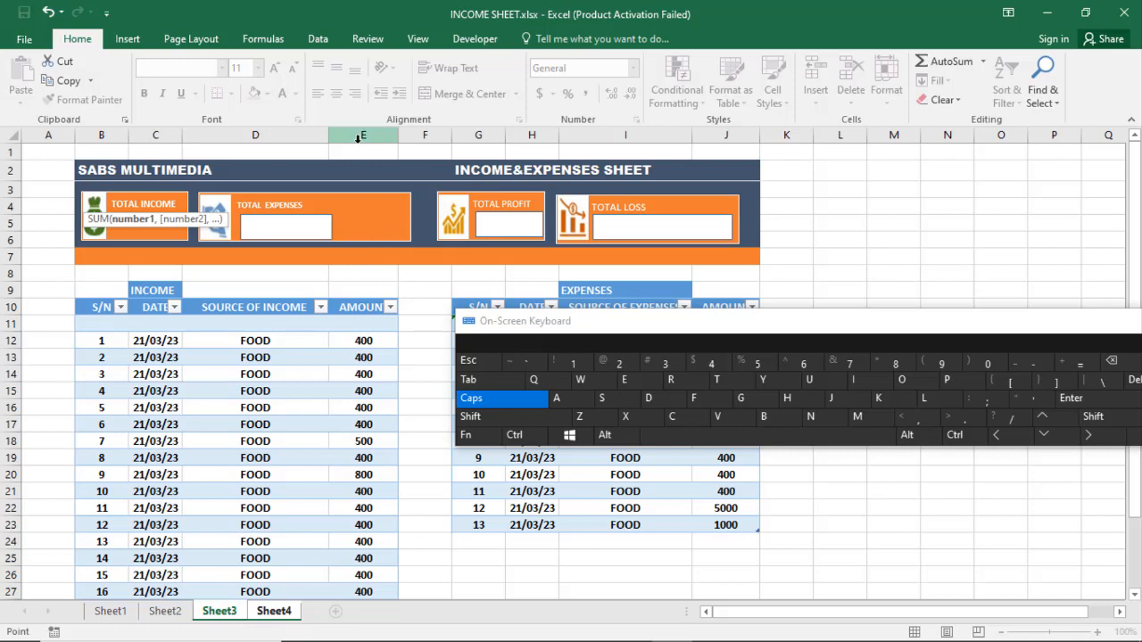
key("ctrl+c")
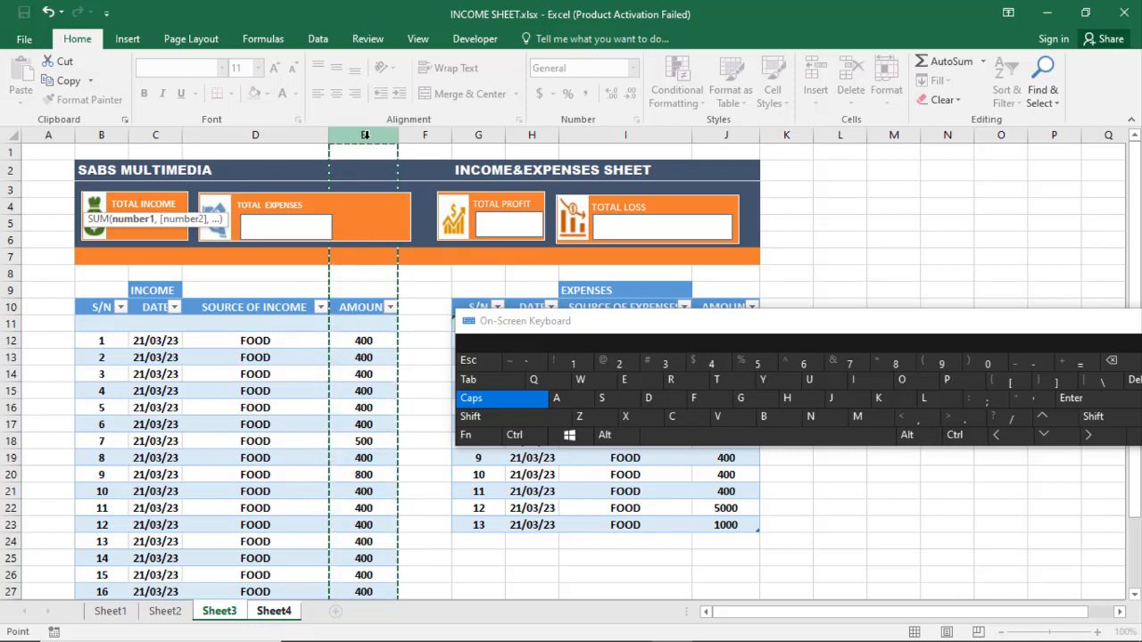
left_click(1090, 400)
left_click(113, 202)
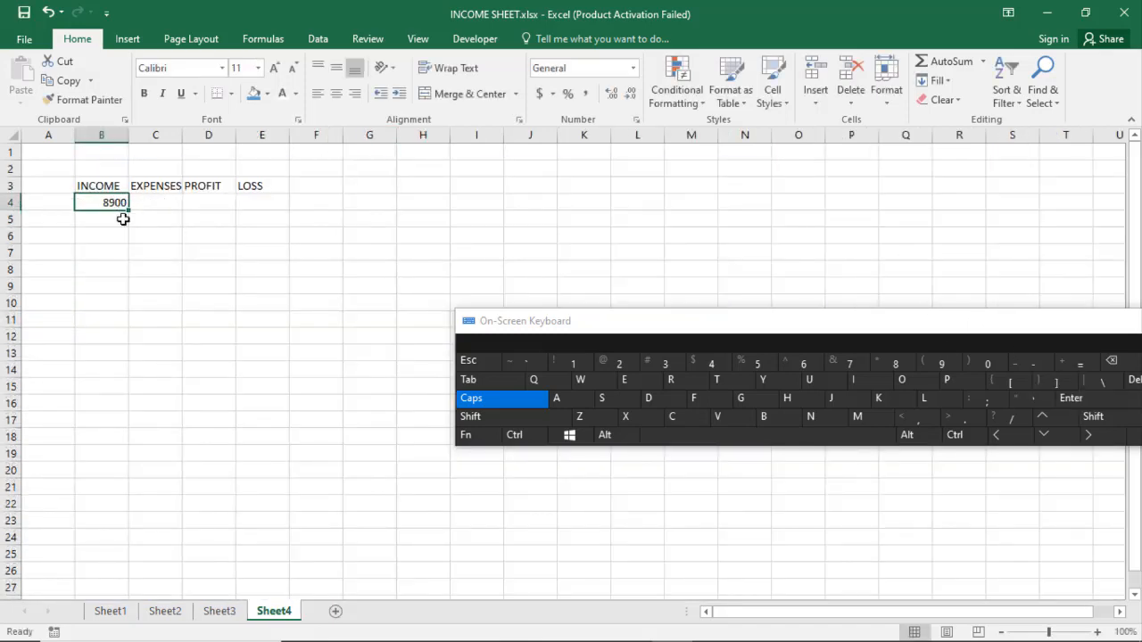
Step: Total the expenses in cell C4 of Sheet4 with an AutoSum of the whole column J on Sheet3
left_click(221, 612)
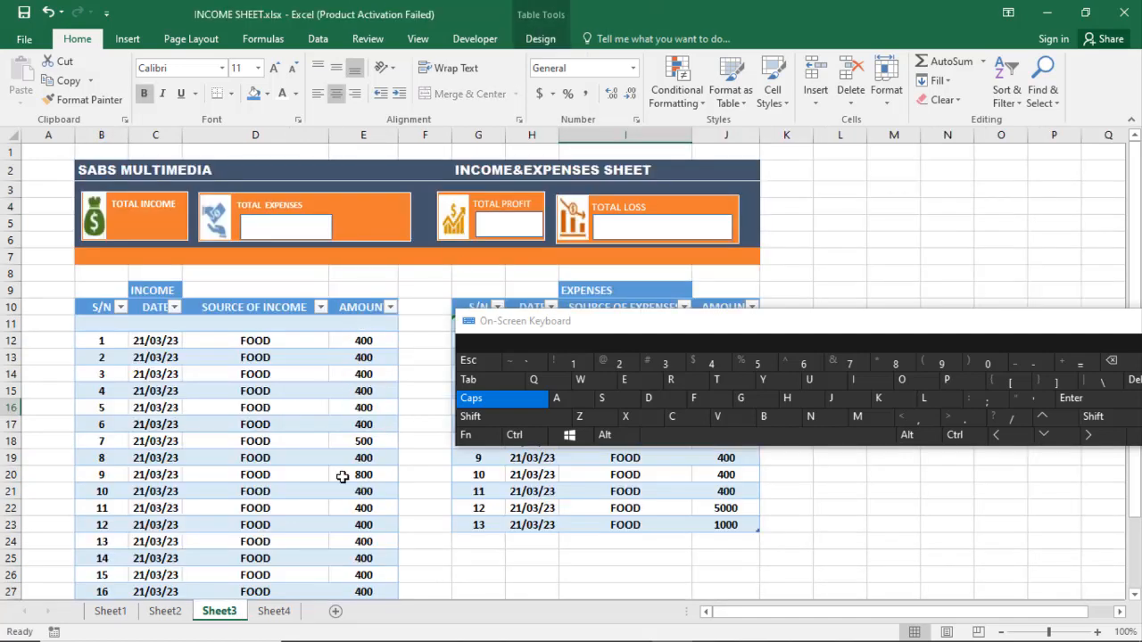
left_click(276, 612)
left_click(159, 197)
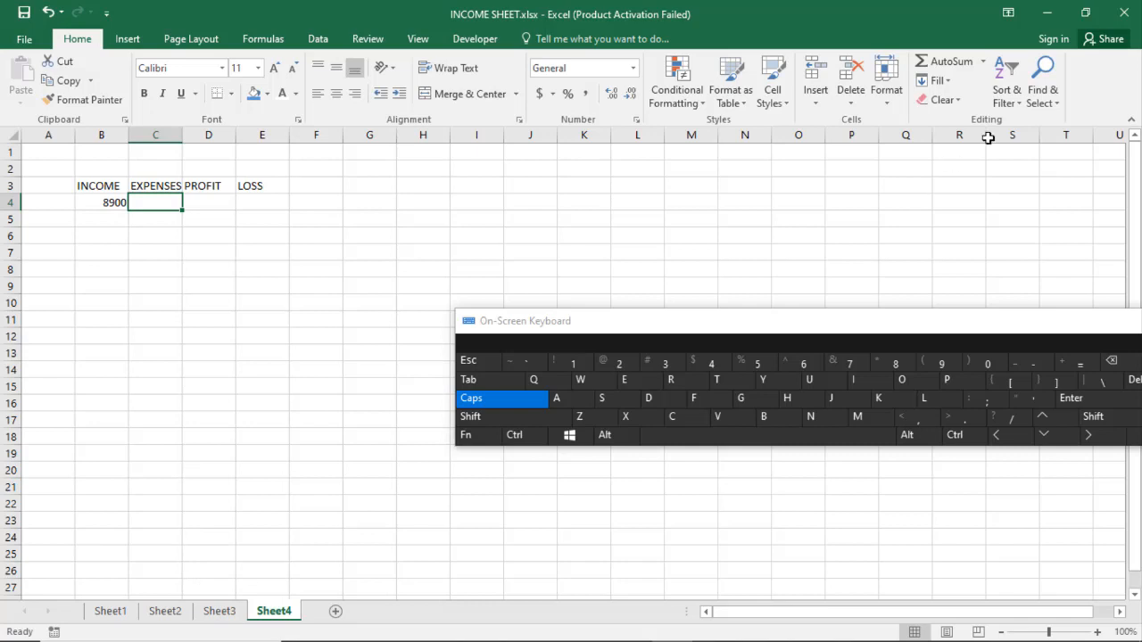
left_click(948, 61)
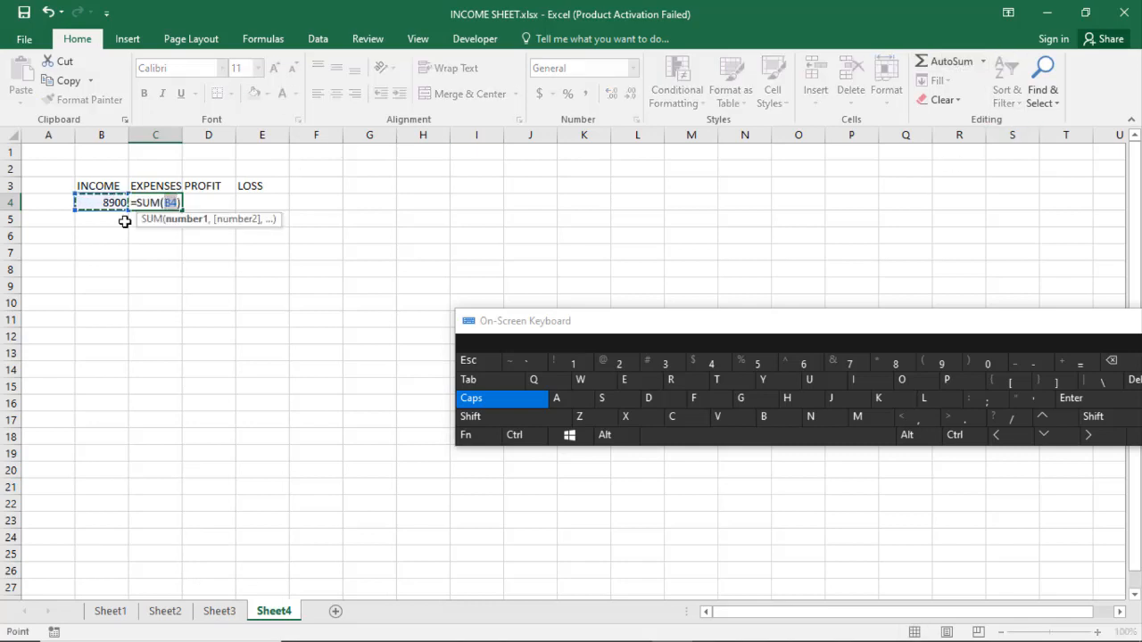
left_click(238, 609)
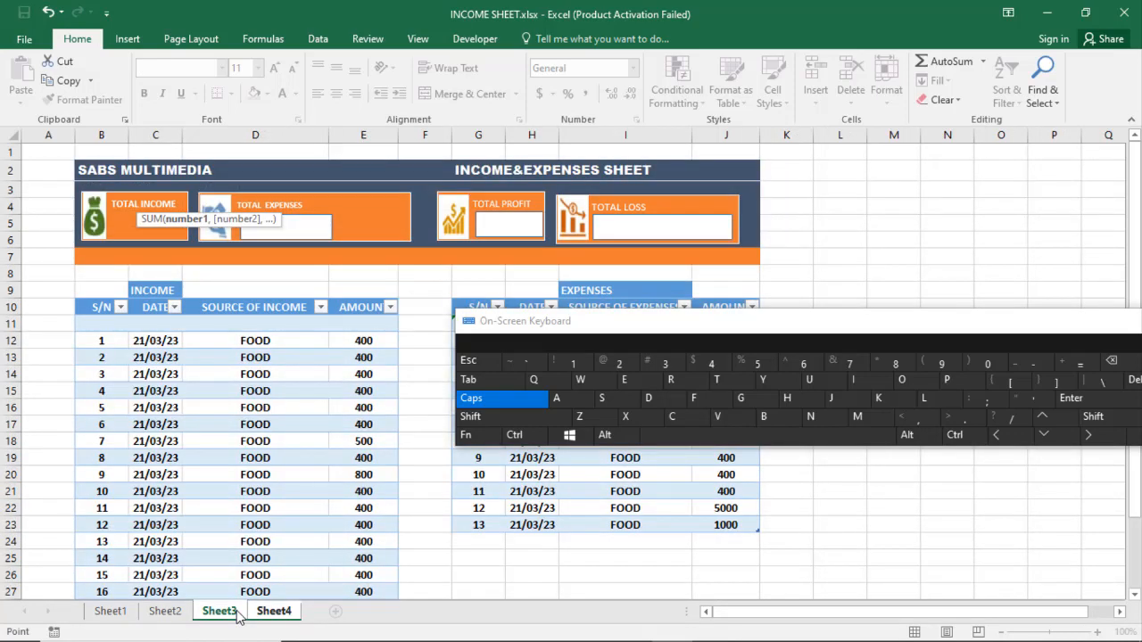
left_click_drag(664, 324, 686, 483)
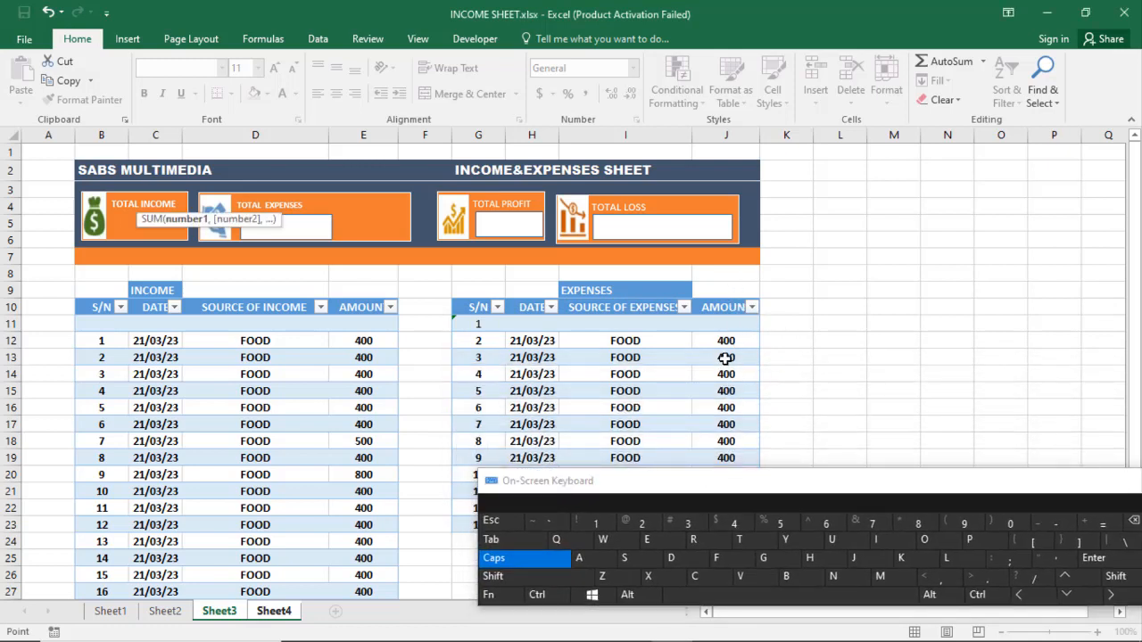
left_click(715, 135)
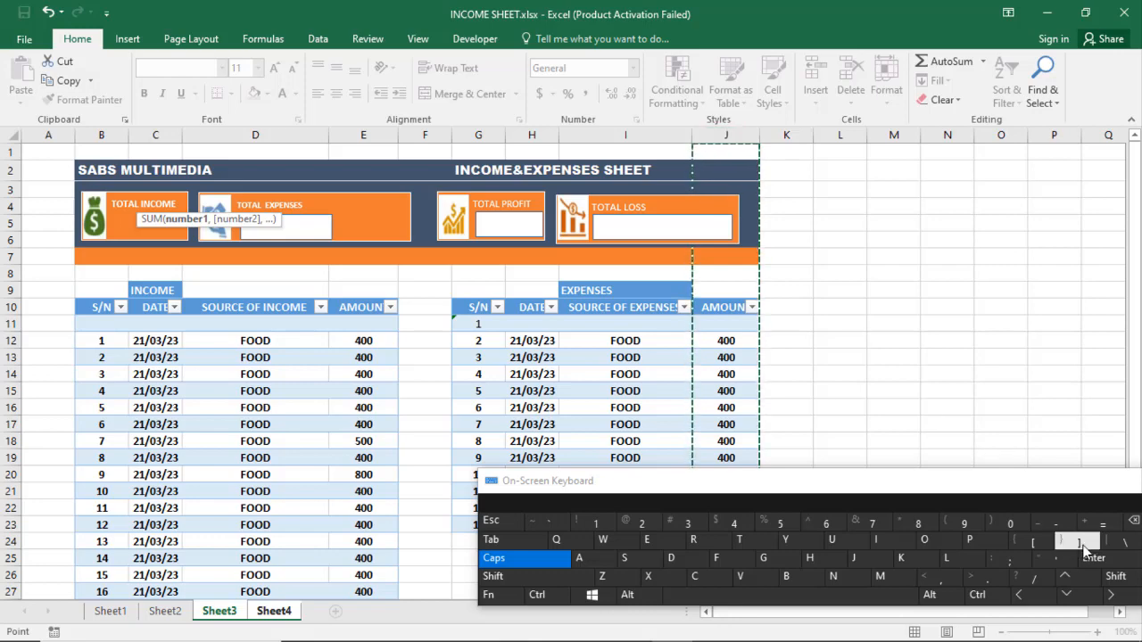
left_click(1094, 559)
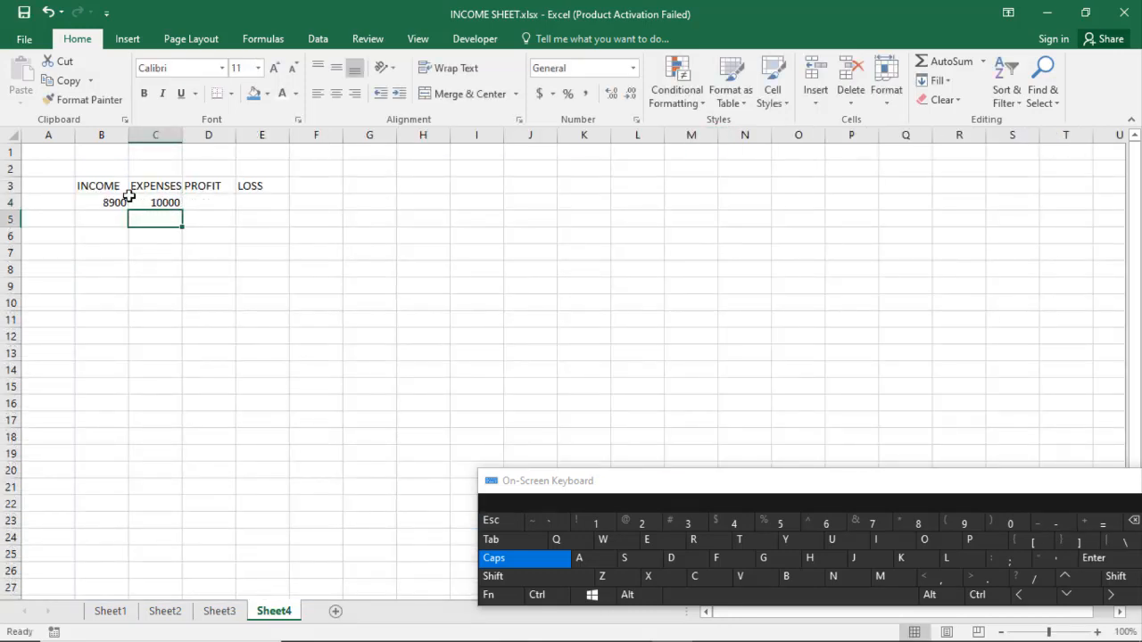
left_click(220, 301)
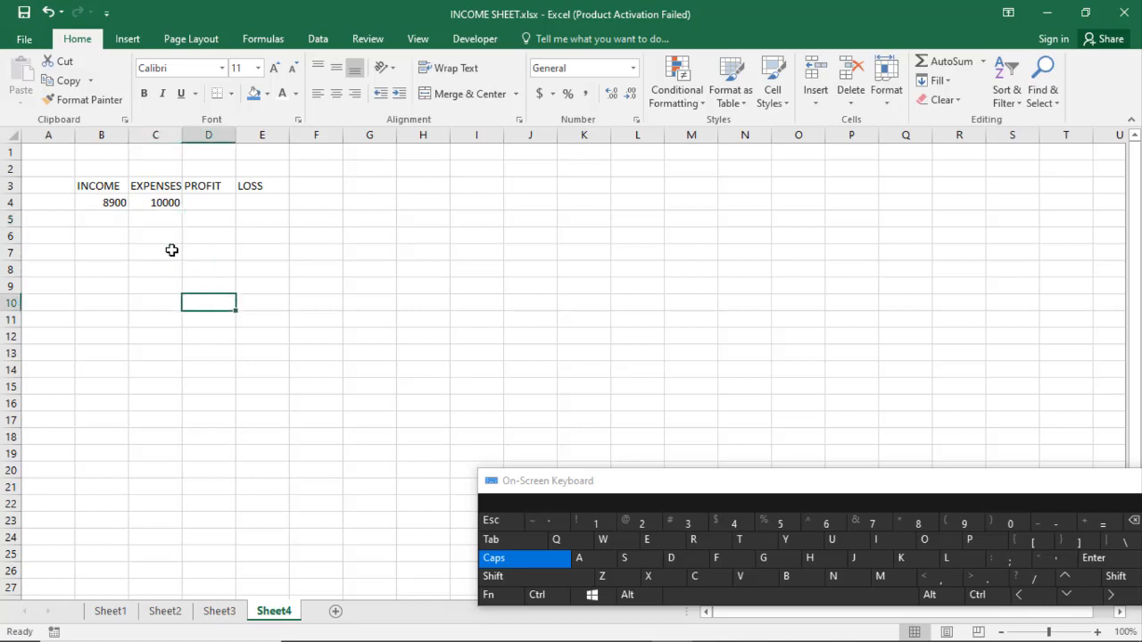
left_click(105, 203)
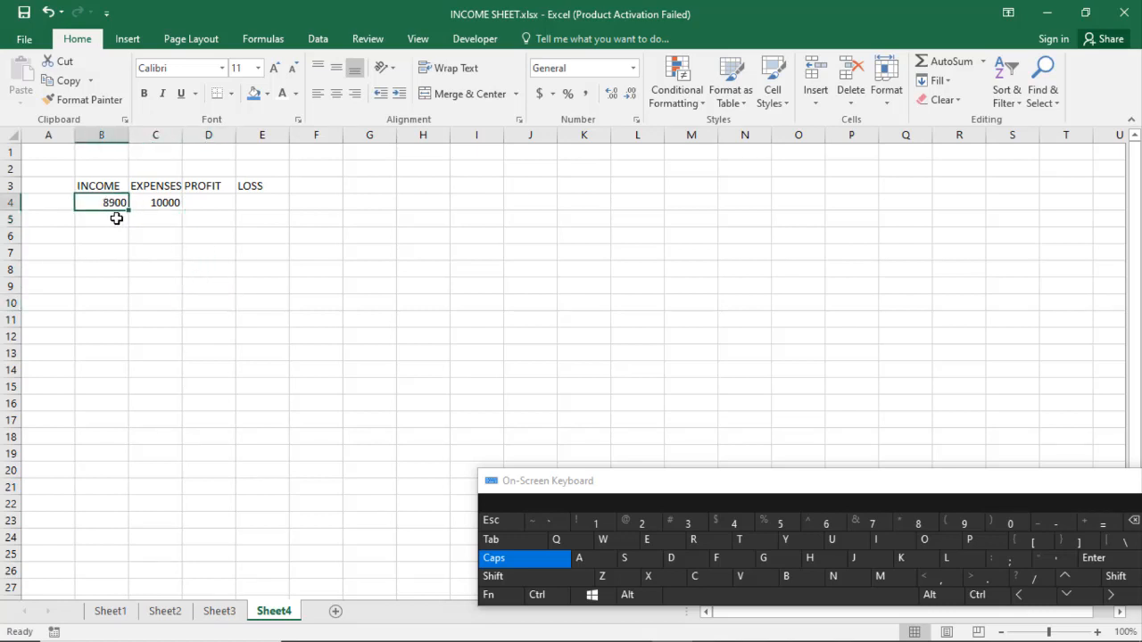
left_click(164, 205)
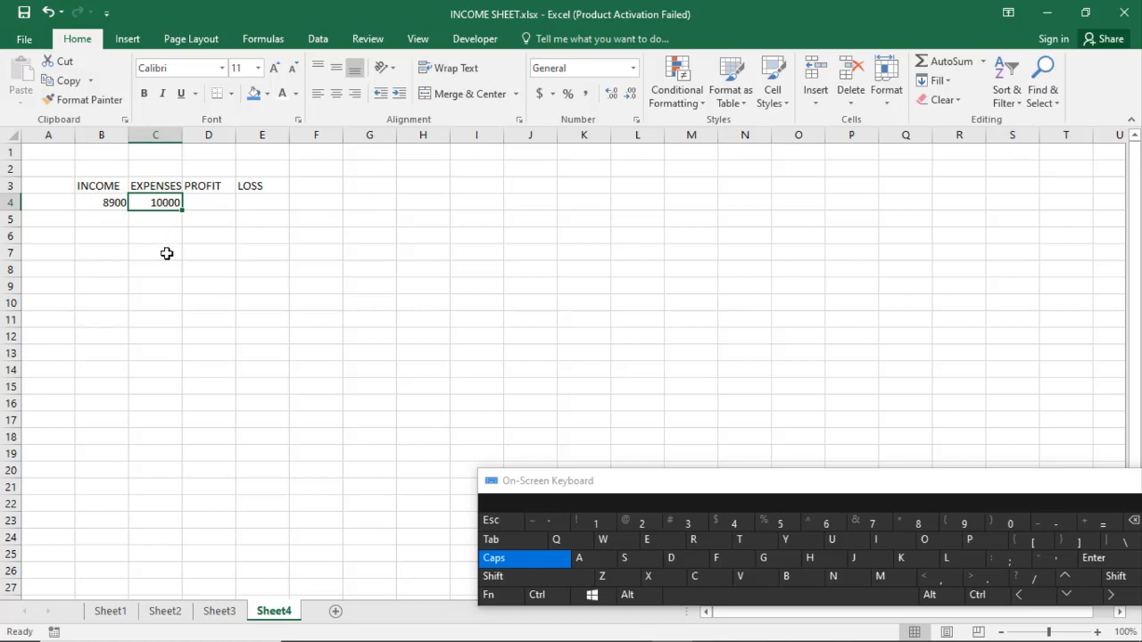
Step: Start an IF formula in cell D4 for the profit, testing whether income exceeds expenses (B4>C4), with the on-screen keyboard moved closer
left_click(218, 202)
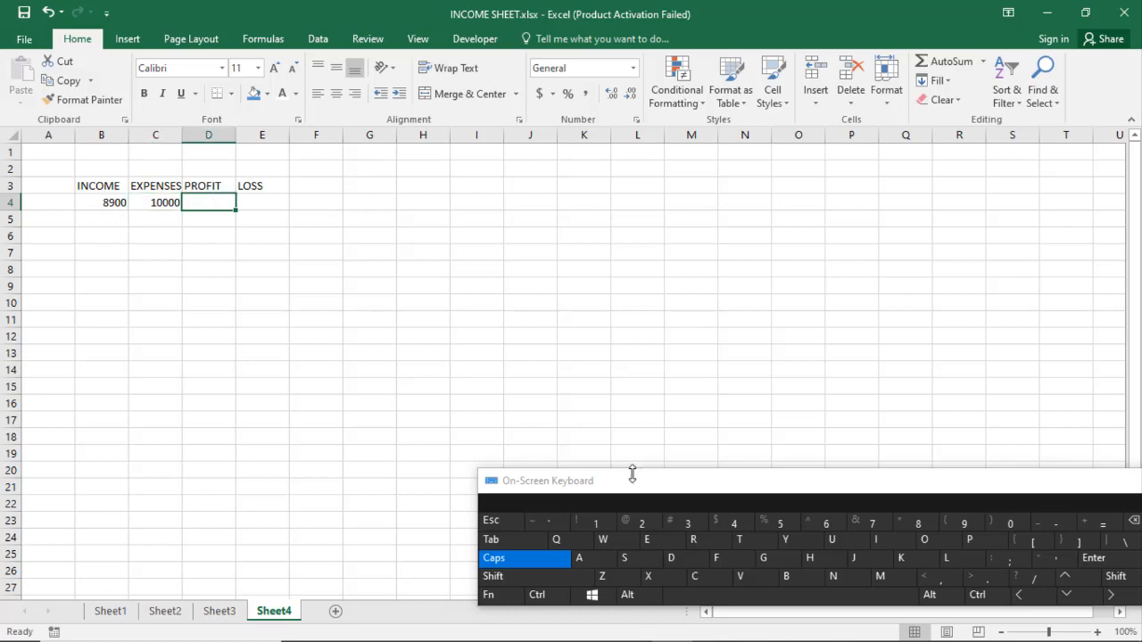
left_click_drag(631, 473, 265, 338)
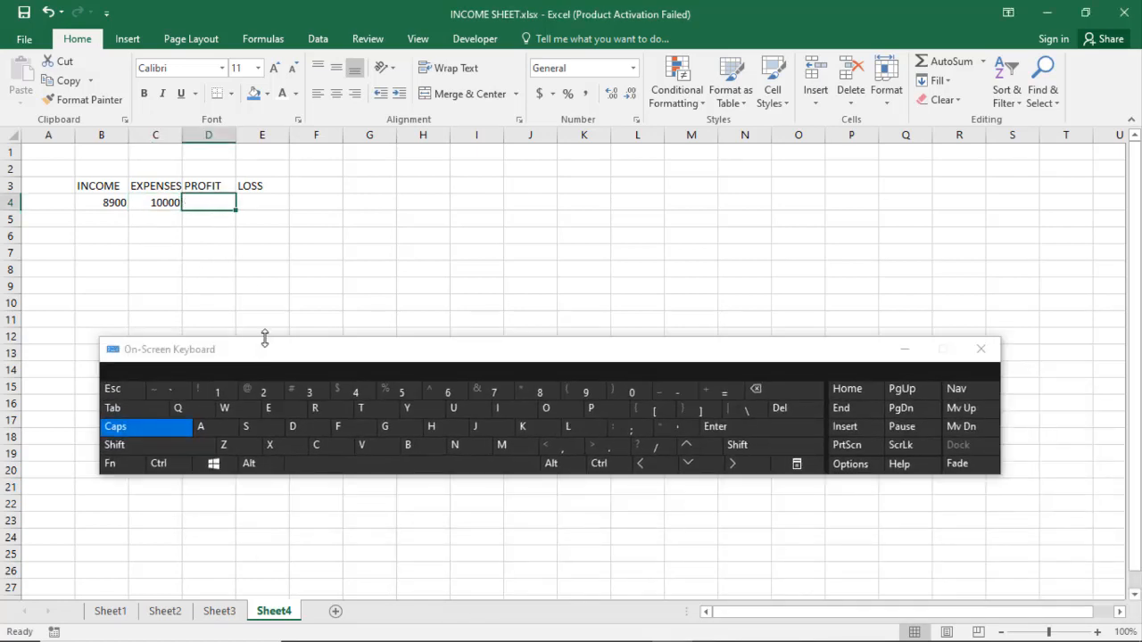
left_click(214, 204)
left_click(724, 392)
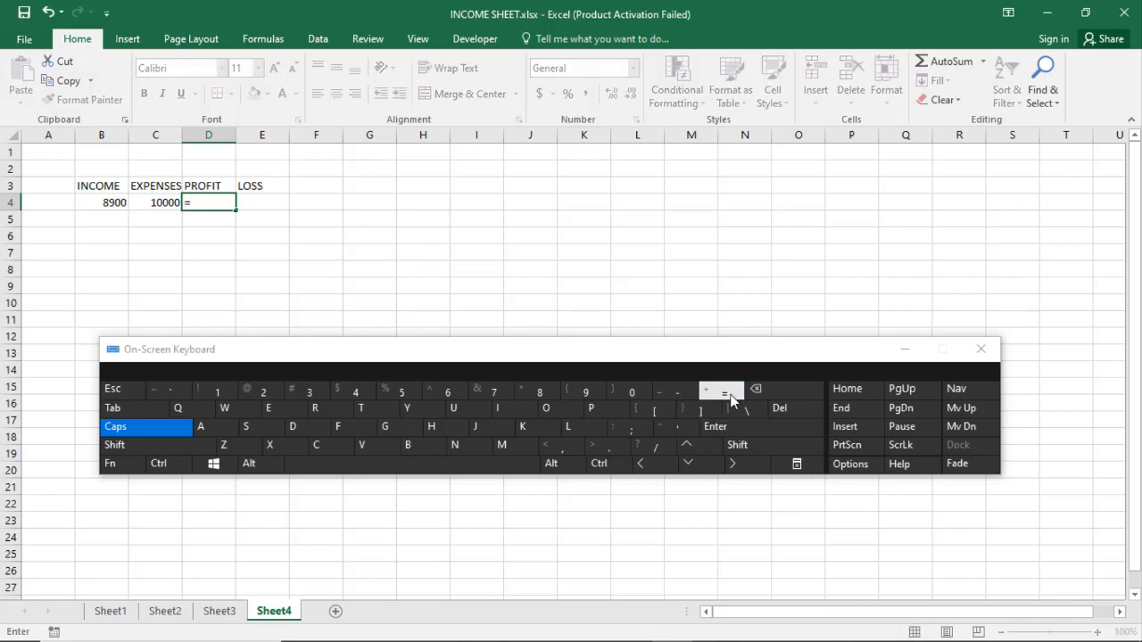
left_click(510, 409)
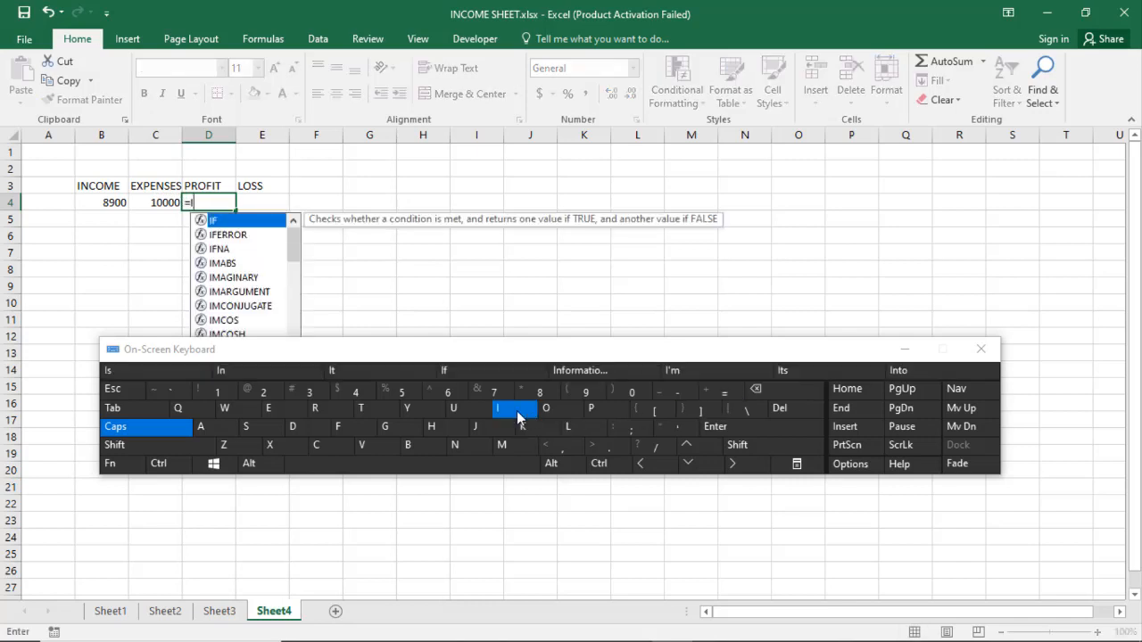
left_click(352, 432)
left_click(143, 445)
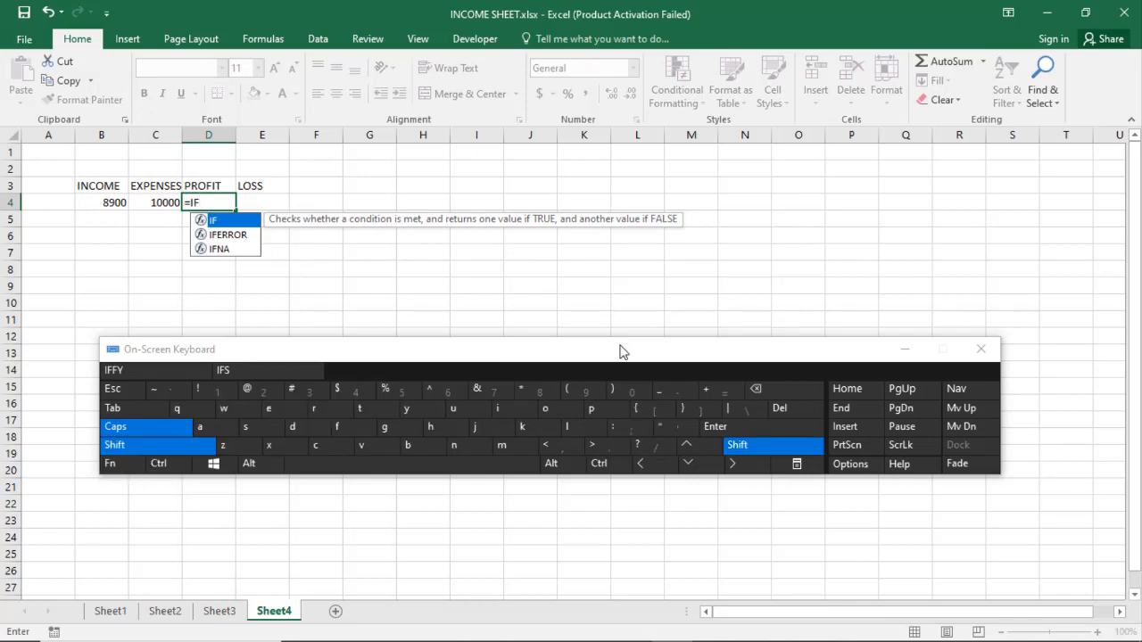
left_click(571, 389)
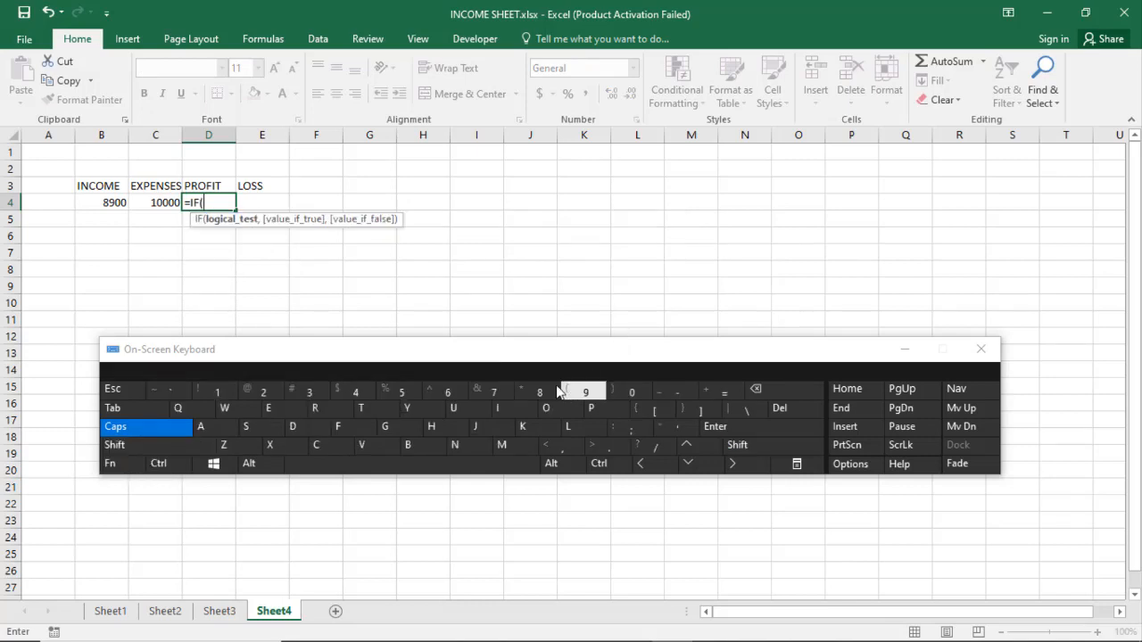
left_click(105, 203)
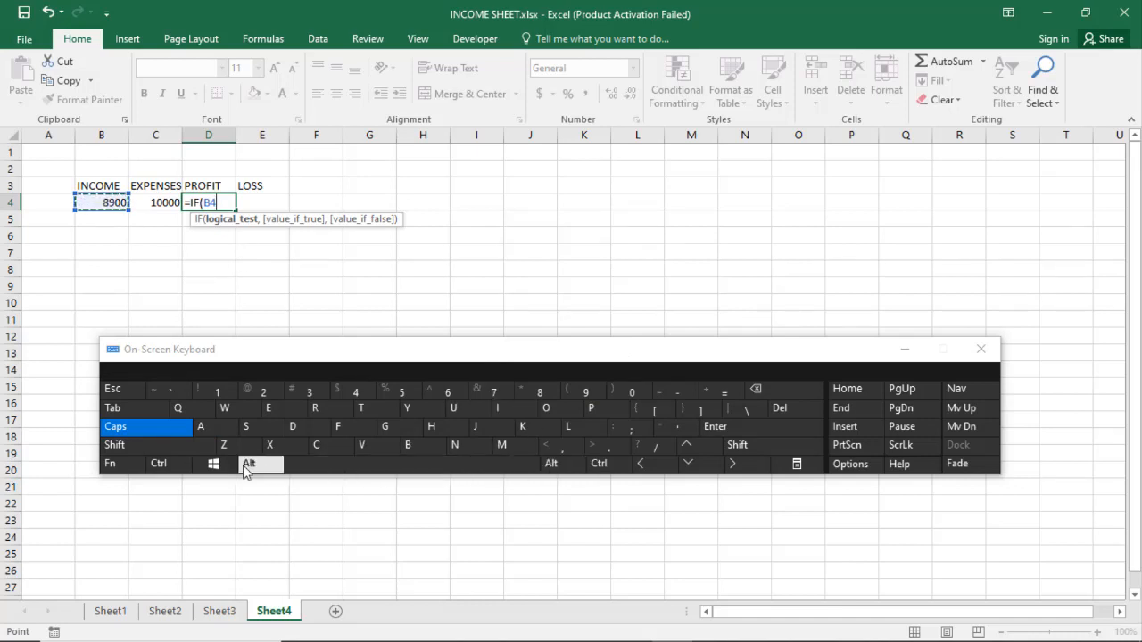
left_click(143, 445)
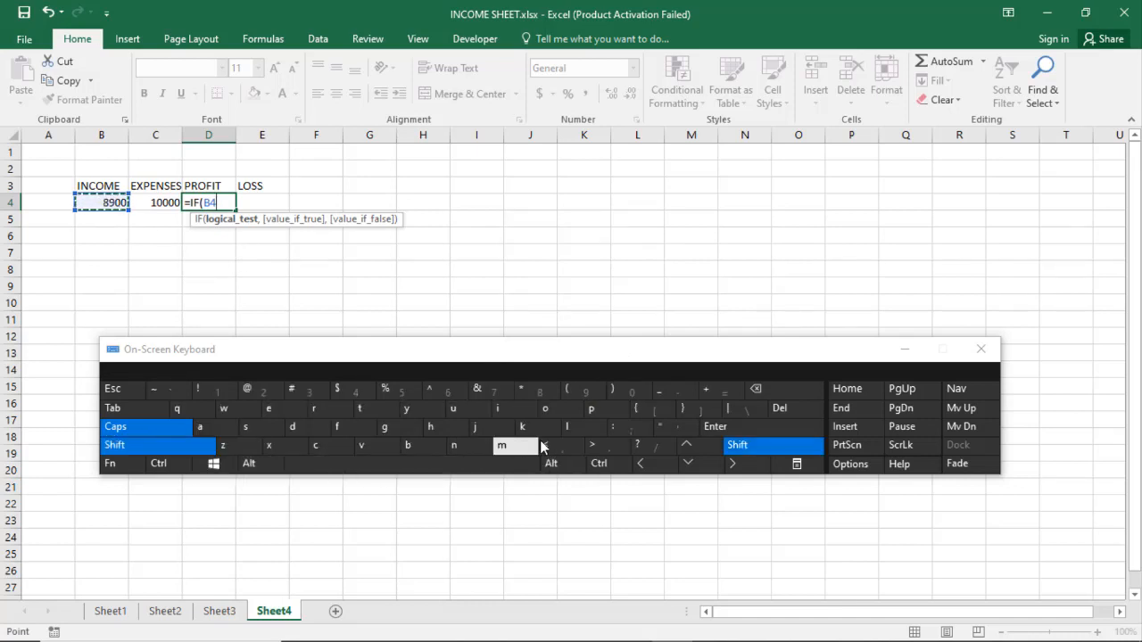
left_click(591, 445)
left_click(154, 204)
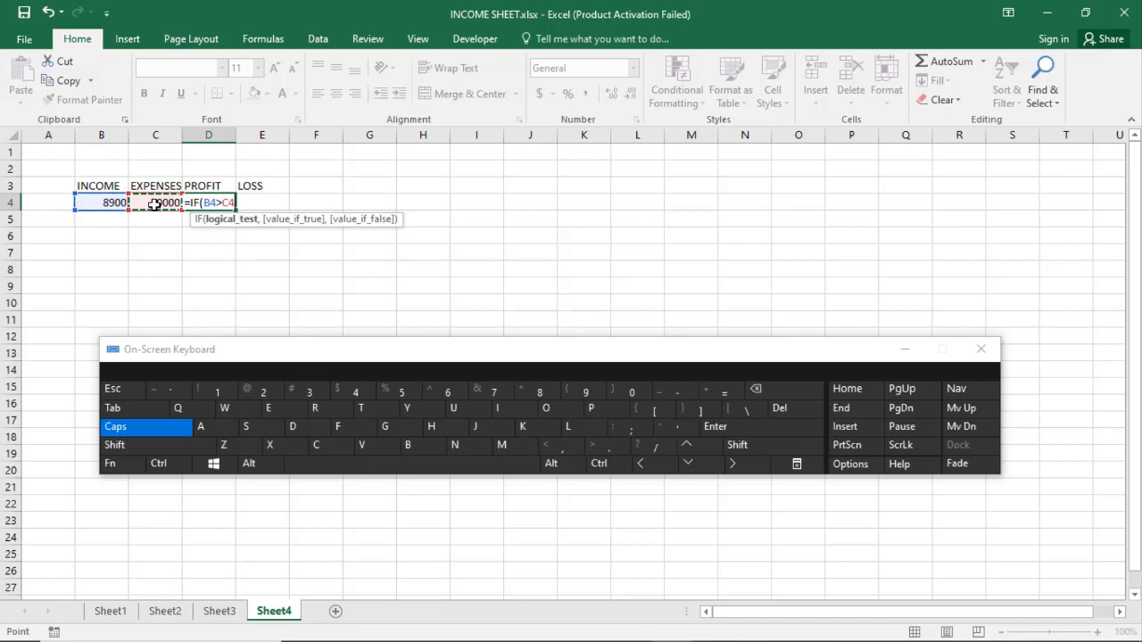
Step: Complete the profit formula in D4 so it returns B4-C4 when the test is true and 0 otherwise
left_click(575, 452)
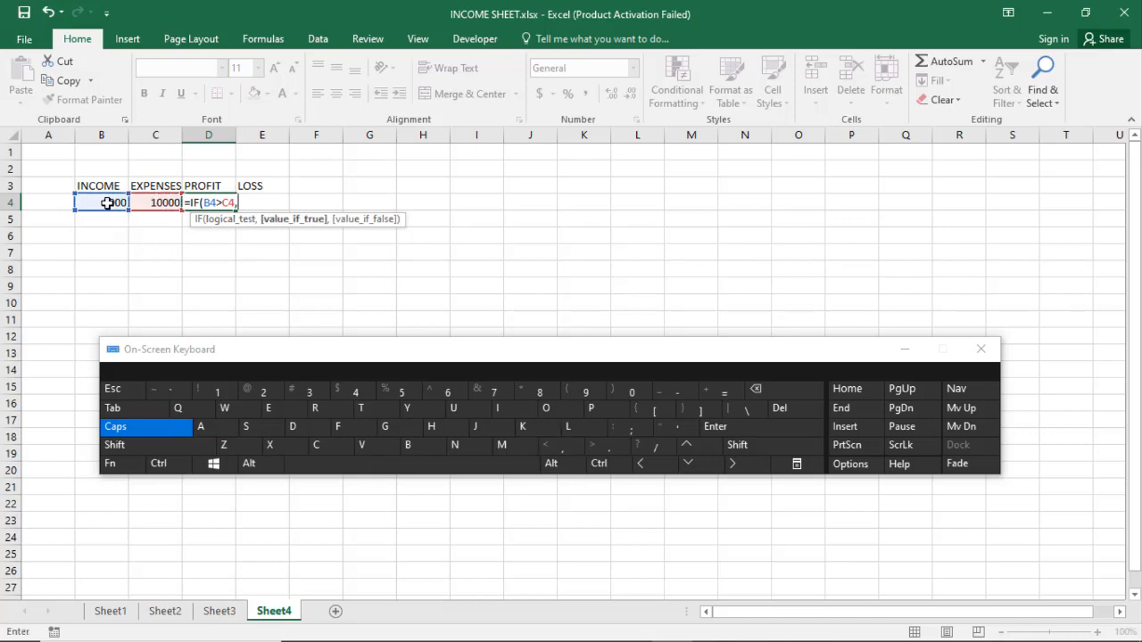
left_click(107, 204)
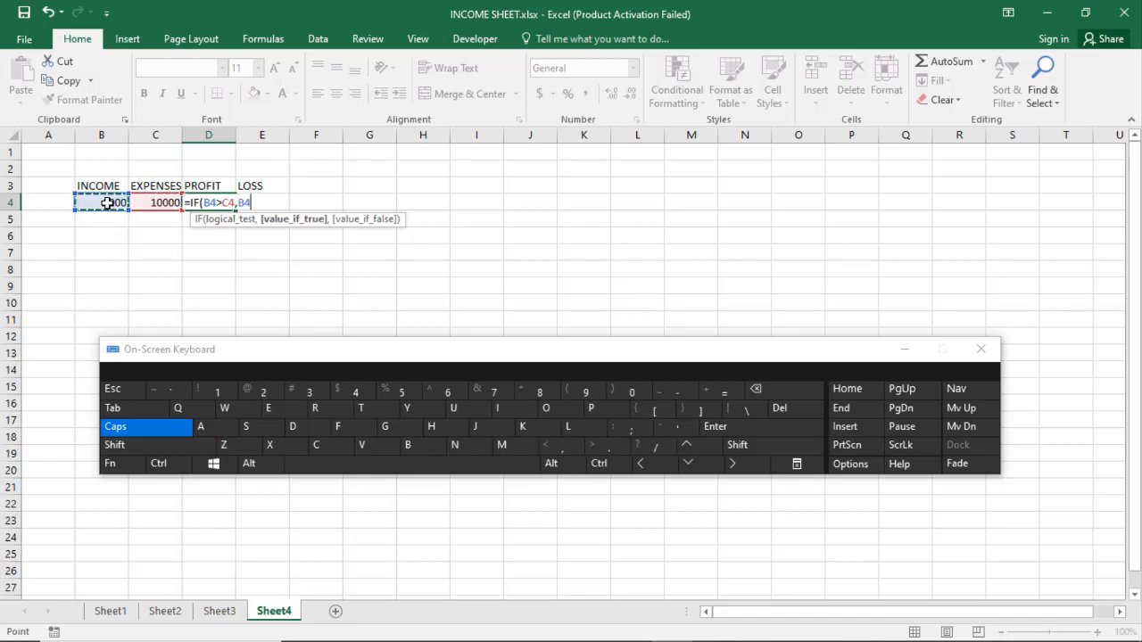
left_click(679, 392)
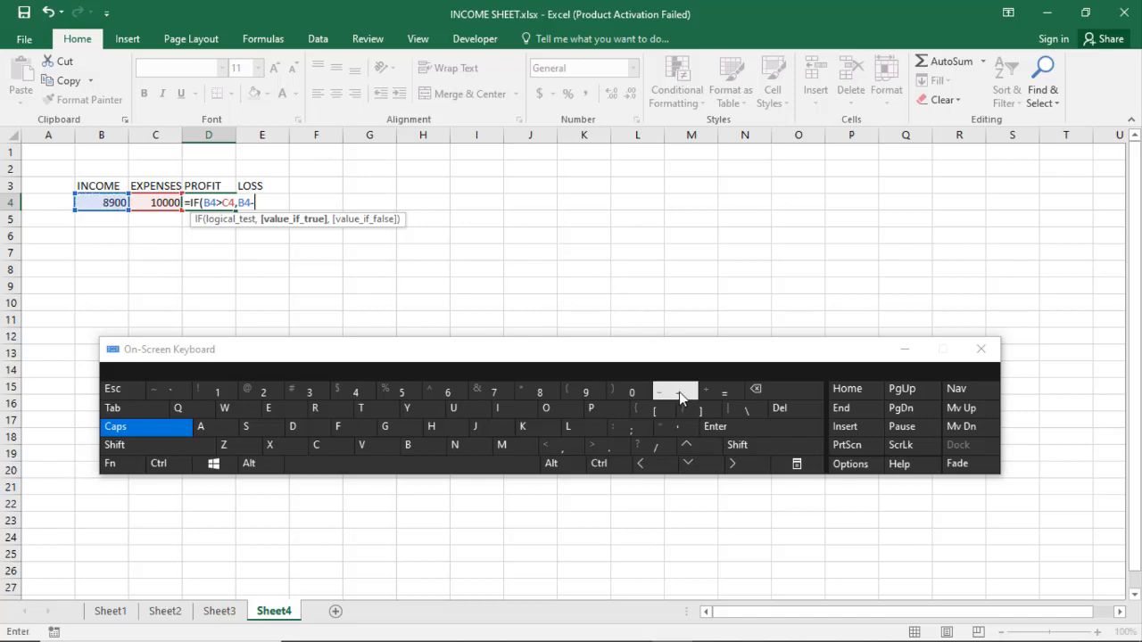
left_click(161, 199)
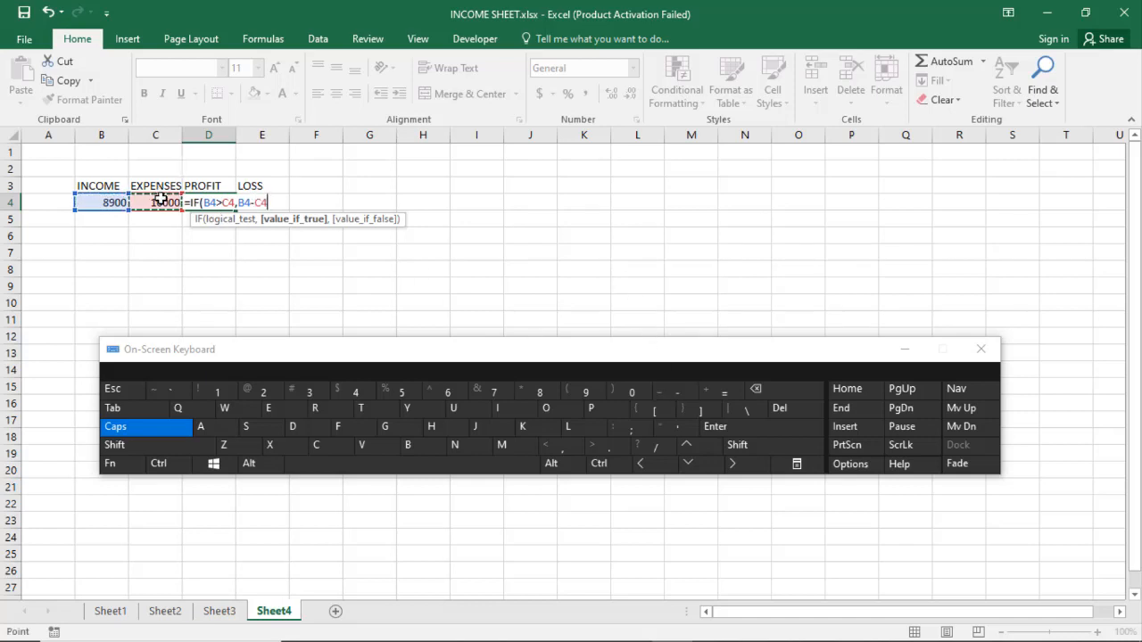
left_click(563, 445)
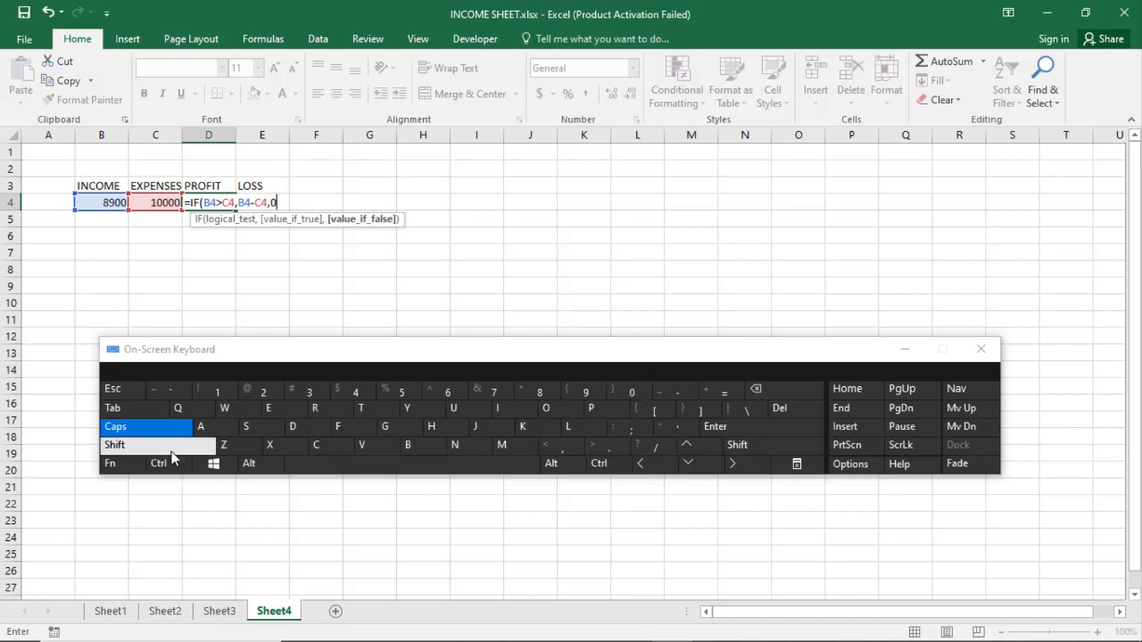
left_click(116, 445)
left_click(631, 383)
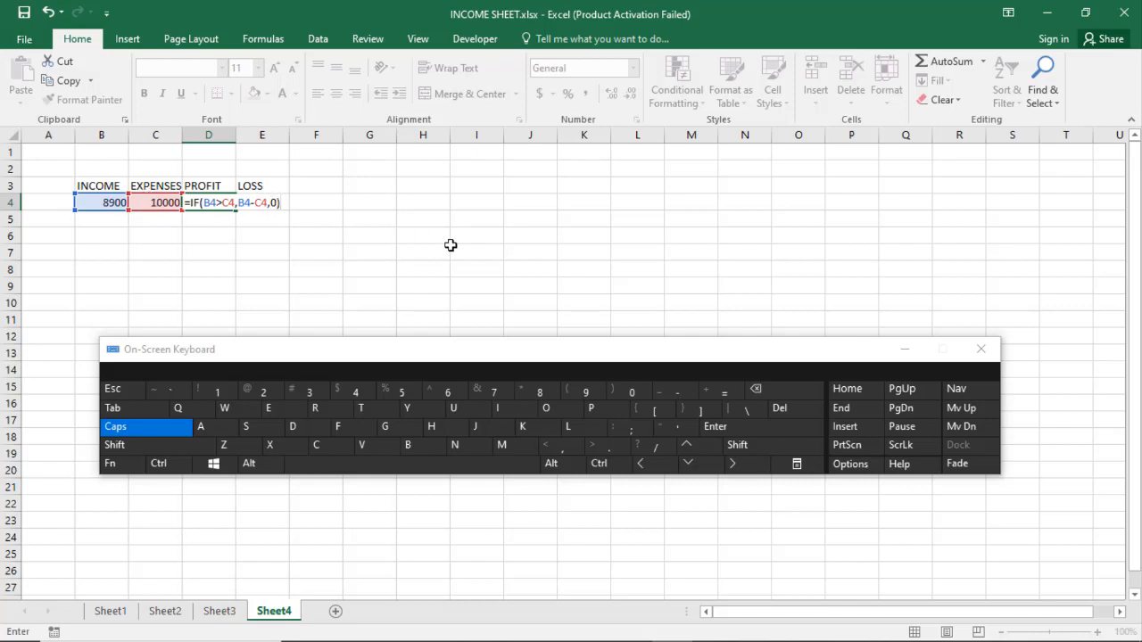
left_click(715, 426)
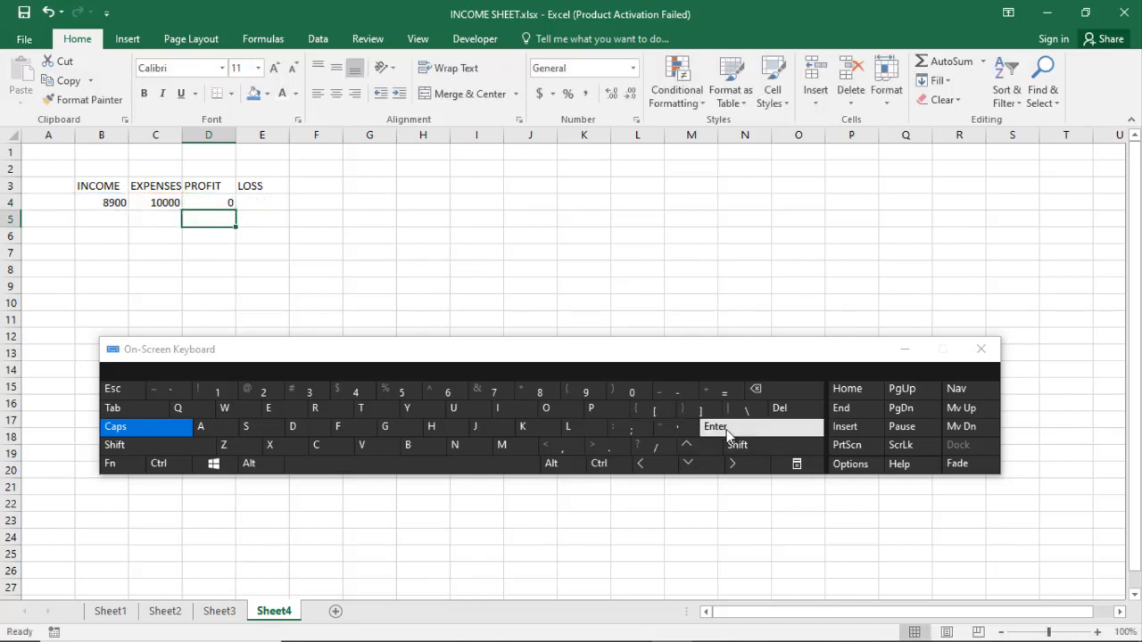
left_click(112, 202)
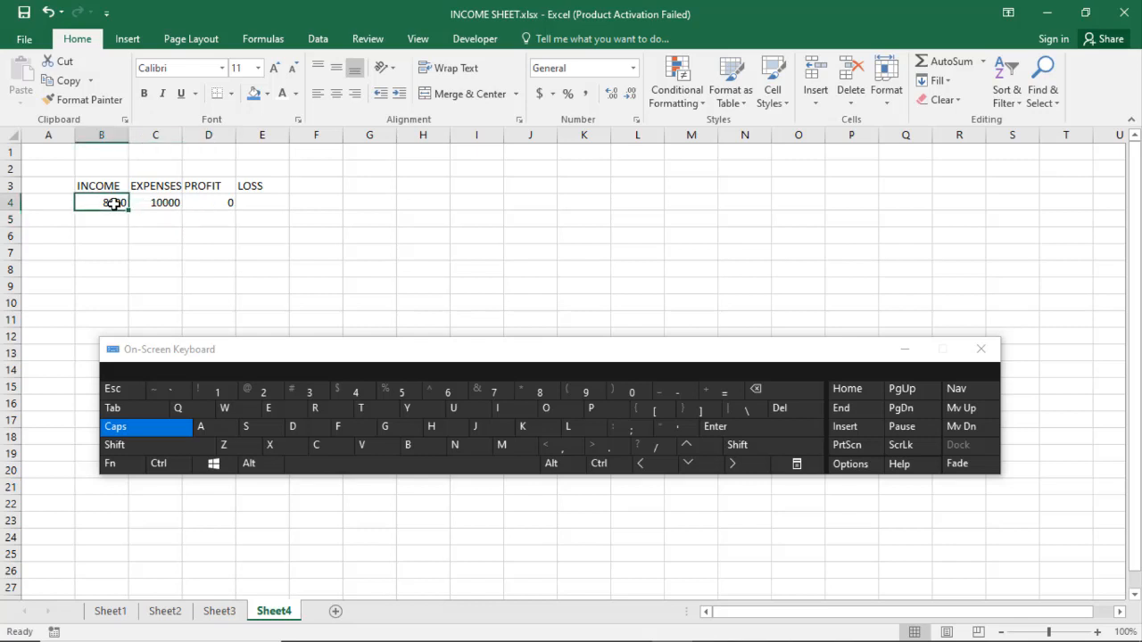
left_click(158, 201)
left_click(113, 203)
left_click(169, 203)
left_click(220, 206)
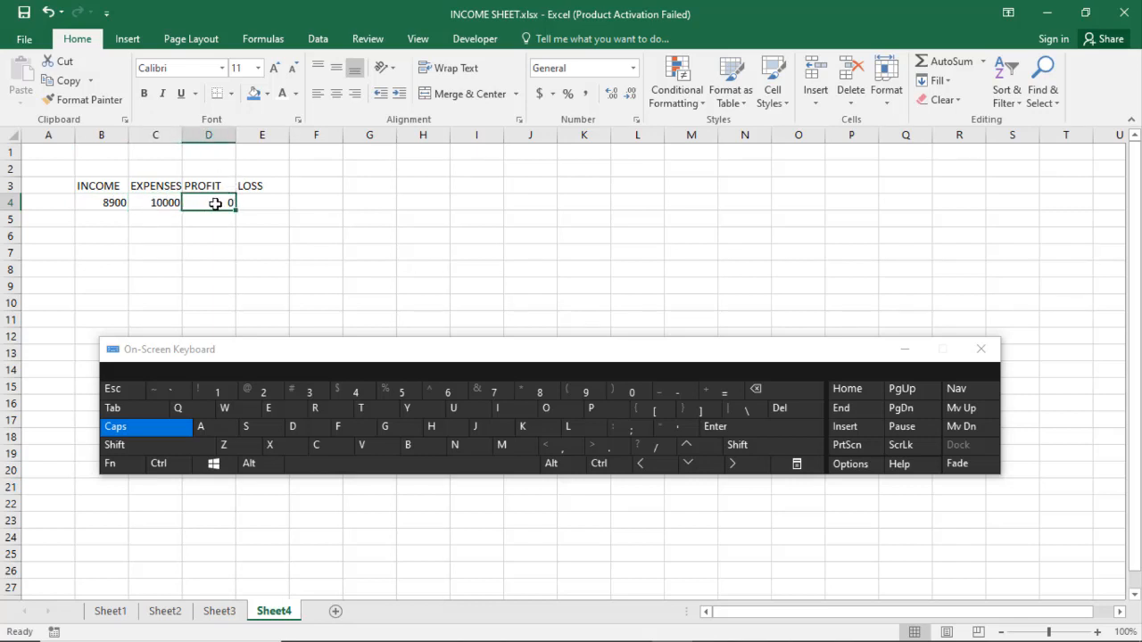
Step: Start an IF formula in cell E4 for the loss, testing whether income is less than expenses (B4<C4)
left_click(259, 204)
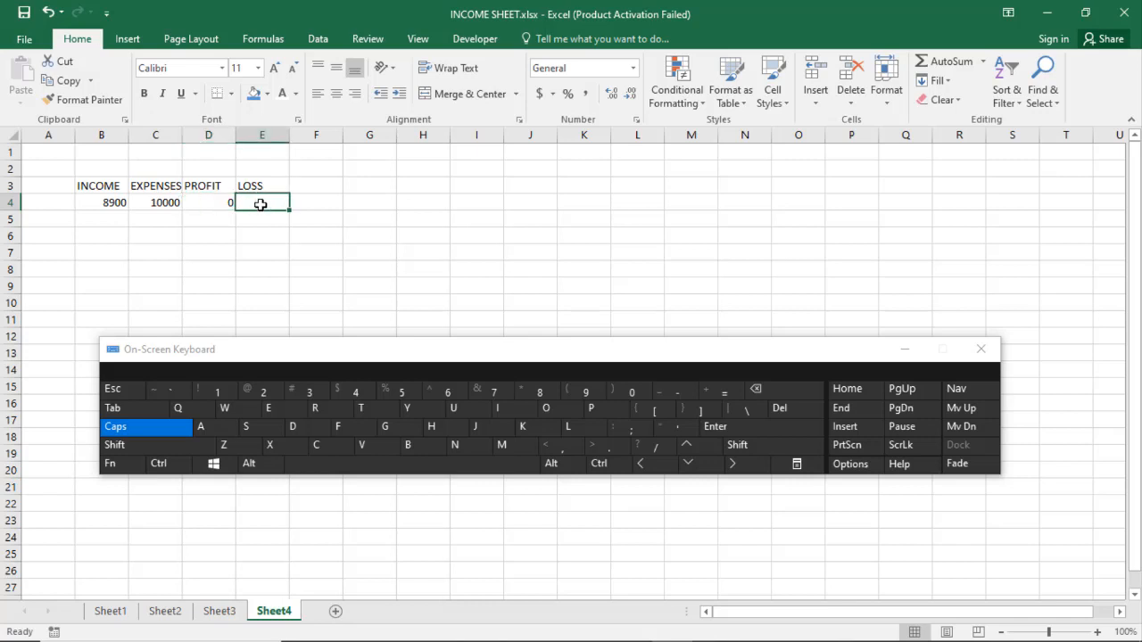
left_click(720, 393)
left_click(497, 408)
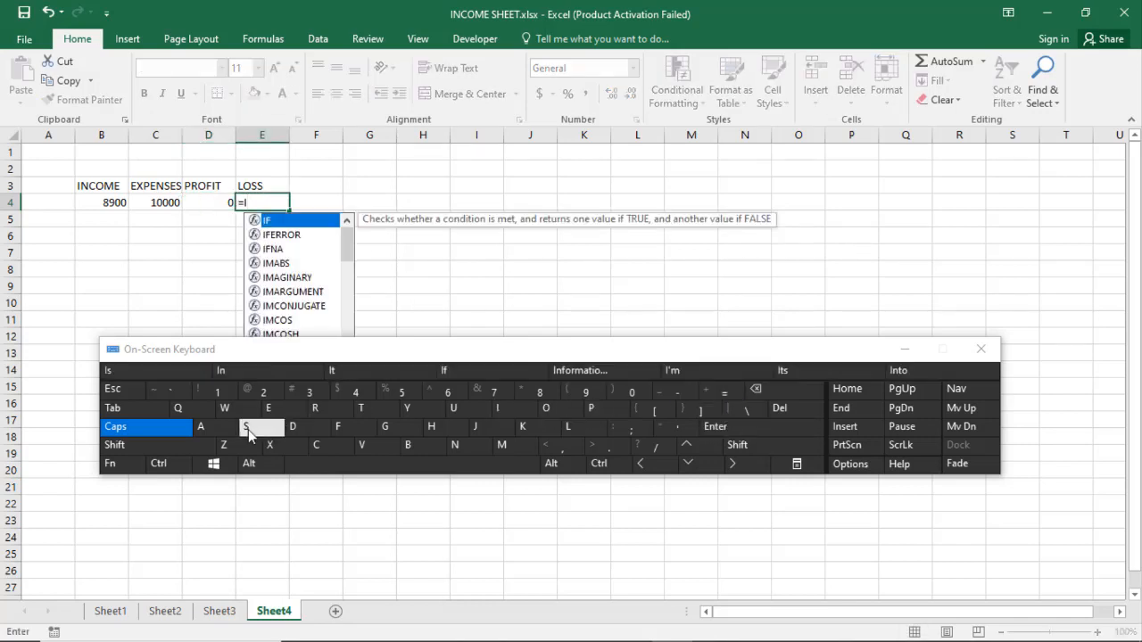
left_click(337, 430)
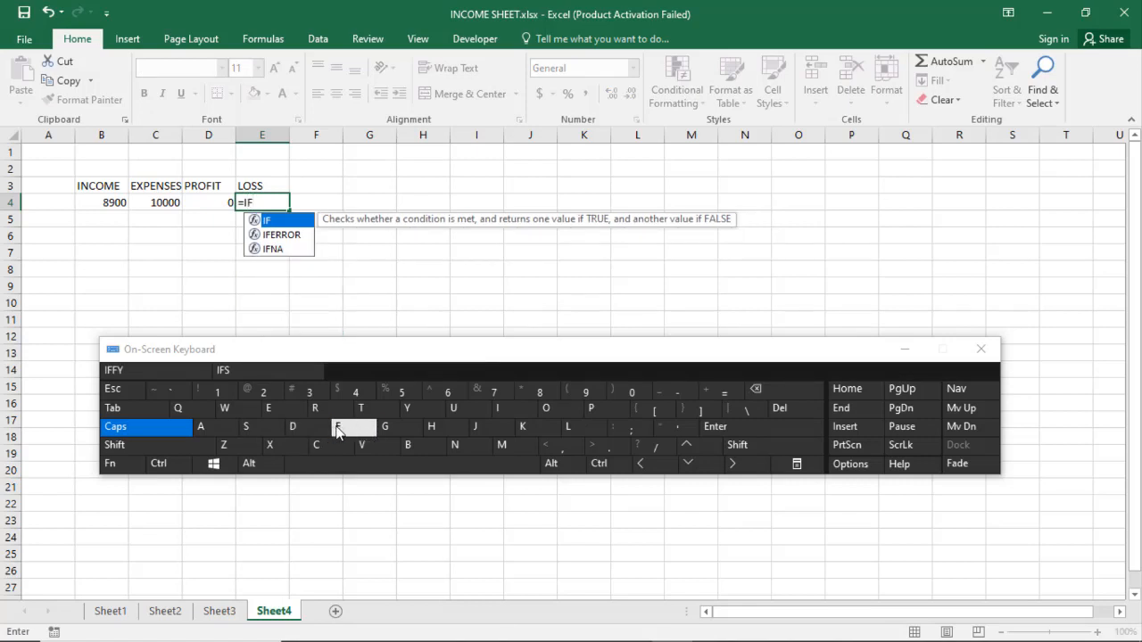
left_click(150, 447)
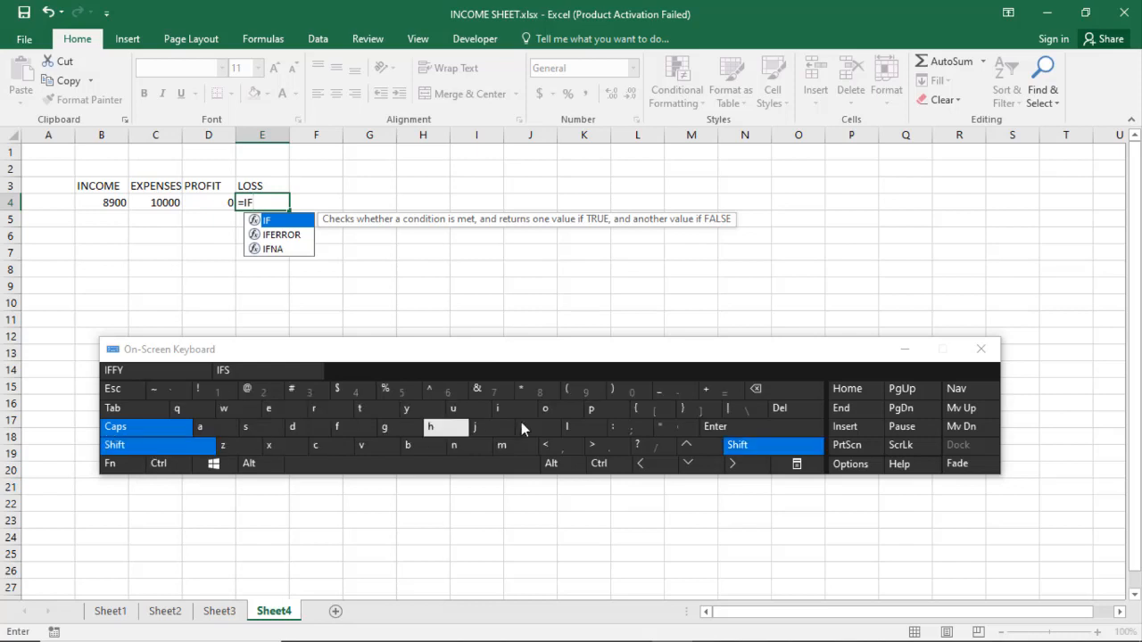
left_click(583, 393)
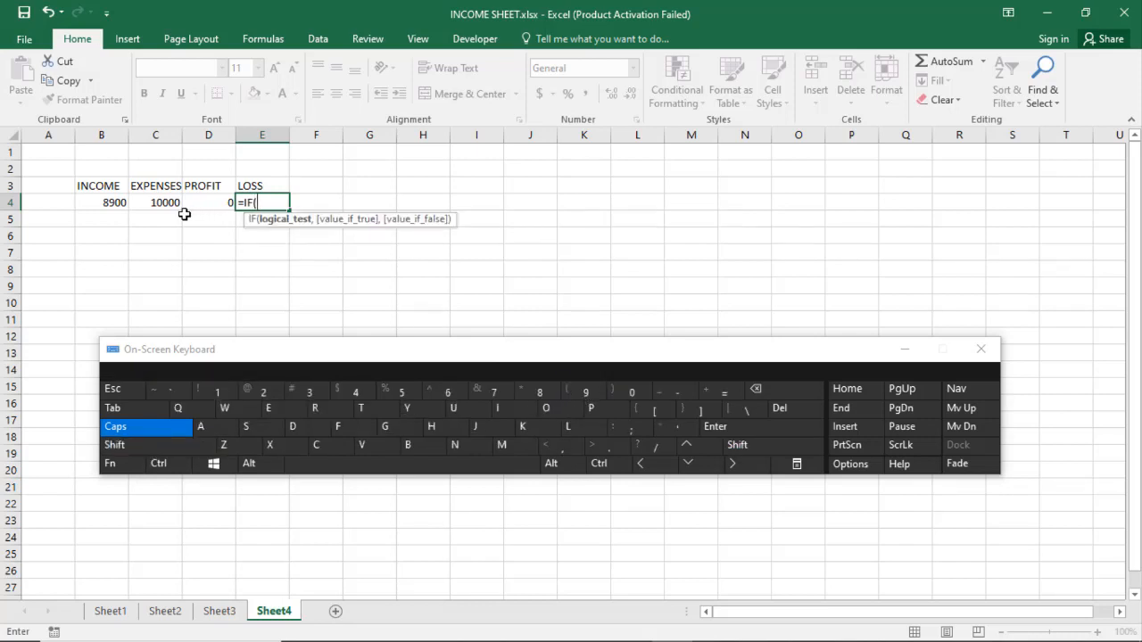
left_click(115, 203)
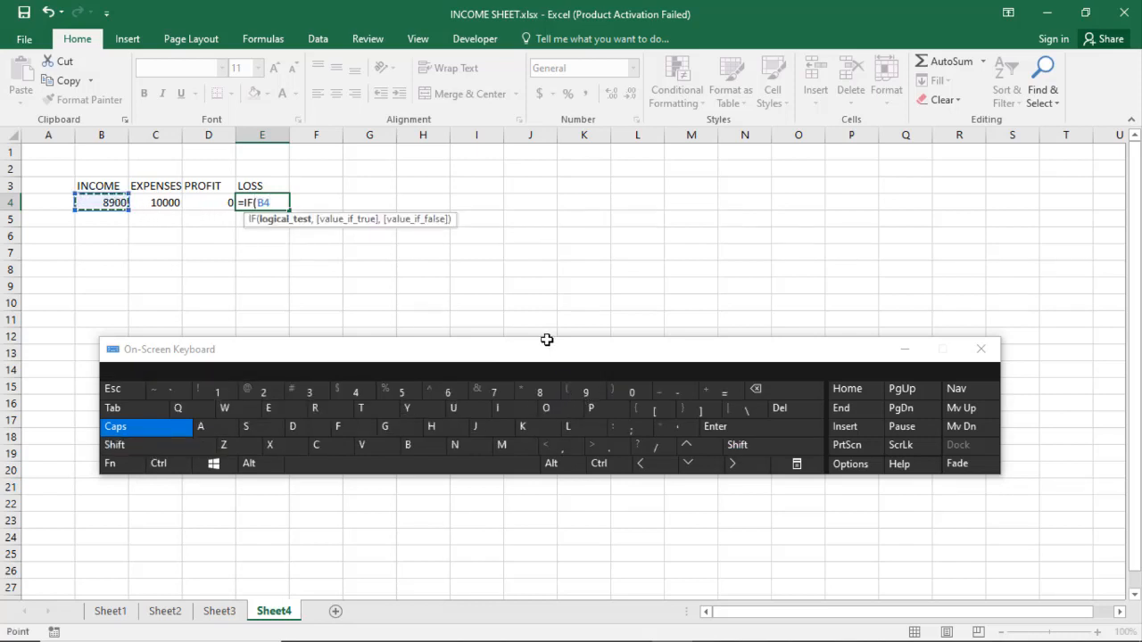
left_click(152, 445)
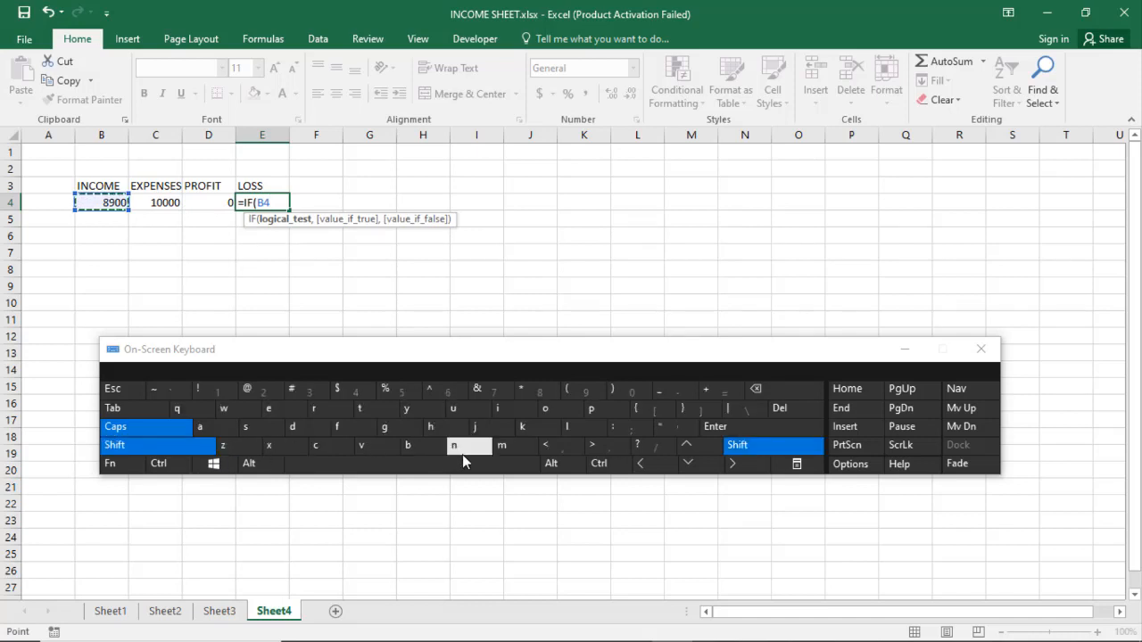
left_click(557, 454)
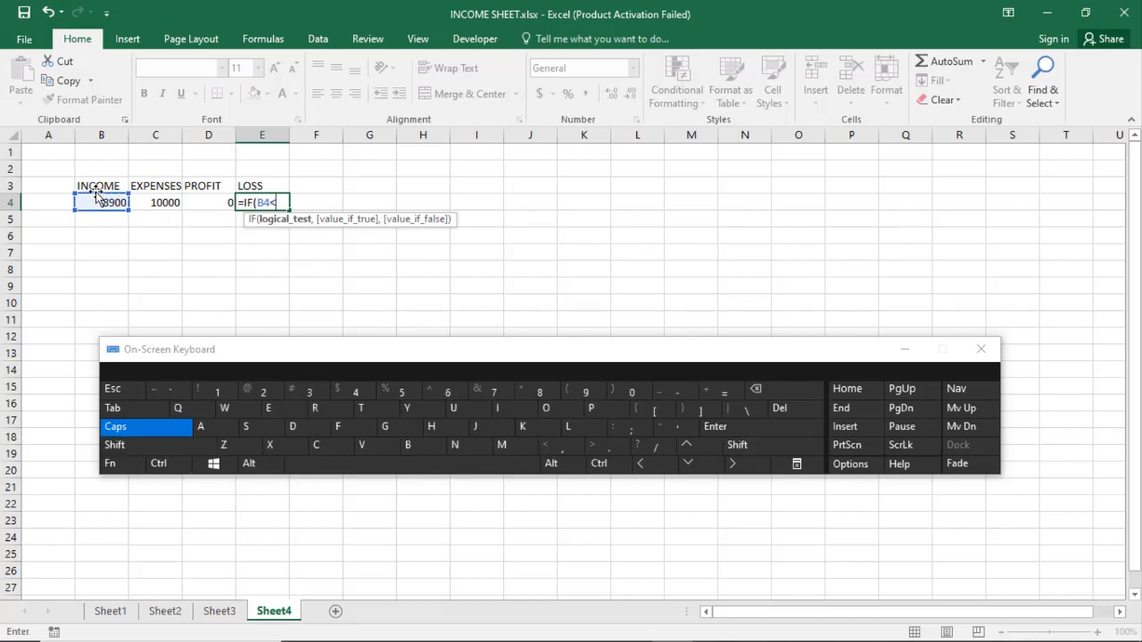
left_click(151, 202)
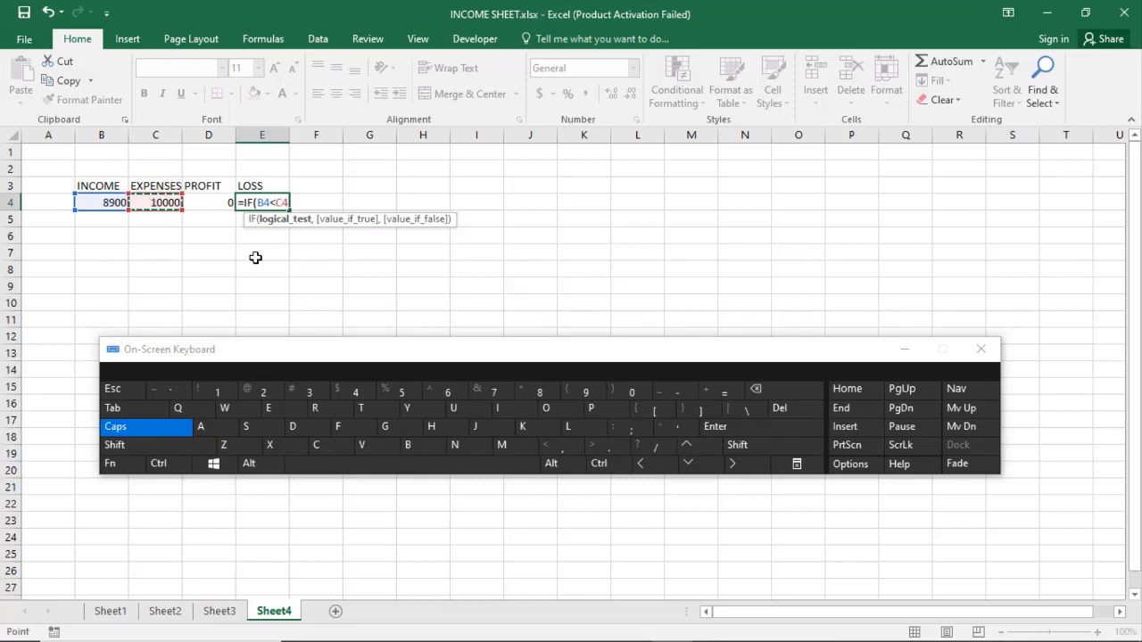
Step: Complete the loss formula in E4 so it returns C4-B4 when the test is true
left_click(553, 447)
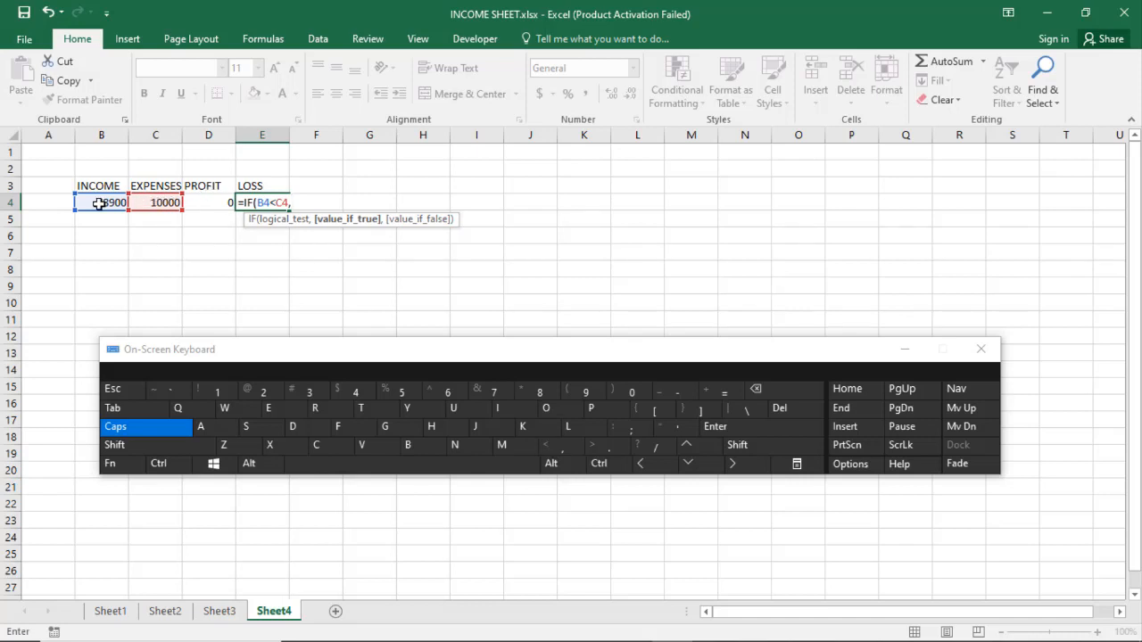
left_click(154, 203)
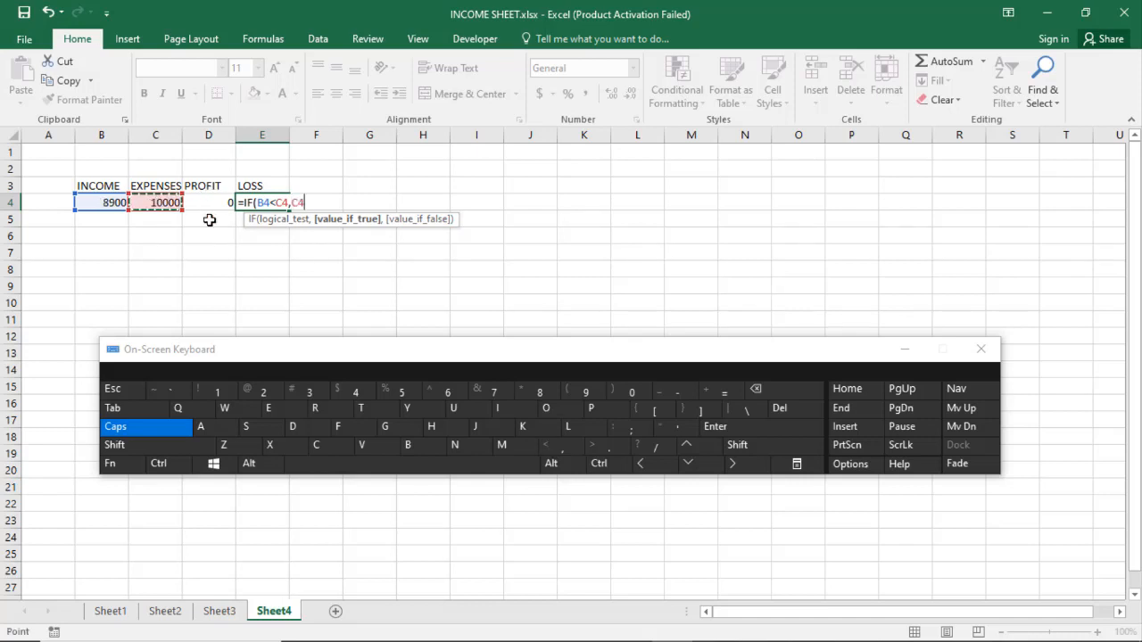
left_click(672, 393)
left_click(101, 203)
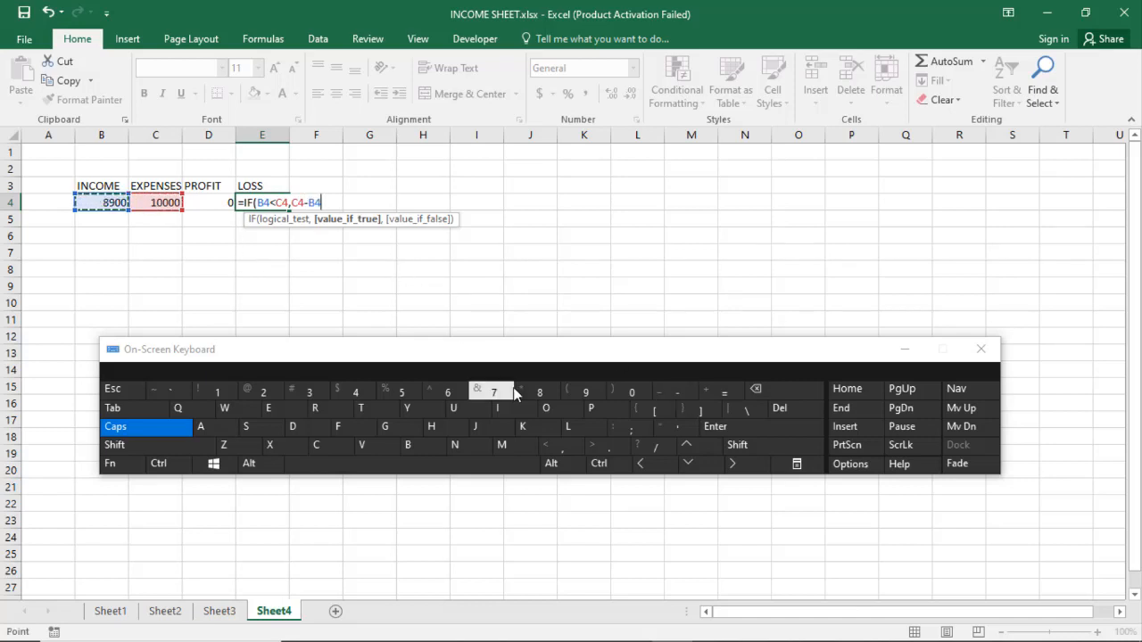
left_click(562, 446)
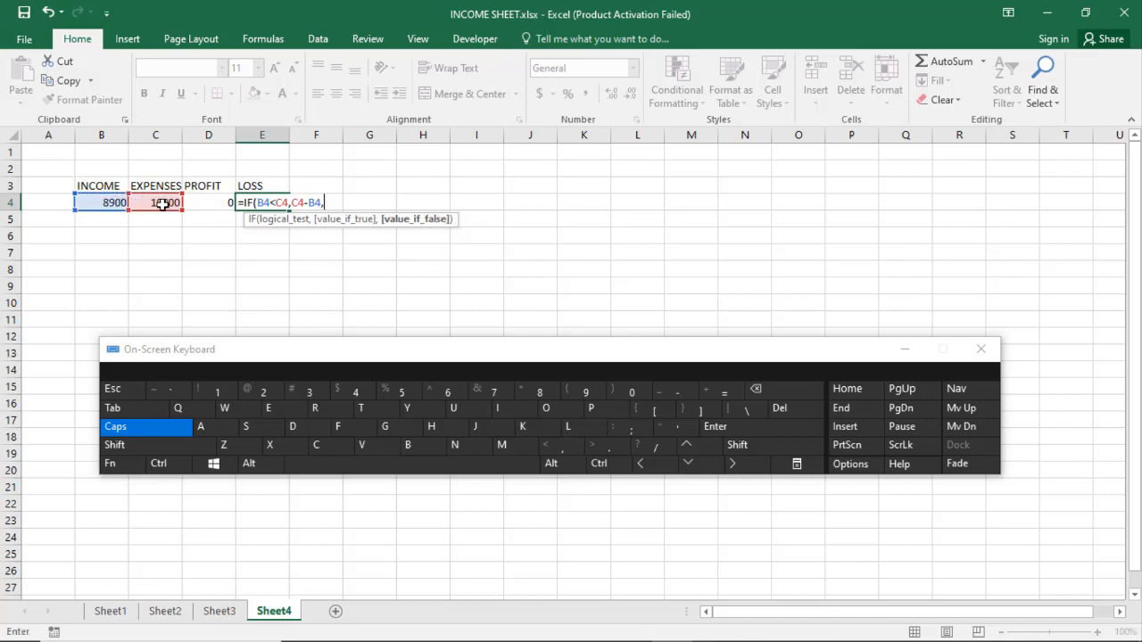
left_click(179, 446)
left_click(629, 391)
left_click(760, 427)
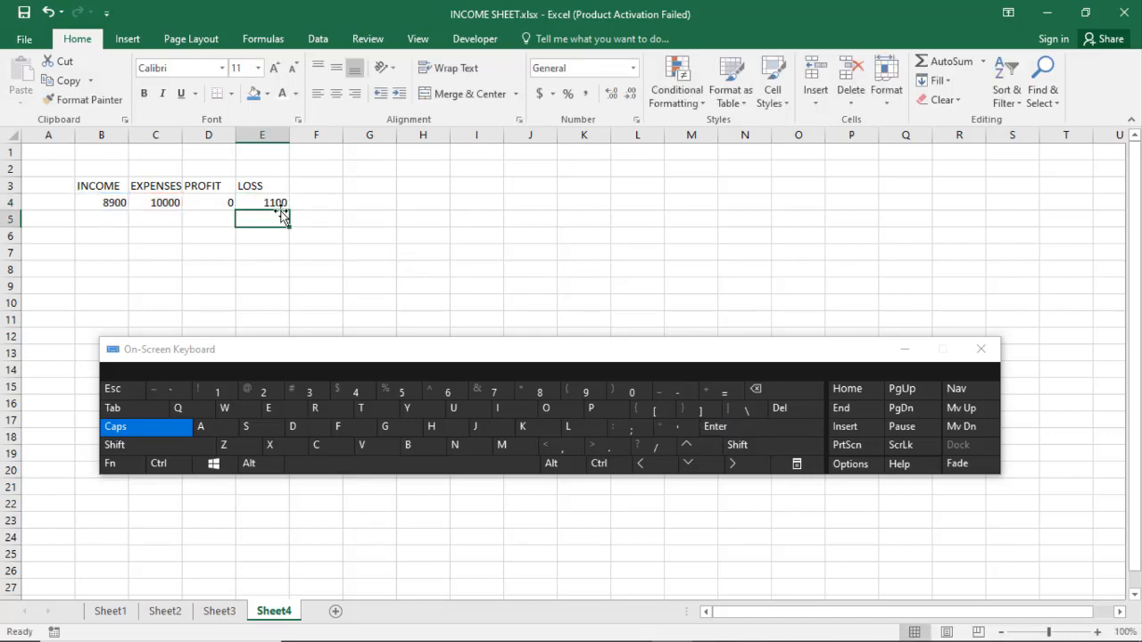
Step: Examine the income, expenses and loss results in cells B4, C4 and E4 of Sheet4
left_click(119, 203)
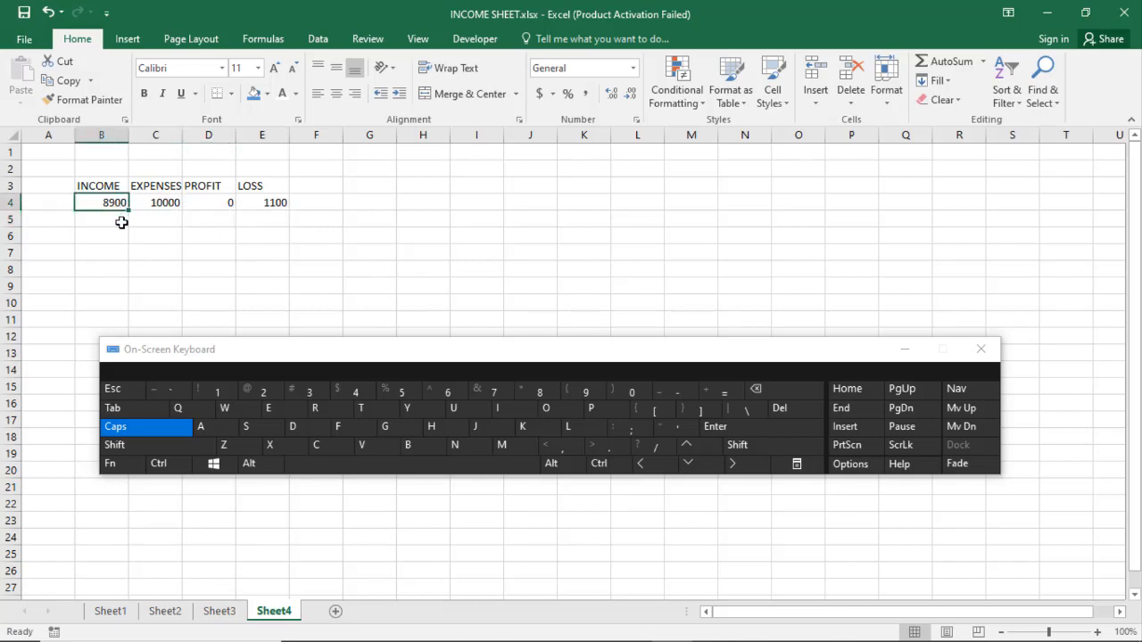
left_click(166, 204)
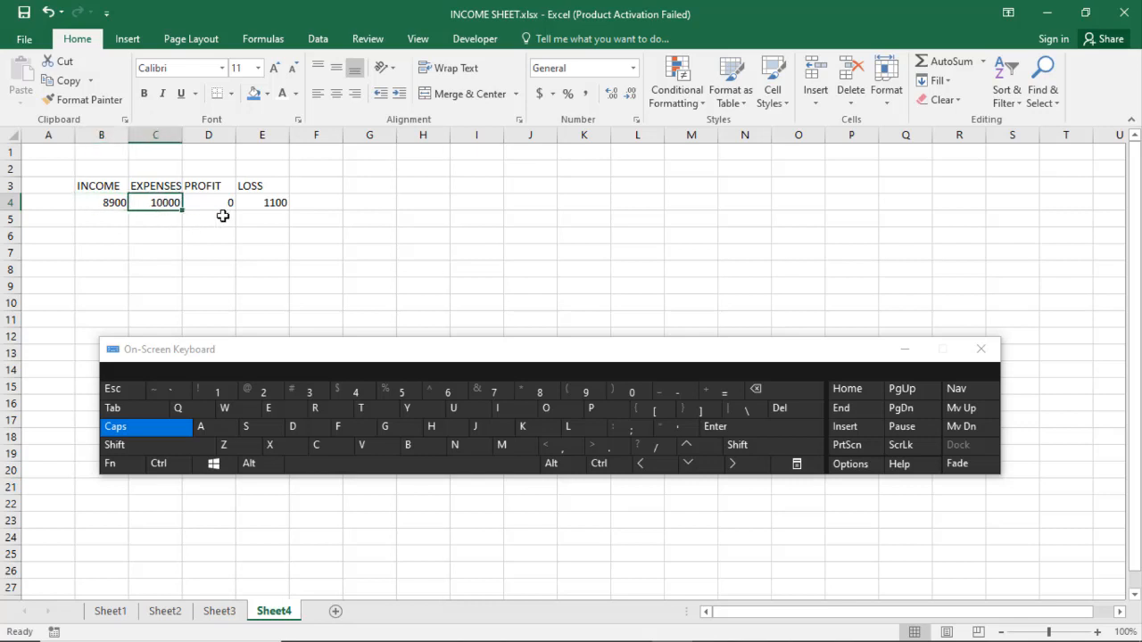
left_click(270, 204)
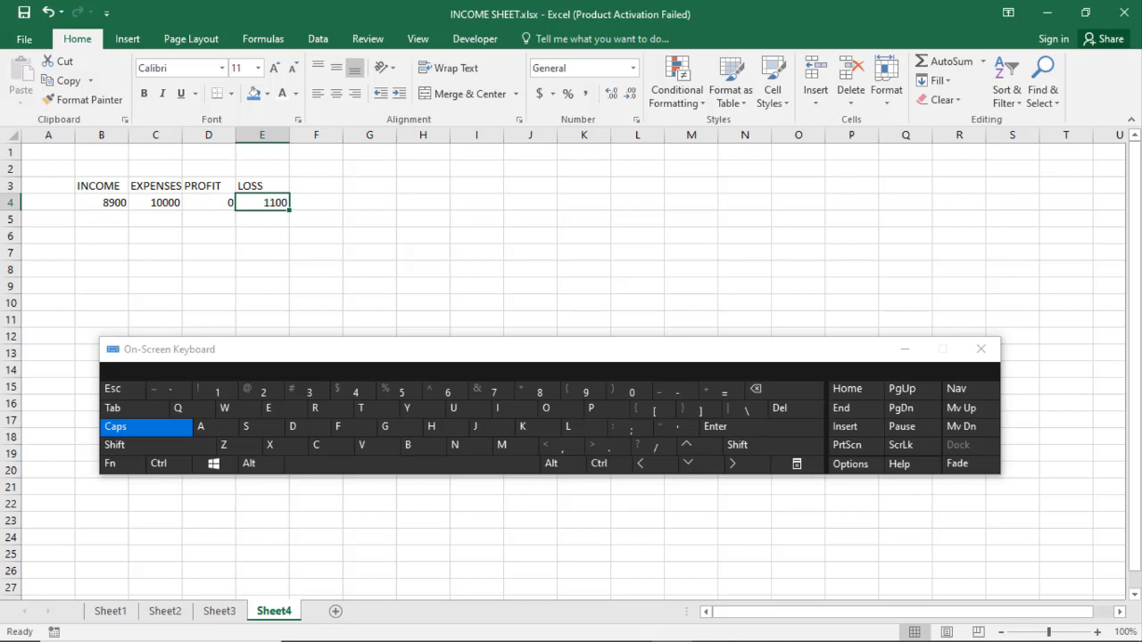
left_click_drag(1139, 332, 1138, 332)
left_click(502, 265)
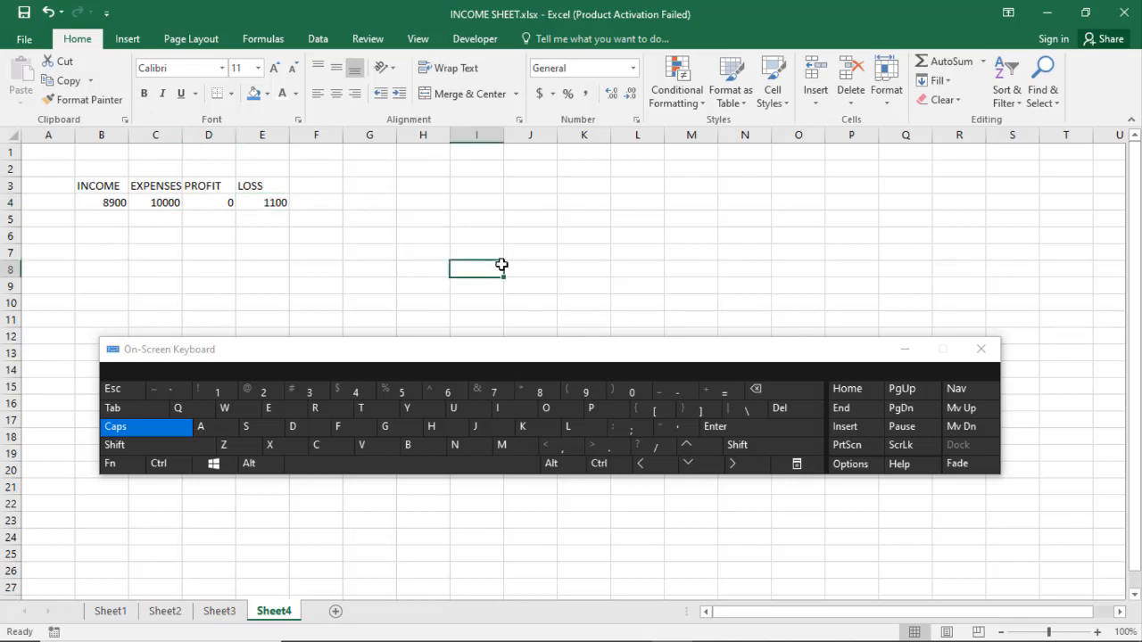
left_click(282, 203)
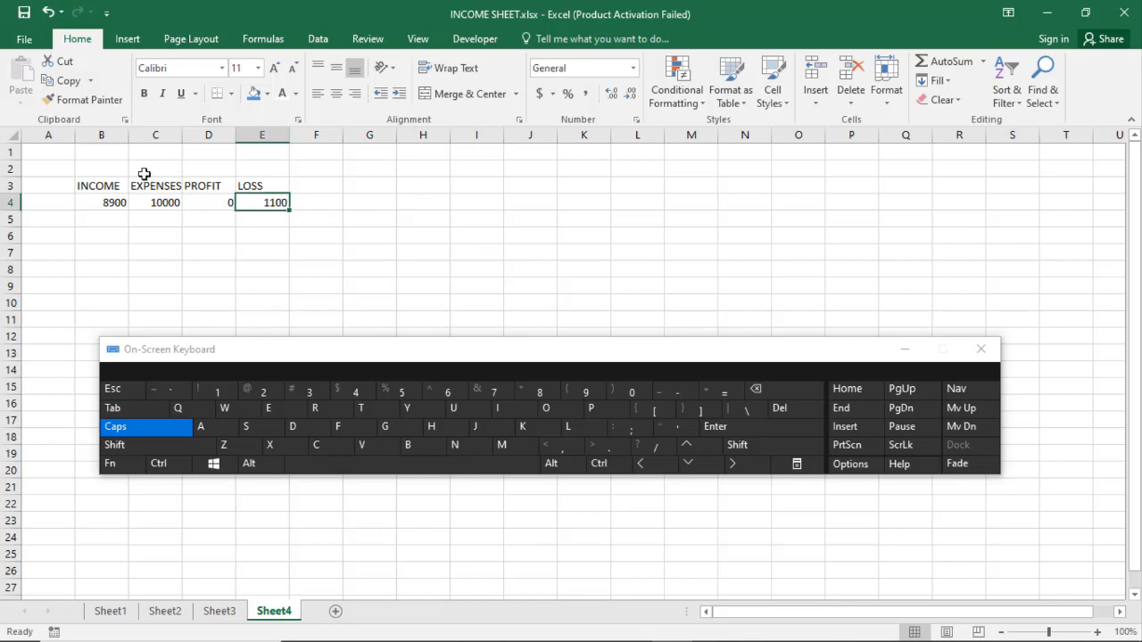
left_click(163, 234)
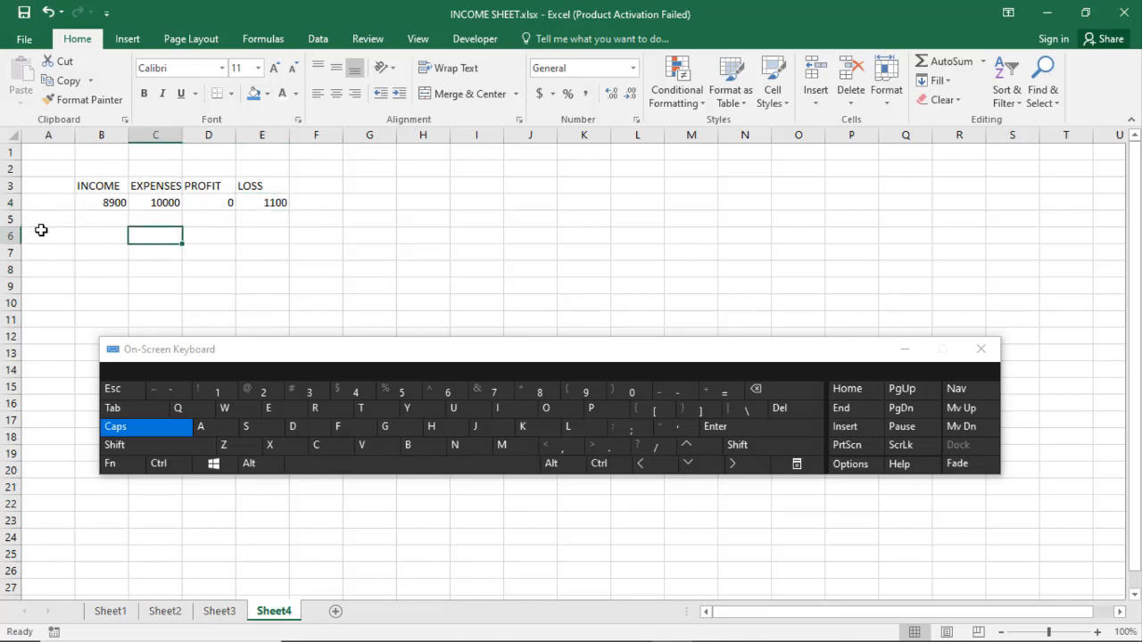
Step: On Sheet3, nudge the white value box in the TOTAL EXPENSES card slightly to the left
left_click(224, 612)
left_click(156, 244)
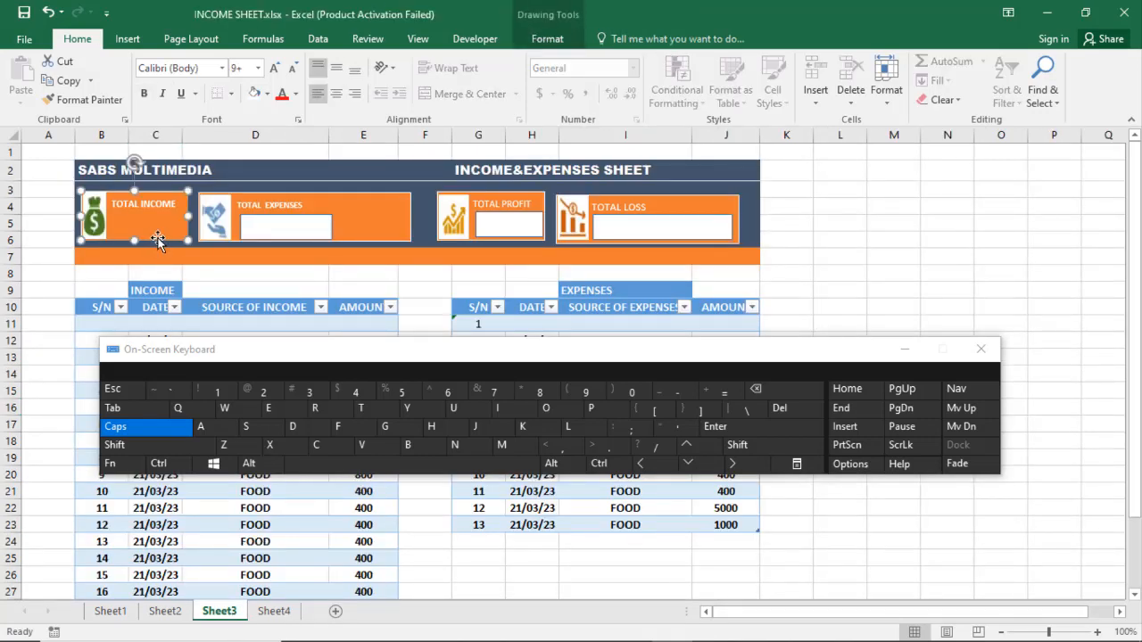
left_click(300, 228)
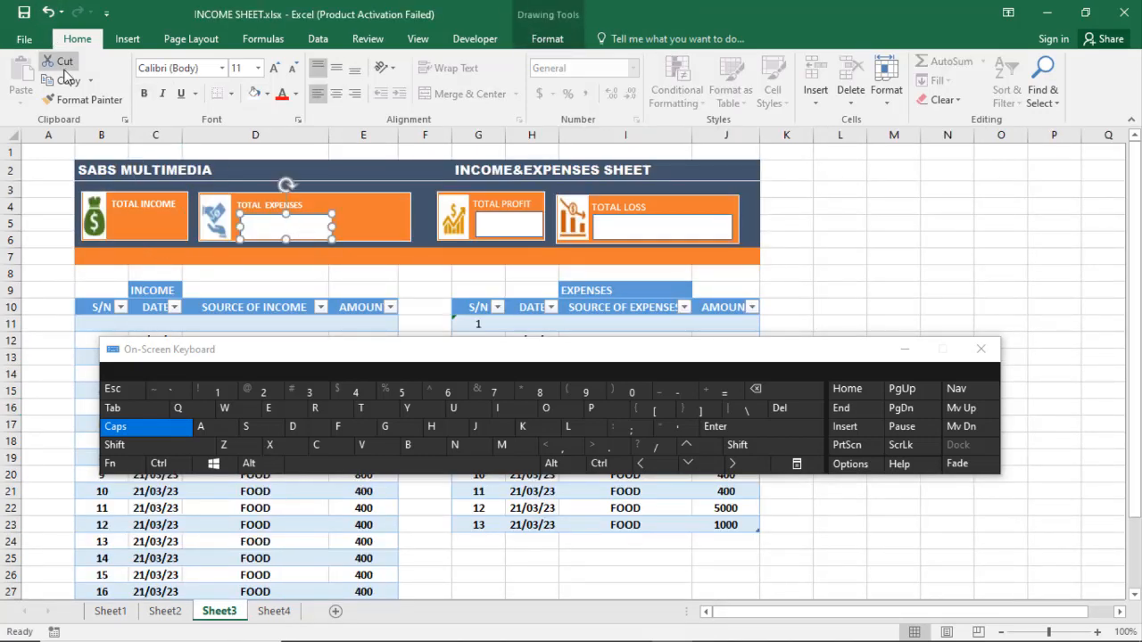
mouse_move(285, 243)
left_mouse_down()
mouse_move(230, 229)
mouse_move(276, 229)
left_mouse_up()
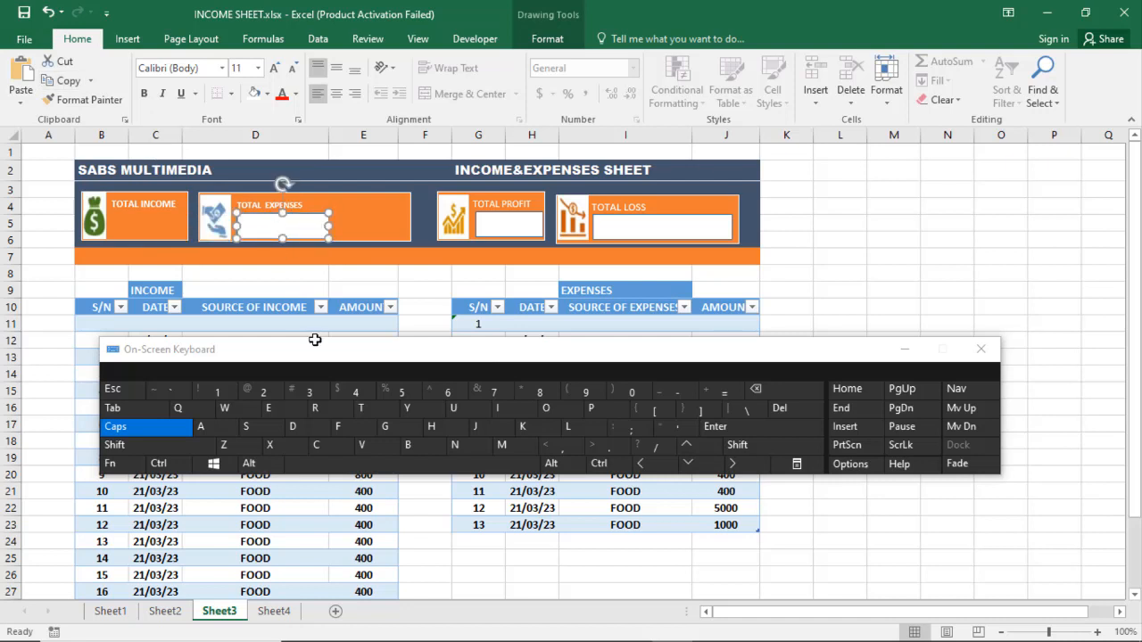
left_click(253, 290)
left_click(306, 229)
left_click(533, 231)
left_click(647, 227)
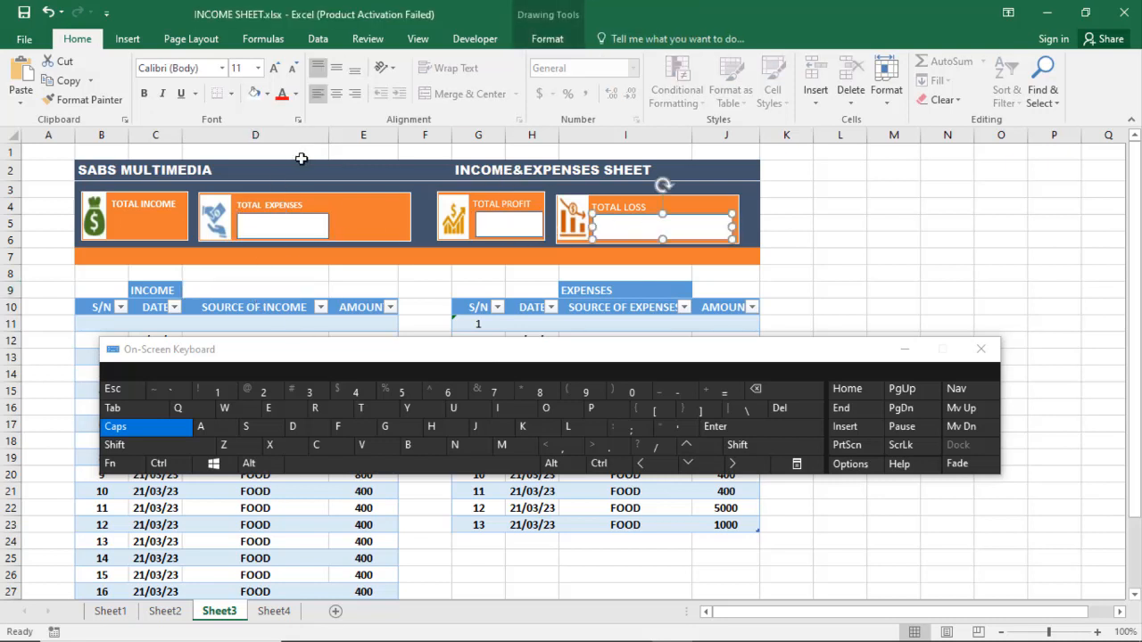
Step: Place a copy of the TOTAL EXPENSES value box in the TOTAL INCOME card, narrowed to fit below the label
left_click(306, 228)
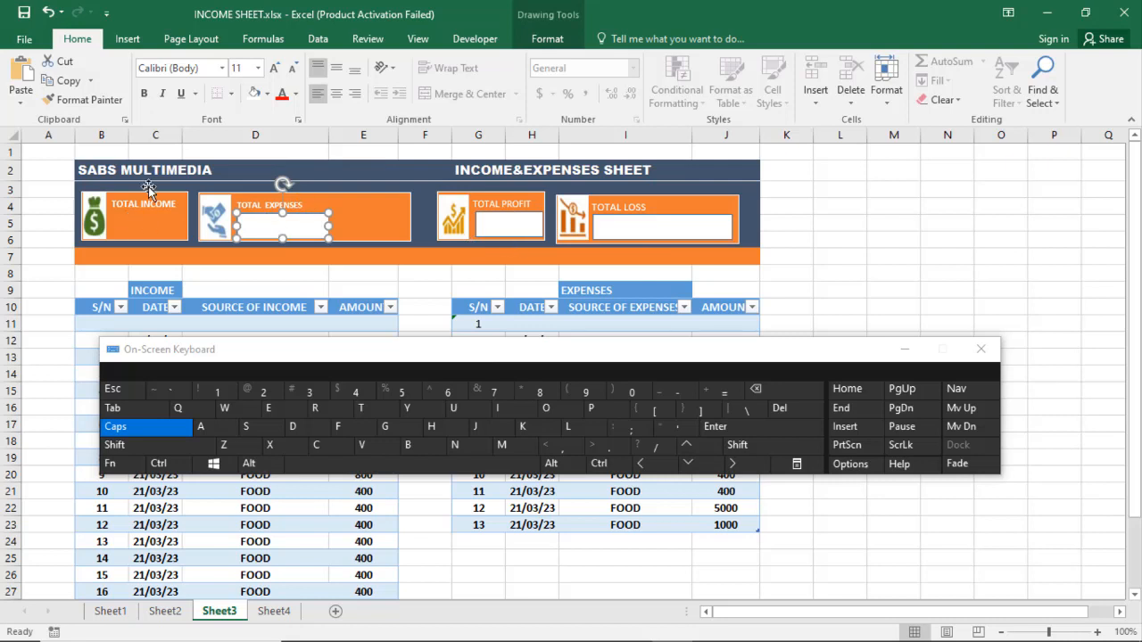
left_click(14, 90)
mouse_move(288, 237)
left_mouse_down()
mouse_move(140, 222)
mouse_move(189, 226)
left_mouse_up()
left_click(211, 258)
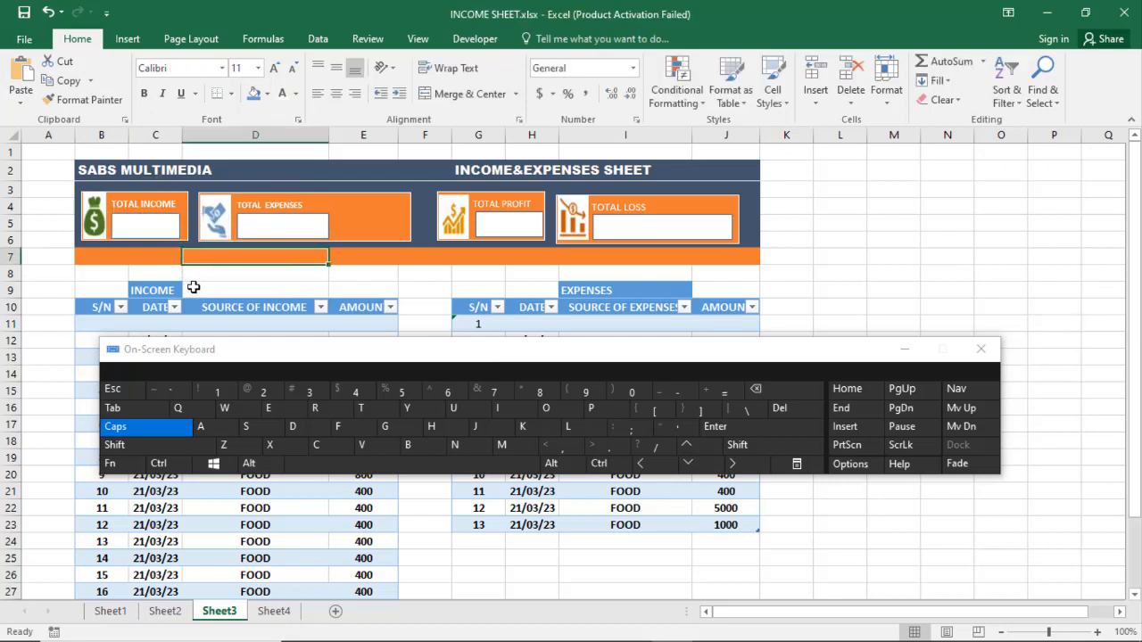
Step: Show the formula bar and hide the row and column headings on Sheet3, with the TOTAL INCOME value box selected
left_click(138, 222)
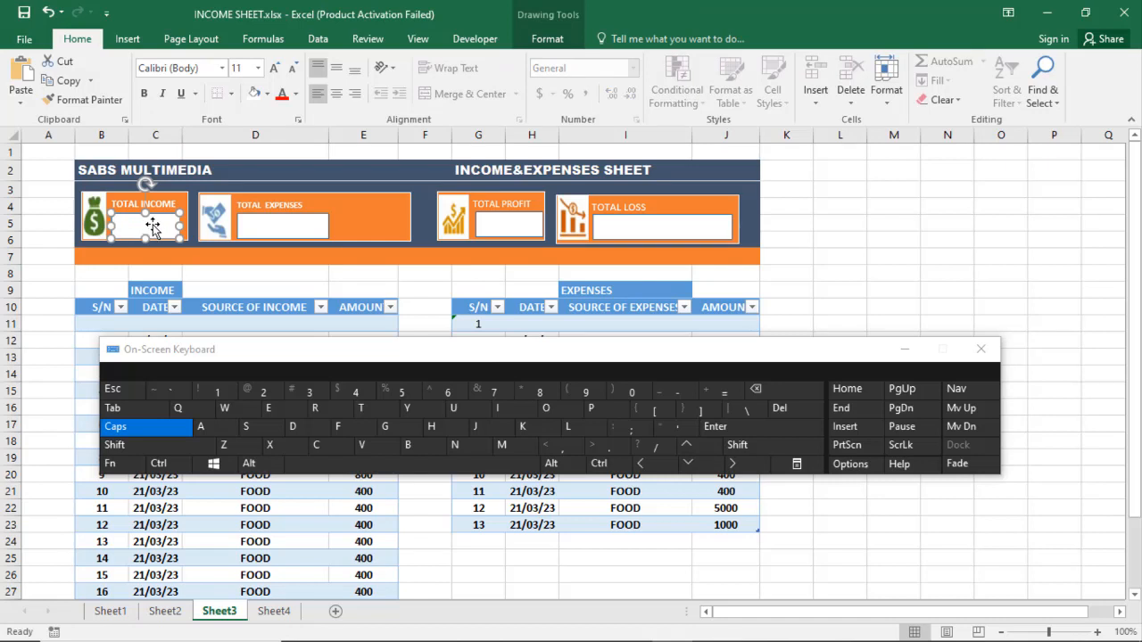
left_click(425, 39)
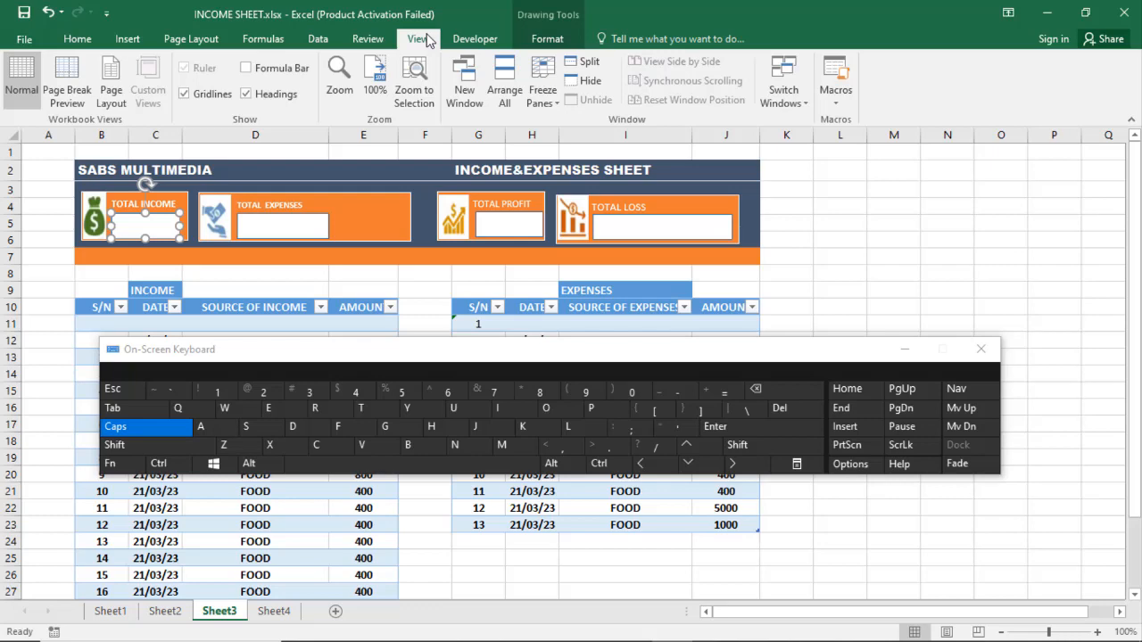
left_click(246, 70)
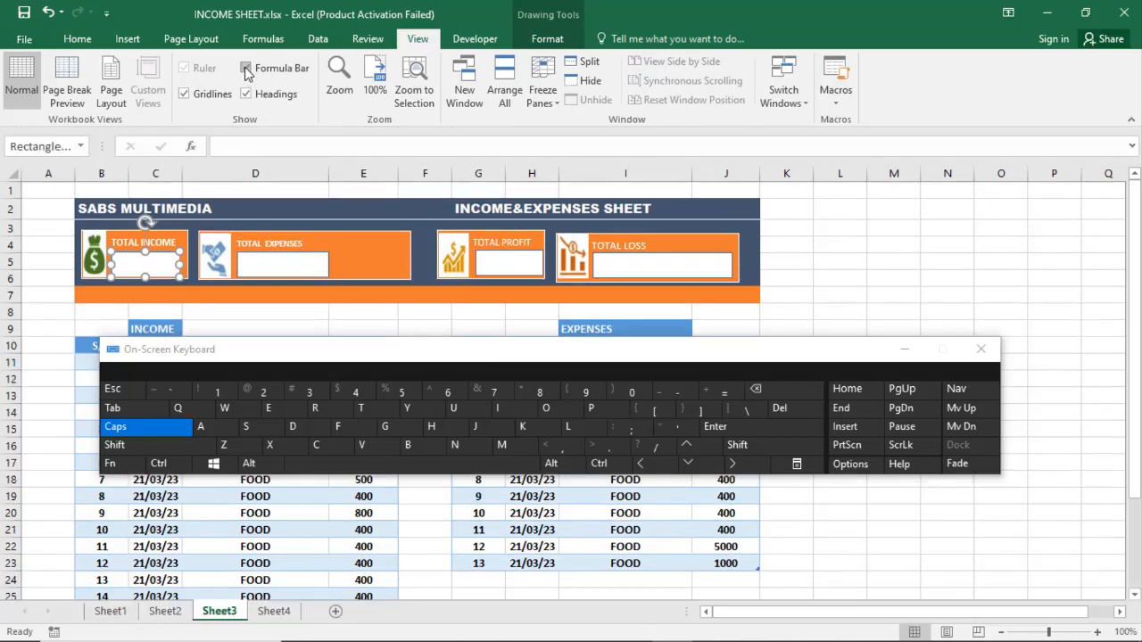
left_click(246, 94)
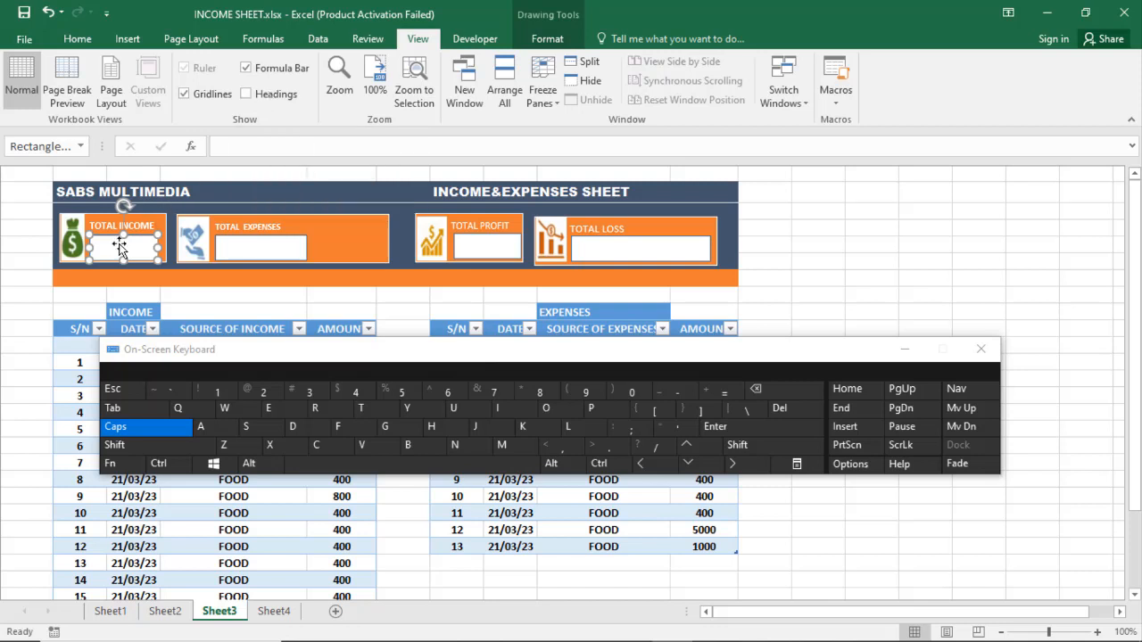
Step: Link the TOTAL INCOME value box to the income total with the formula =Sheet4!B4
left_click(250, 150)
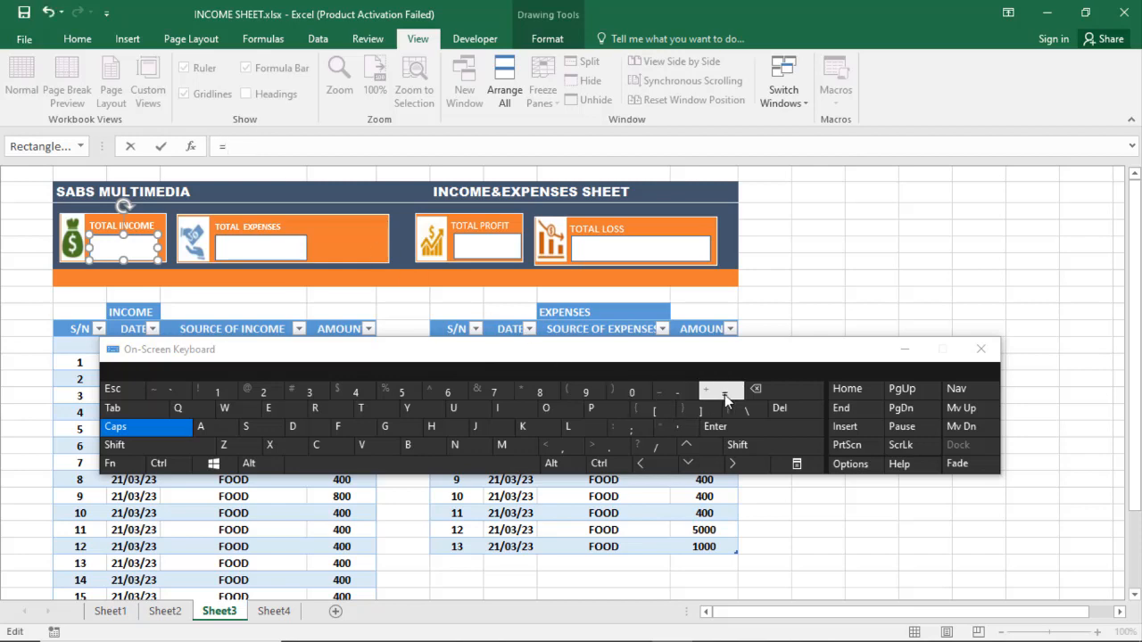
left_click(283, 610)
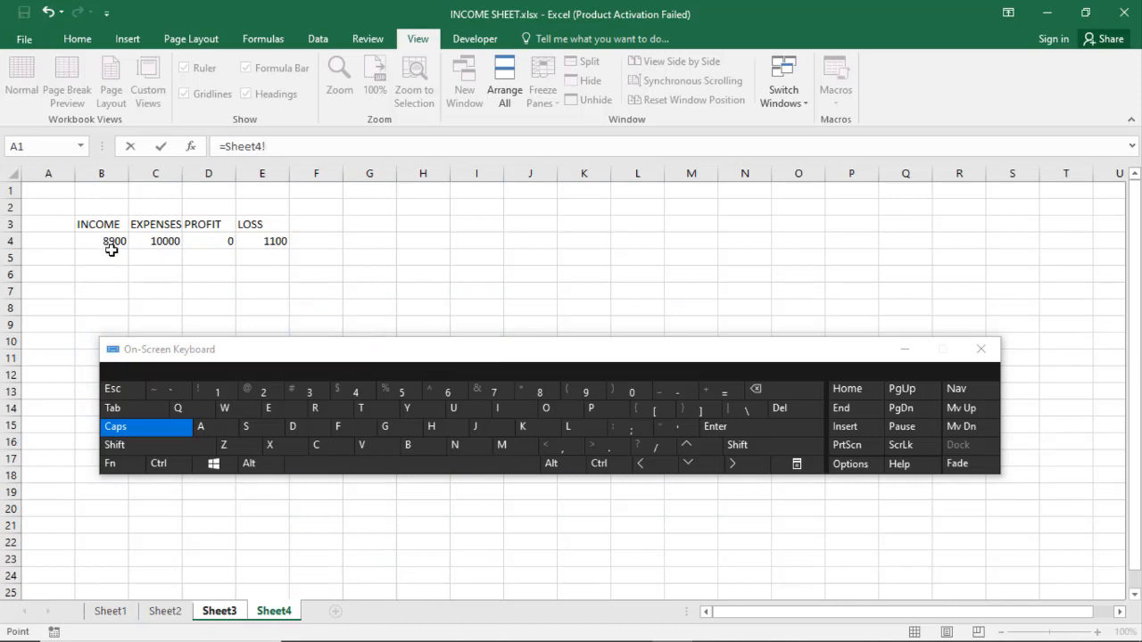
left_click(108, 245)
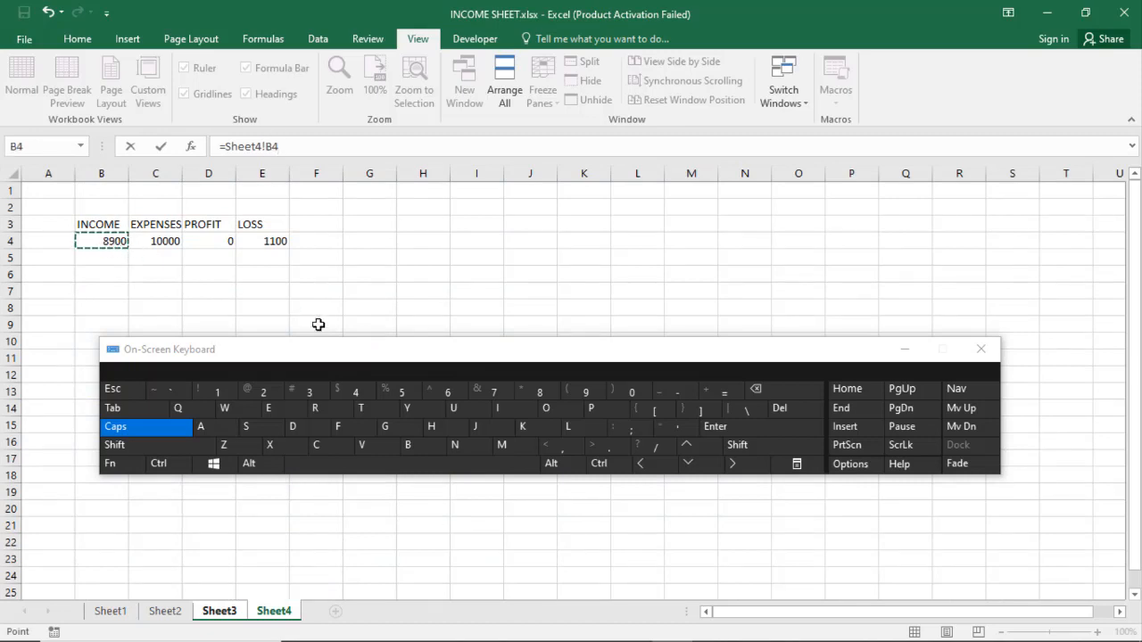
left_click(724, 429)
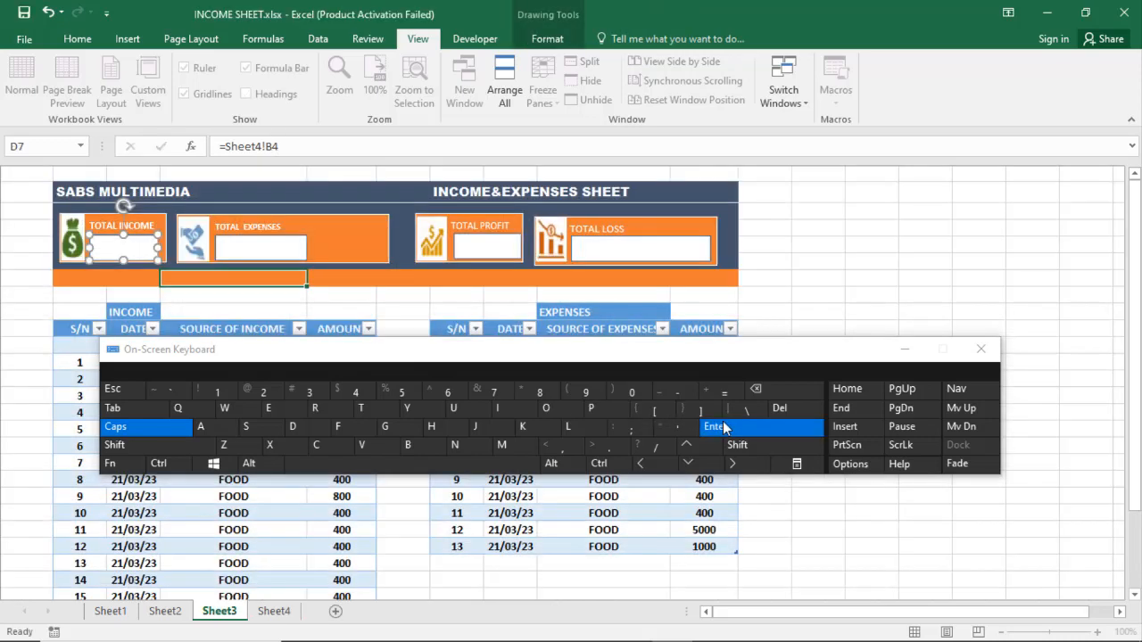
left_click(122, 310)
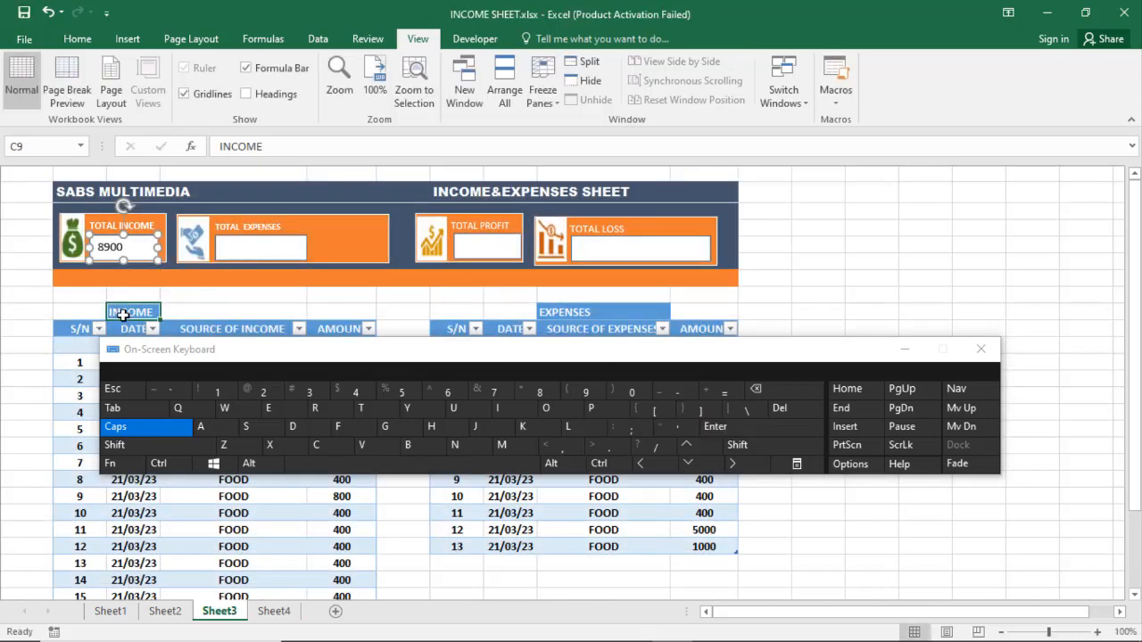
Step: Make the linked value in the TOTAL INCOME box bold
left_click(105, 248)
double_click(104, 249)
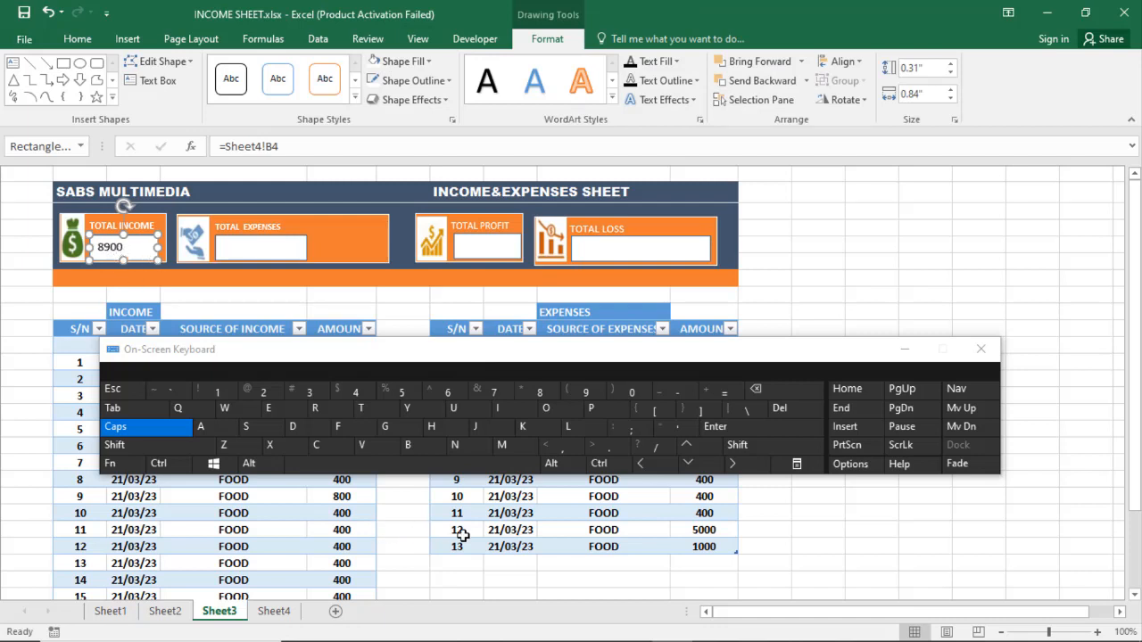
left_click(506, 545)
left_click(122, 253)
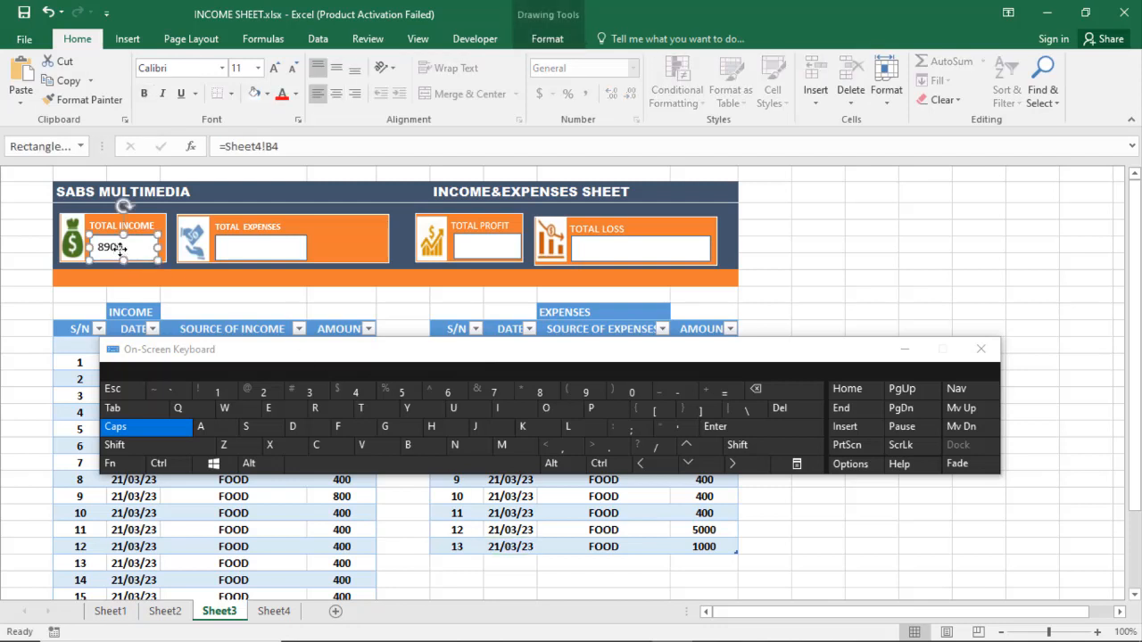
left_click(144, 93)
left_click(258, 68)
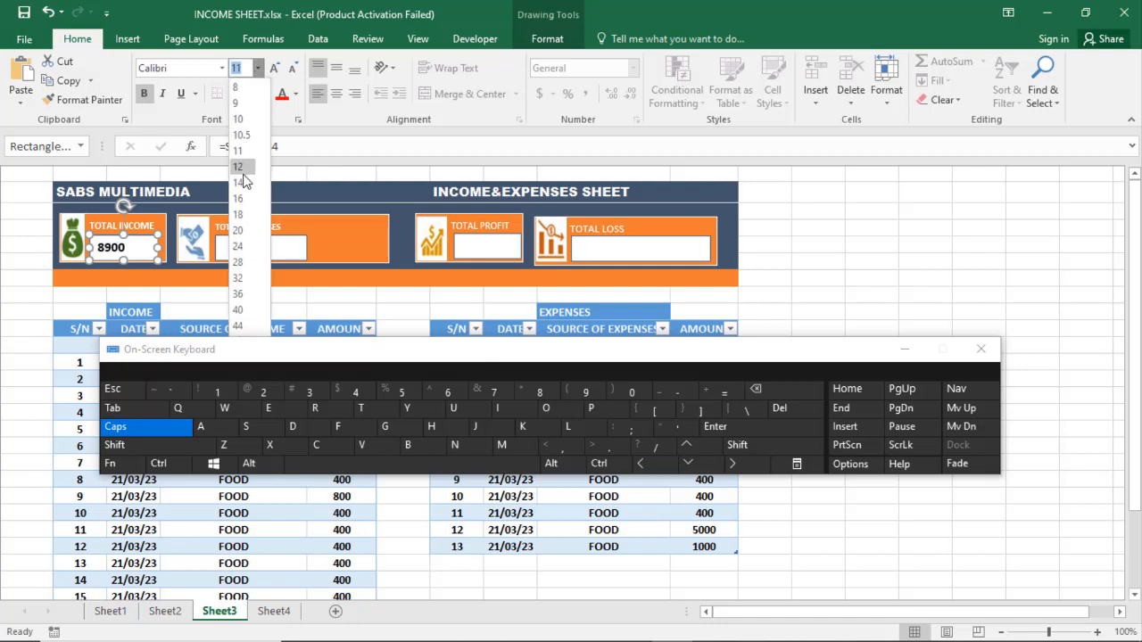
left_click(345, 318)
left_click(346, 318)
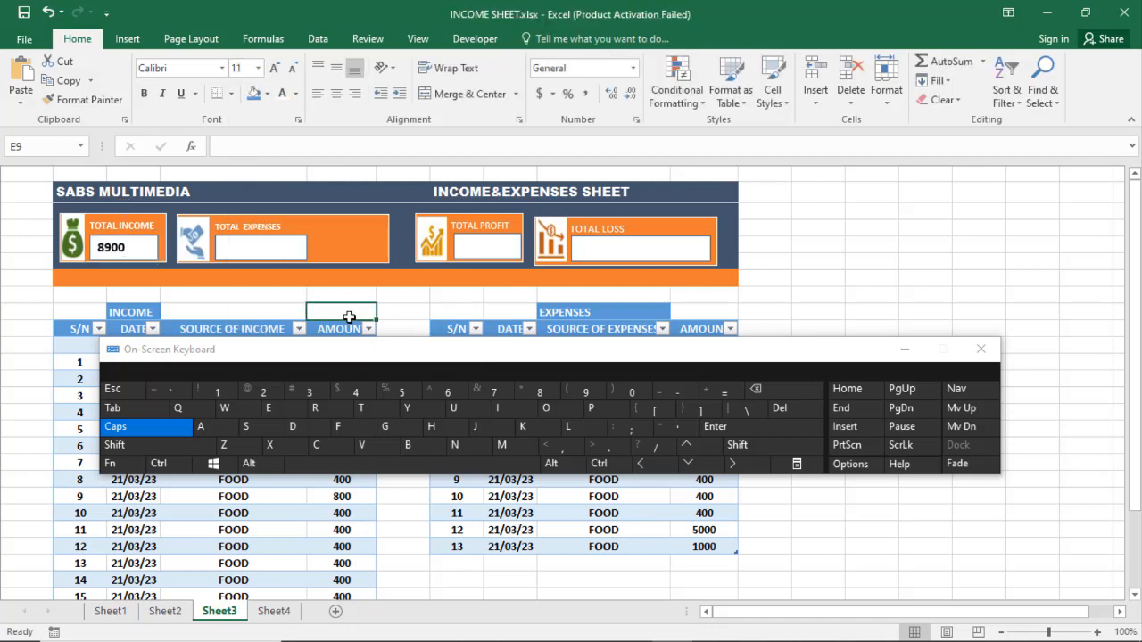
Step: Link the TOTAL EXPENSES value box to the expenses total with the formula =Sheet4!C4
left_click(256, 249)
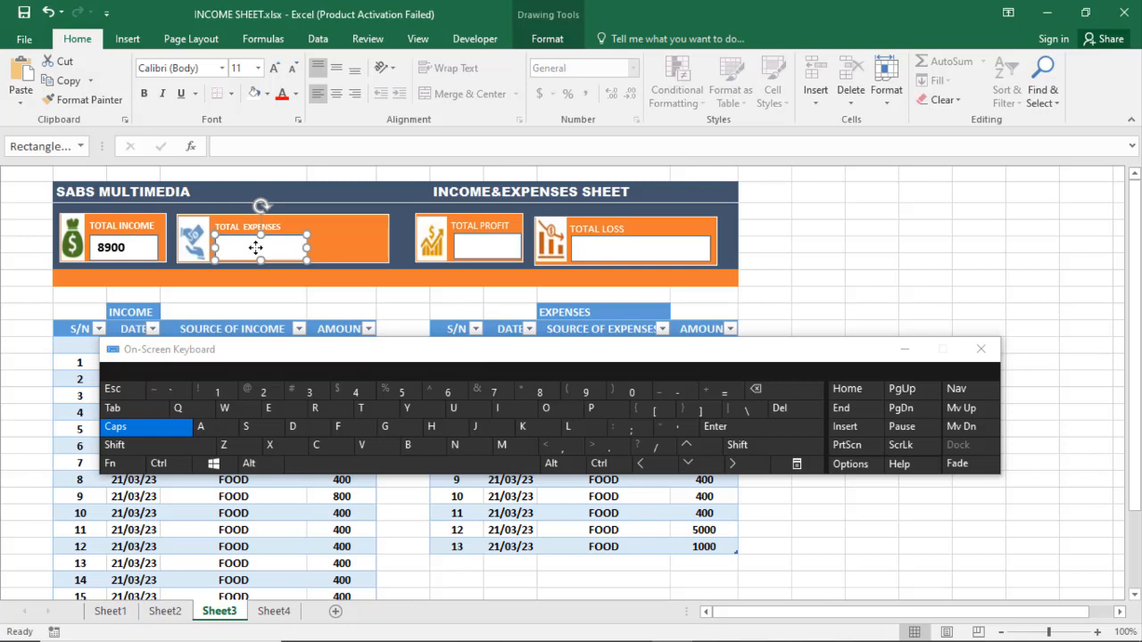
left_click(567, 39)
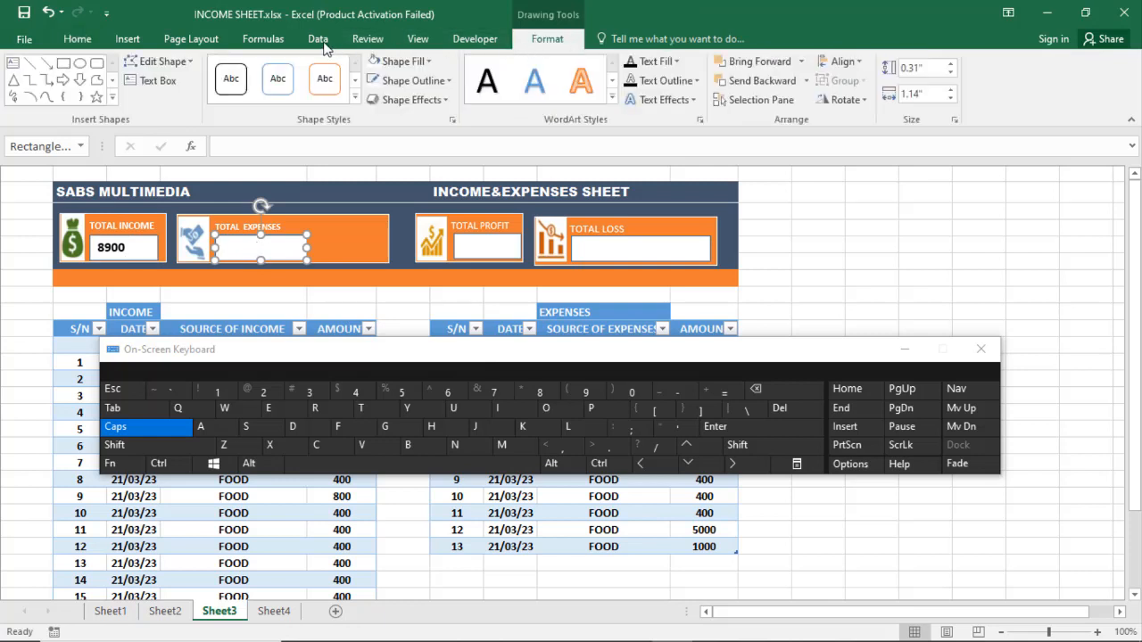
left_click(418, 39)
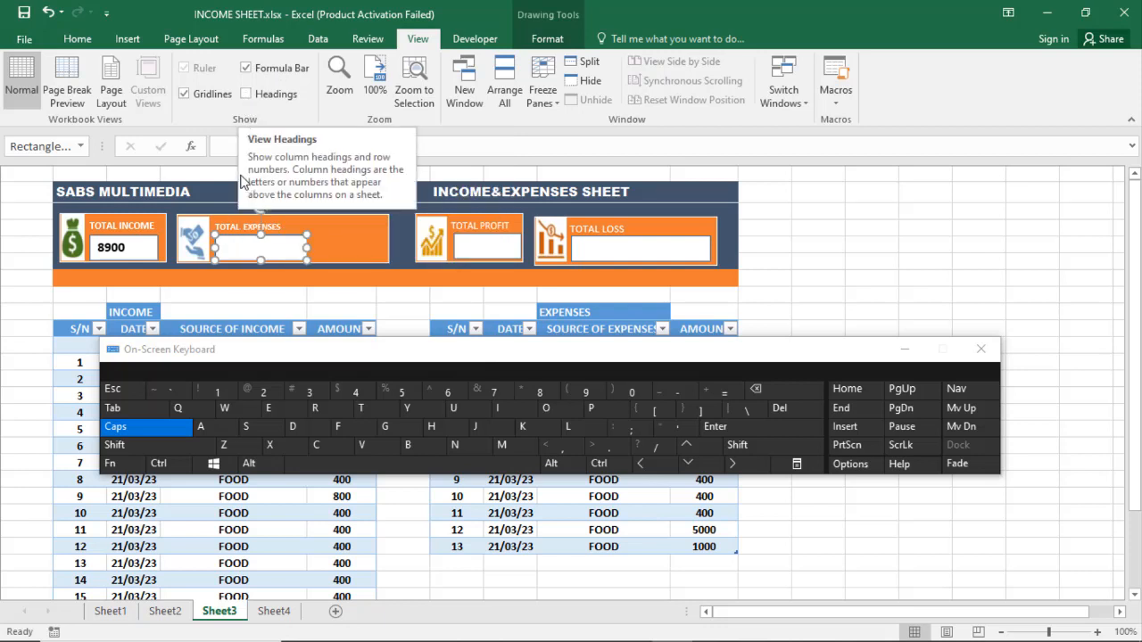
left_click(220, 146)
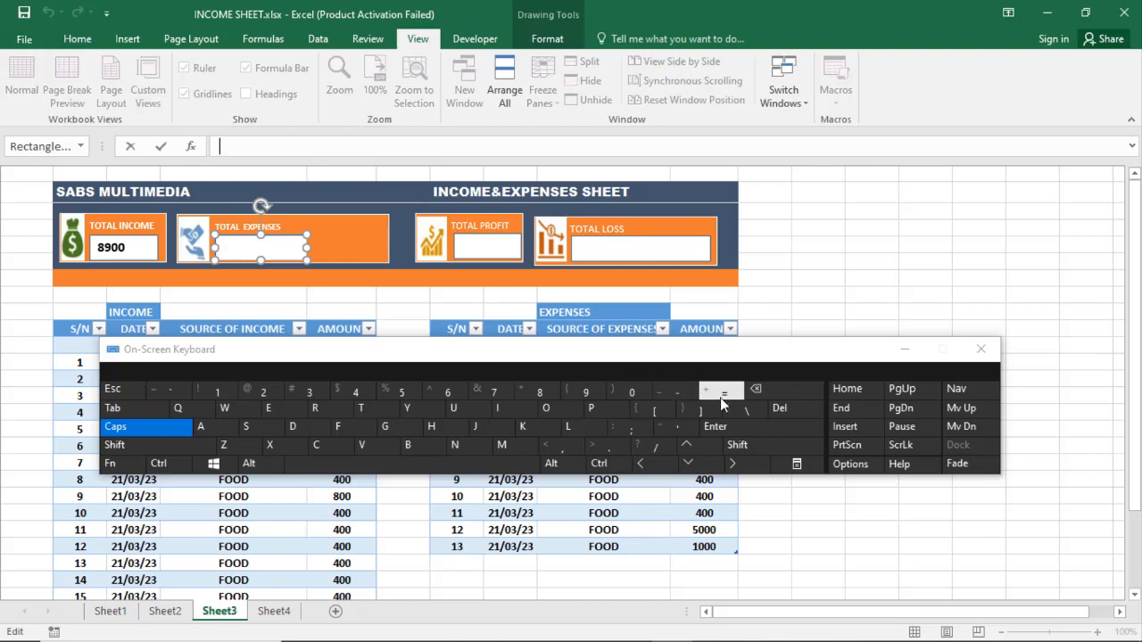
left_click(274, 611)
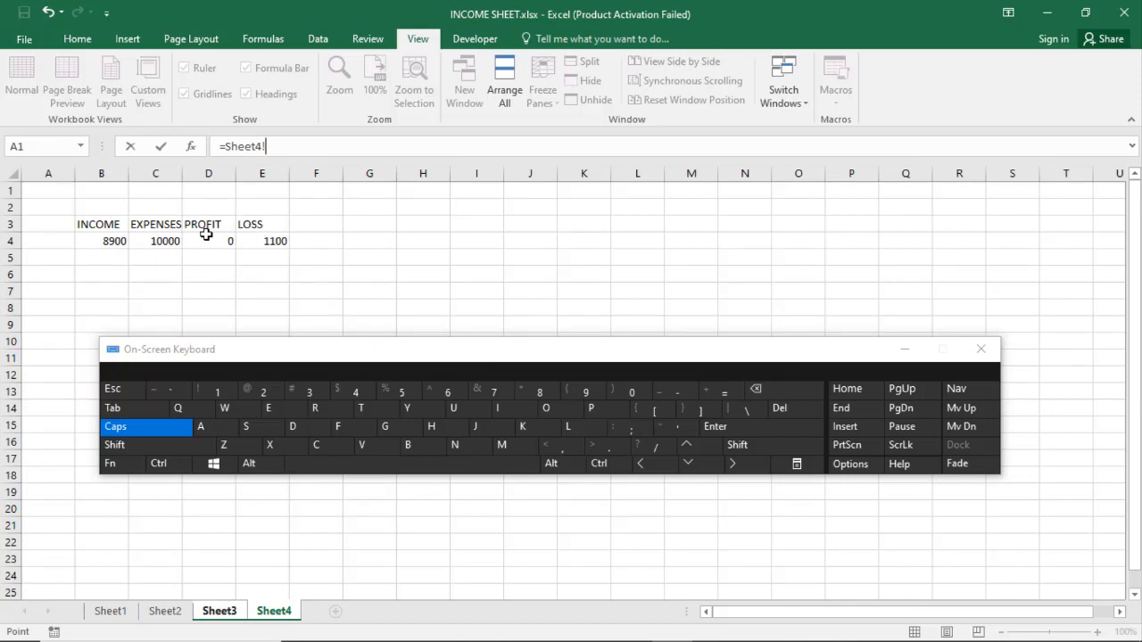
left_click(165, 242)
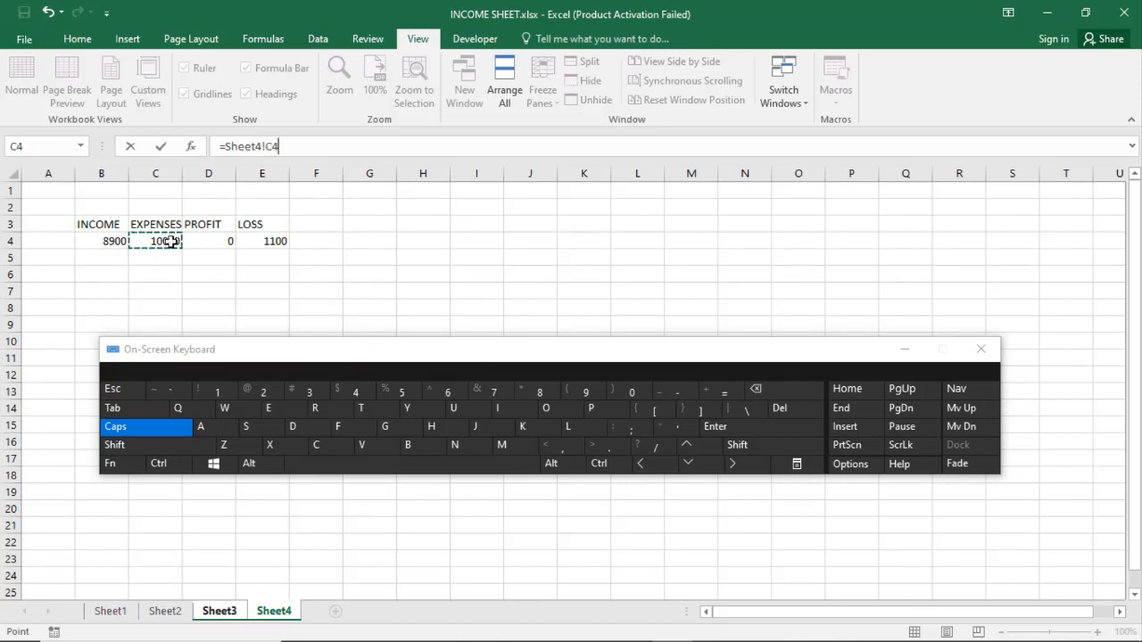
left_click(737, 428)
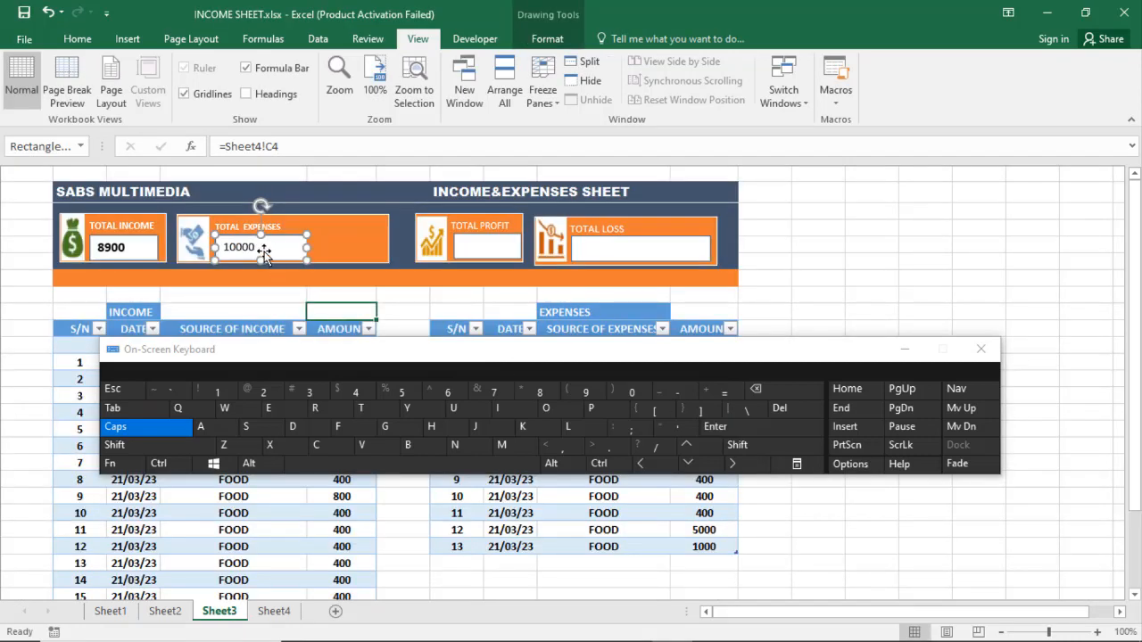
Step: Set the font size of the value in the TOTAL EXPENSES box to 14
left_click(80, 39)
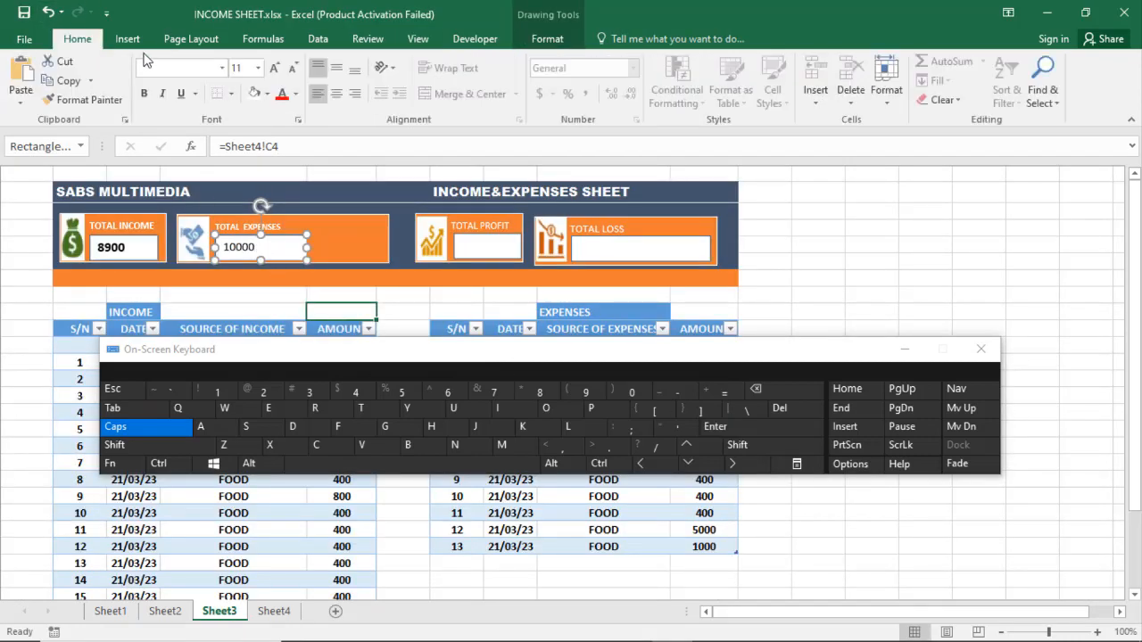
left_click(260, 69)
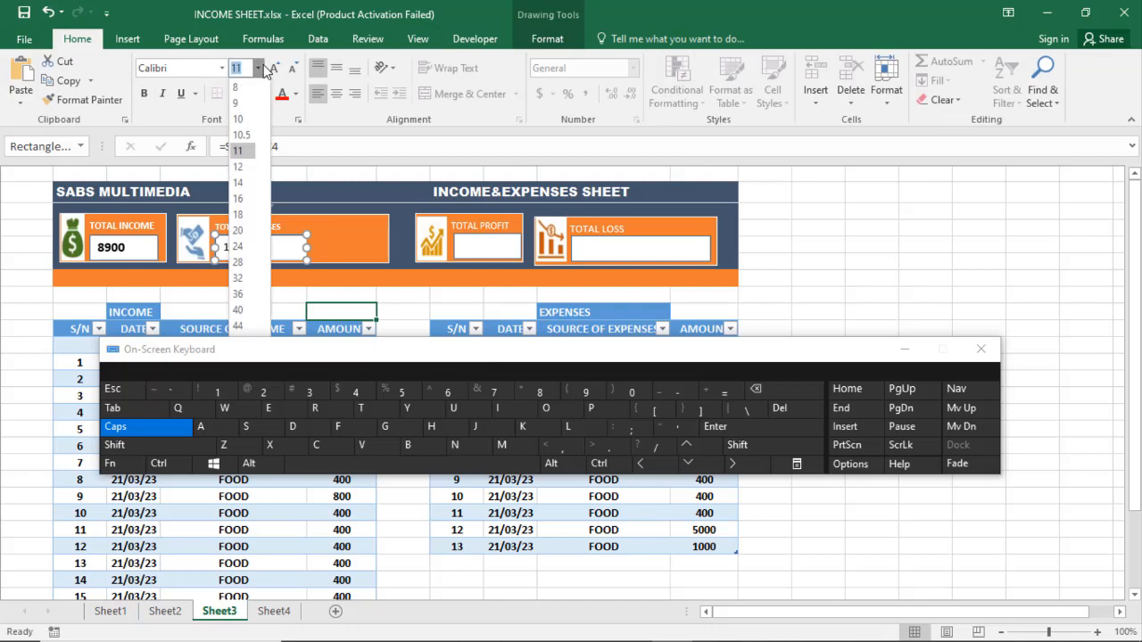
left_click(248, 187)
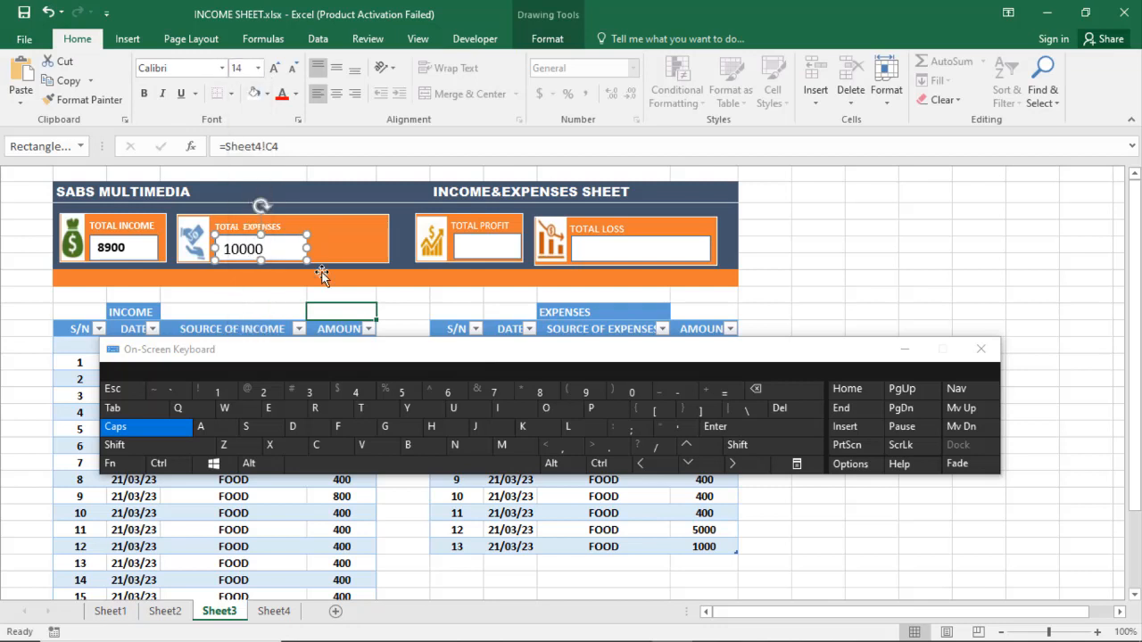
Step: Make the linked value in the TOTAL EXPENSES box bold
left_click(144, 94)
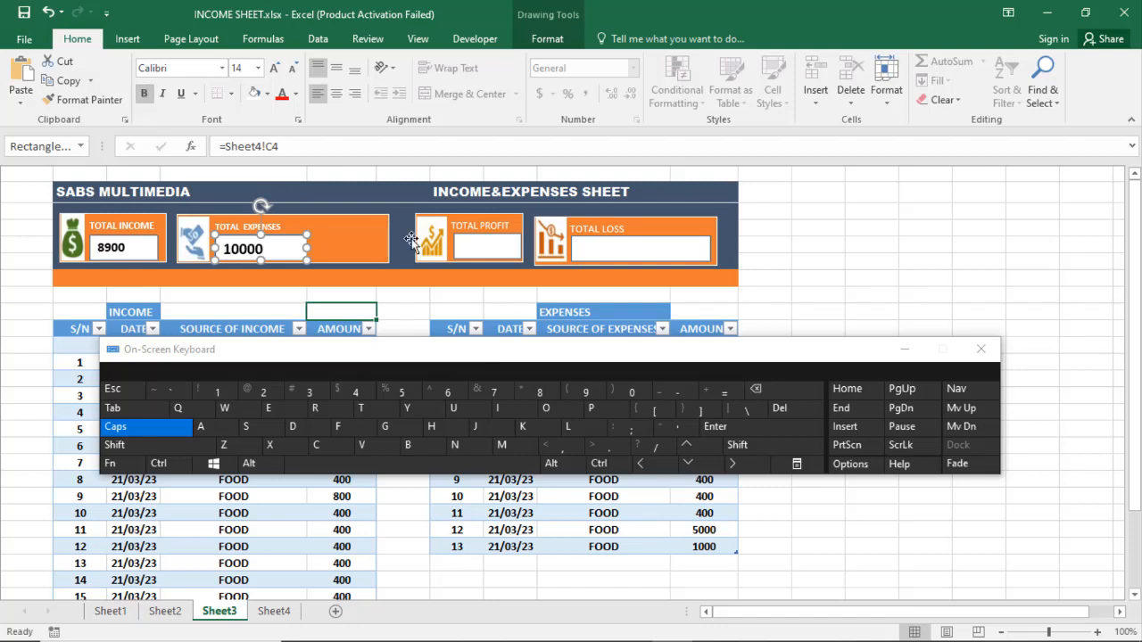
Step: Link the TOTAL PROFIT value box to the profit cell with the formula =Sheet4!D4
left_click(464, 245)
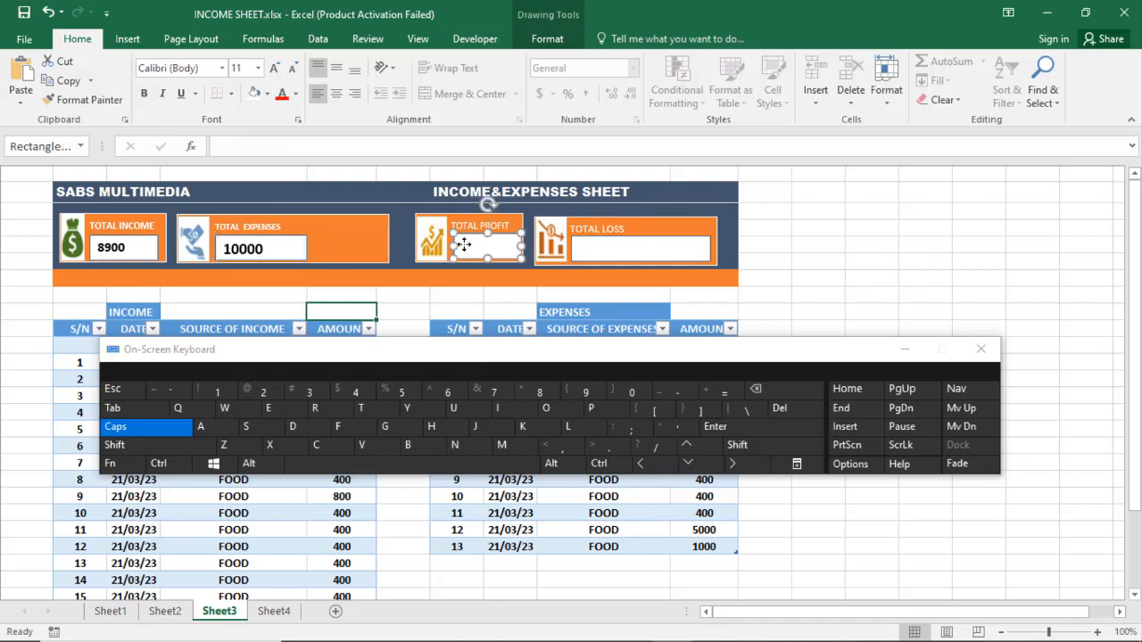
left_click(421, 36)
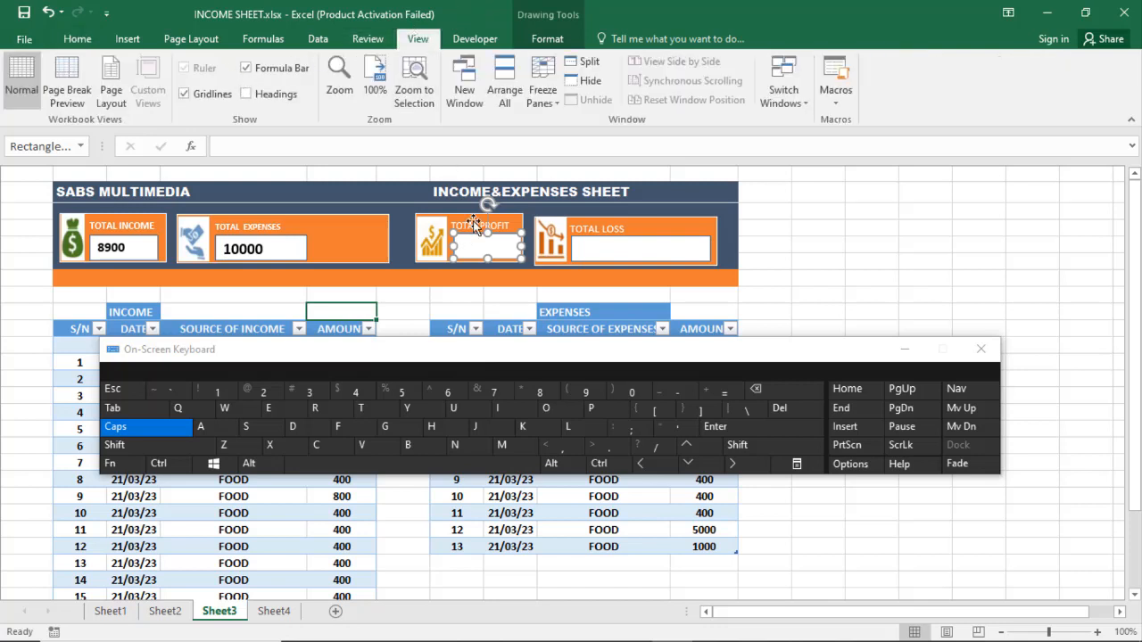
left_click(388, 143)
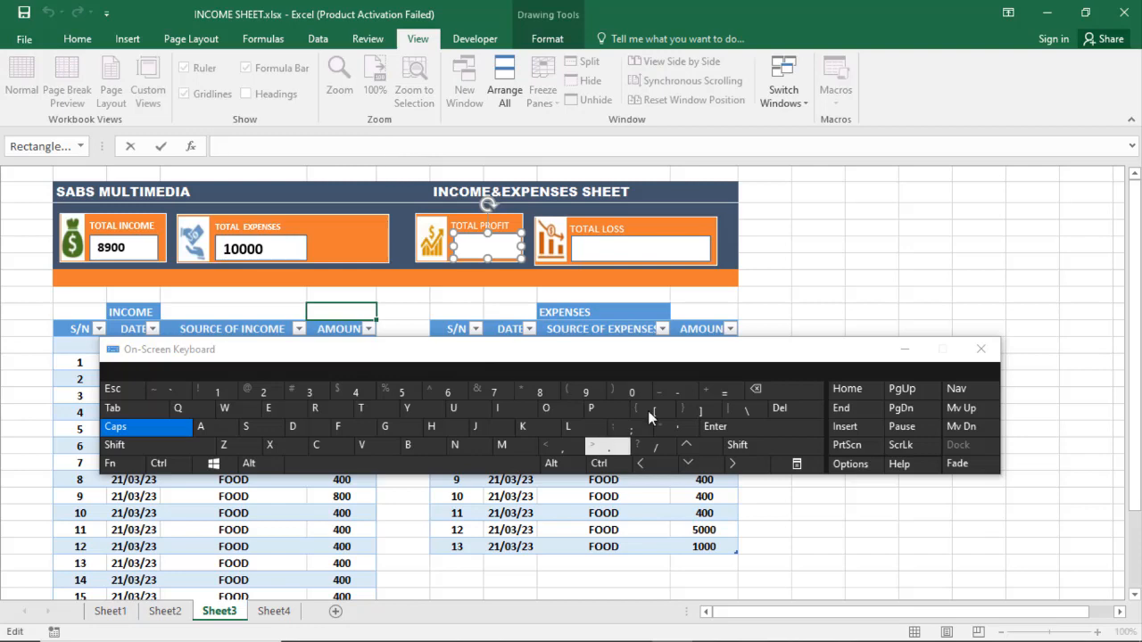
left_click(724, 390)
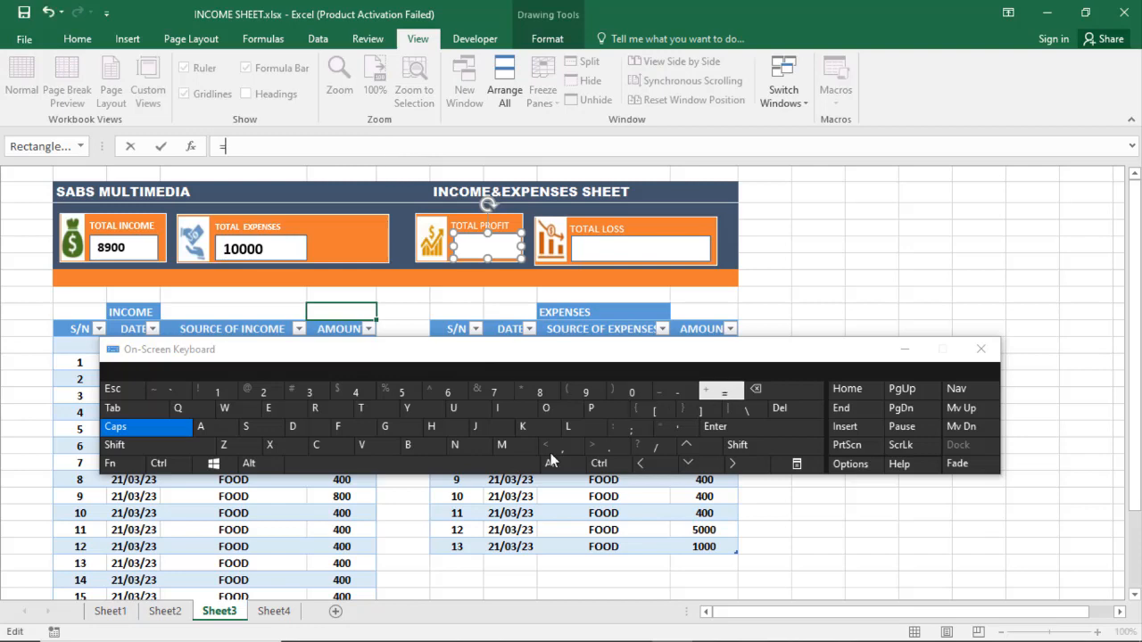
left_click(274, 612)
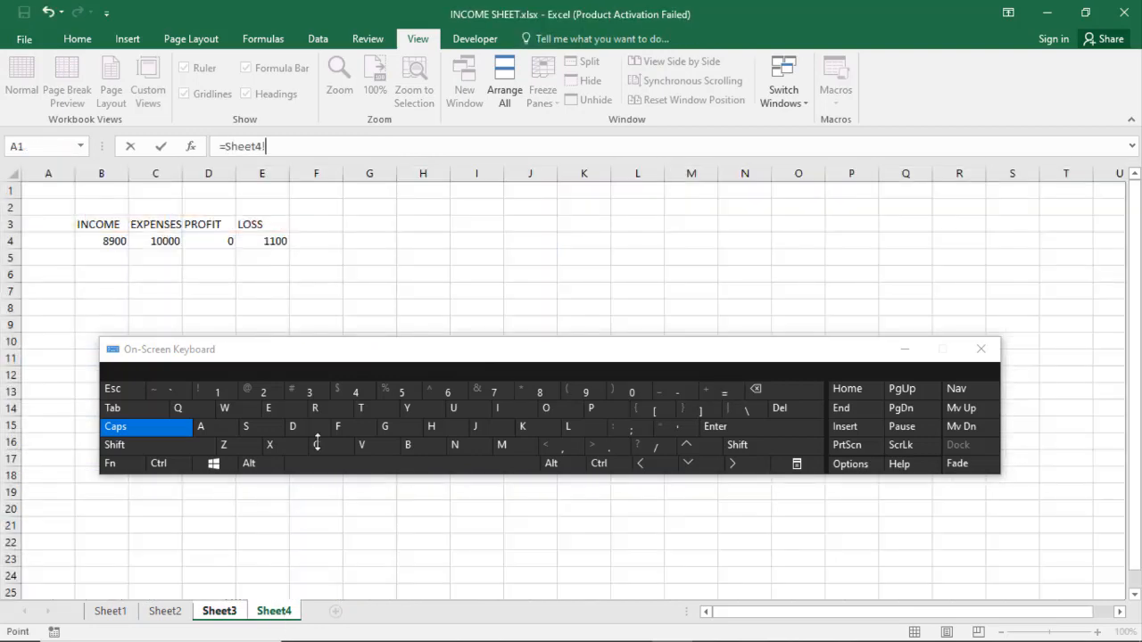
left_click(214, 243)
left_click(715, 427)
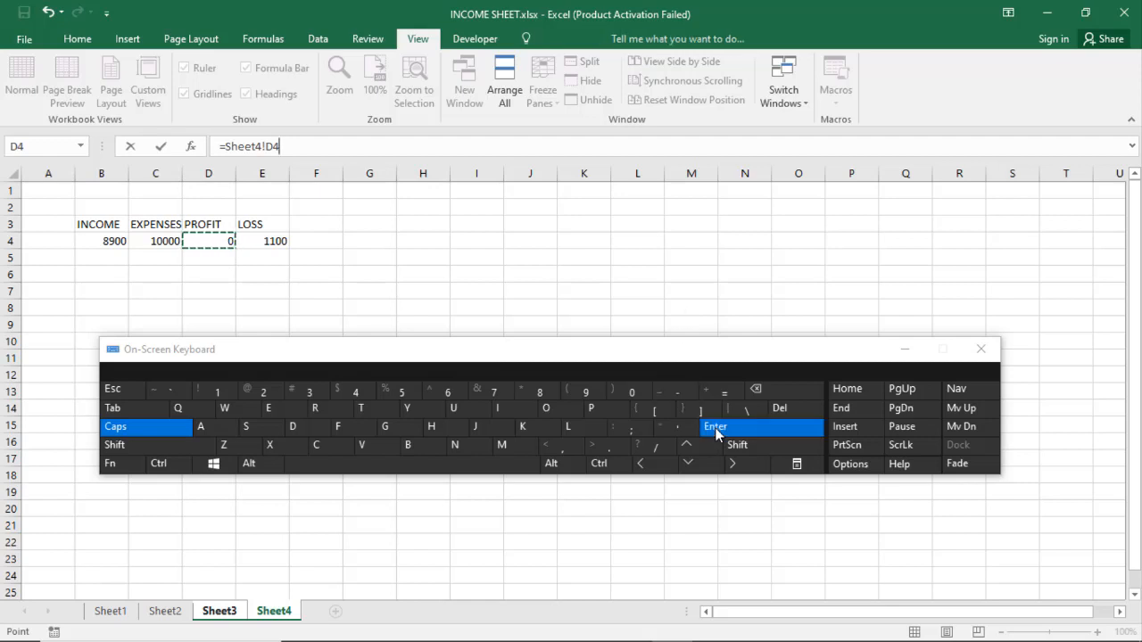
left_click(529, 328)
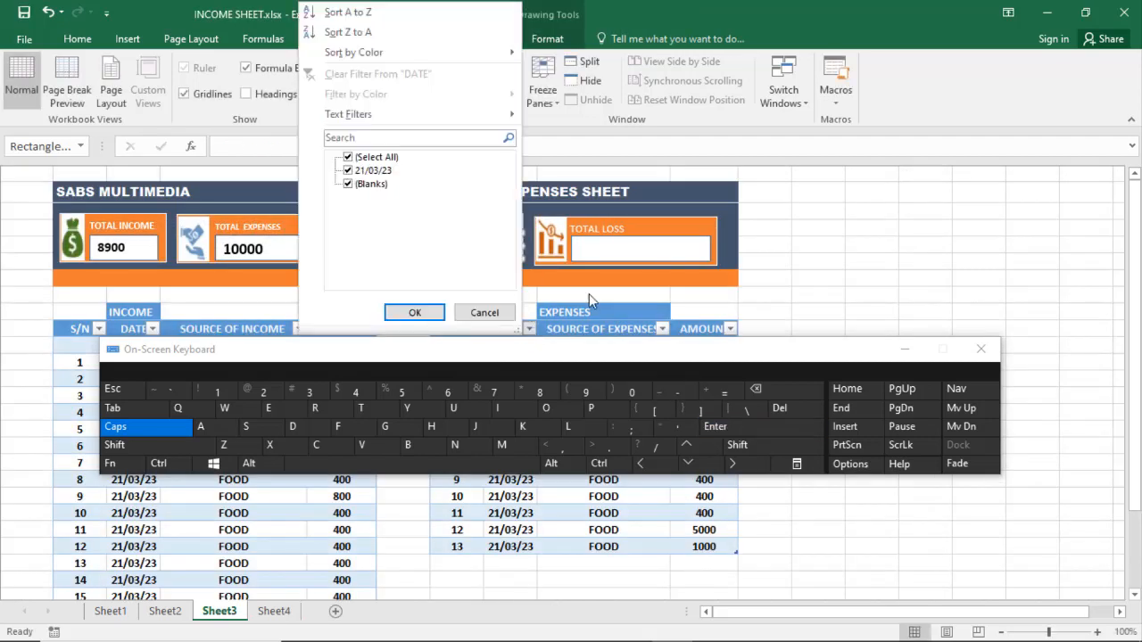
left_click(485, 312)
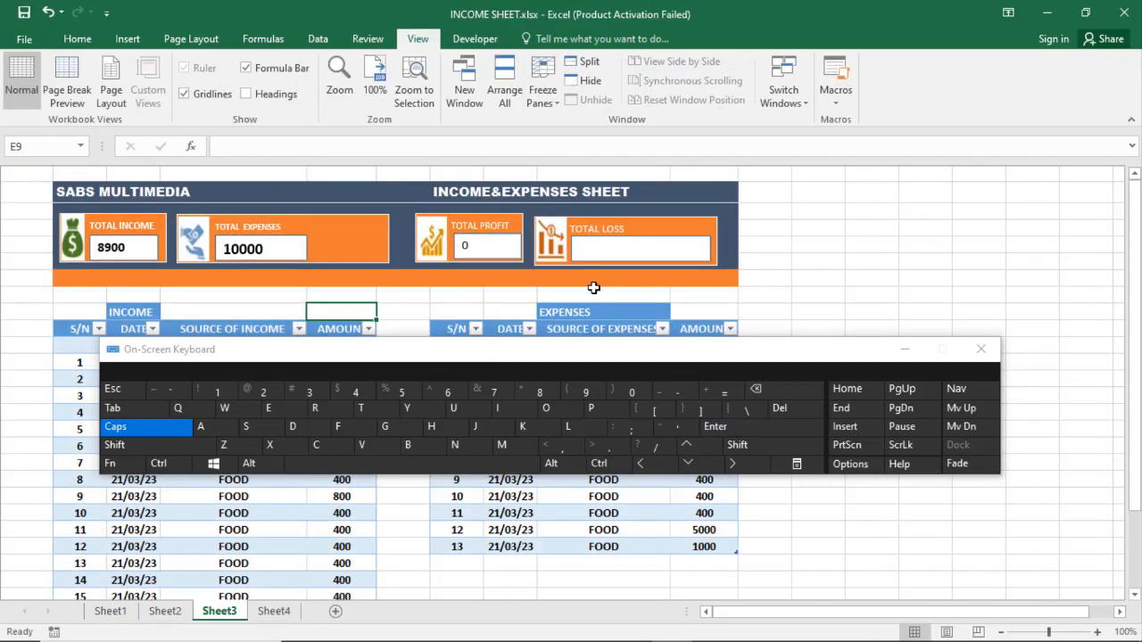
Step: Make the value in the TOTAL PROFIT box bold and set its font size to 14
left_click(470, 253)
left_click(78, 39)
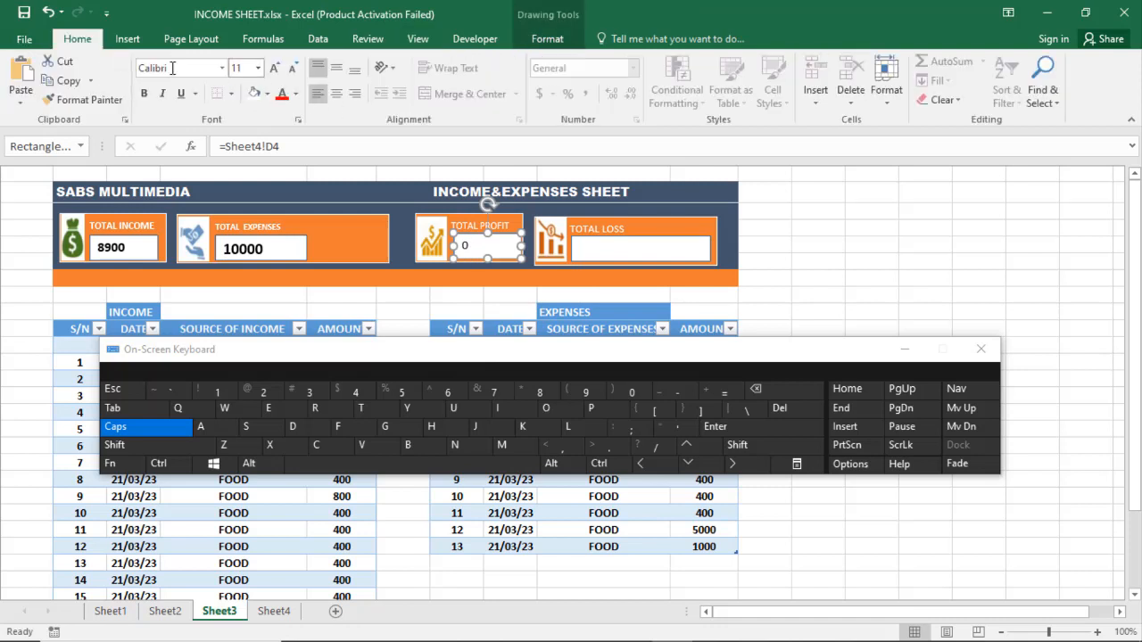
left_click(144, 92)
left_click(259, 68)
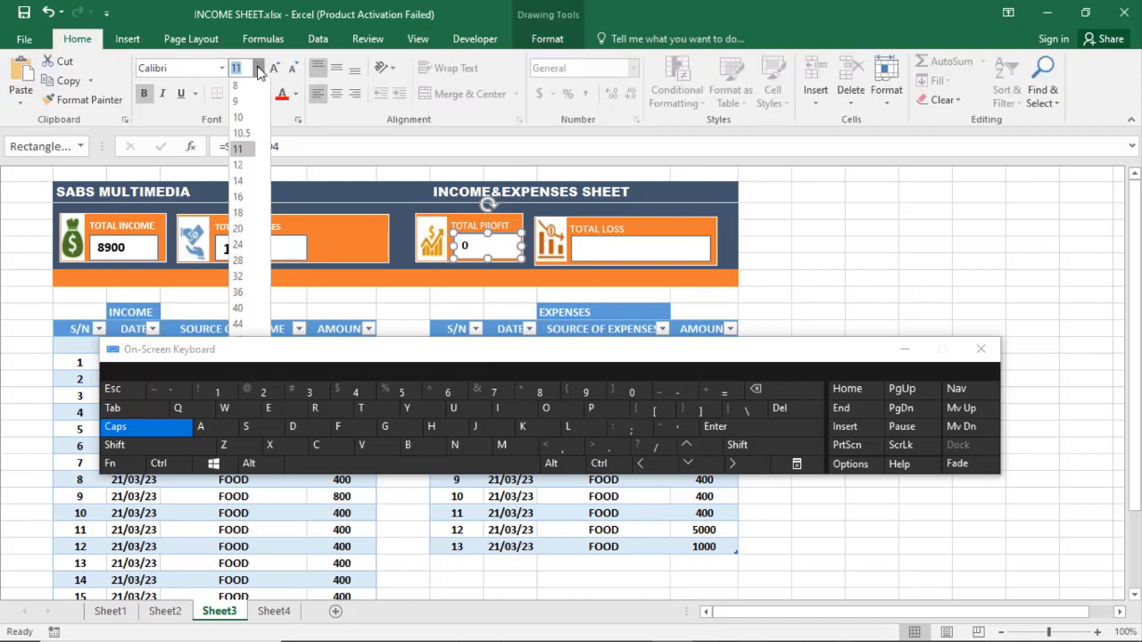
left_click(247, 183)
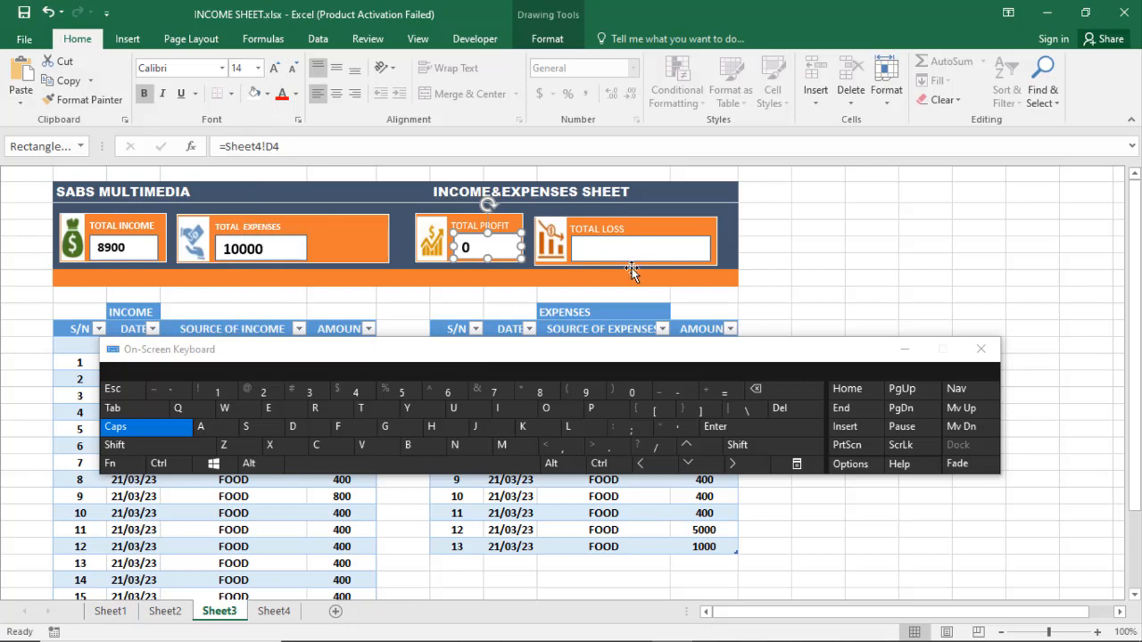
Step: Link the TOTAL LOSS value box to the loss cell with the formula =Sheet4!E4
left_click(630, 257)
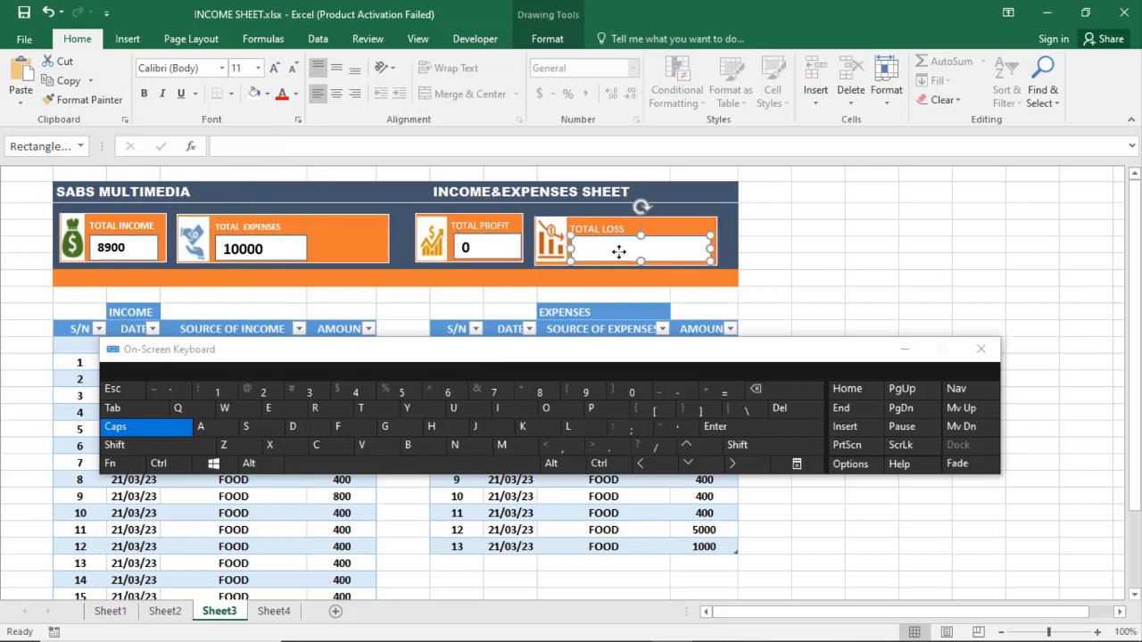
left_click(427, 149)
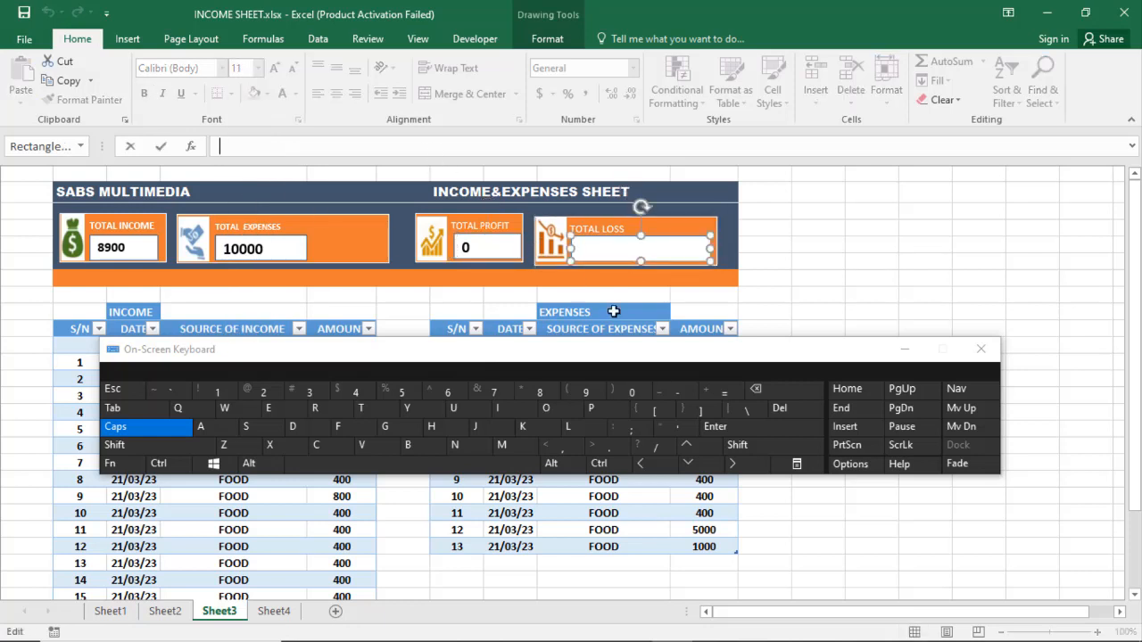
left_click(721, 391)
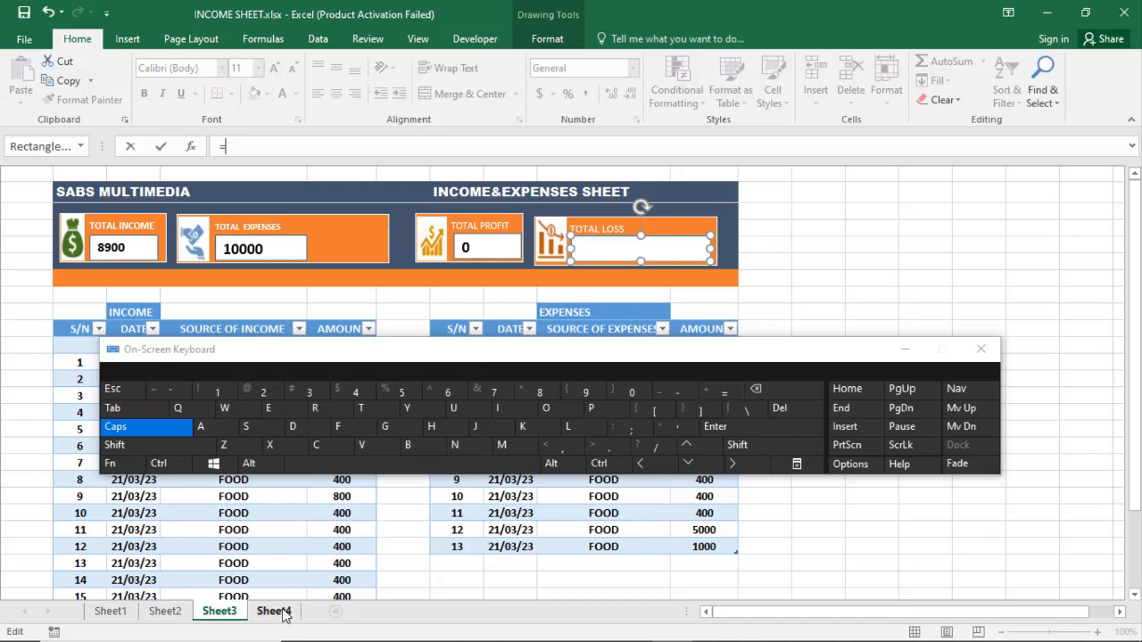
left_click(278, 612)
left_click(253, 251)
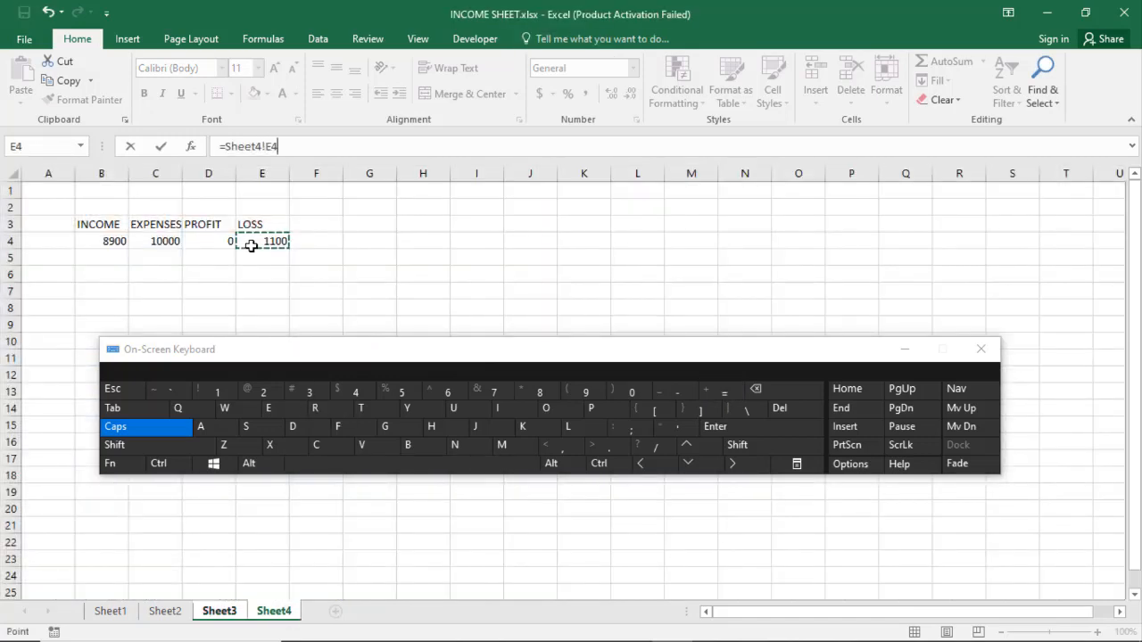
left_click(788, 428)
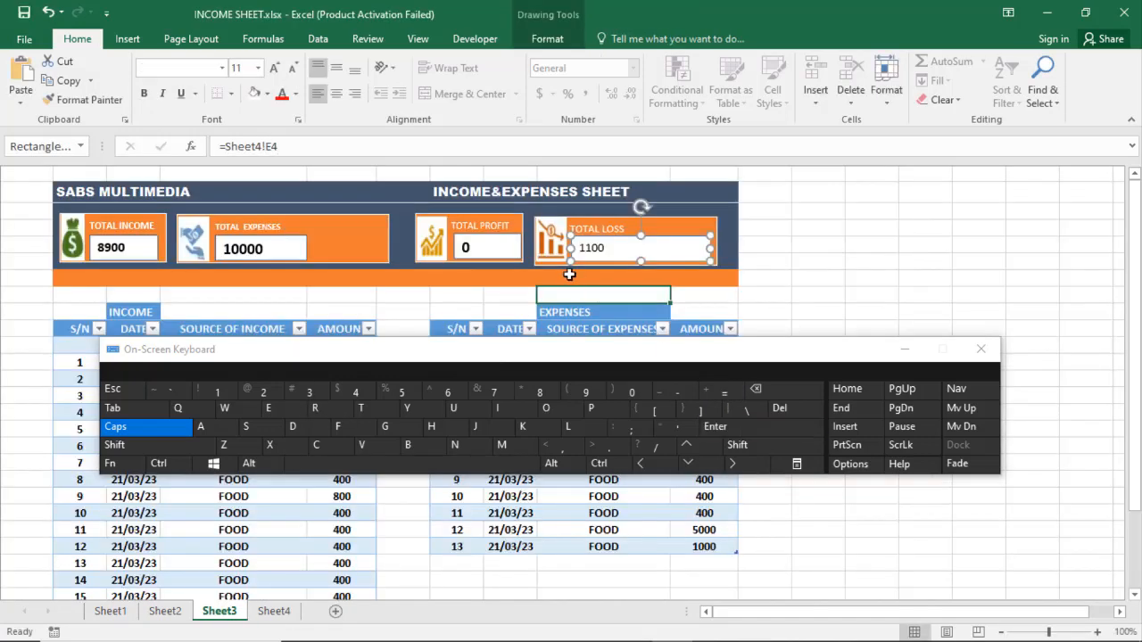
Step: Set the font size of the value in the TOTAL LOSS box to 12 and make it bold
left_click(258, 68)
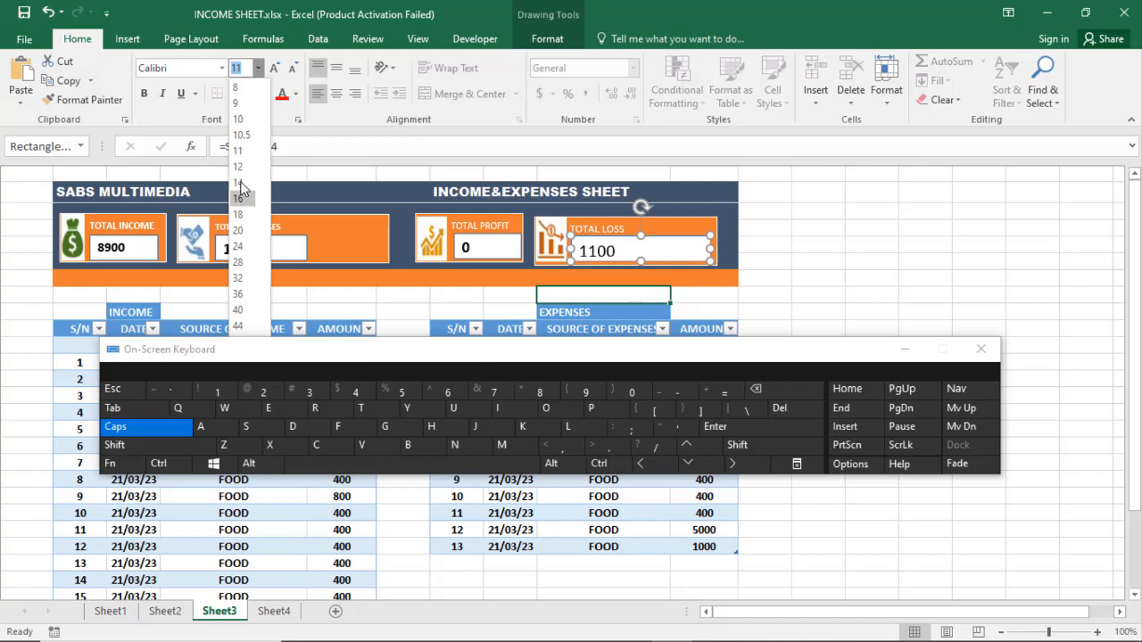
left_click(238, 167)
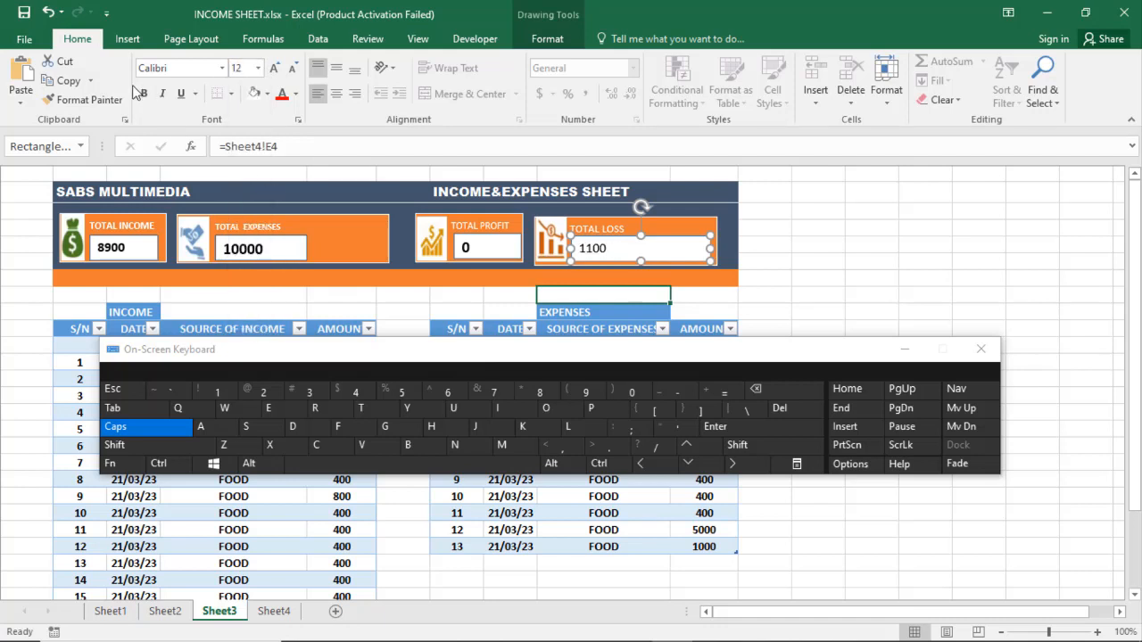
left_click(625, 311)
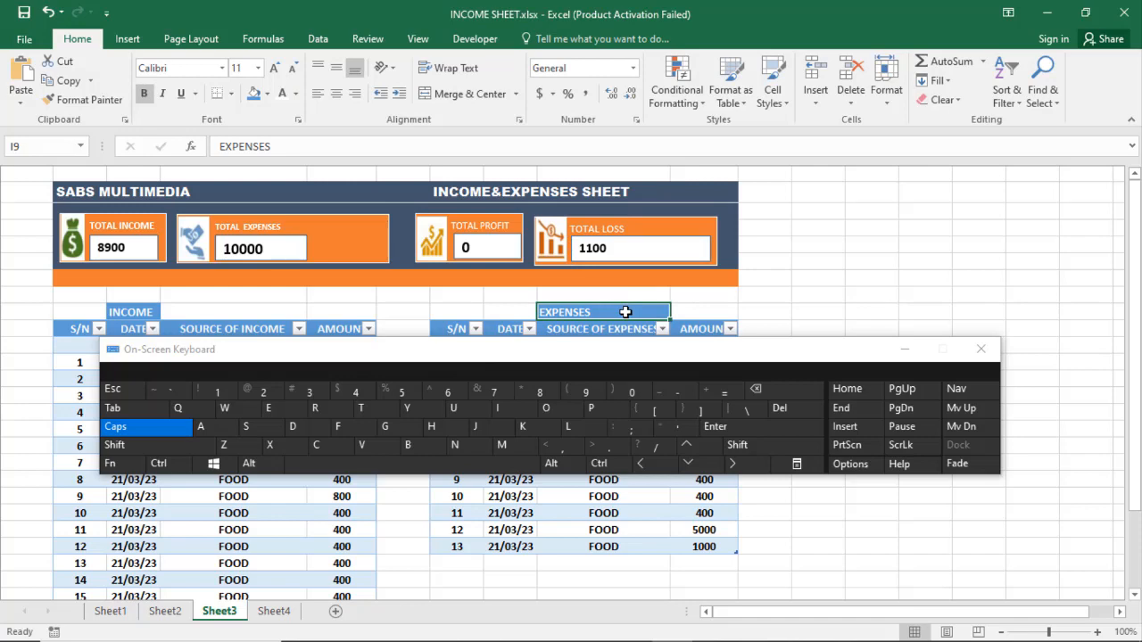
Step: Hide the on-screen keyboard and check the banner totals against the AMOUNT columns of the income and expenses tables
left_click(897, 350)
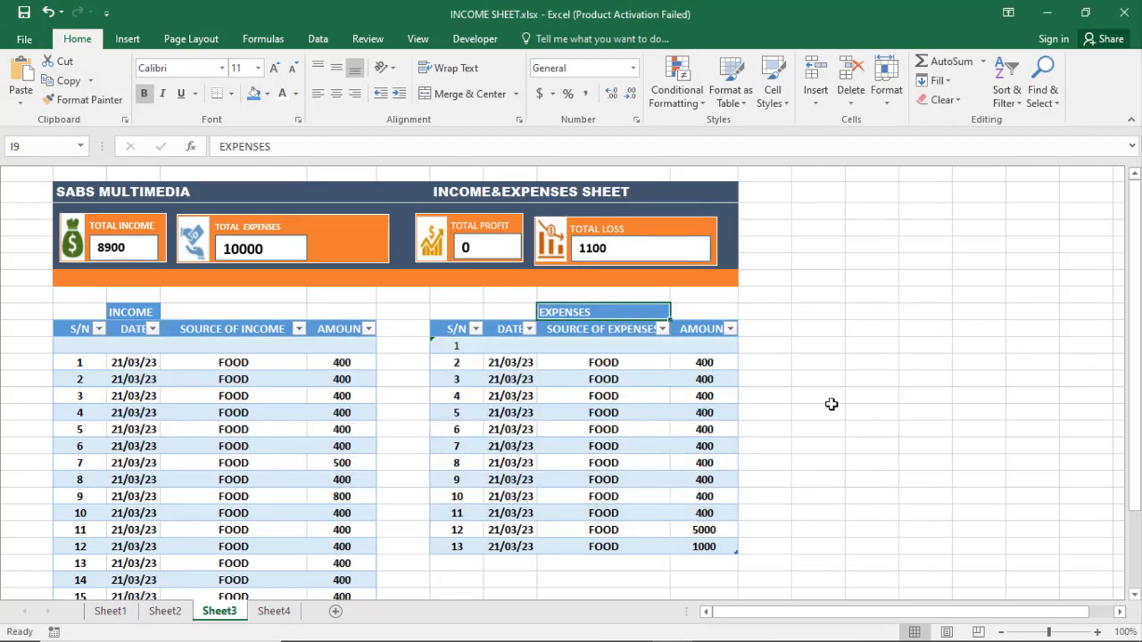
left_click(831, 404)
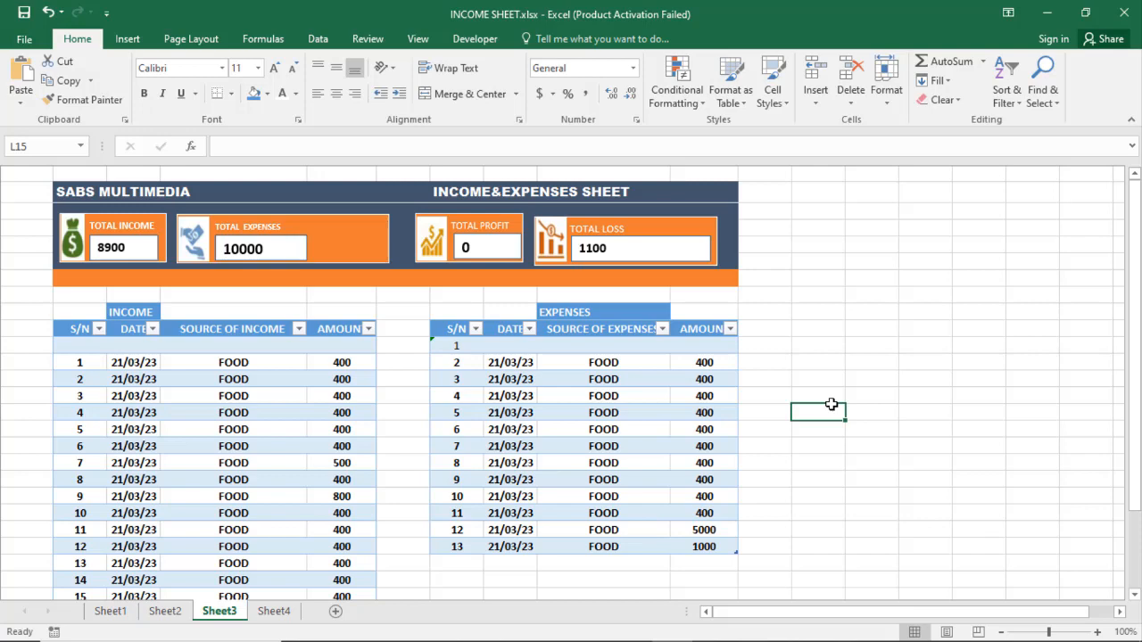
left_click_drag(1133, 317, 1137, 377)
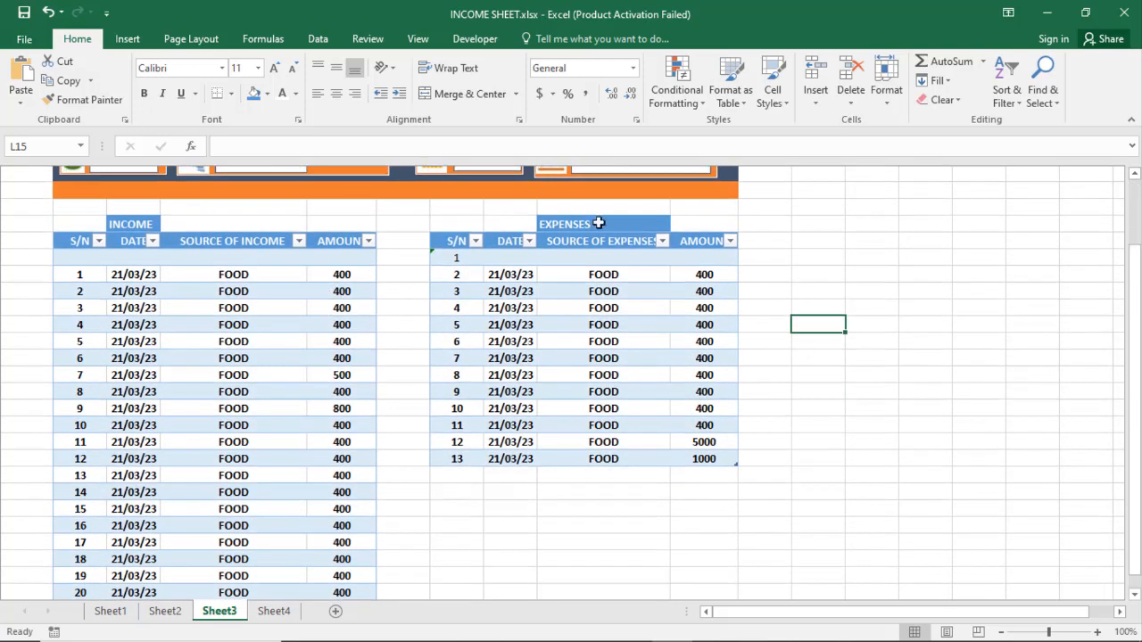
left_click_drag(1139, 412, 1138, 405)
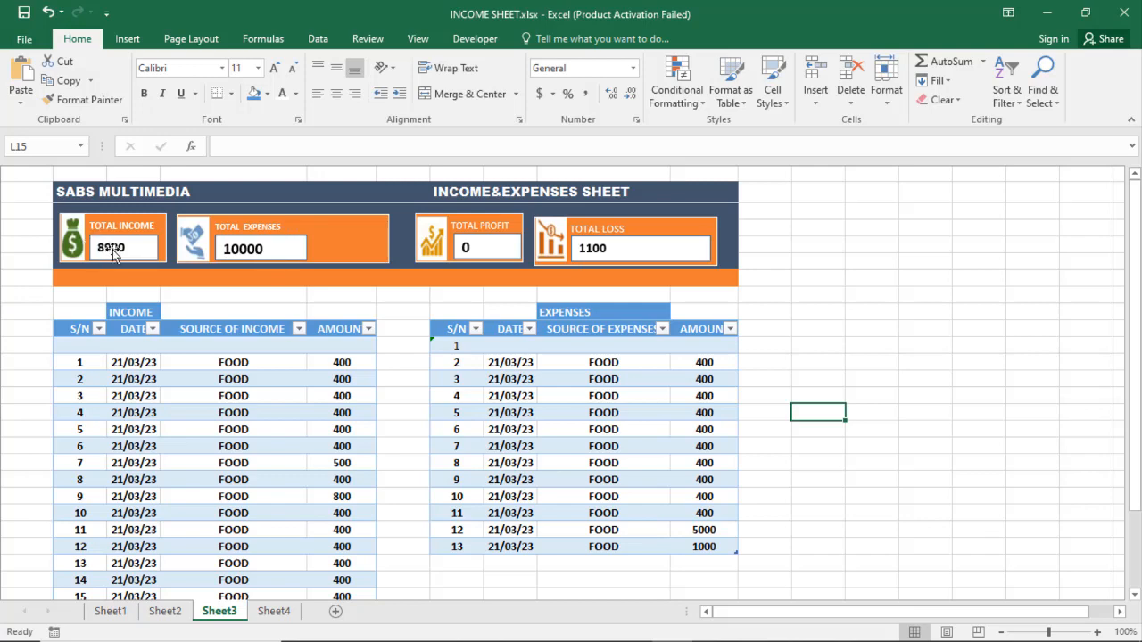
left_click_drag(348, 363, 393, 590)
left_click(724, 425)
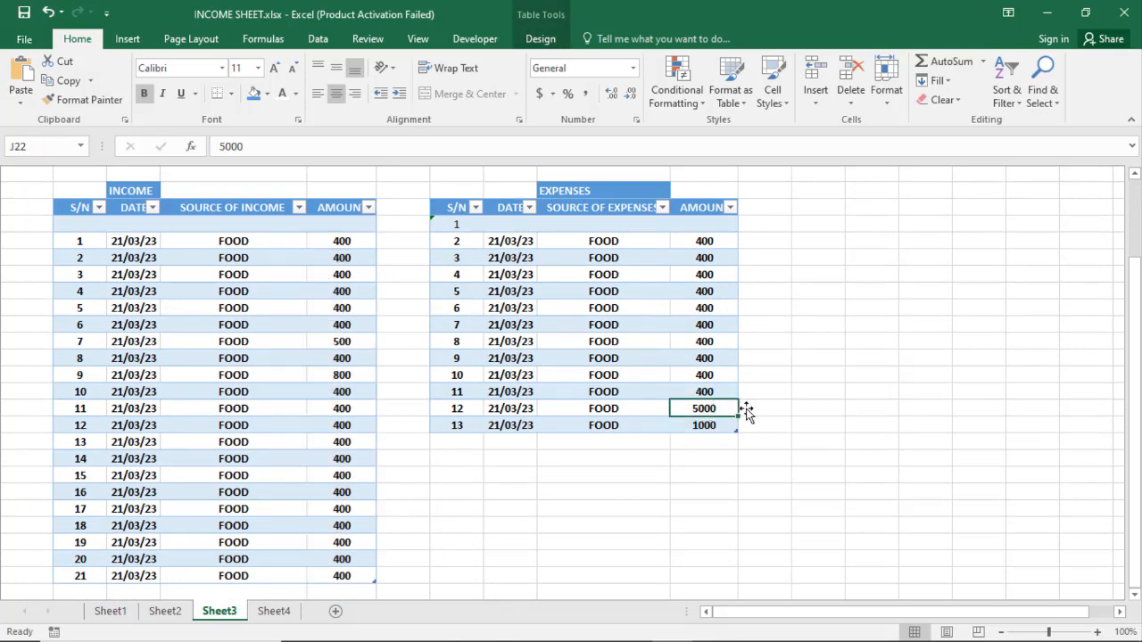
left_click_drag(1126, 400, 1127, 356)
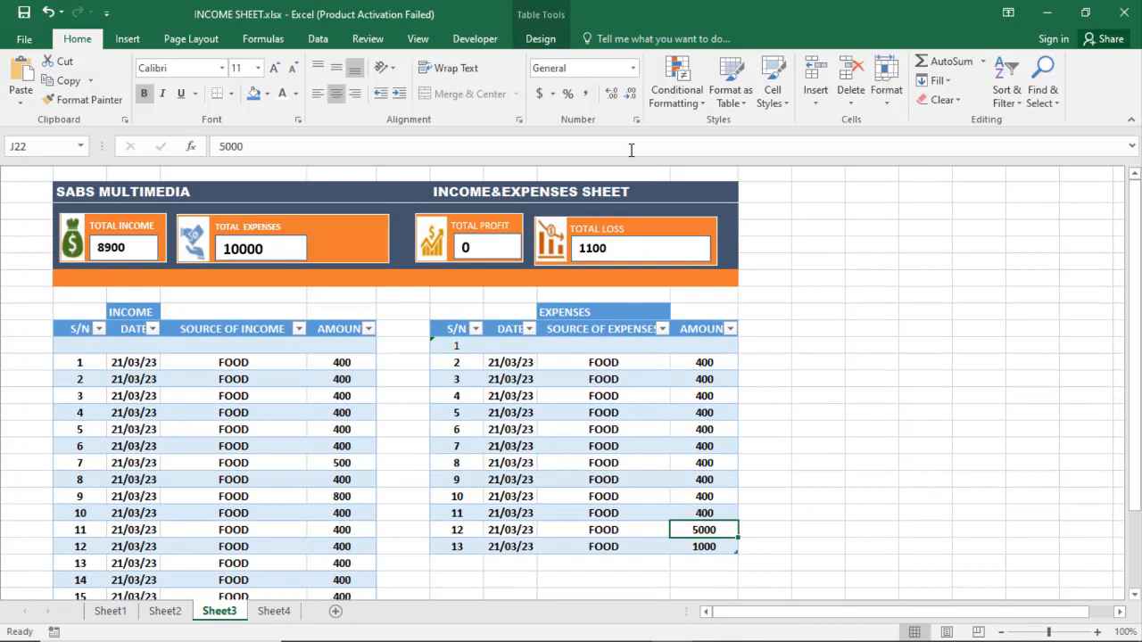
left_click(281, 259)
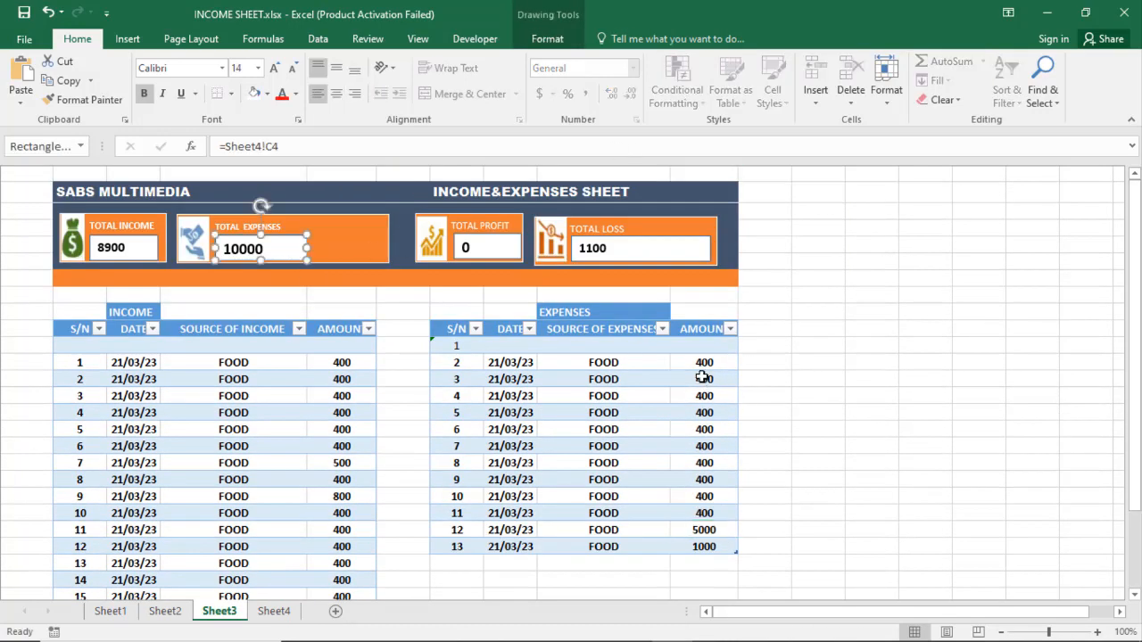
left_click_drag(704, 362, 708, 551)
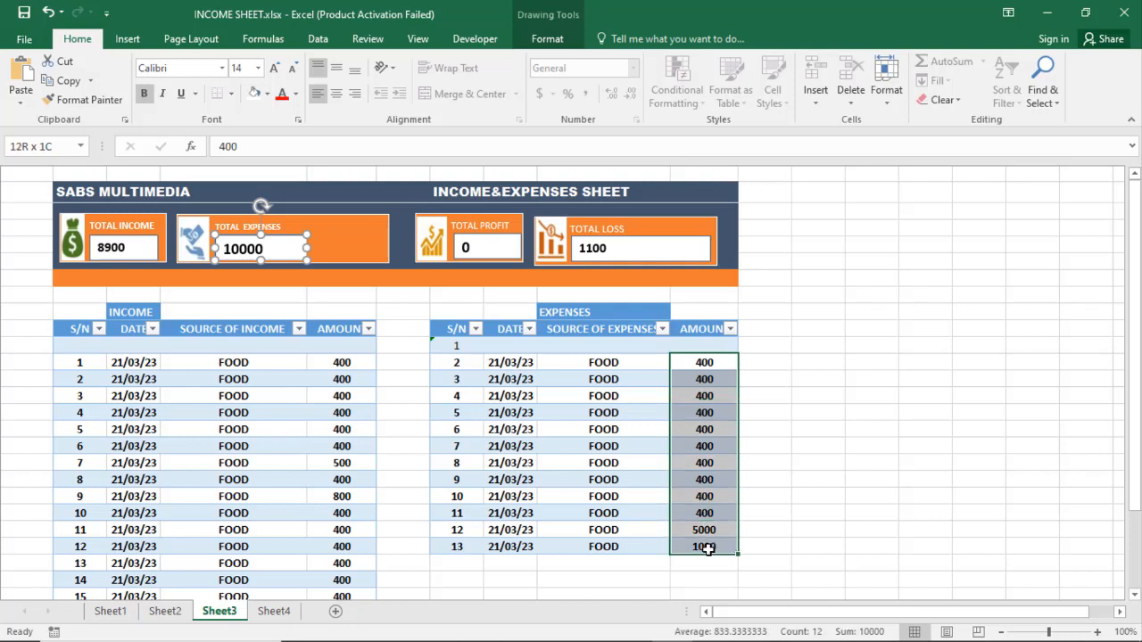
left_click(879, 534)
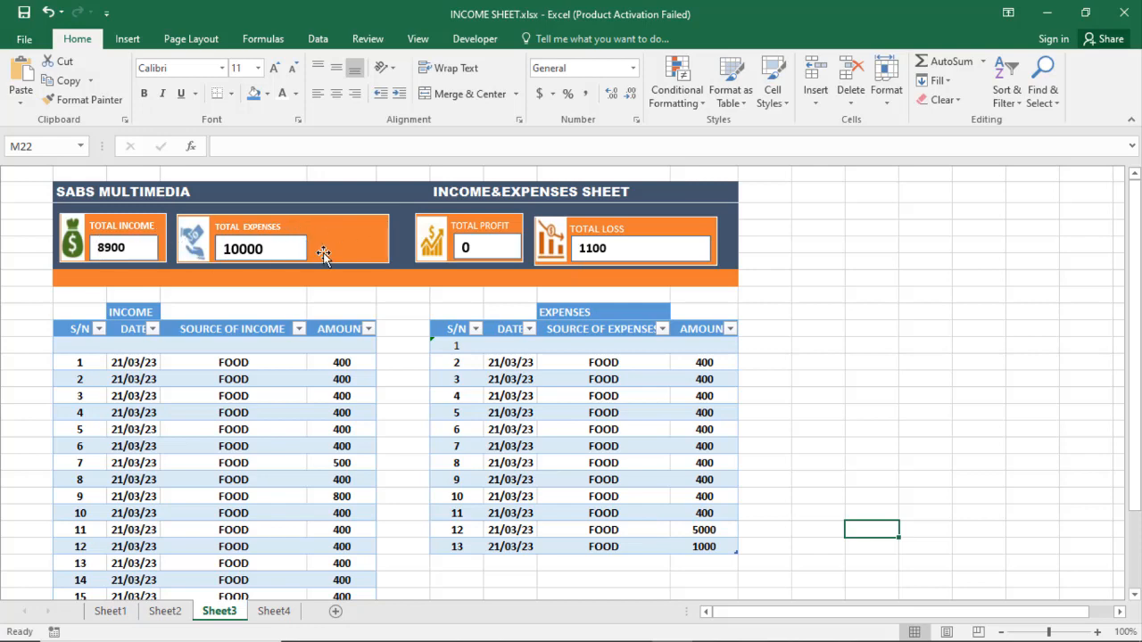
Step: Bring back the on-screen keyboard and set the amount of expenses entry 13 to 10
left_click(707, 544)
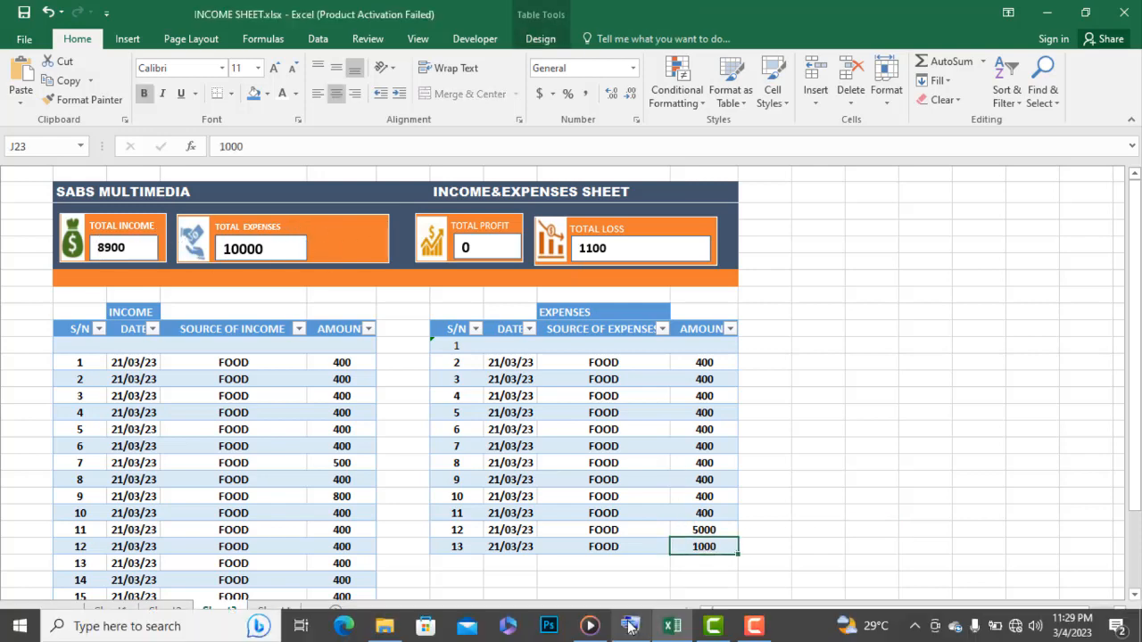
left_click(632, 627)
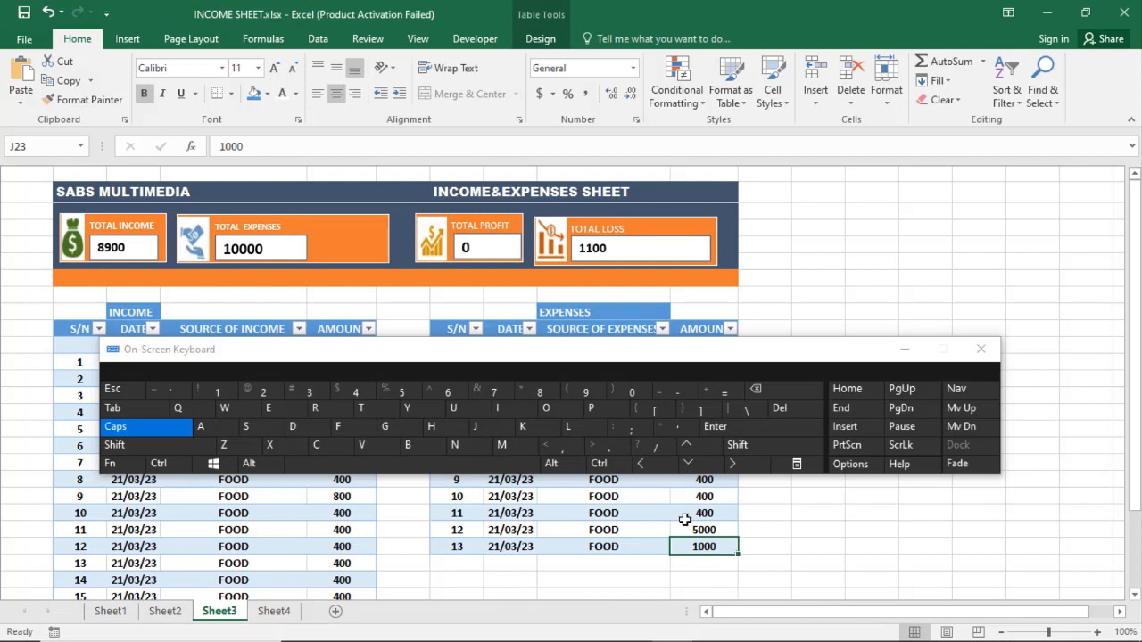
left_click(217, 393)
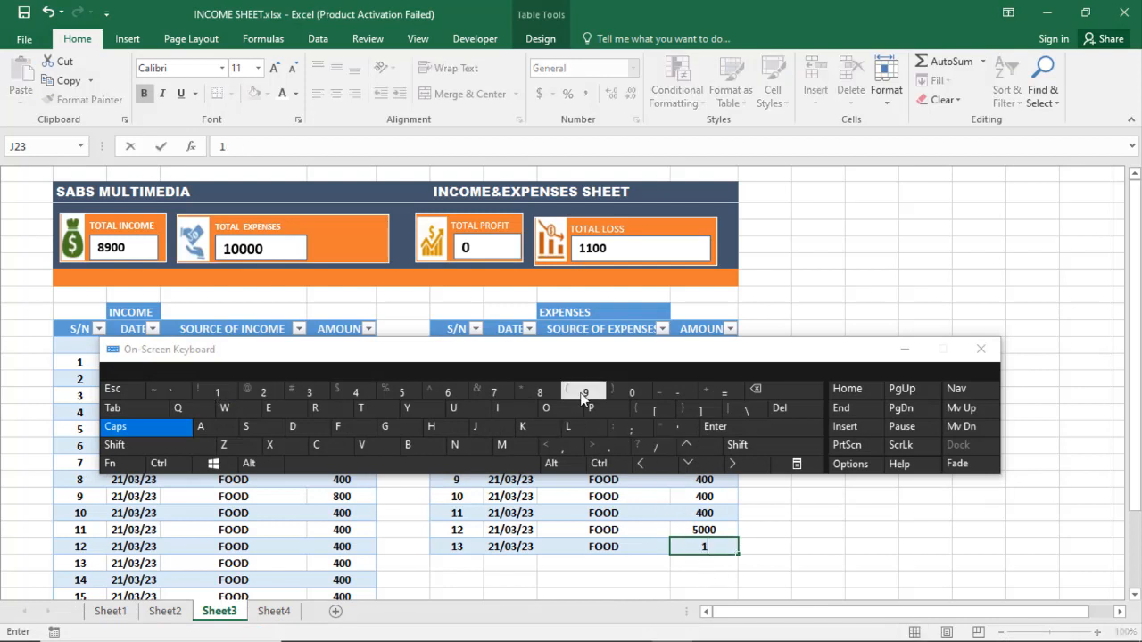
type("0")
left_click(786, 429)
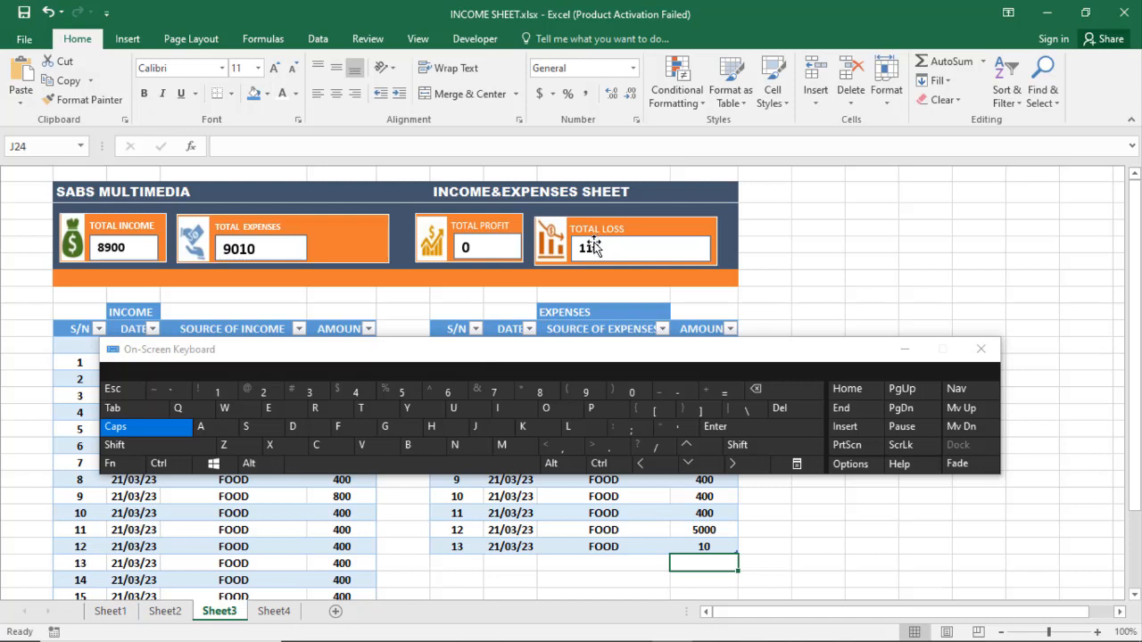
Step: Set the amount of income entry 10 to 10000
left_click(322, 512)
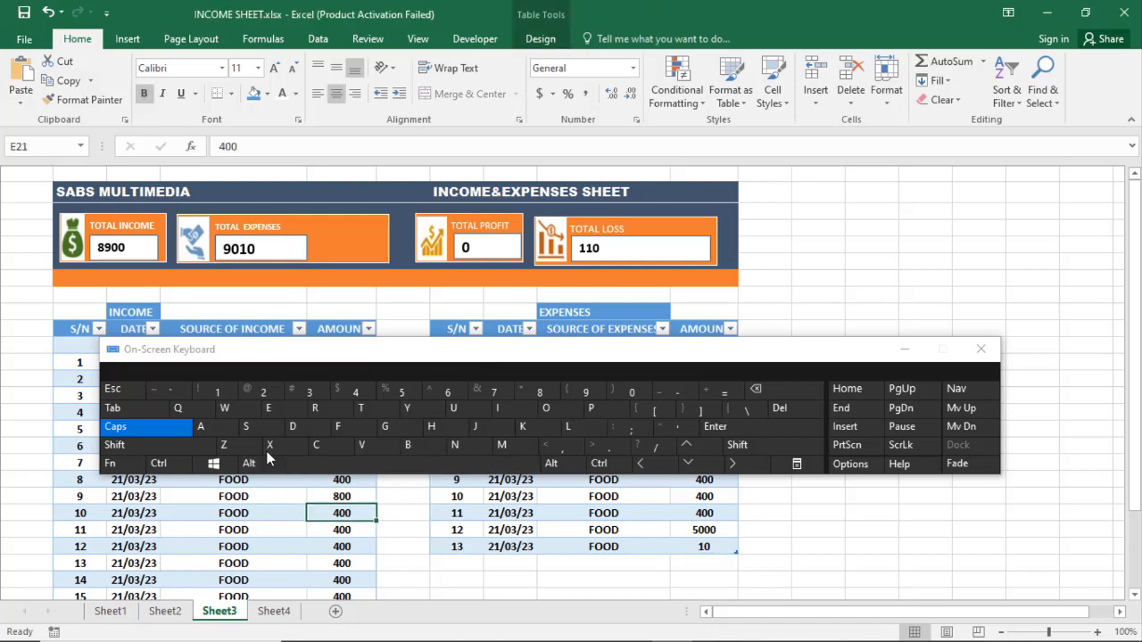
left_click(213, 392)
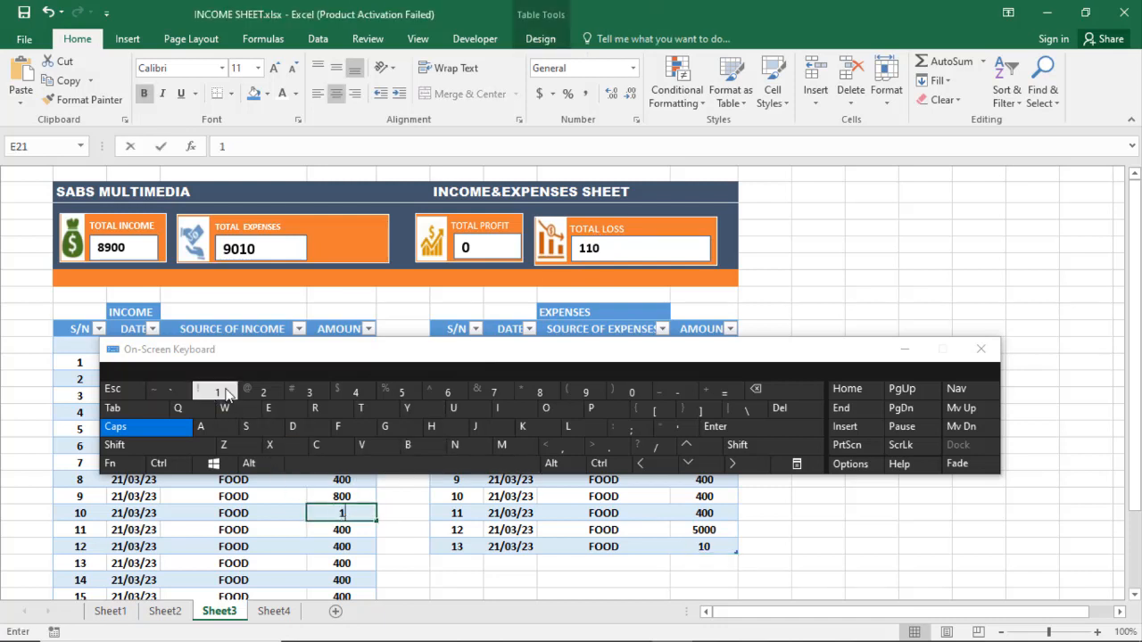
left_click(632, 393)
left_click(632, 393)
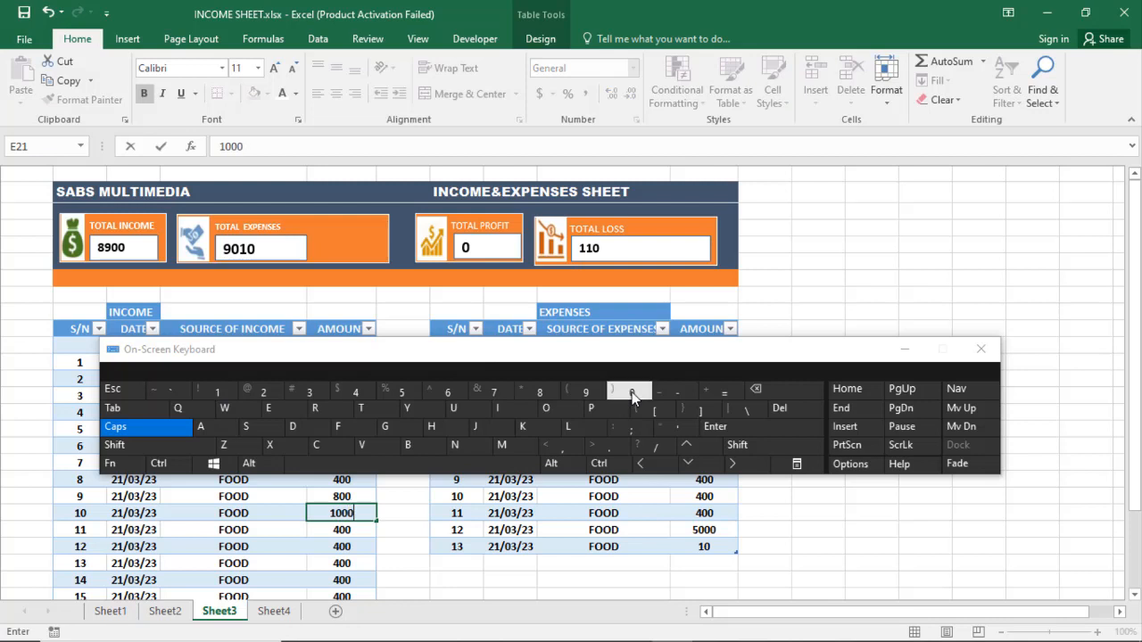
left_click(632, 393)
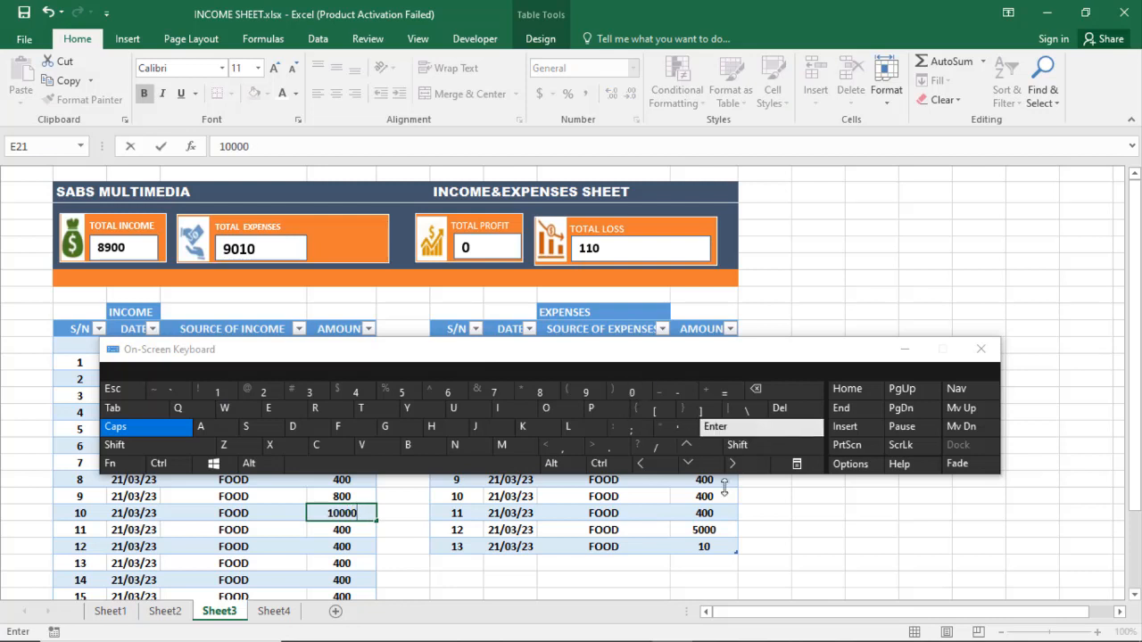
left_click(780, 516)
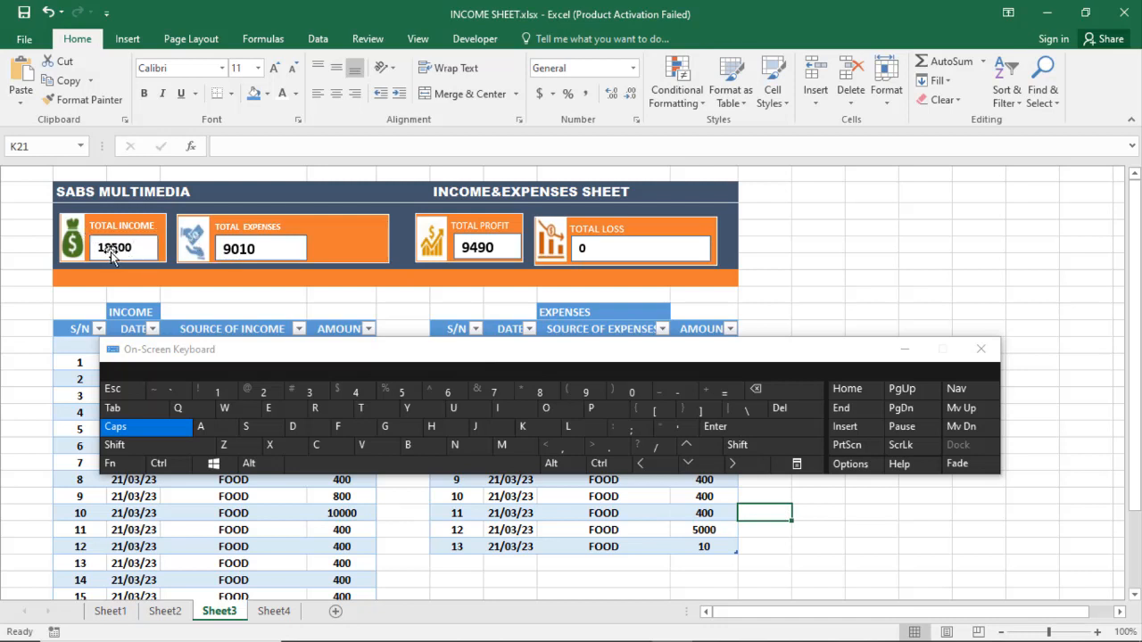
Step: Inspect the linked value boxes in the banner and compare them with the totals on Sheet4, hiding the on-screen keyboard
left_click(460, 255)
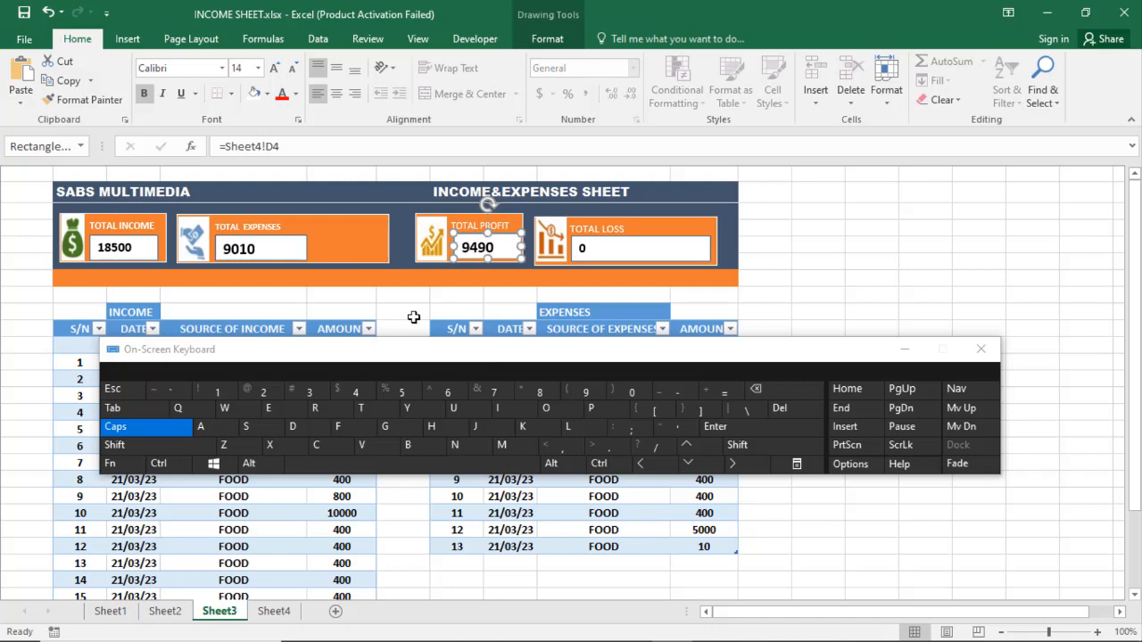
left_click(107, 254)
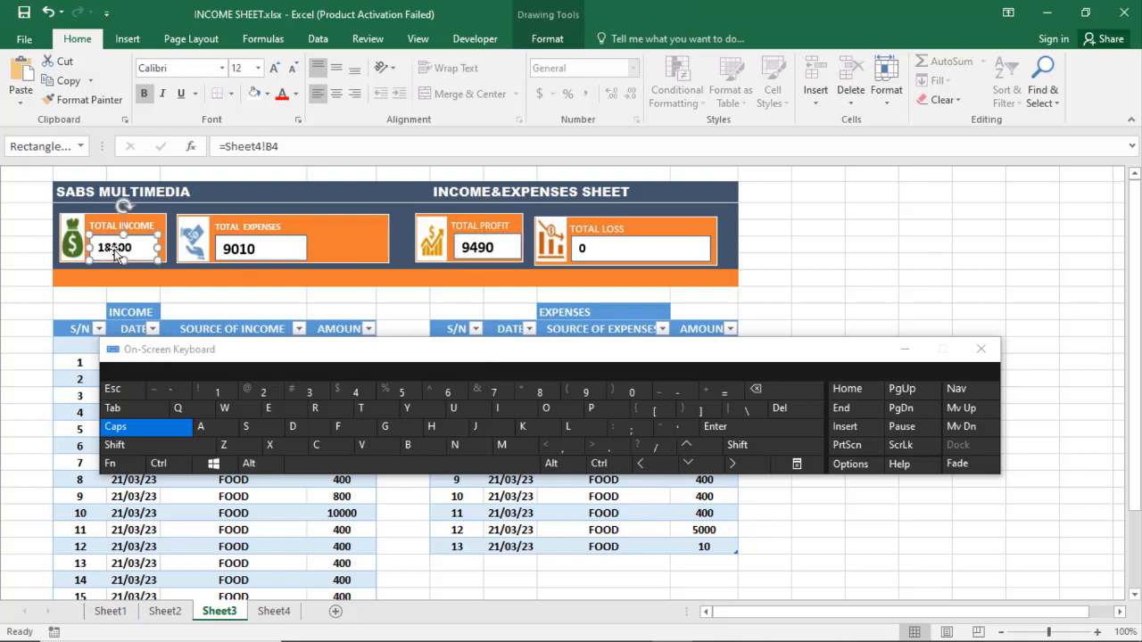
left_click(253, 252)
left_click(486, 250)
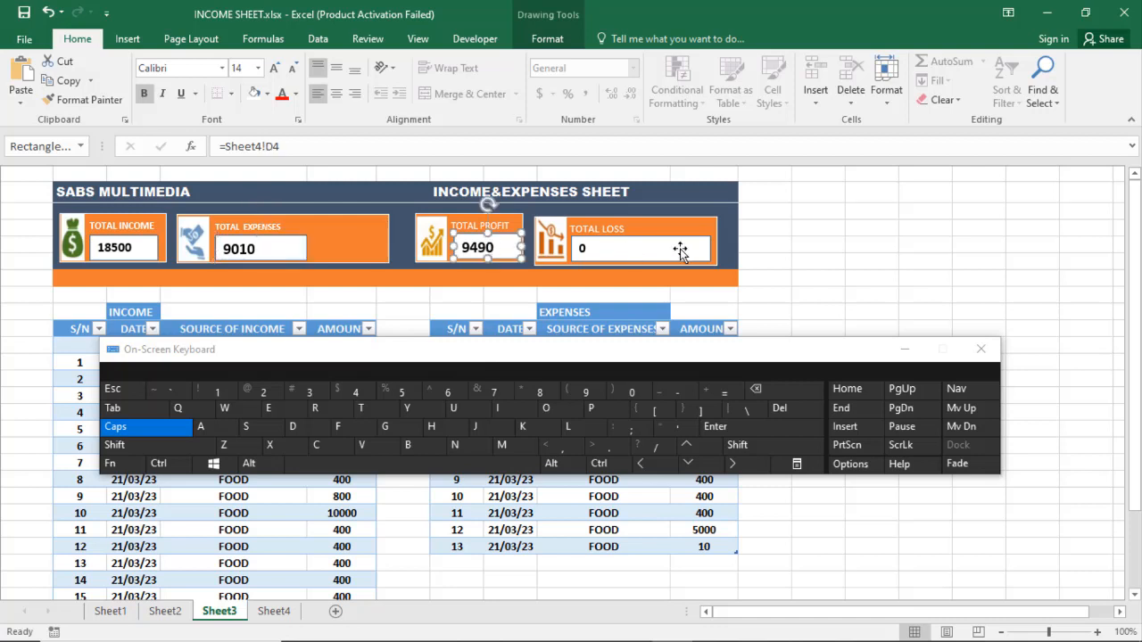
left_click(675, 252)
left_click_drag(653, 254, 667, 253)
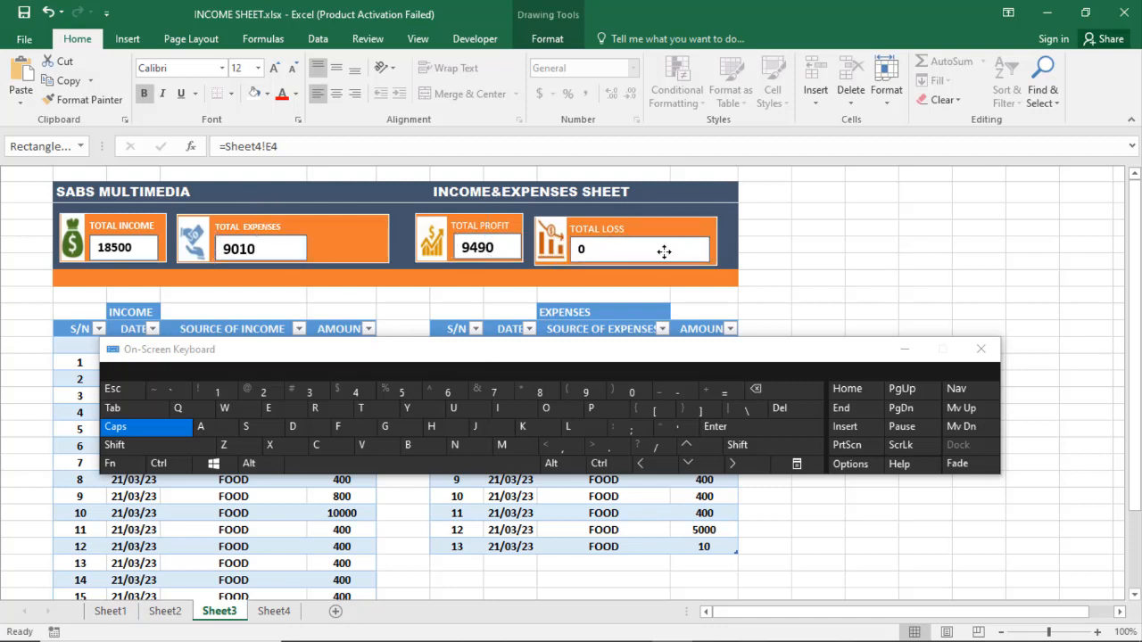
left_click(274, 611)
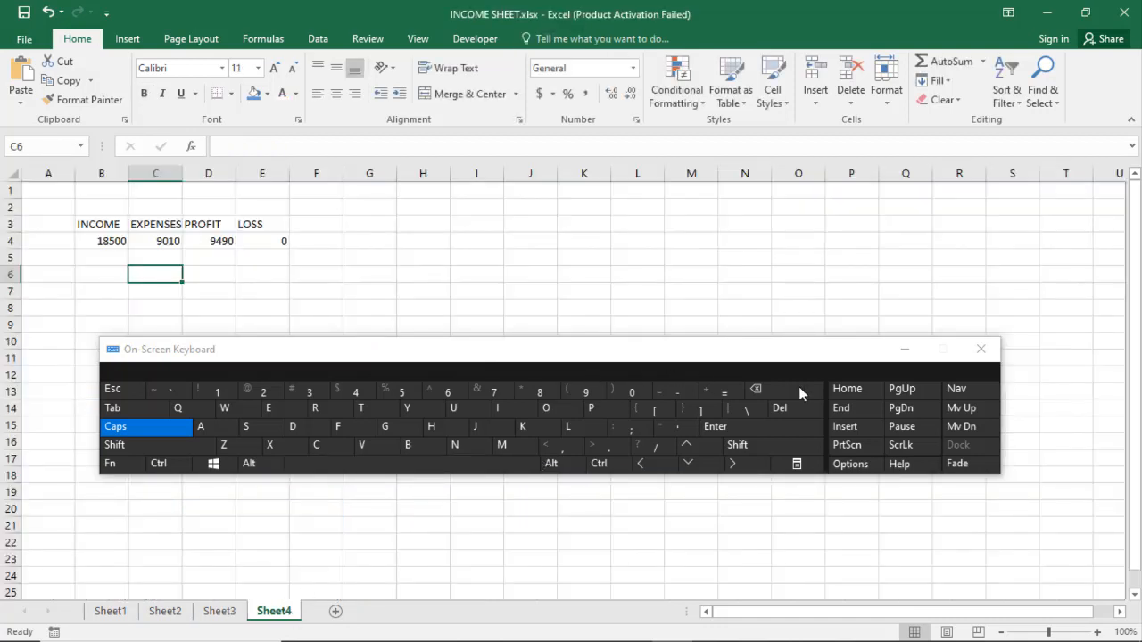
left_click(905, 352)
left_click(336, 320)
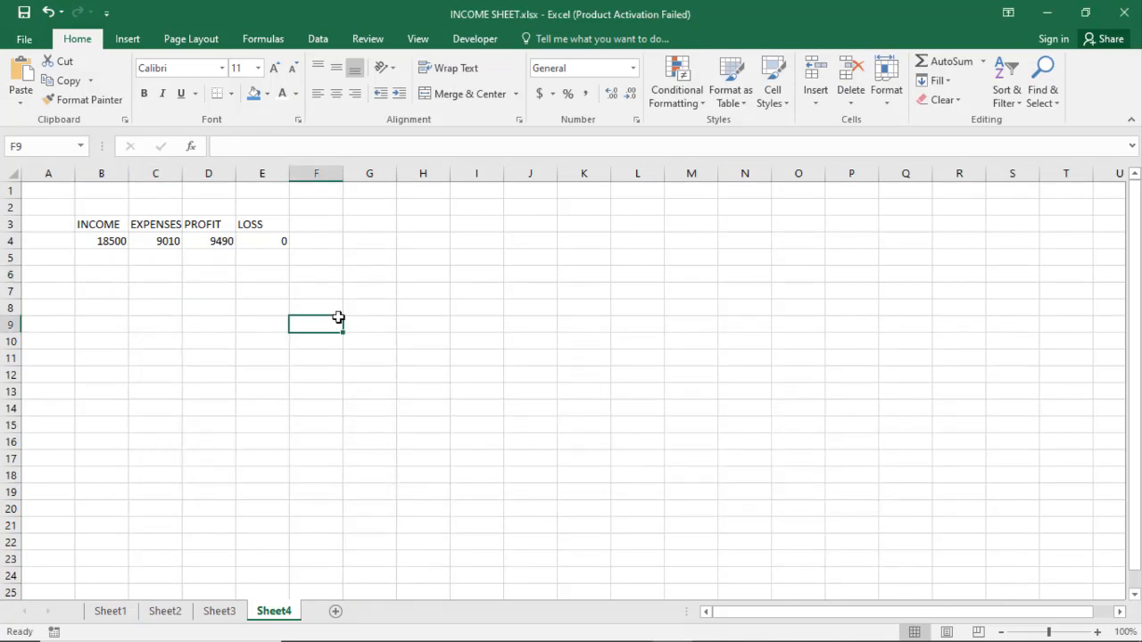
left_click(230, 612)
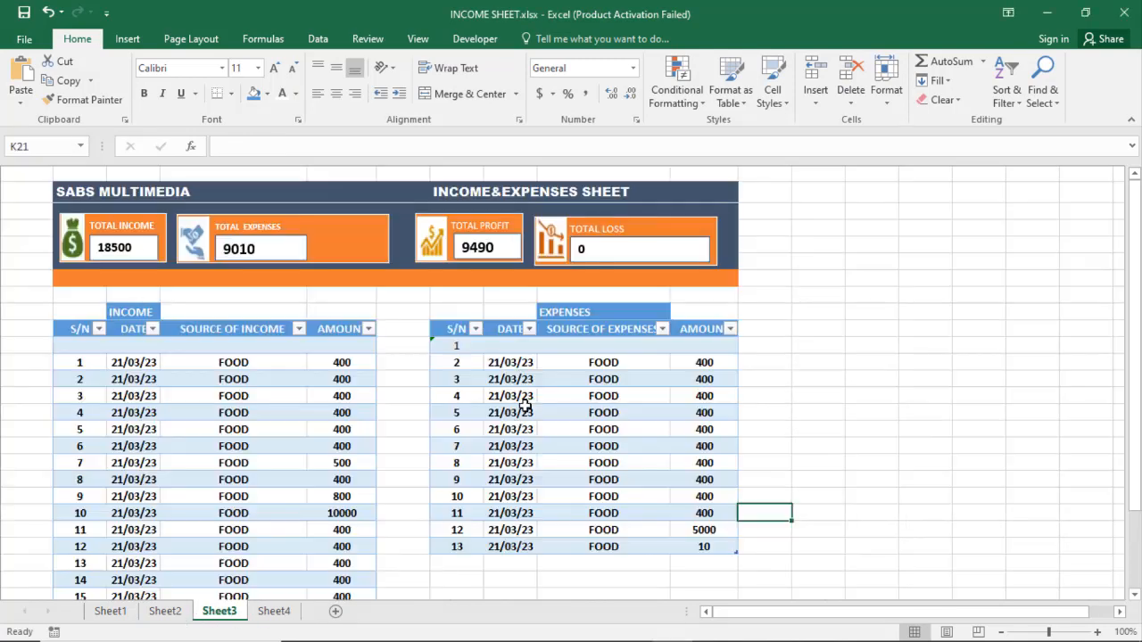
Step: Examine the banner and both tables on Sheet3, checking how the header area moves with the entries
left_click(818, 376)
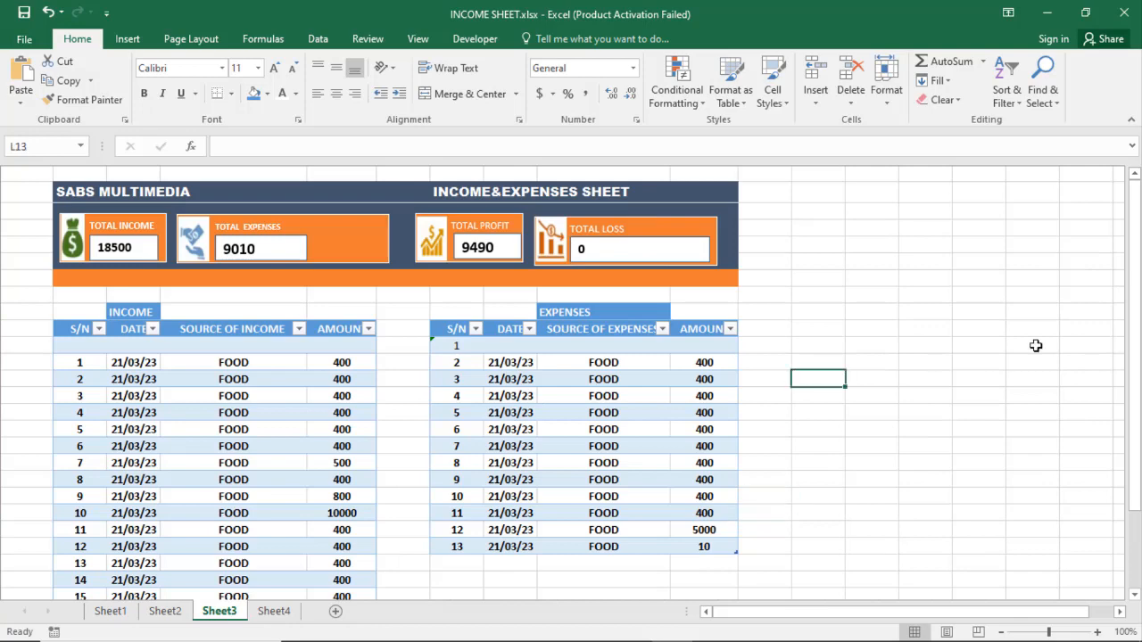
left_click_drag(1135, 357, 1125, 294)
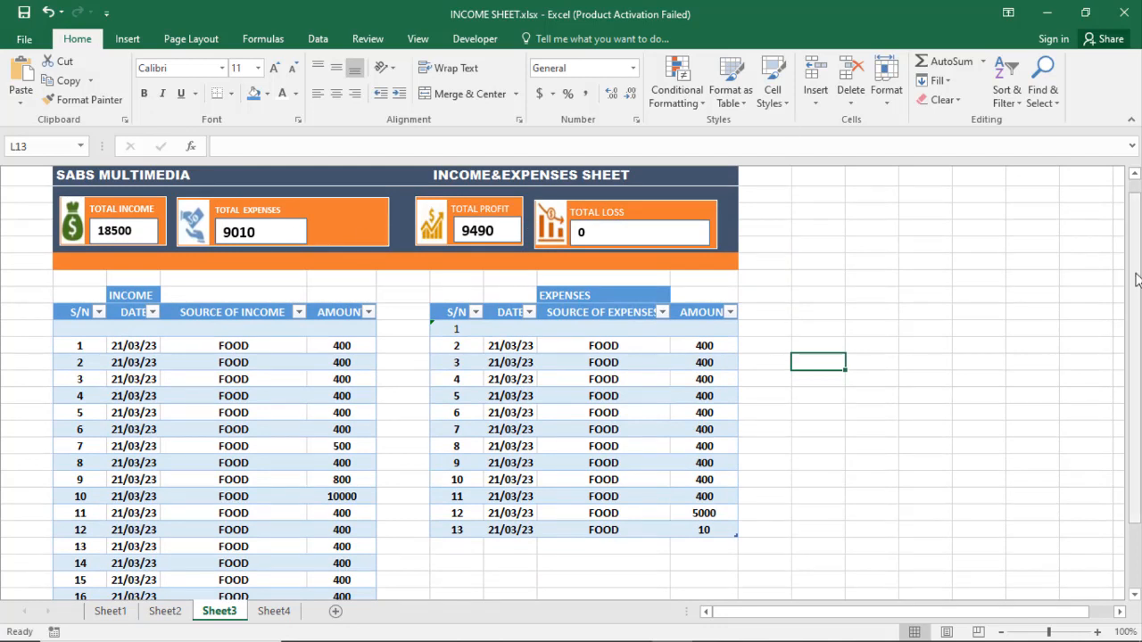
left_click_drag(1135, 245, 1134, 235)
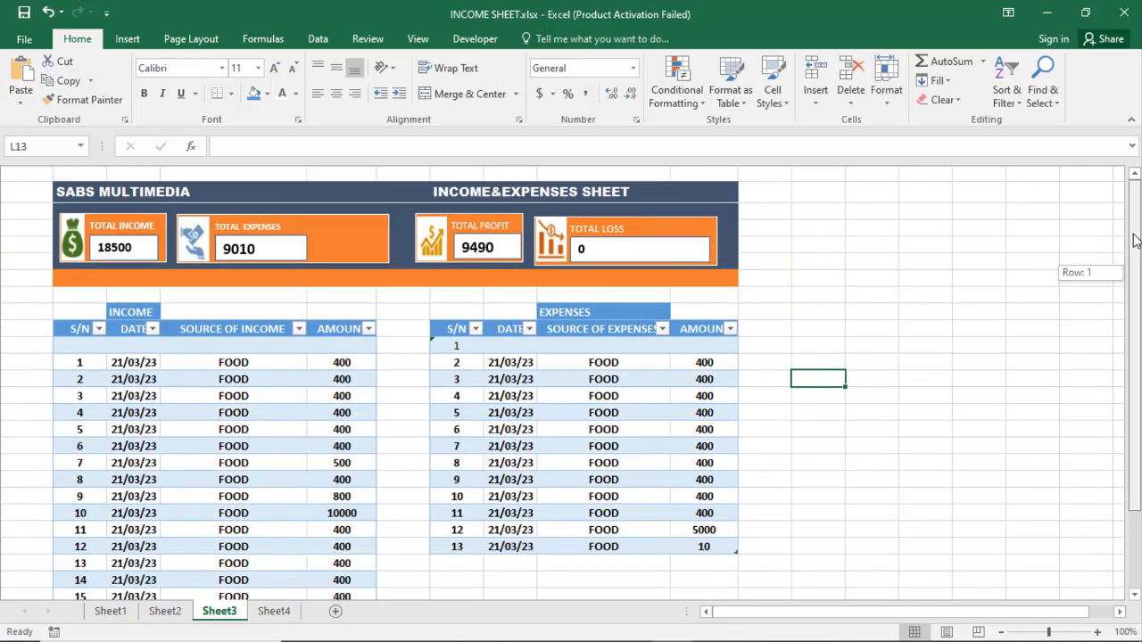
left_click_drag(1122, 202, 1109, 192)
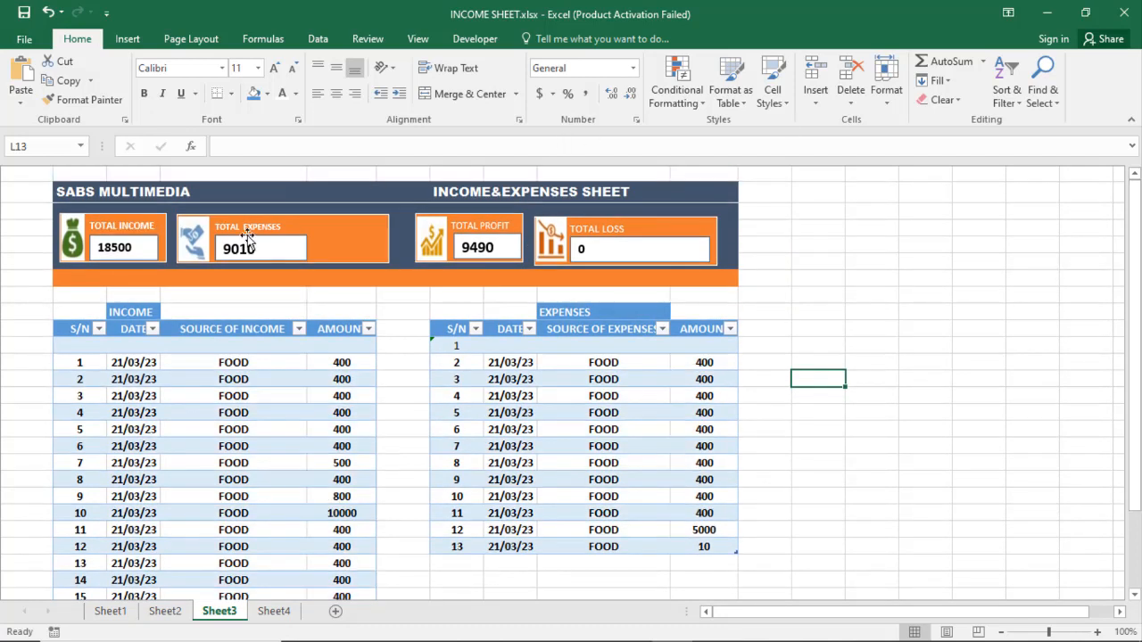
left_click(253, 289)
left_click(51, 327)
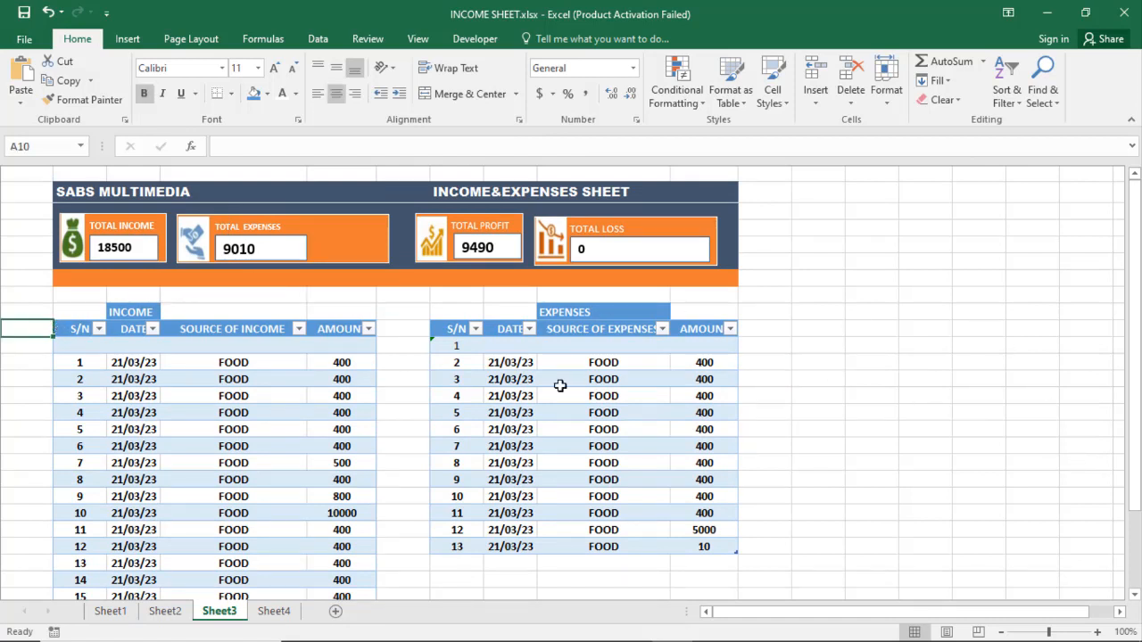
left_click(287, 414)
key("Up")
key("Up")
key("Up")
key("Up")
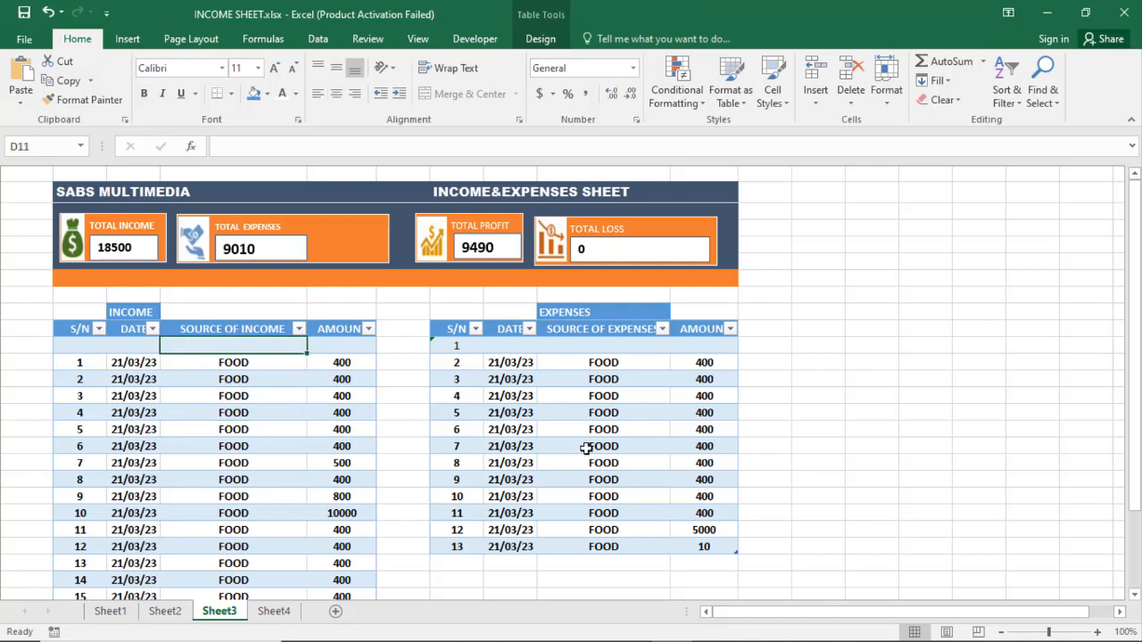
Step: Insert one blank row above and one below the INCOME and EXPENSES title row, and mark out the banner and header area
left_click(470, 377)
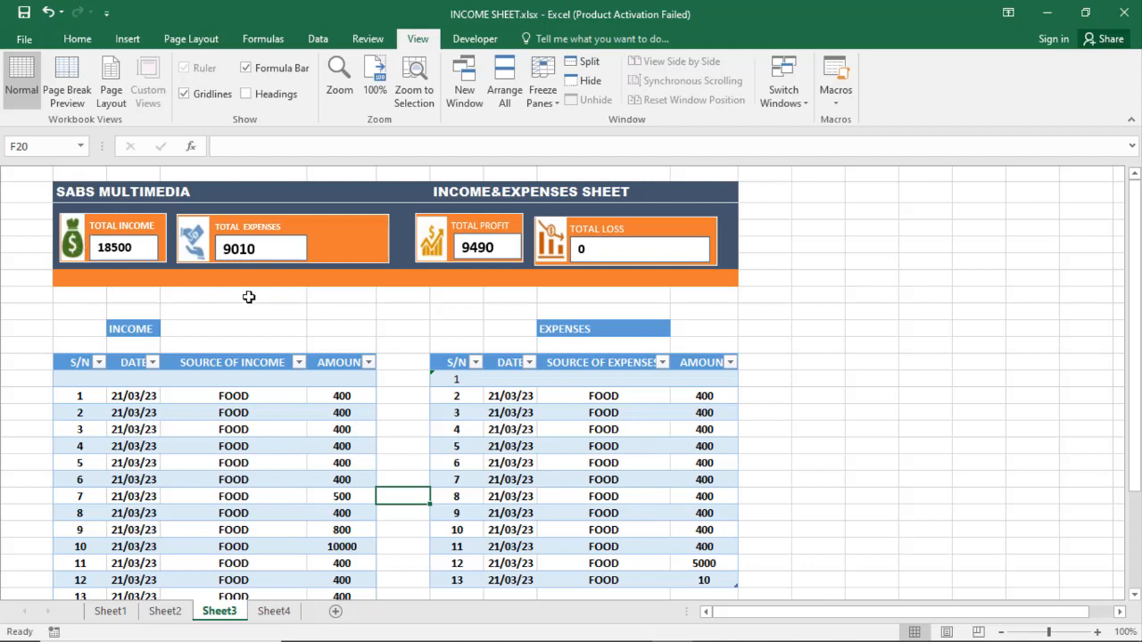
left_click_drag(60, 181, 731, 357)
left_click(905, 458)
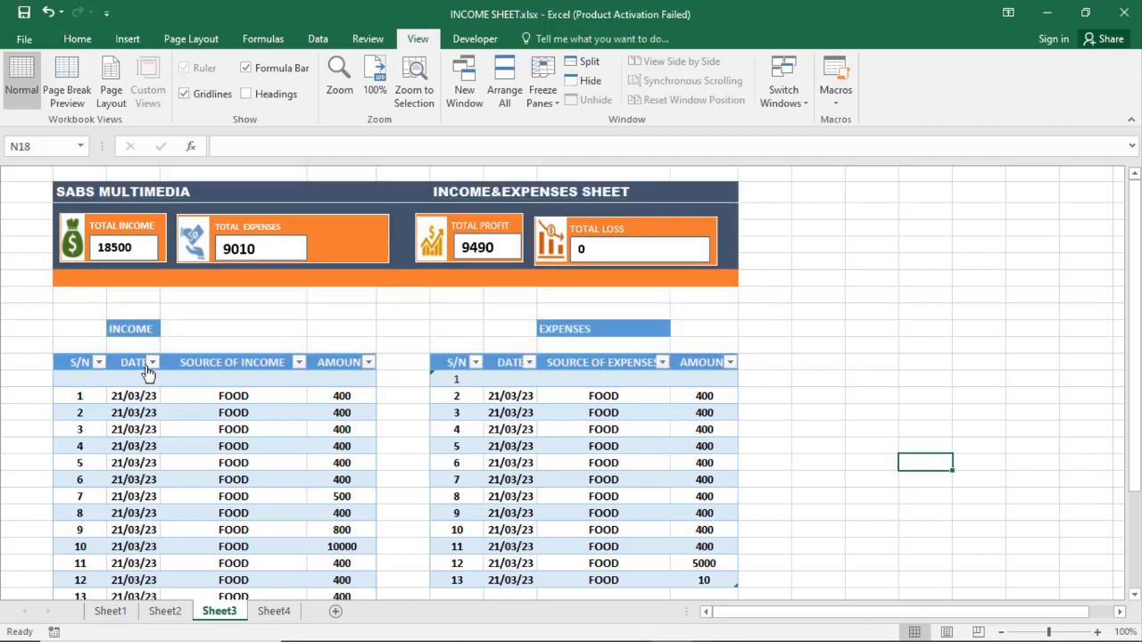
Step: Freeze the panes at cell B13, the first row under the income table's S/N header
left_click(82, 380)
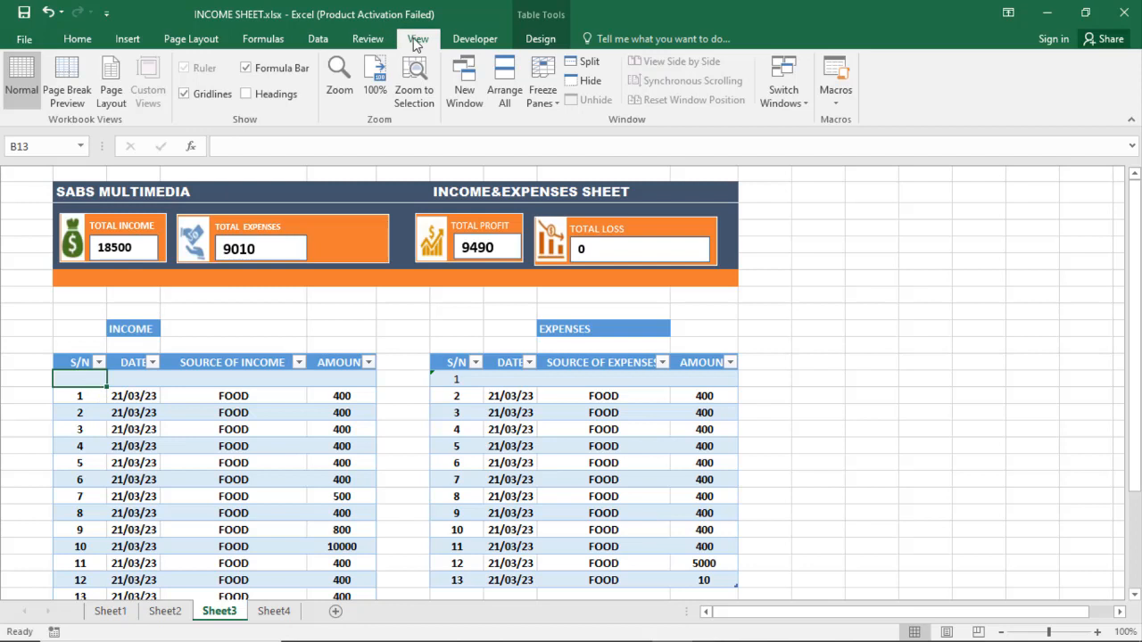
left_click(552, 98)
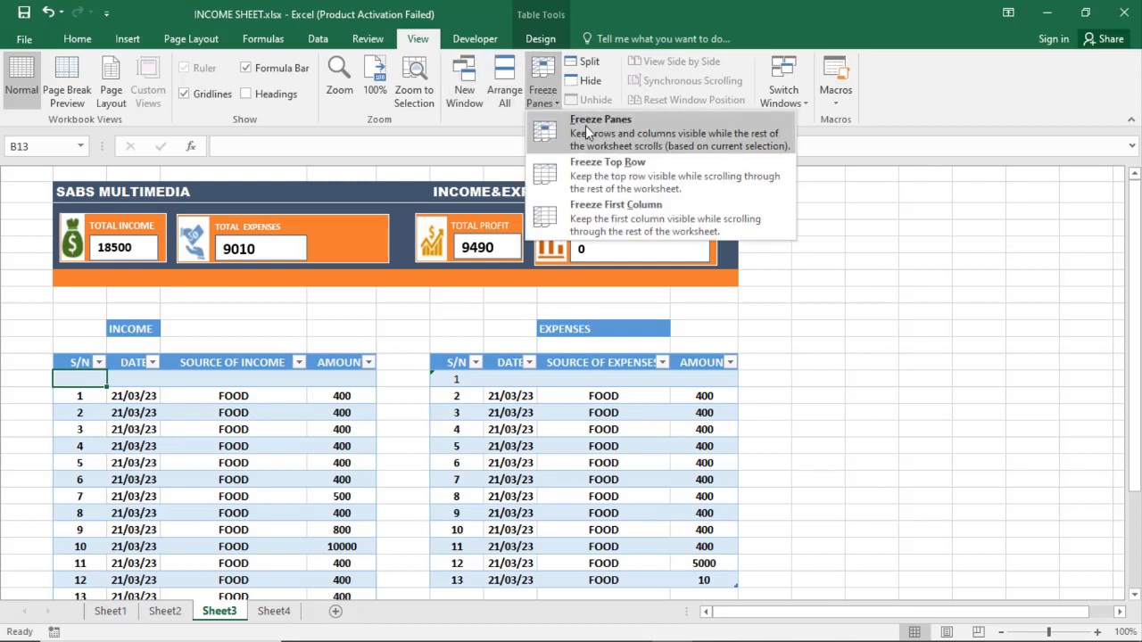
left_click(585, 127)
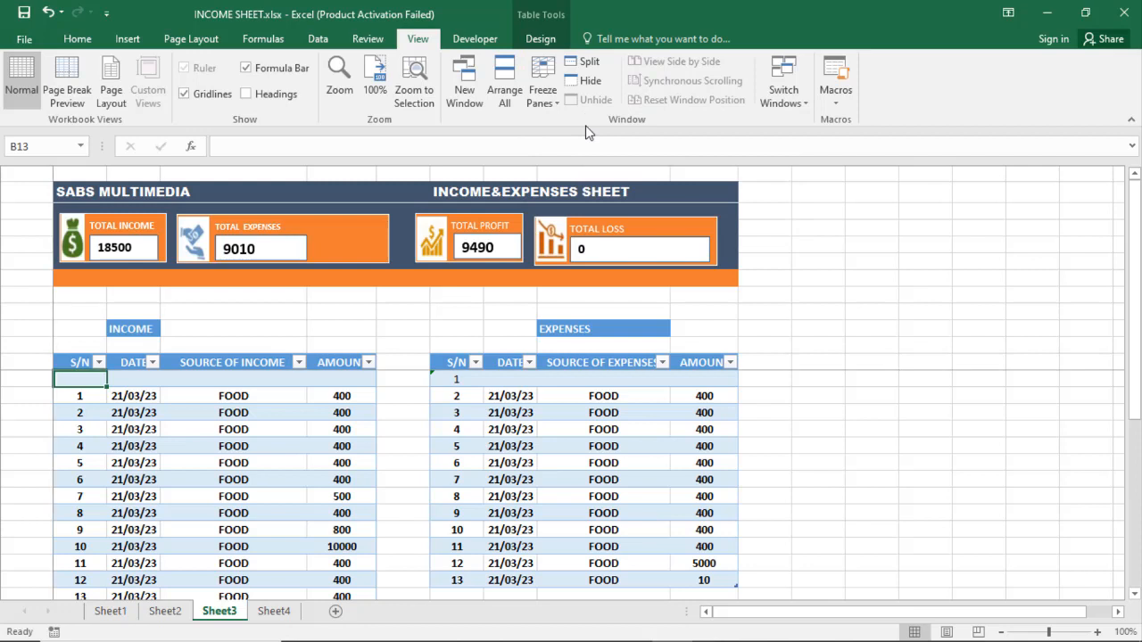
Step: Unfreeze the panes and freeze them again at cell G13, the first row under the expenses table's S/N header
left_click(456, 380)
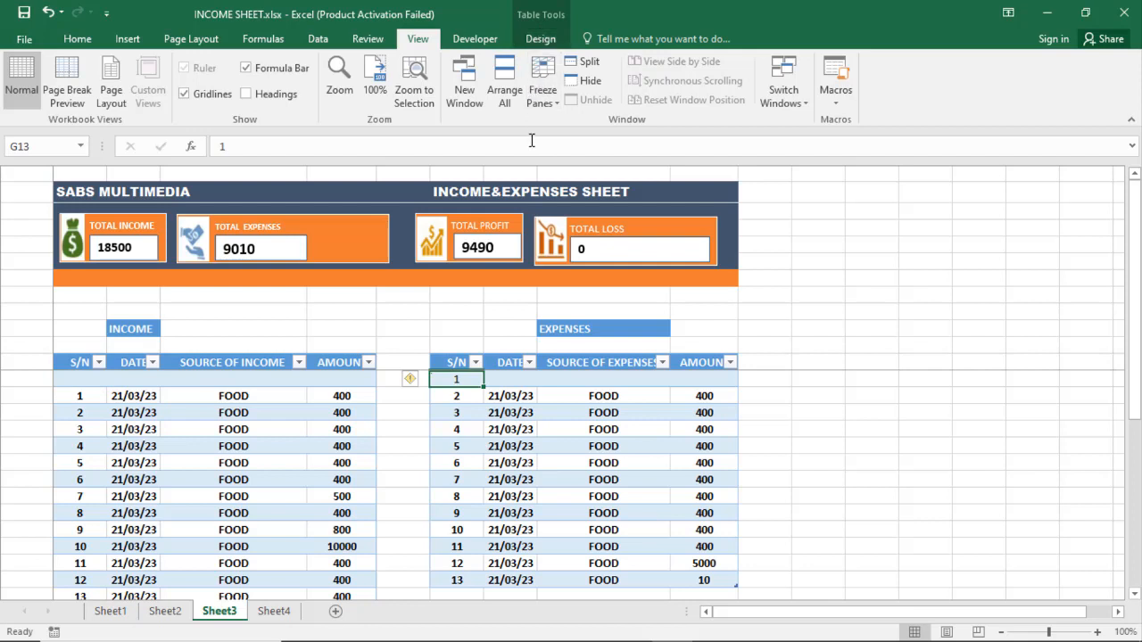
left_click(544, 96)
left_click(609, 132)
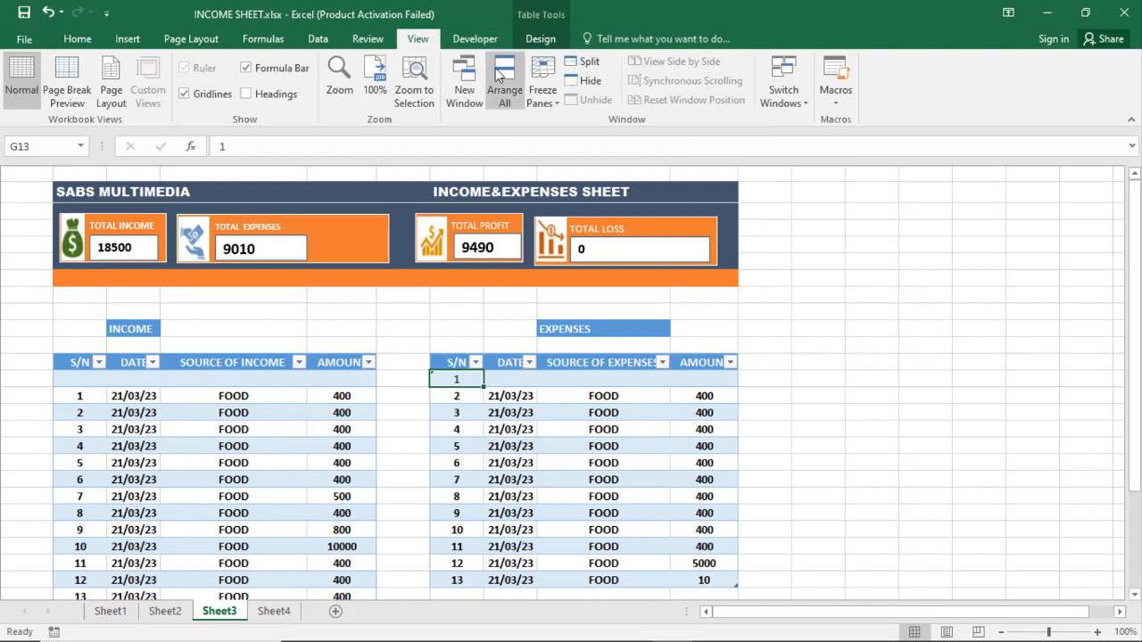
left_click(543, 94)
left_click(602, 125)
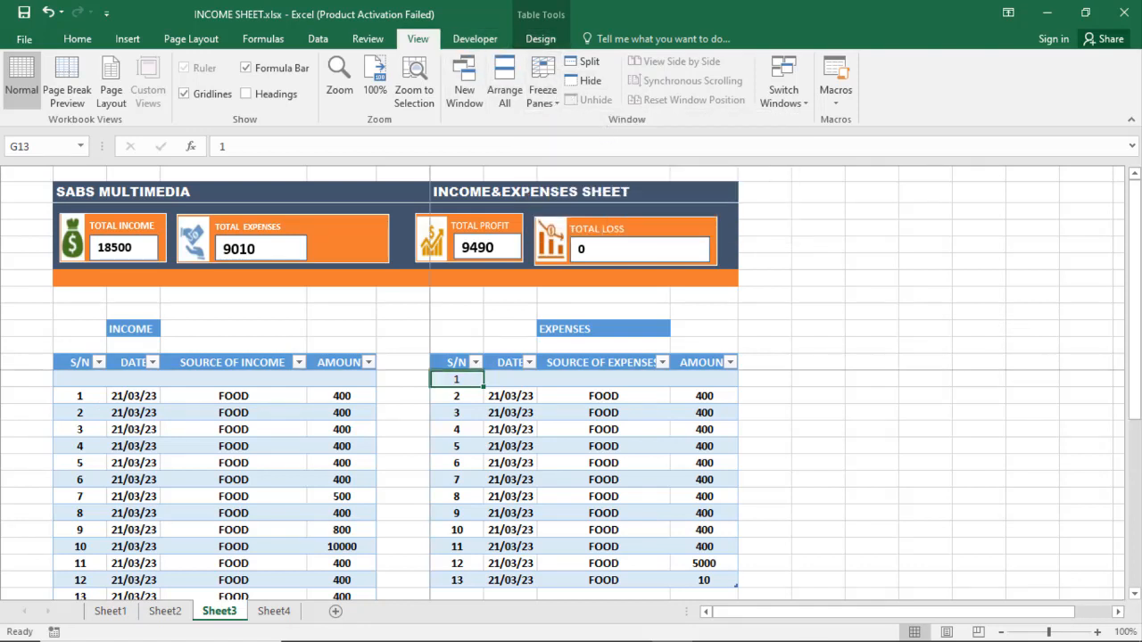
Step: Check that the banner and table headers on Sheet3 stay in place, and switch to Sheet1
left_click_drag(1135, 294, 1135, 323)
left_click(548, 451)
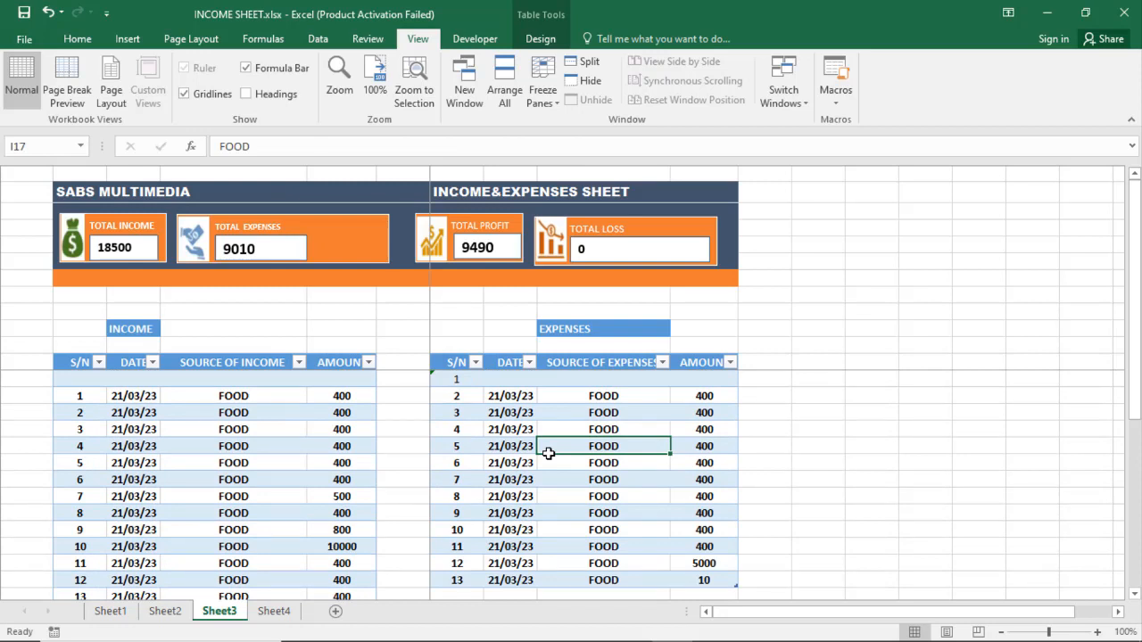
left_click(842, 411)
left_click(113, 612)
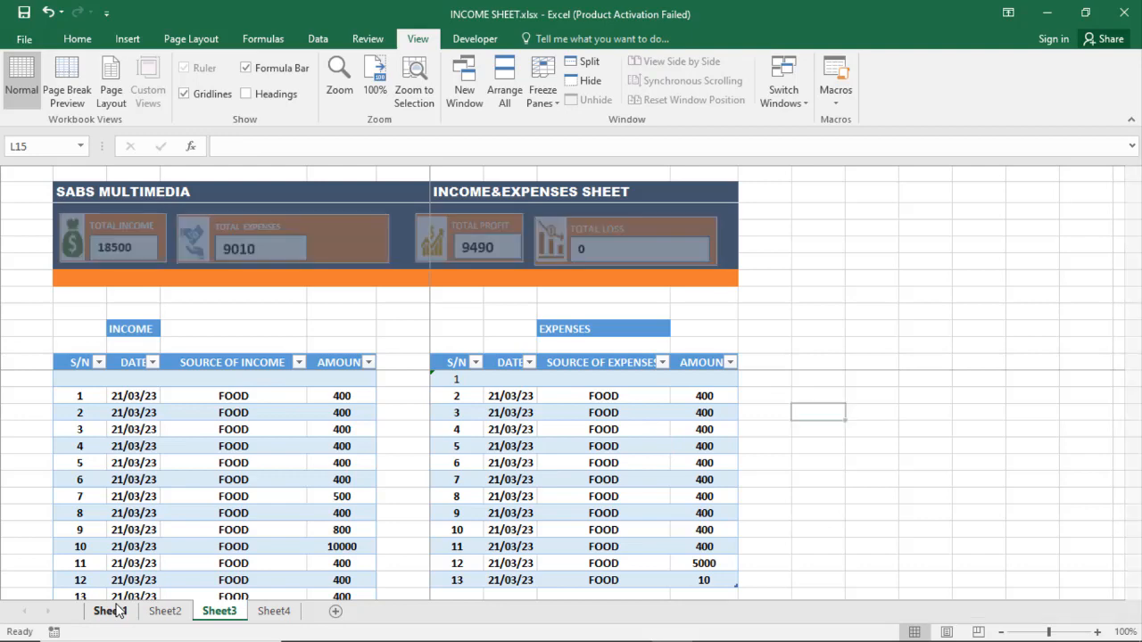